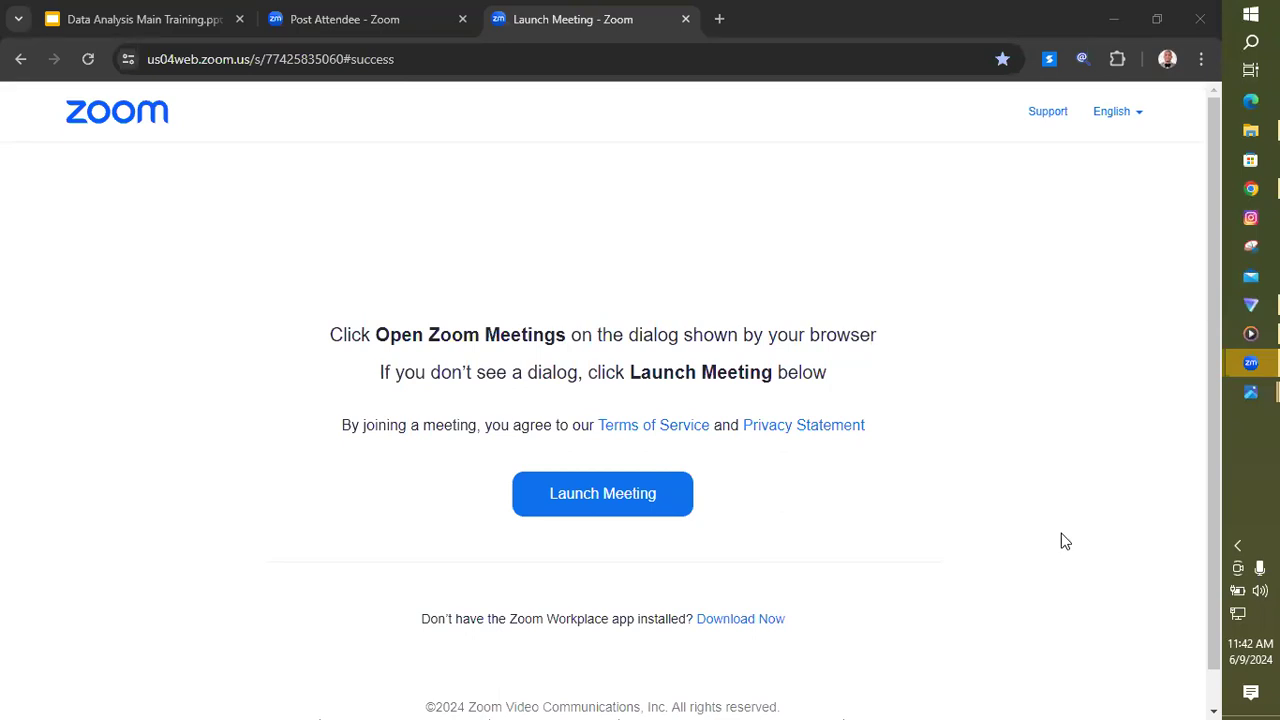
# - Minimize the browser, File Explorer, Media Player and the first image viewer windows
pyautogui.click(1122, 27)
pyautogui.click(1122, 27)
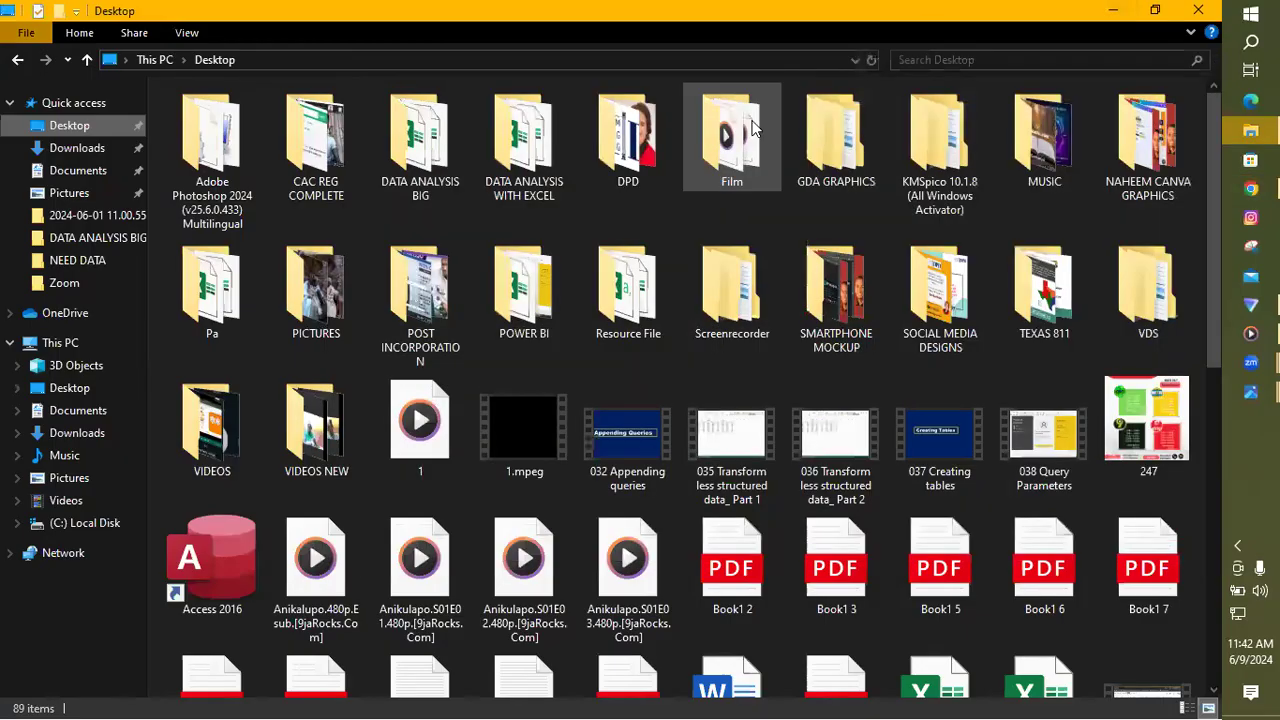
pyautogui.click(1116, 10)
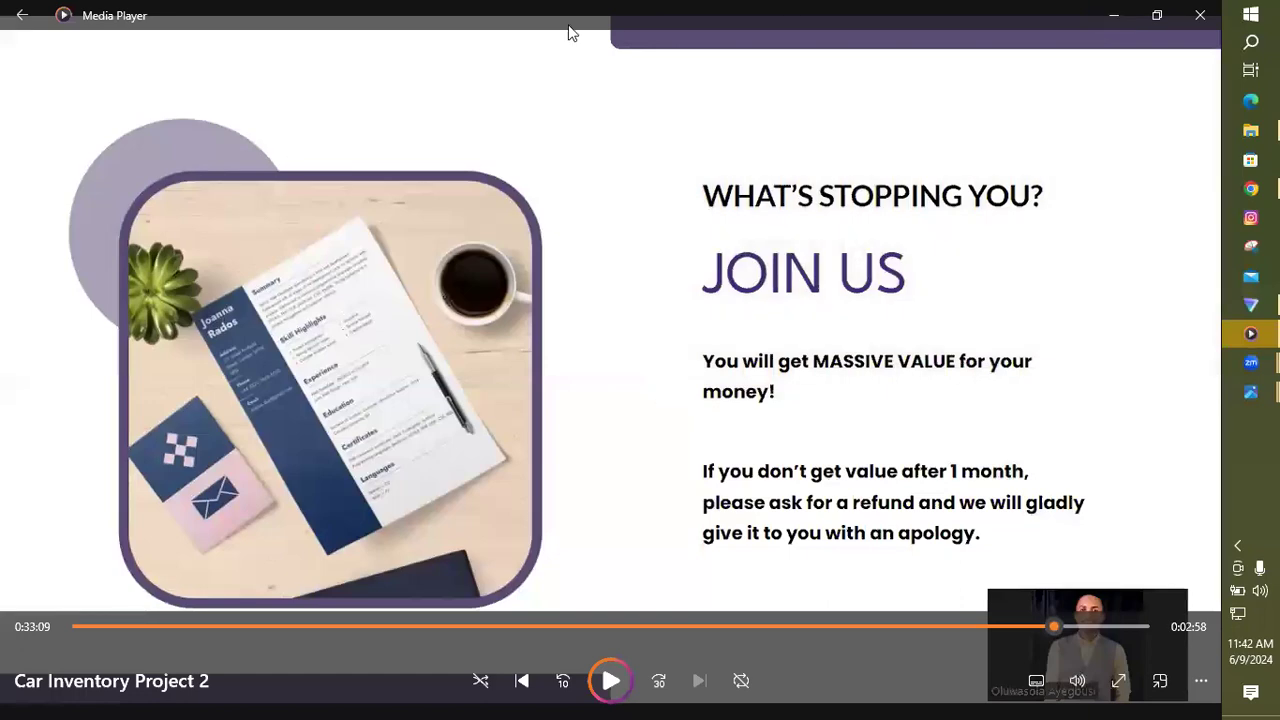
pyautogui.click(1114, 18)
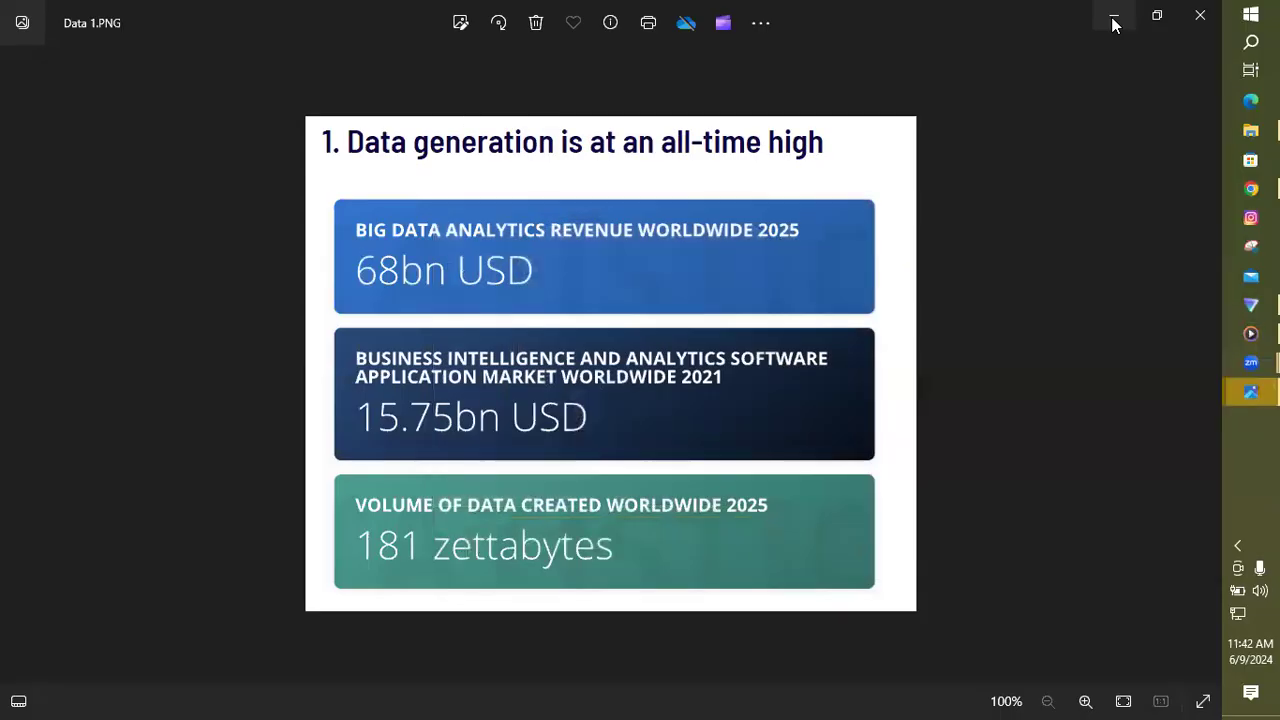
pyautogui.click(1110, 20)
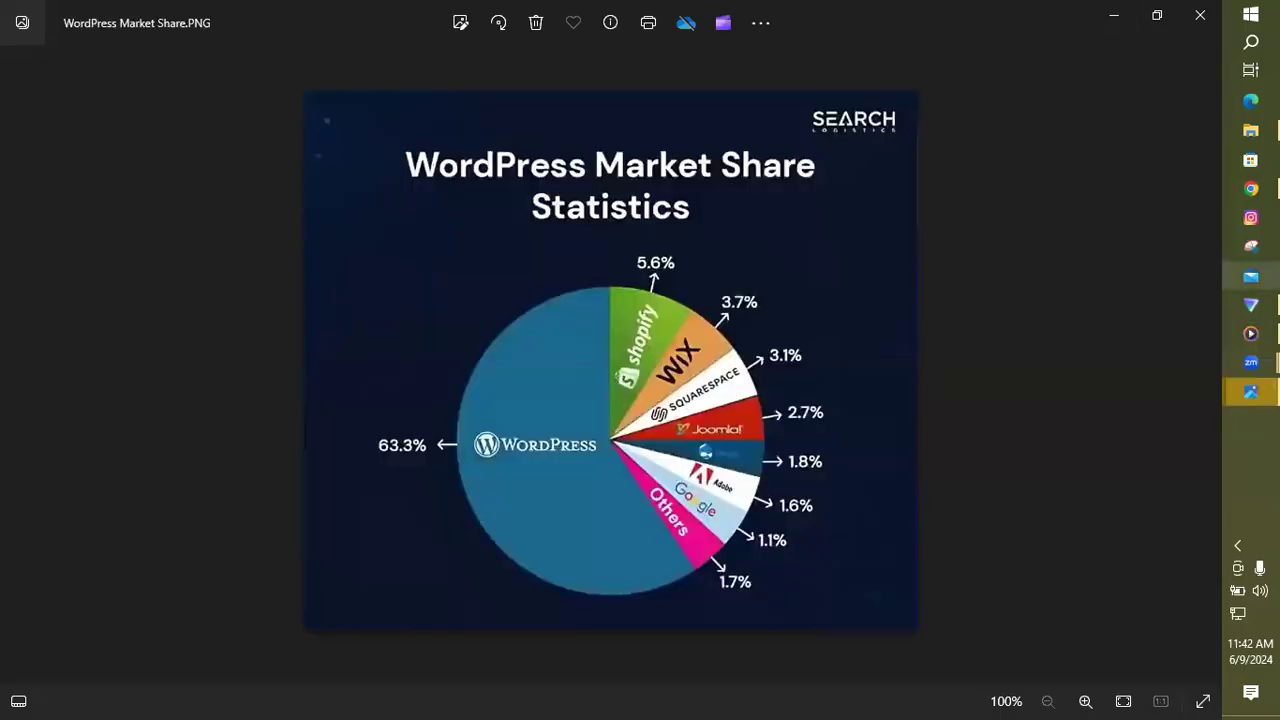
pyautogui.click(1112, 18)
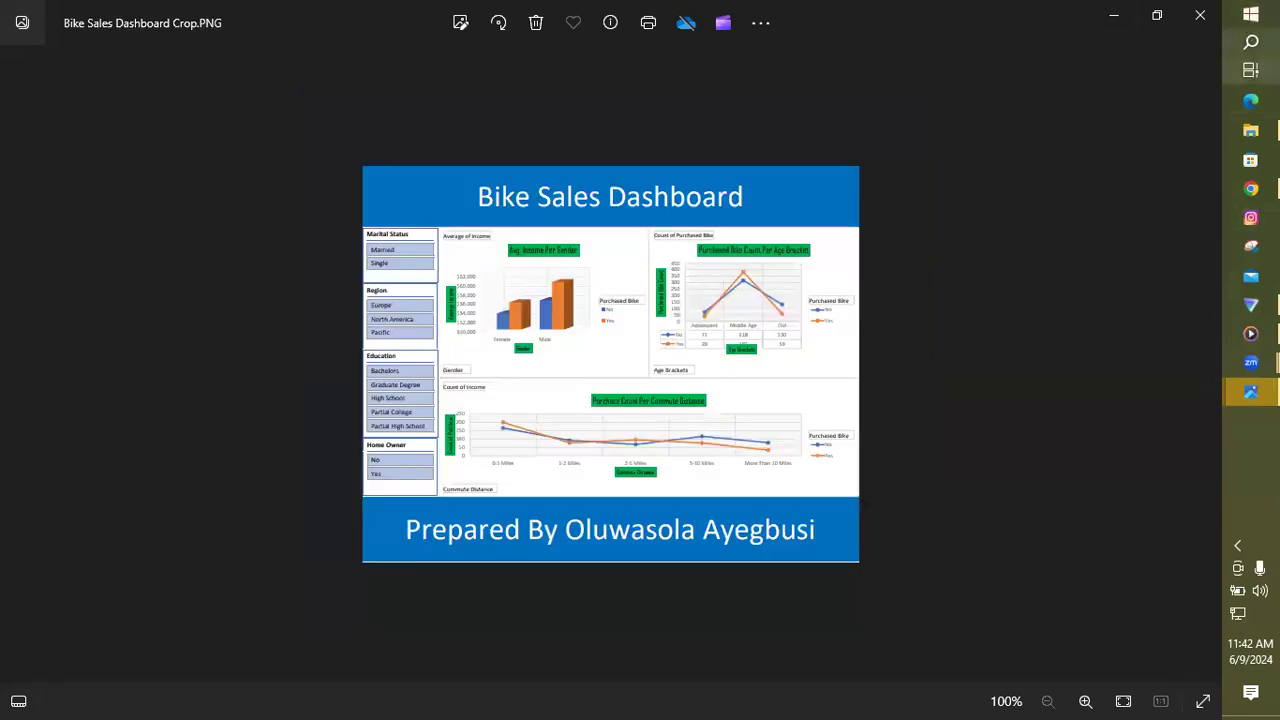
# - Look through the files in the Desktop folder, and minimize the remaining windows to clear the desktop
pyautogui.moveTo(1251, 130)
pyautogui.click(1120, 140)
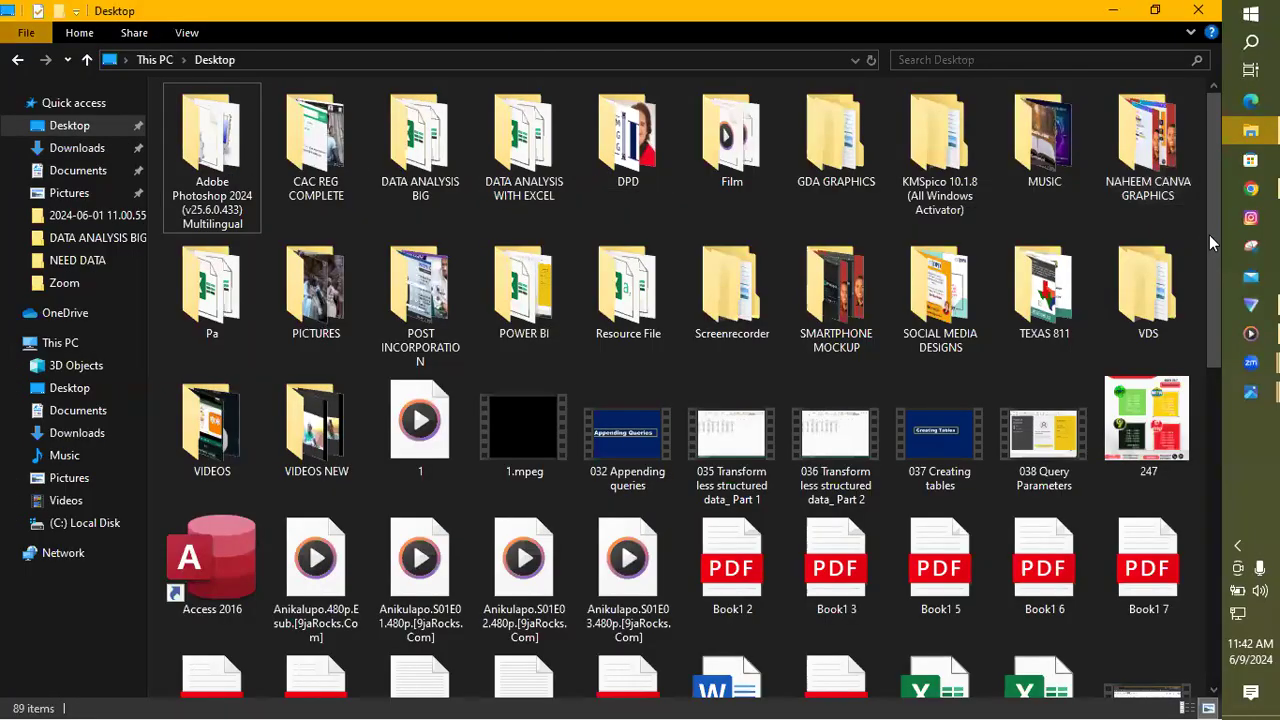
pyautogui.moveTo(1216, 273); pyautogui.dragTo(1215, 658)
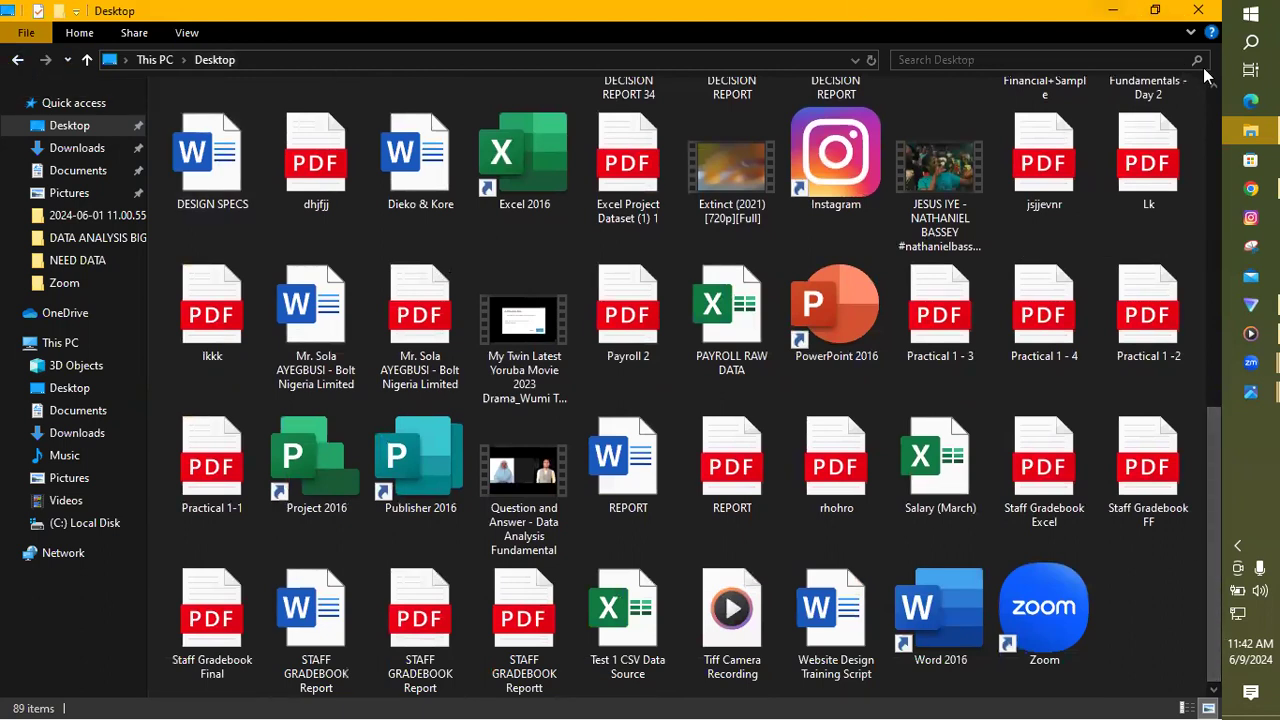
pyautogui.click(1112, 11)
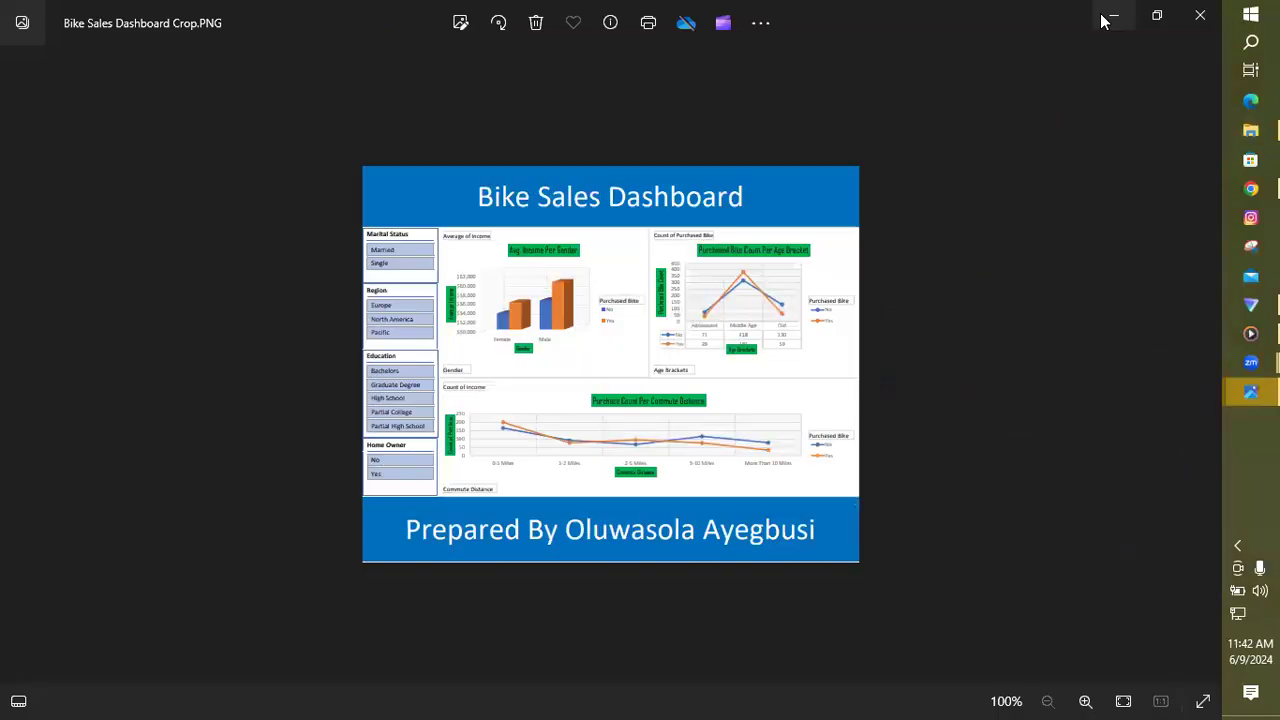
pyautogui.press('Right')
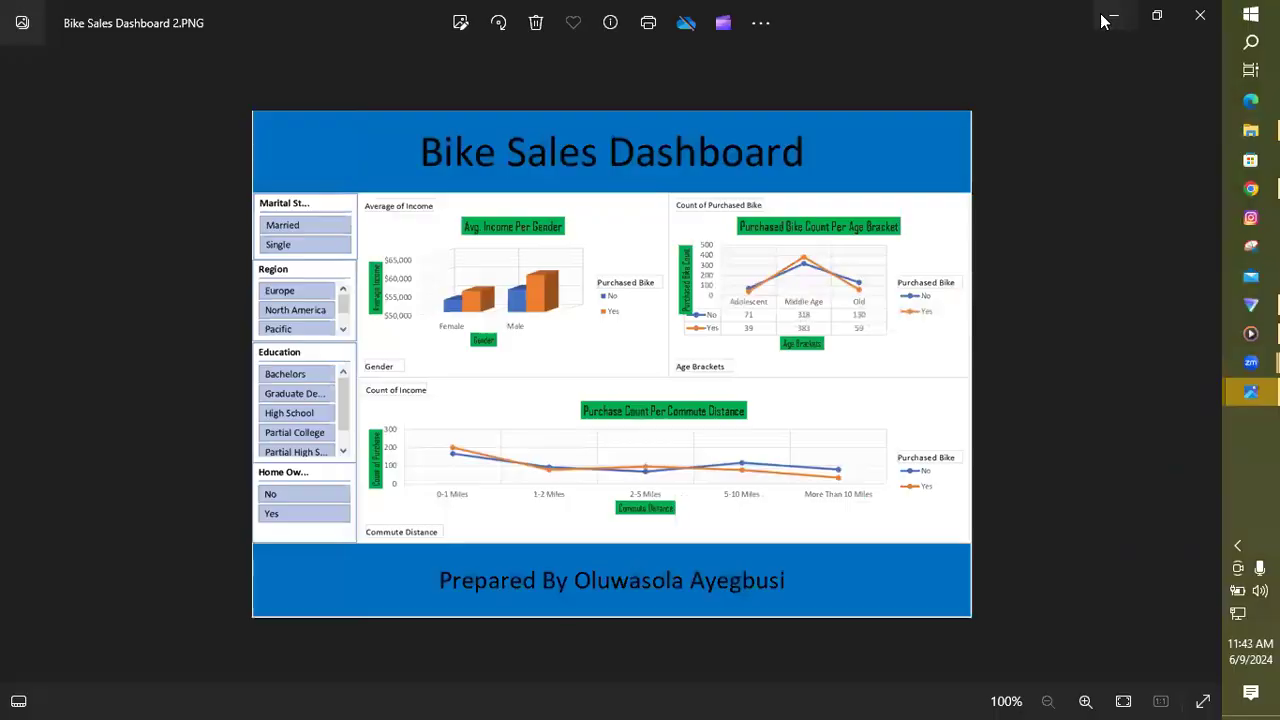
pyautogui.click(1108, 20)
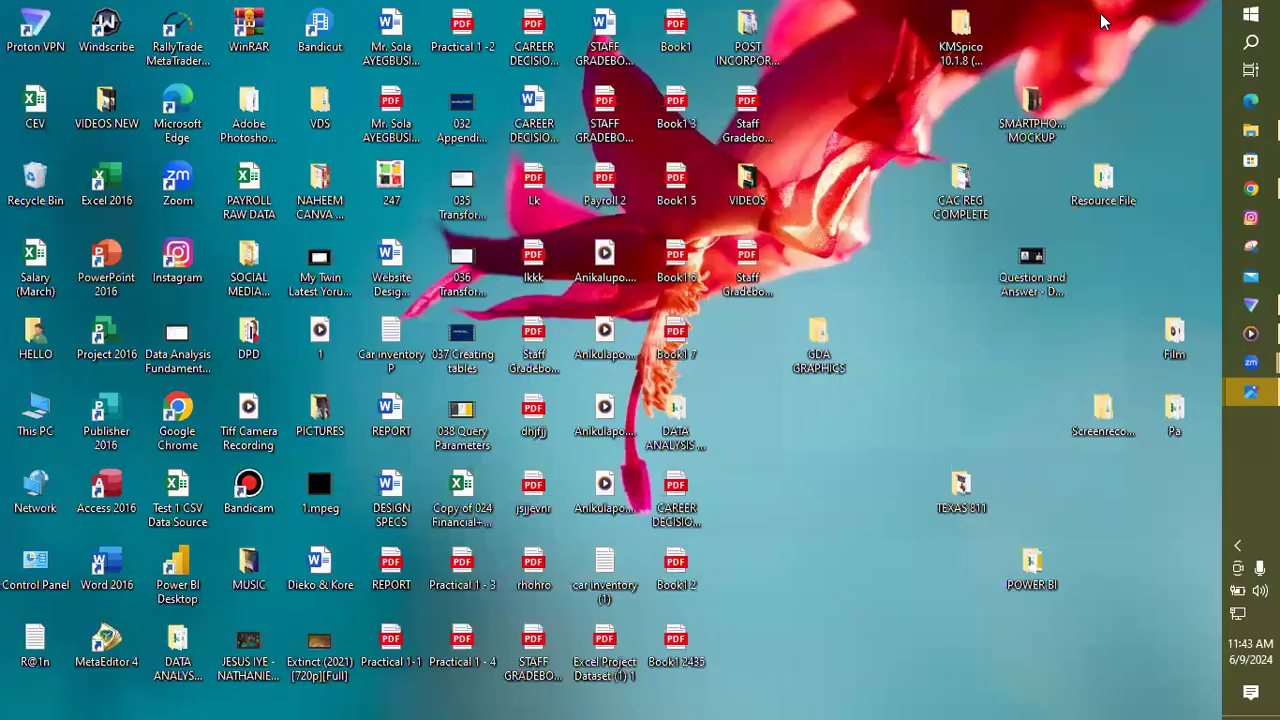
# - Launch Excel 2016 and agree to open the ExcelDna.XFunctions64.xll file anyway
pyautogui.doubleClick(104, 187)
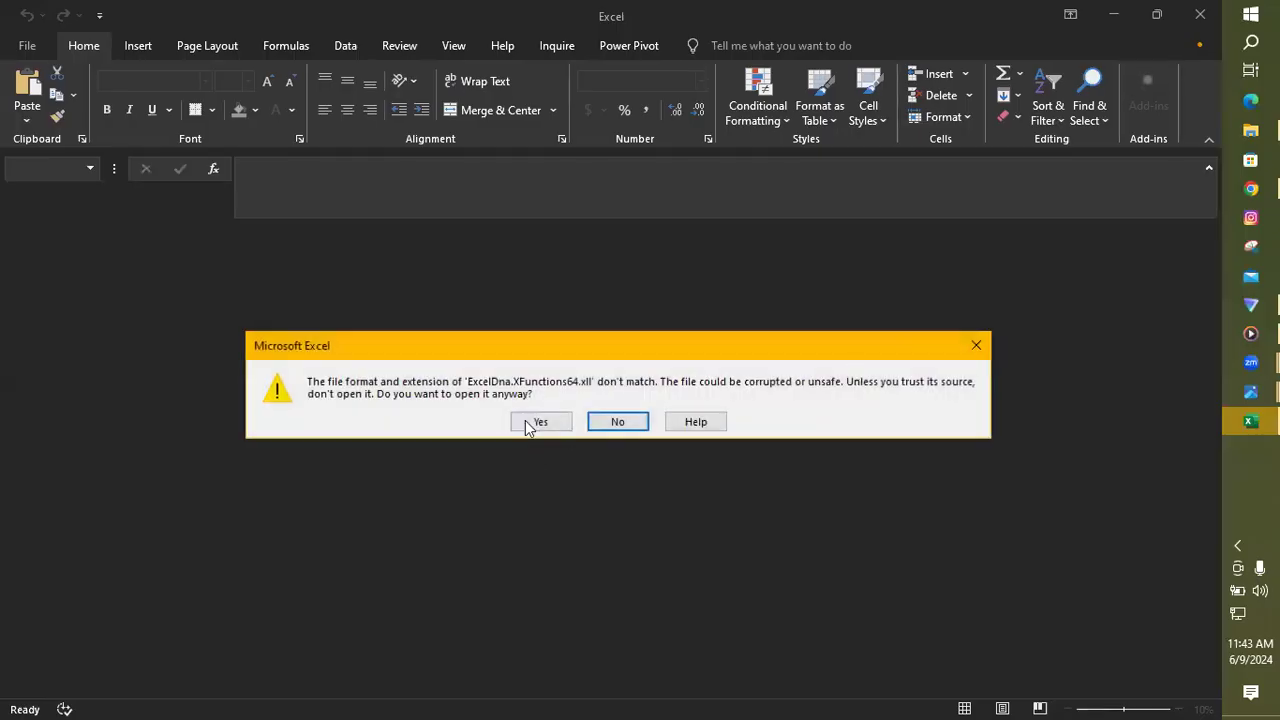
pyautogui.click(538, 422)
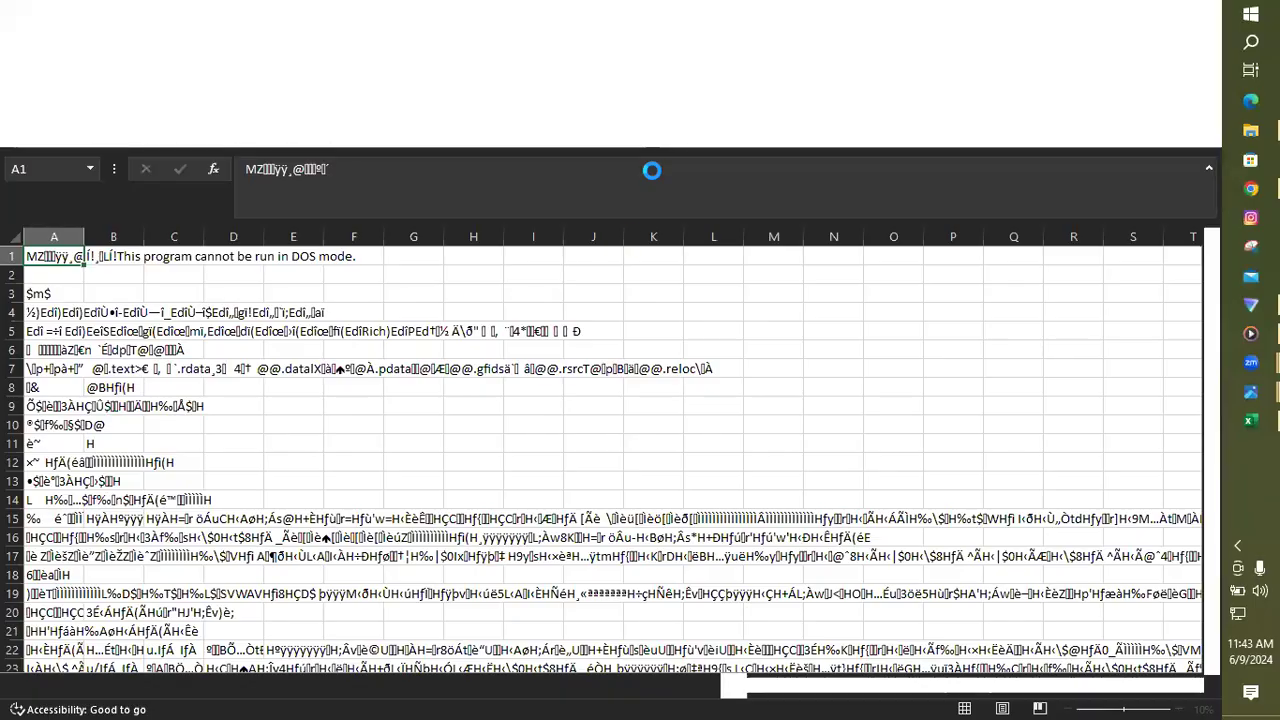
# - Switch to the Desktop folder in File Explorer and view the "car inventory (1)" text file in Notepad, minimizing it when done
pyautogui.moveTo(1250, 130)
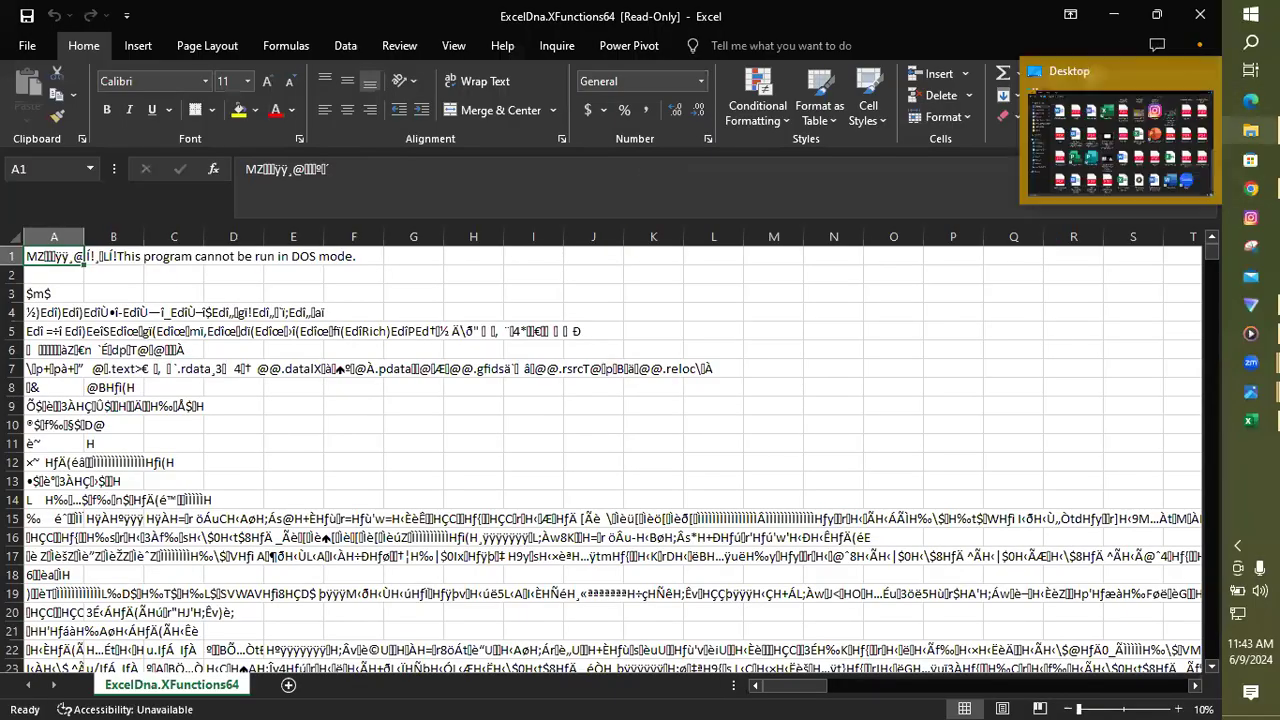
pyautogui.click(987, 123)
pyautogui.moveTo(1248, 131)
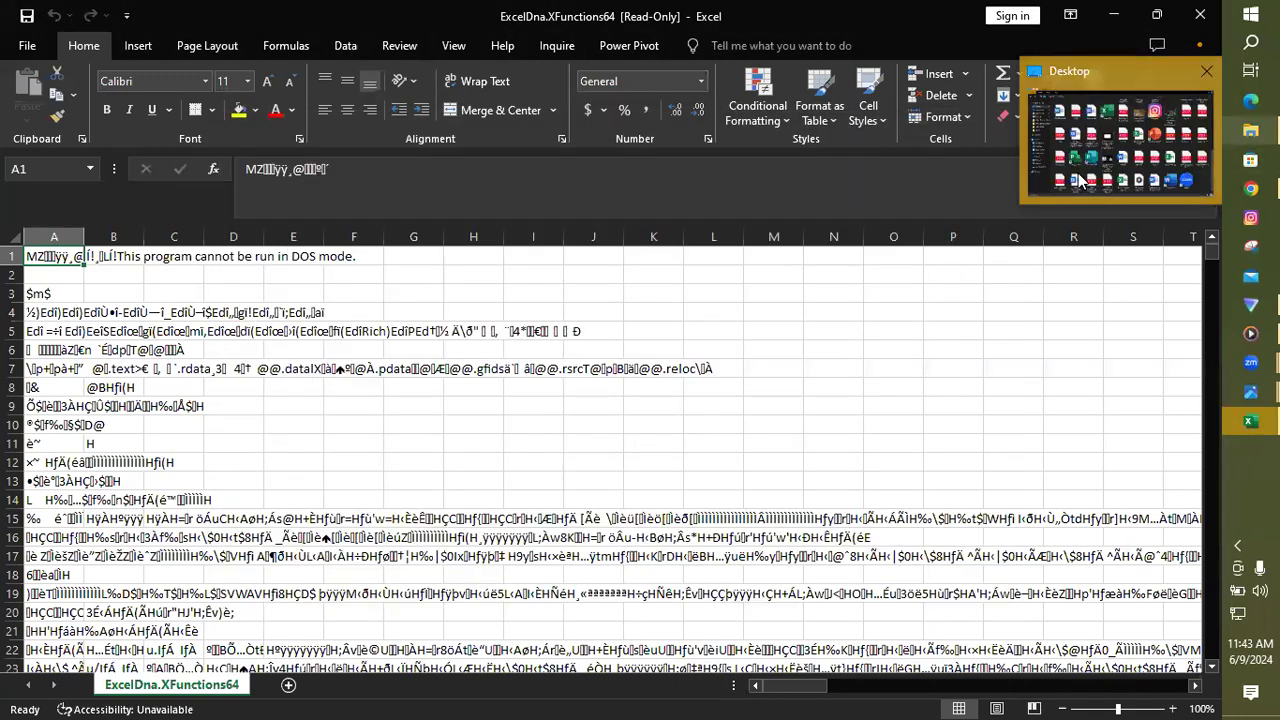
pyautogui.click(1082, 180)
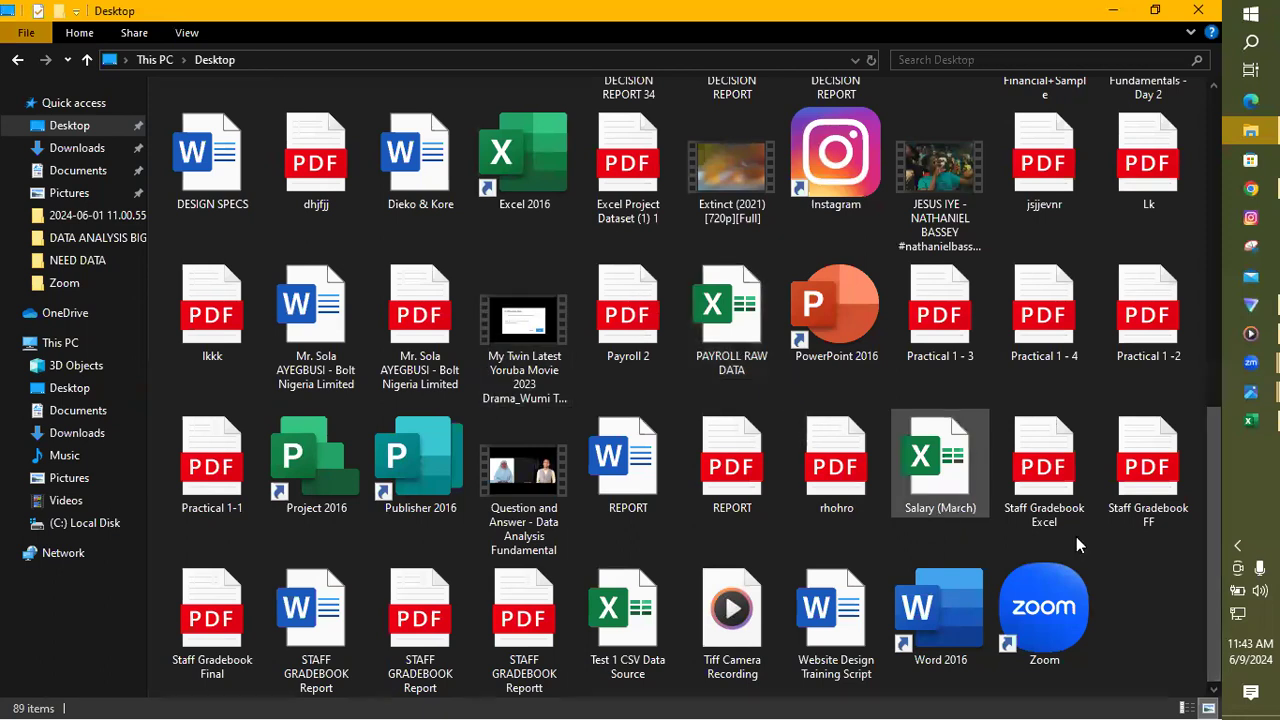
pyautogui.scroll(3, 1211, 542)
pyautogui.scroll(2, 1222, 443)
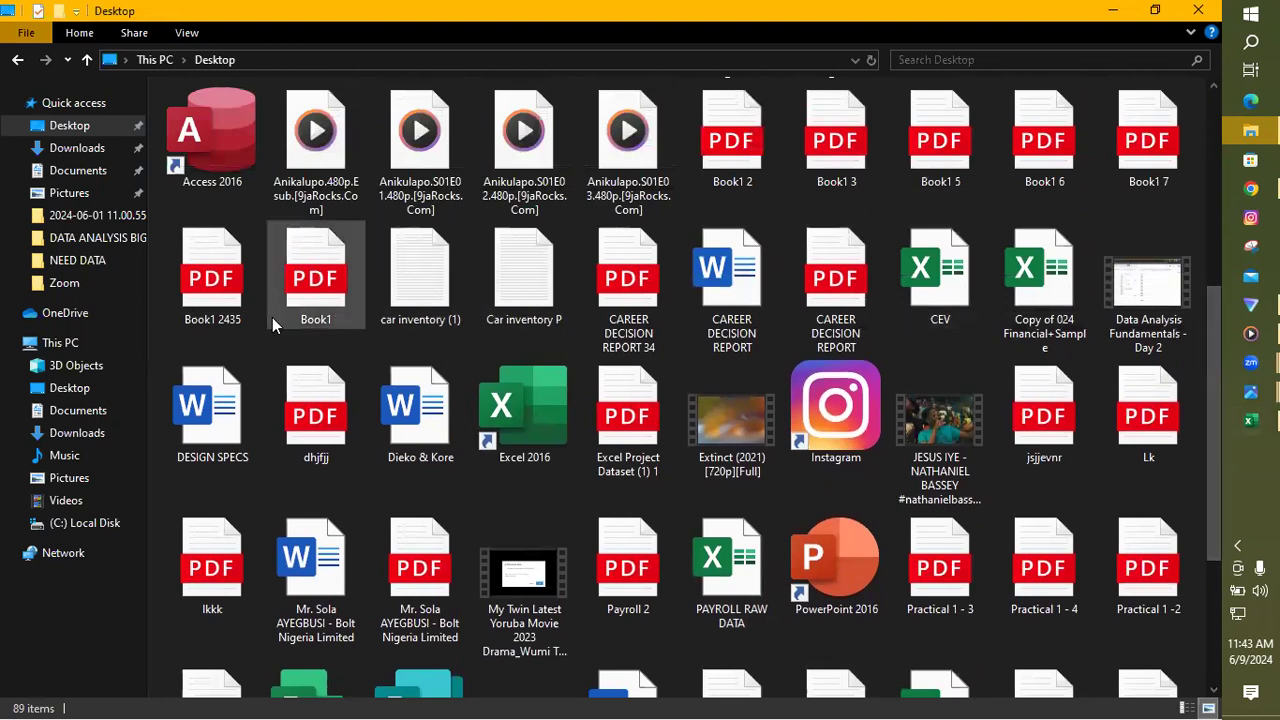
pyautogui.doubleClick(418, 292)
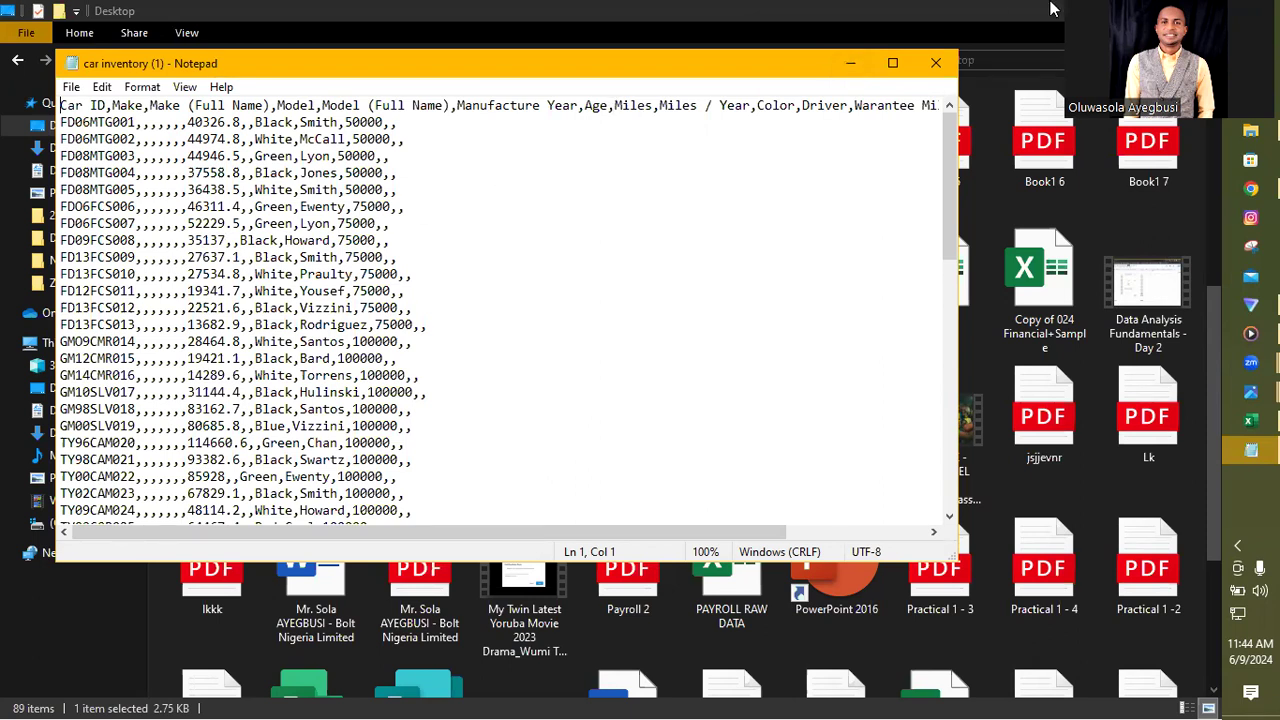
pyautogui.click(848, 68)
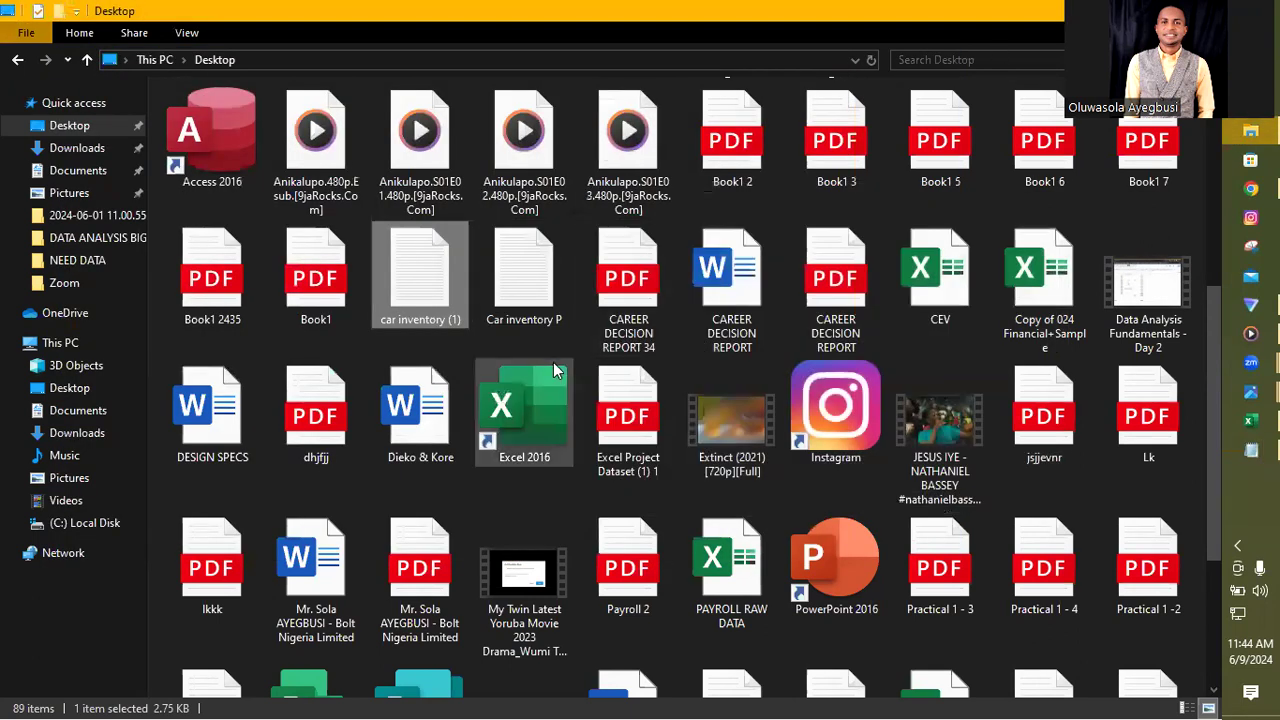
# - View the "Car inventory P" text file from the Desktop folder, and close both Notepad windows
pyautogui.click(531, 292)
pyautogui.doubleClick(531, 292)
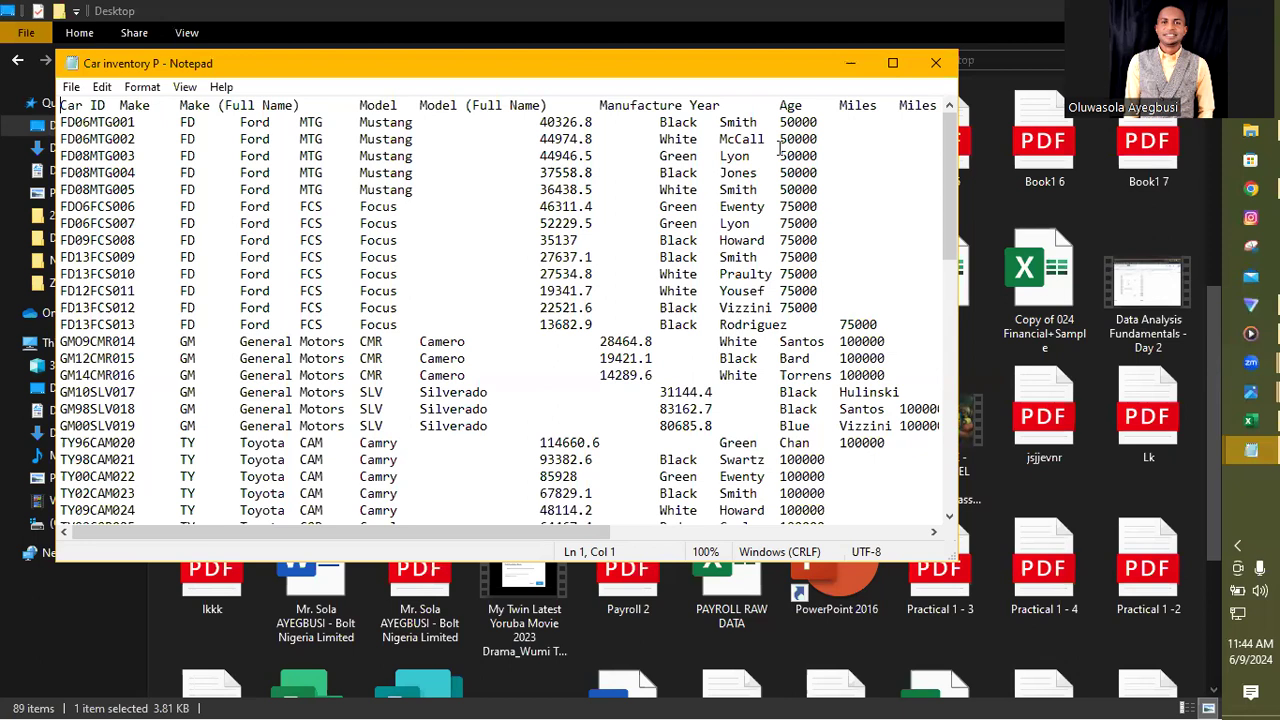
pyautogui.click(936, 63)
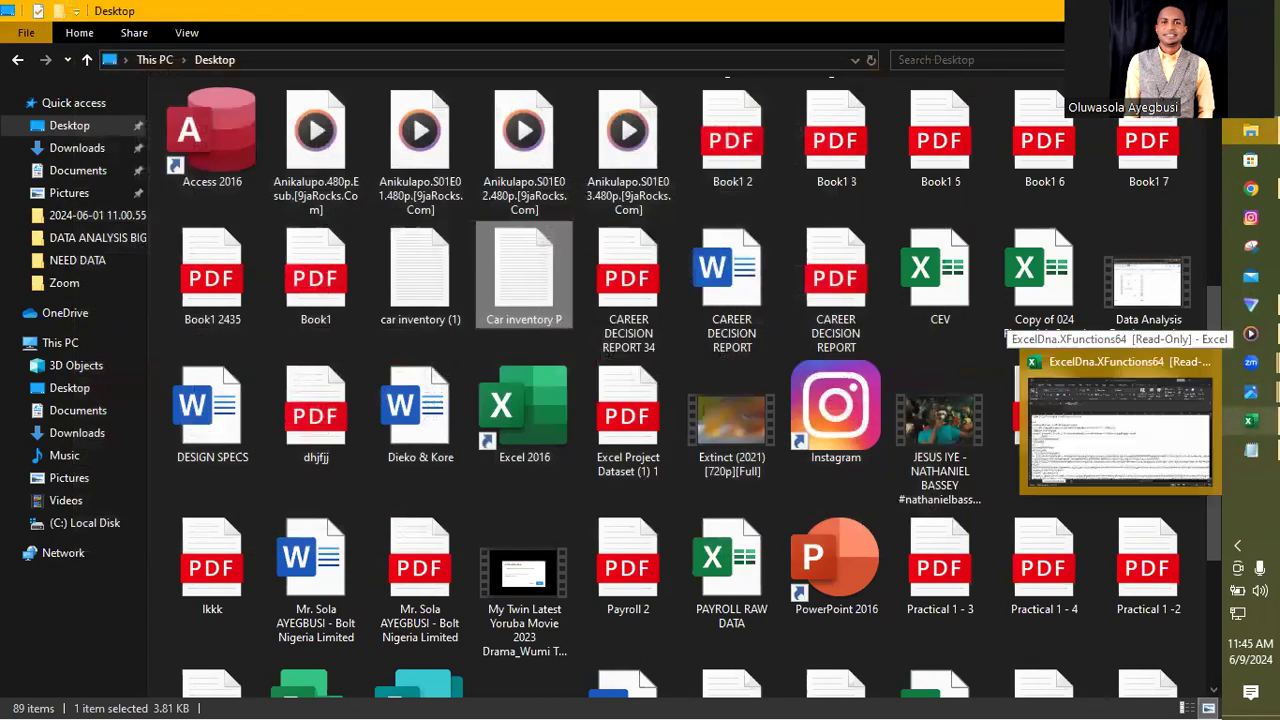
pyautogui.moveTo(1250, 450)
pyautogui.click(1215, 428)
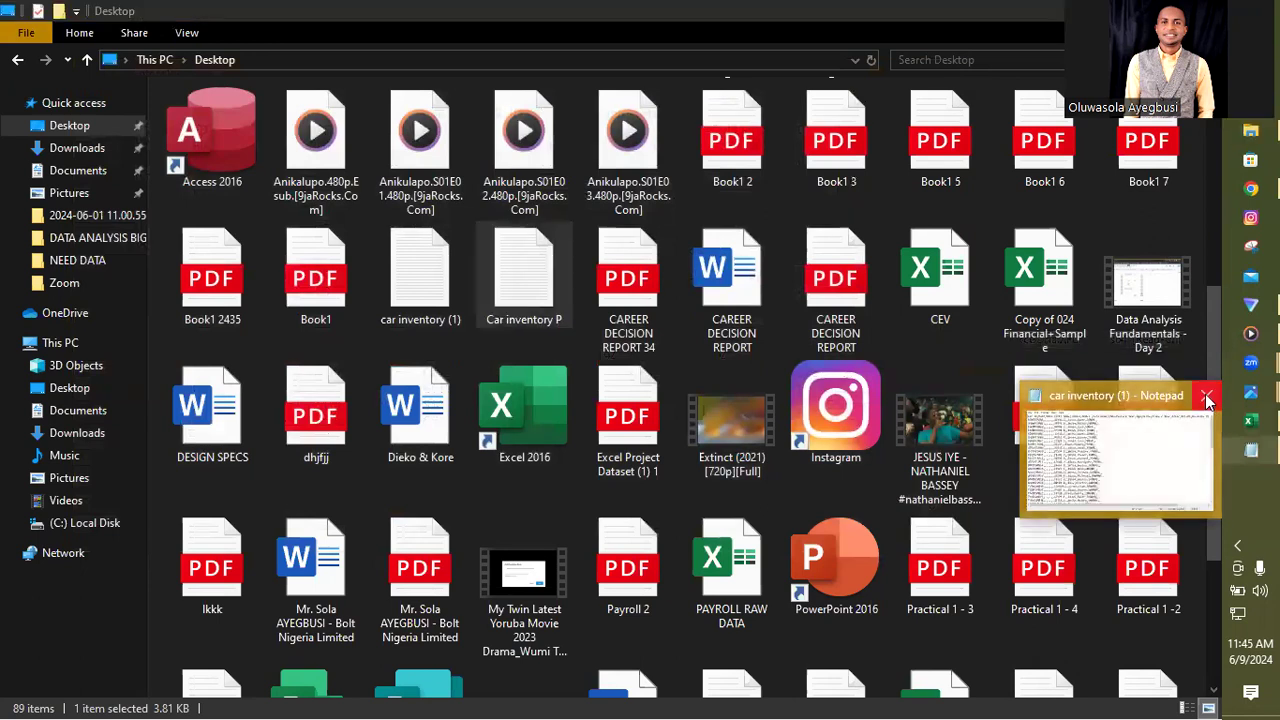
# - Switch to Excel and create a new blank workbook
pyautogui.moveTo(1250, 421)
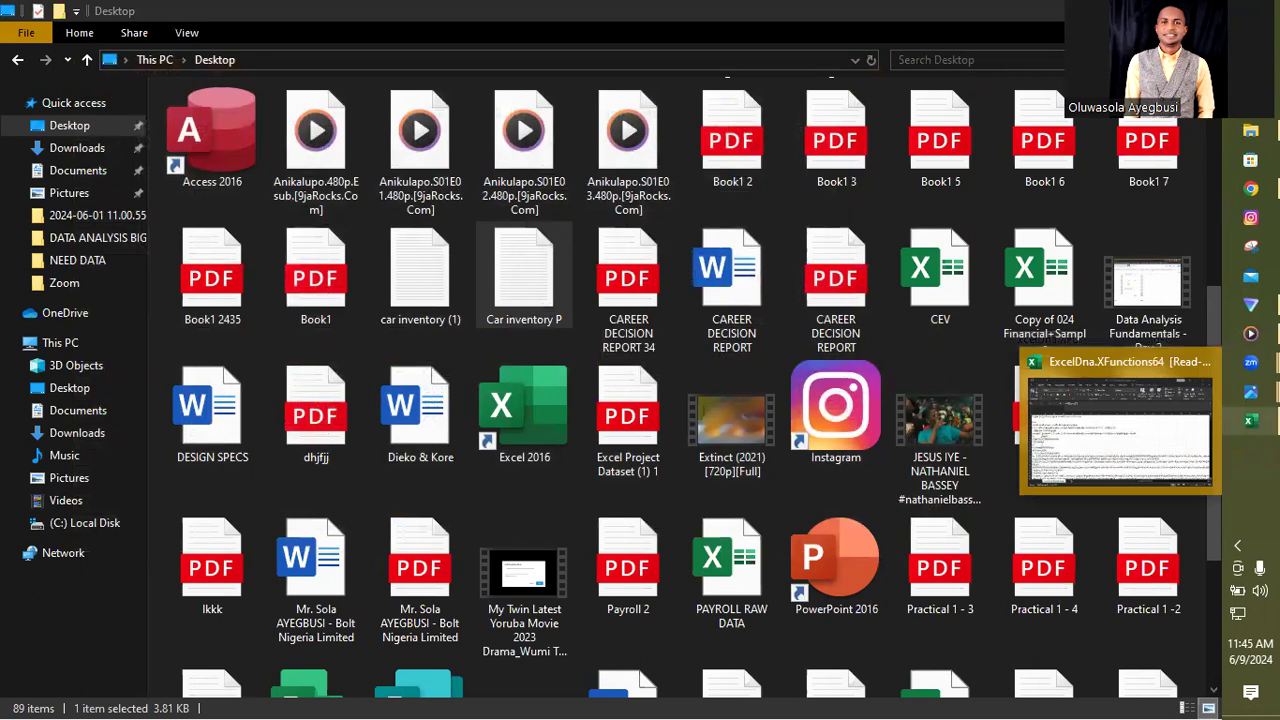
pyautogui.click(1125, 428)
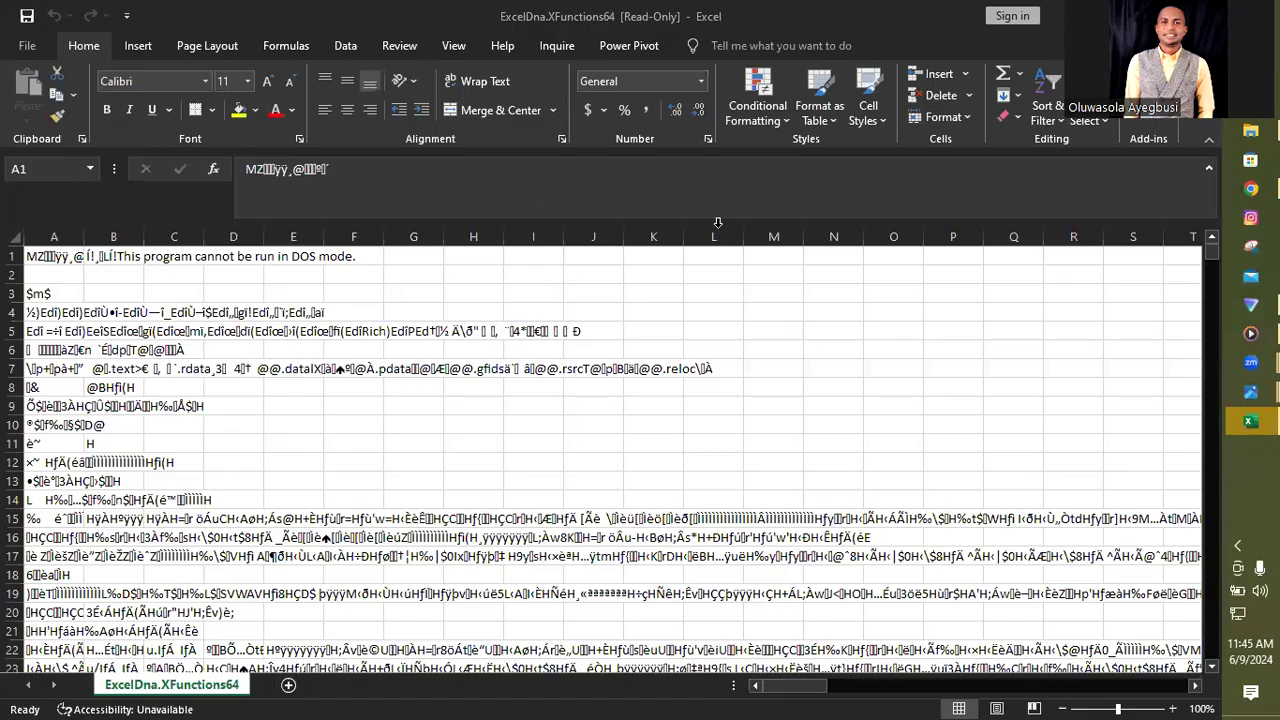
pyautogui.click(27, 45)
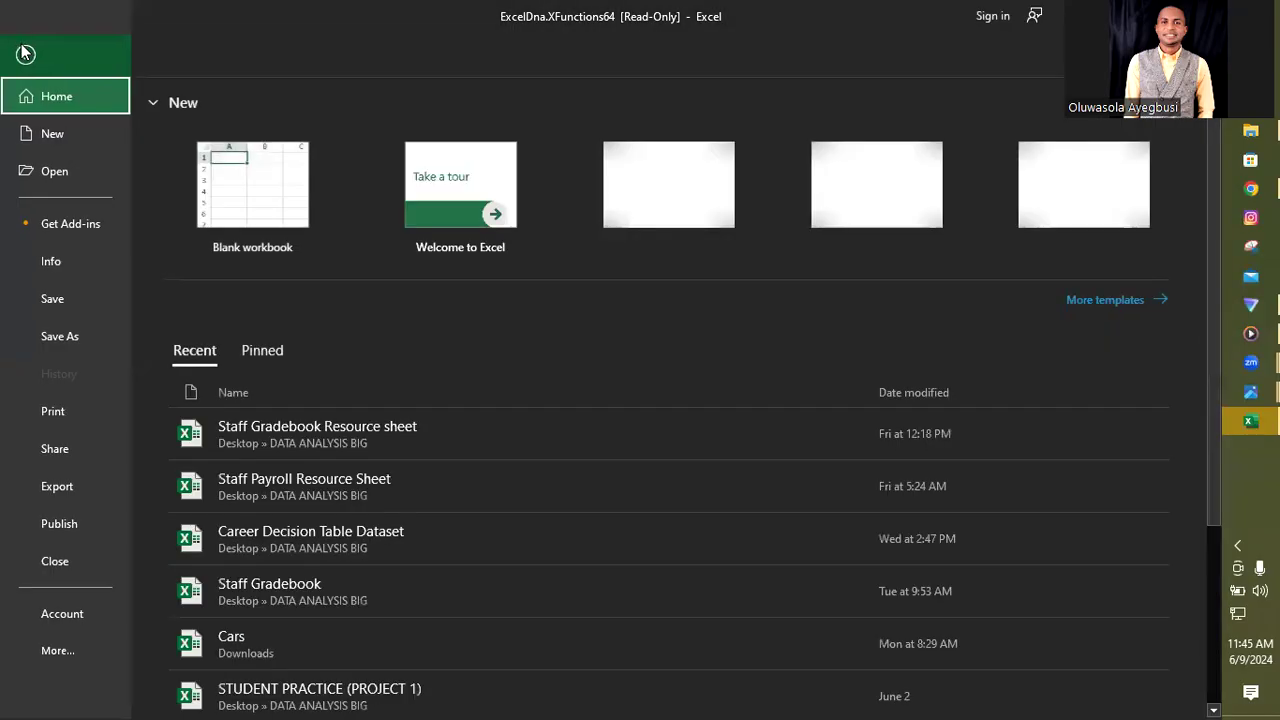
pyautogui.click(249, 189)
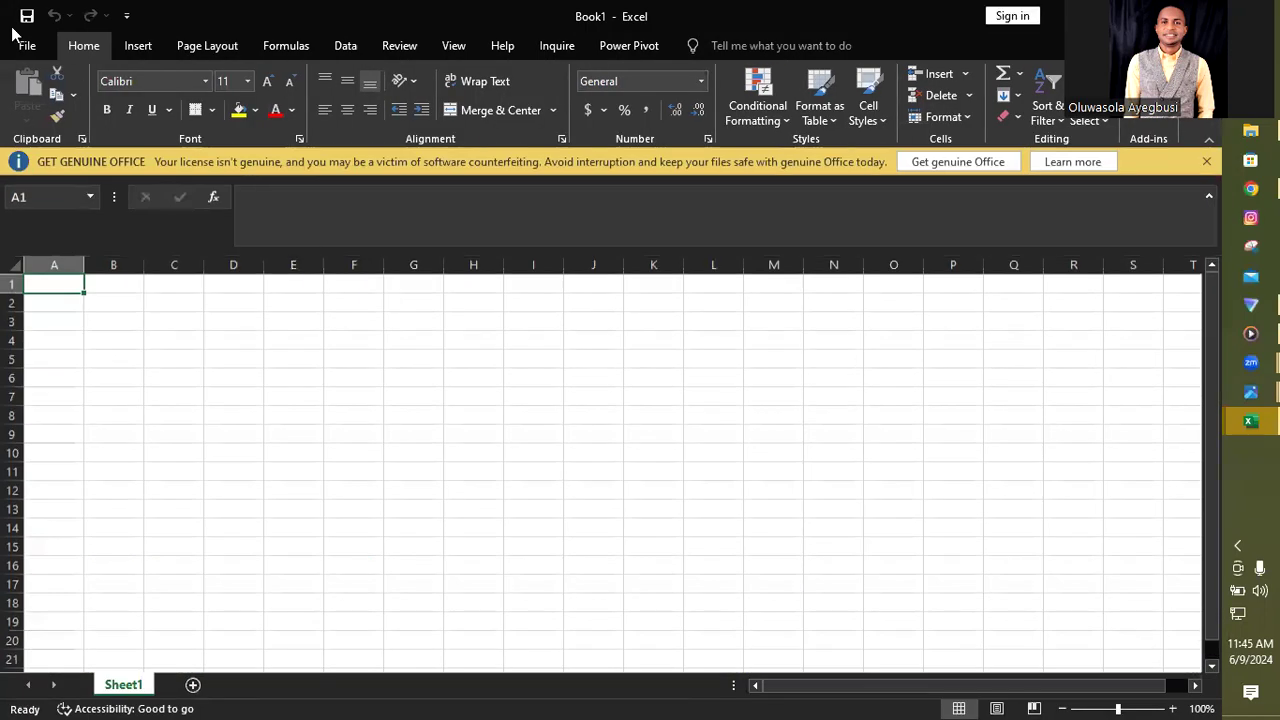
# - Browse for a file to open in Excel and look through the Desktop folder
pyautogui.click(27, 48)
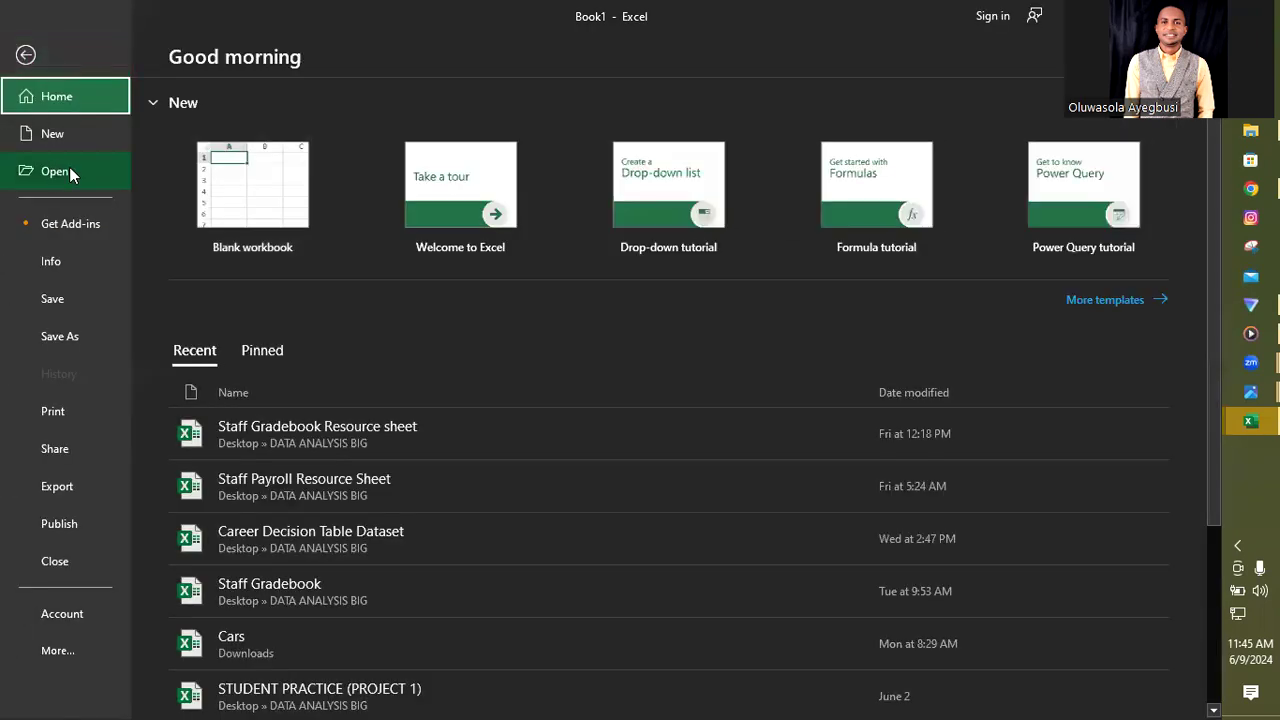
pyautogui.click(69, 172)
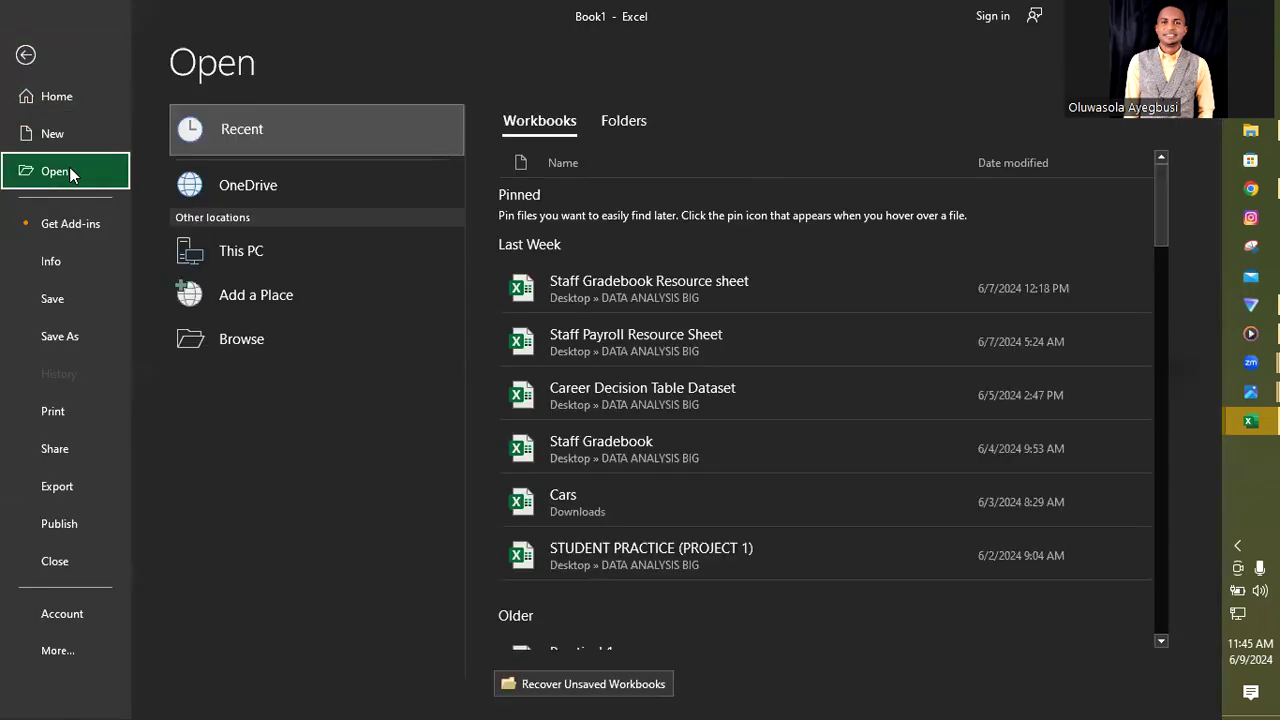
pyautogui.click(251, 341)
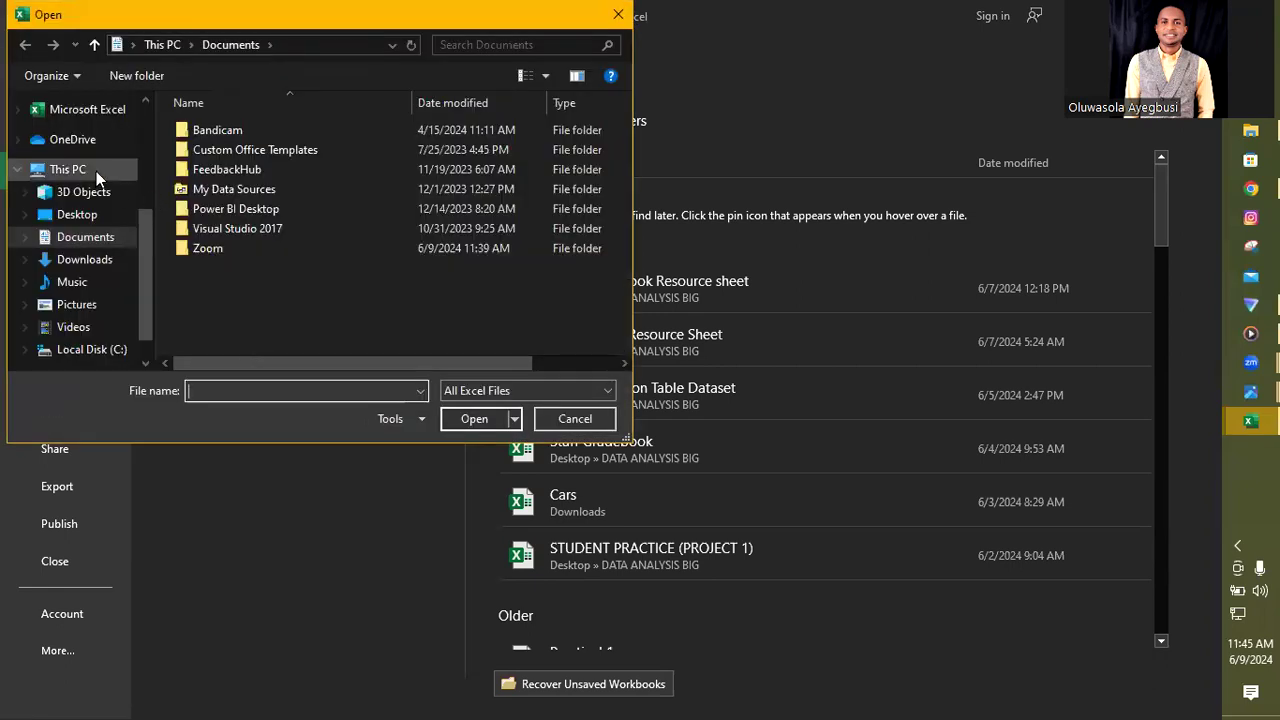
pyautogui.click(74, 217)
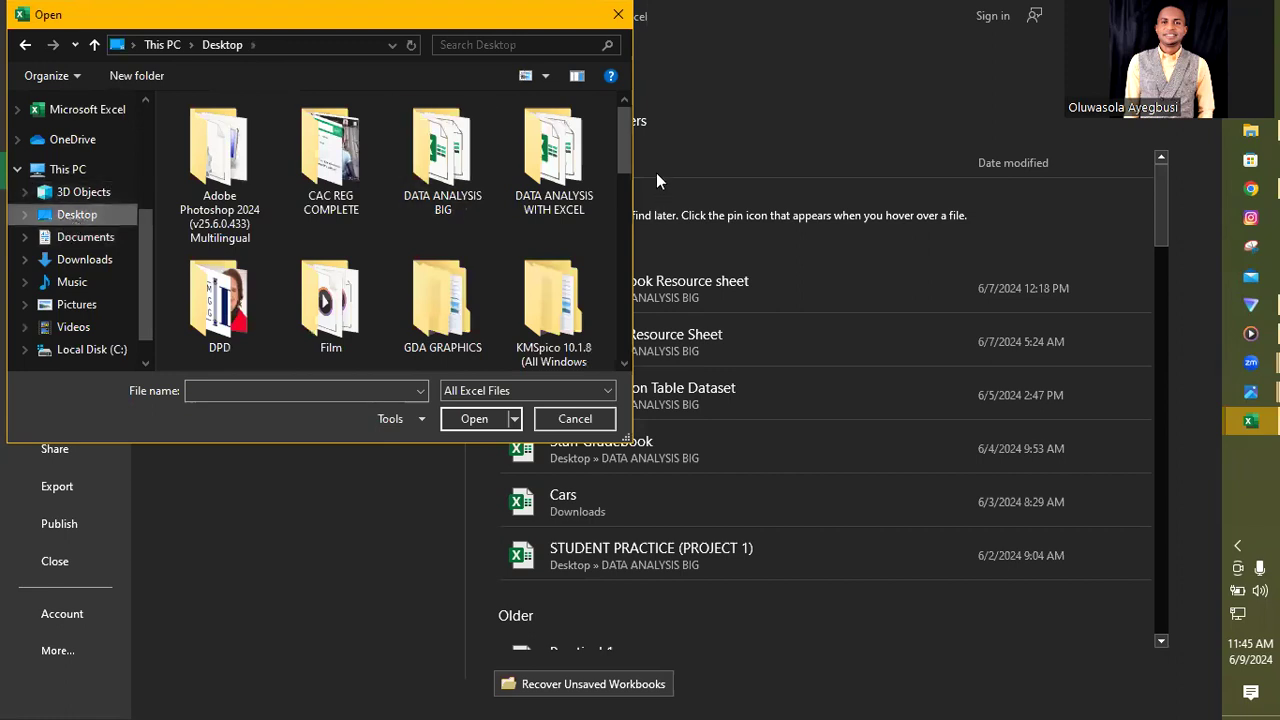
pyautogui.moveTo(626, 159); pyautogui.dragTo(630, 415)
pyautogui.moveTo(628, 124); pyautogui.dragTo(630, 358)
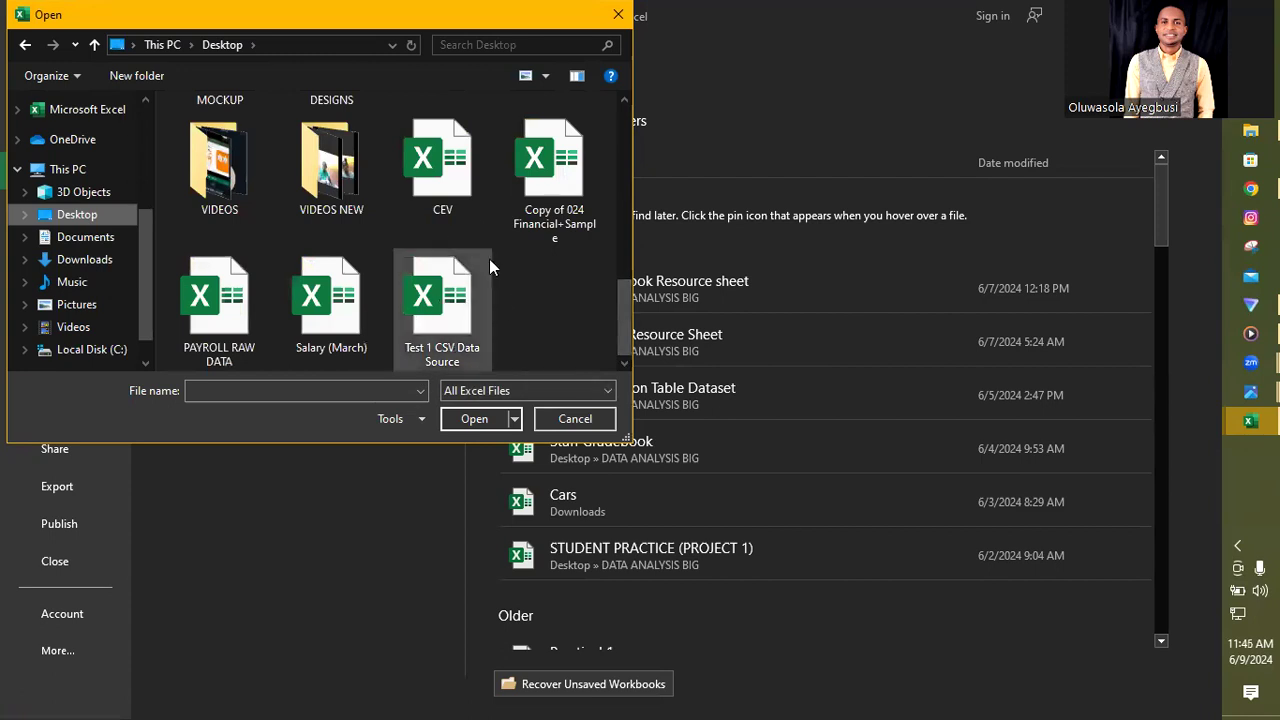
# - Show All Files in the Desktop folder and open the "Car inventory P" text file to start its import
pyautogui.click(508, 390)
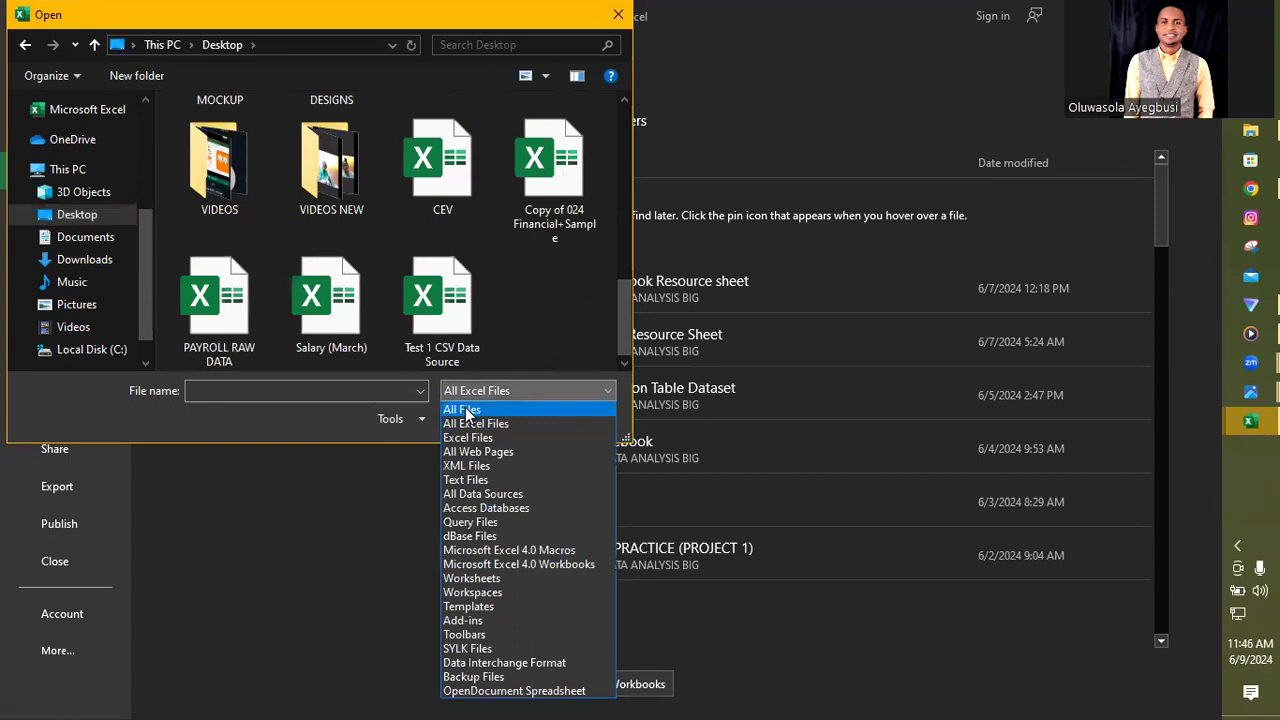
pyautogui.click(465, 410)
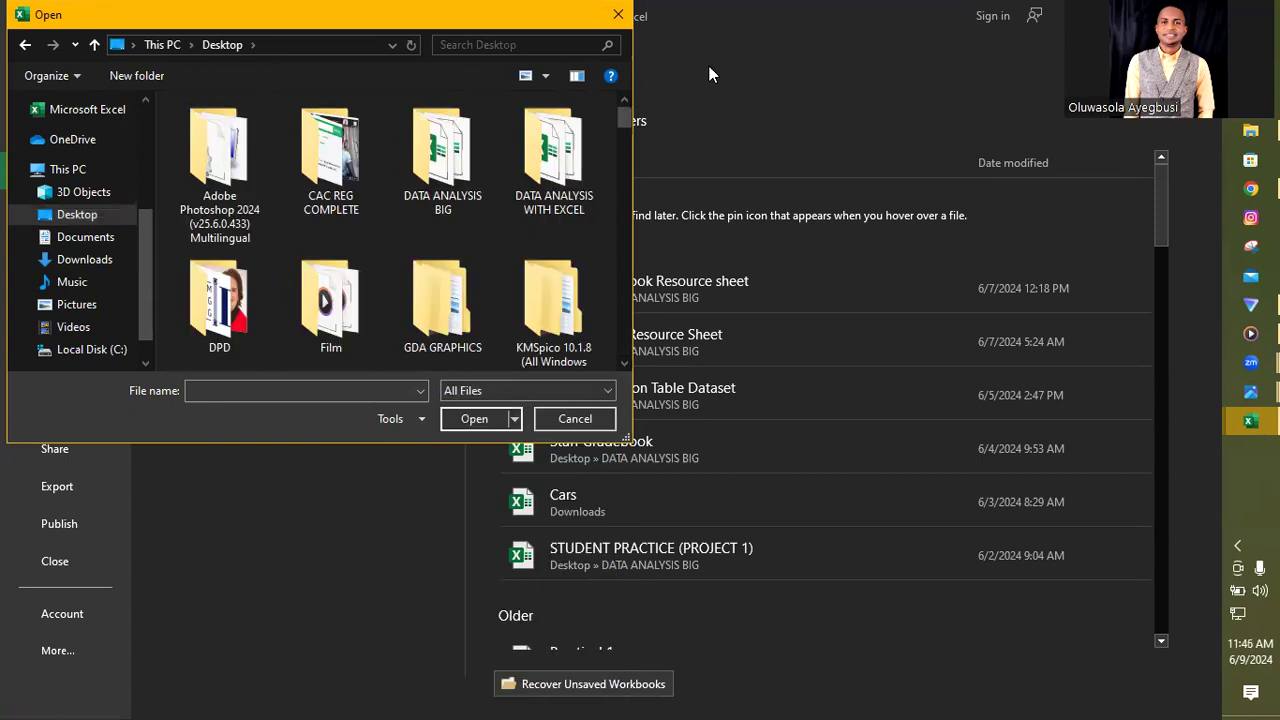
pyautogui.moveTo(628, 114); pyautogui.dragTo(645, 220)
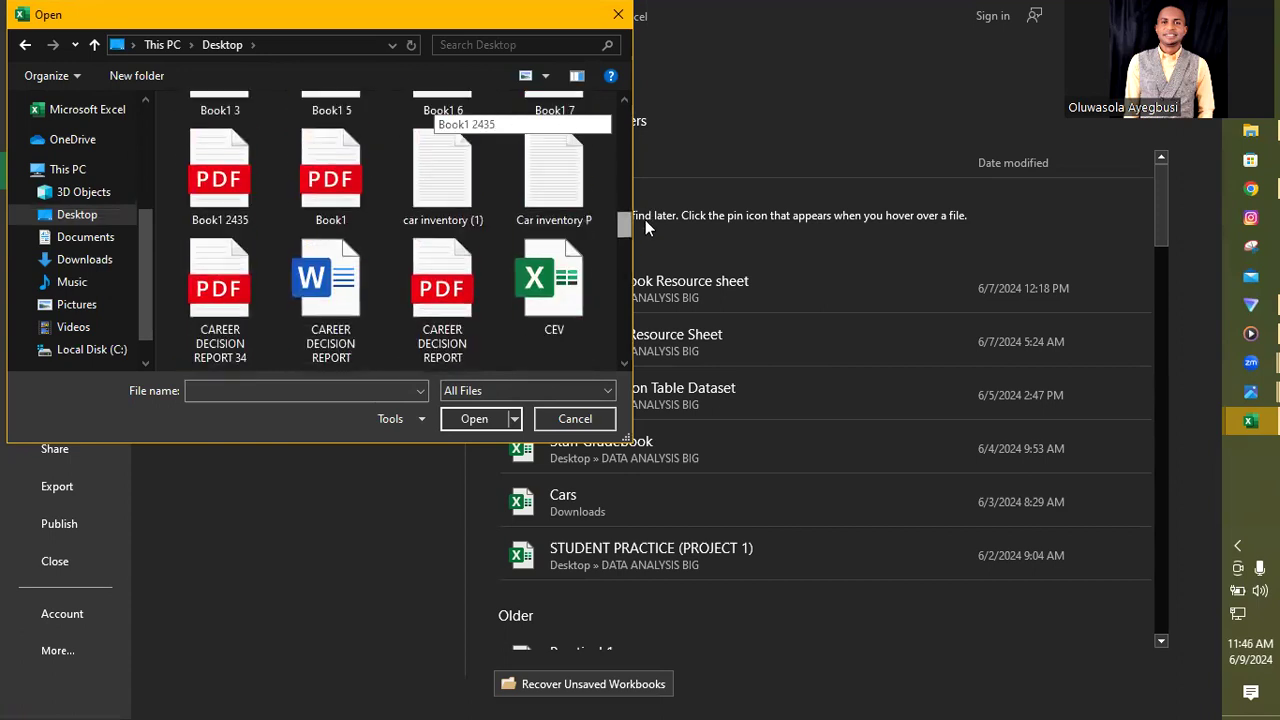
pyautogui.click(562, 185)
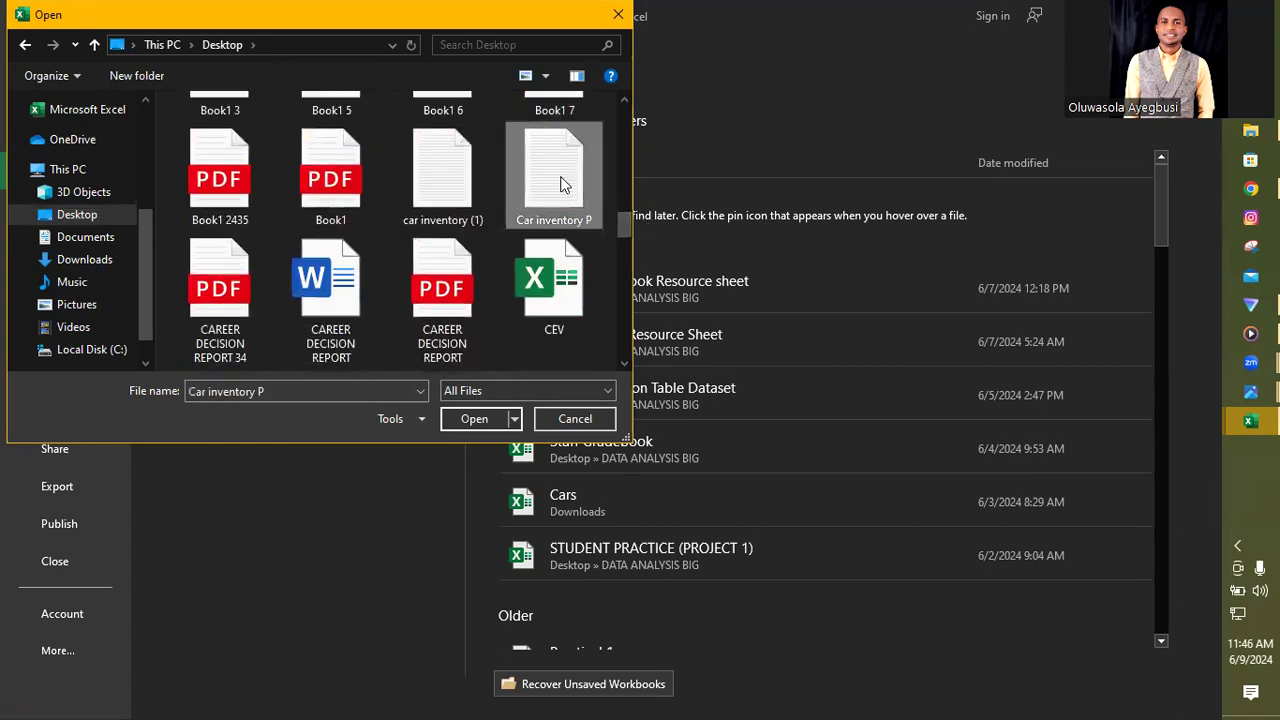
pyautogui.click(472, 419)
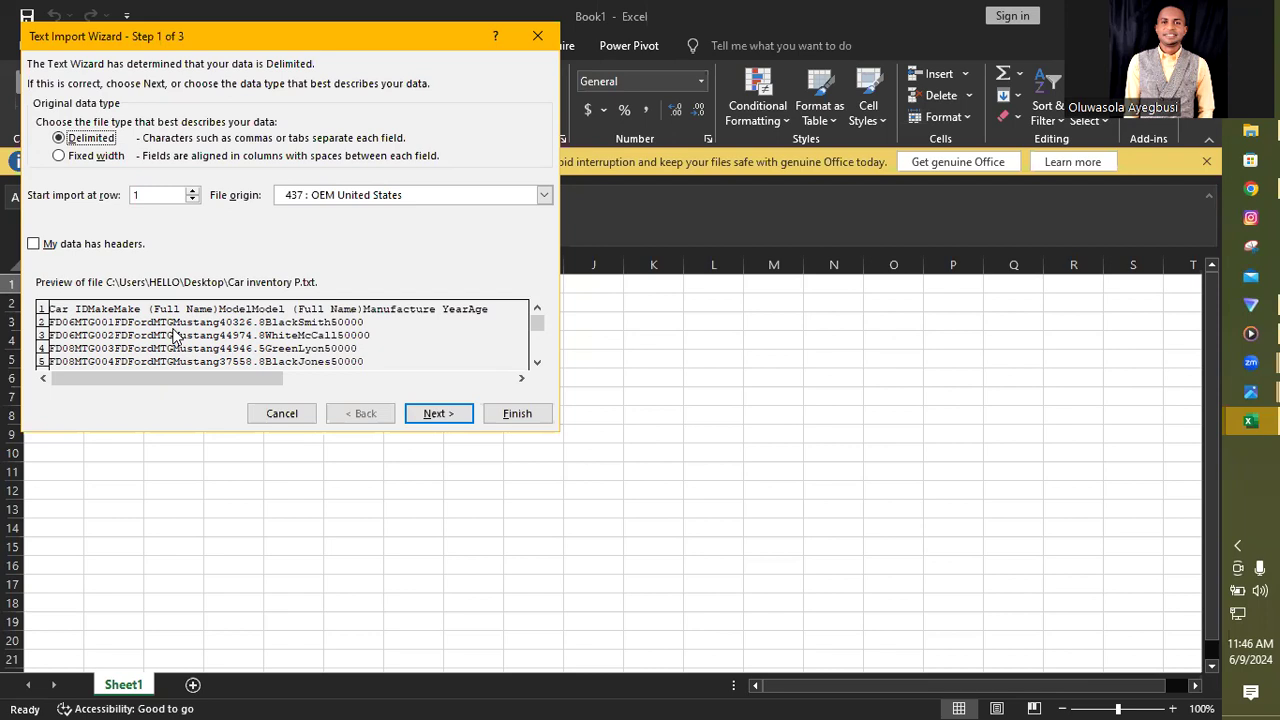
# - Import the text file as delimited data, previewing Semicolon and Comma but keeping Tab as the delimiter and General as the column format
pyautogui.click(430, 414)
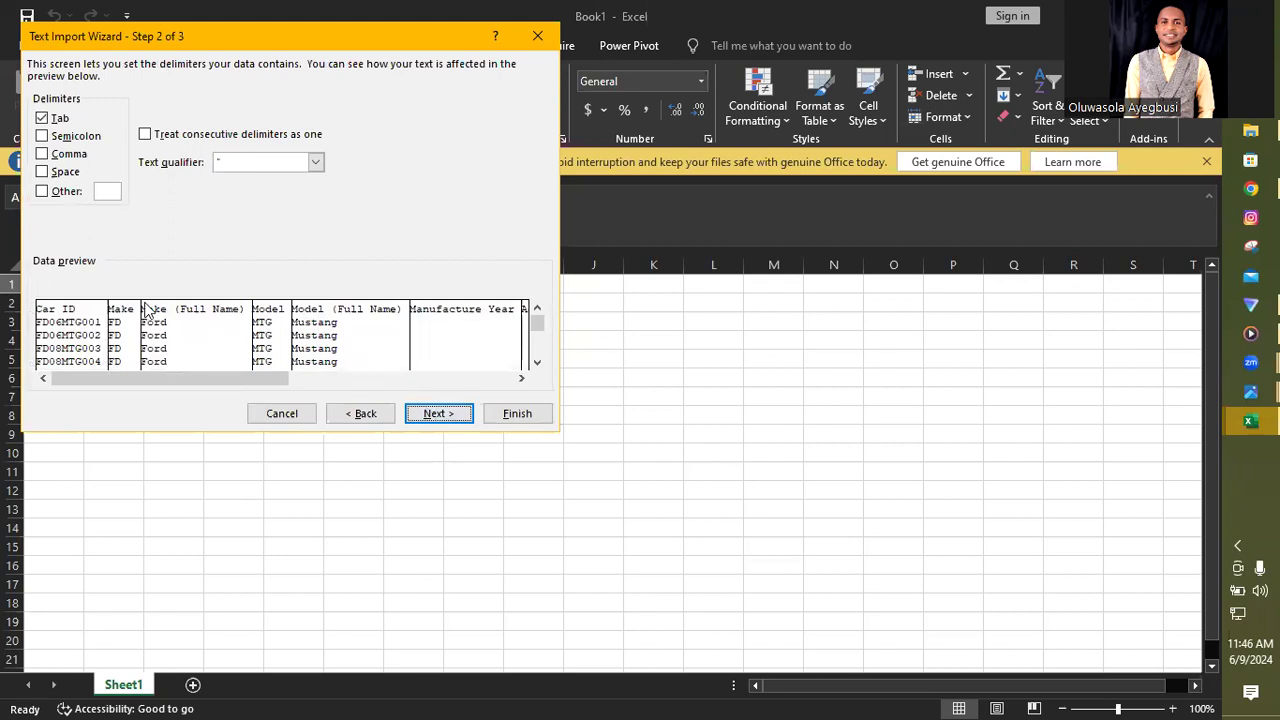
pyautogui.click(42, 118)
pyautogui.click(42, 137)
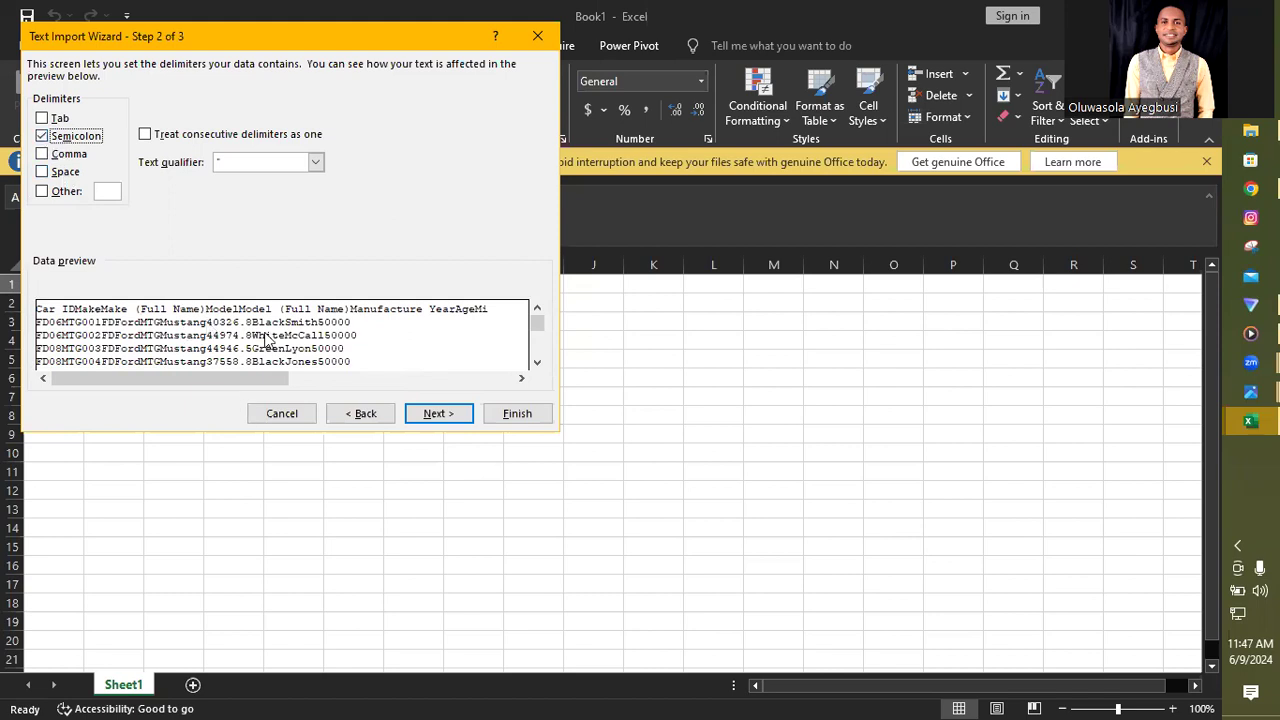
pyautogui.click(42, 136)
pyautogui.click(42, 155)
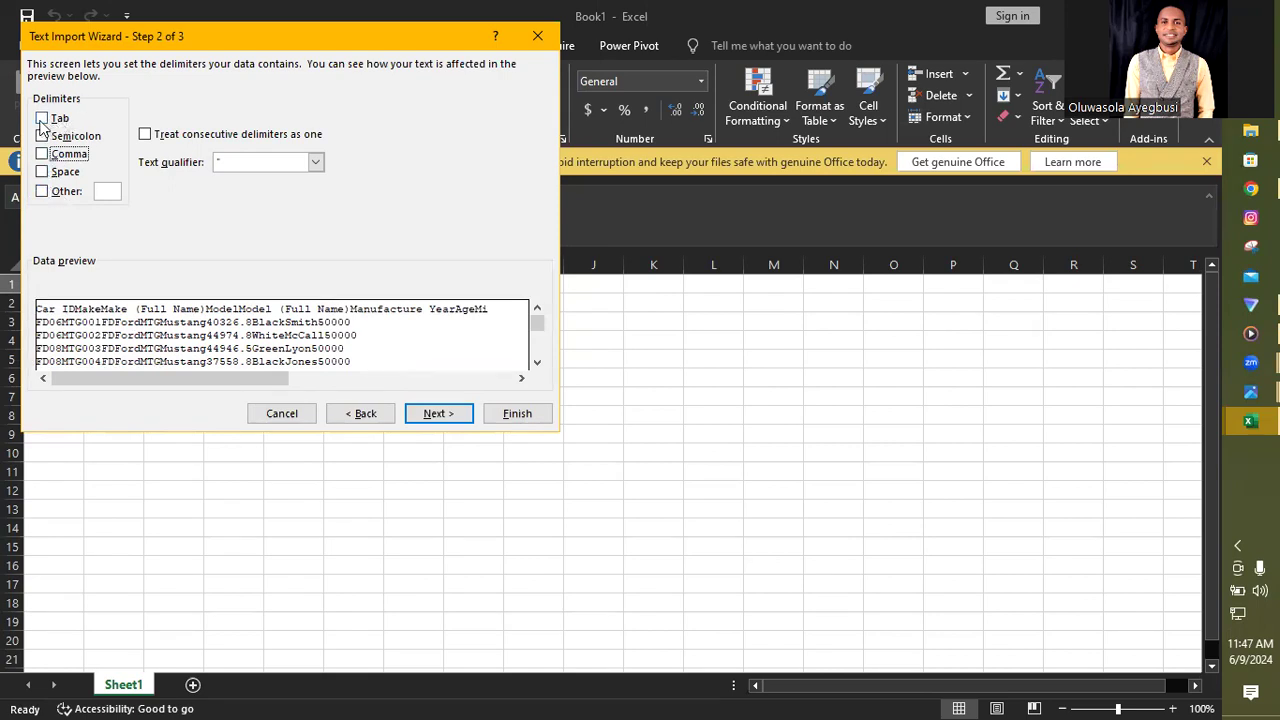
pyautogui.click(41, 119)
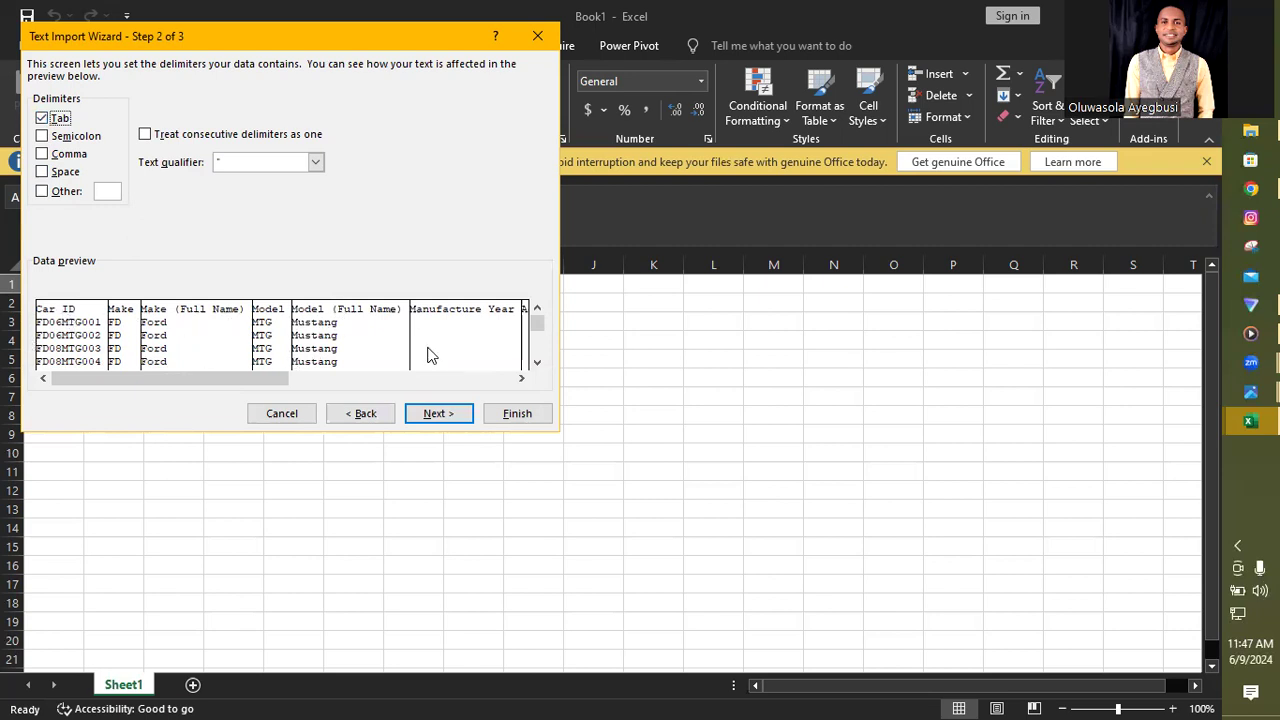
pyautogui.click(436, 414)
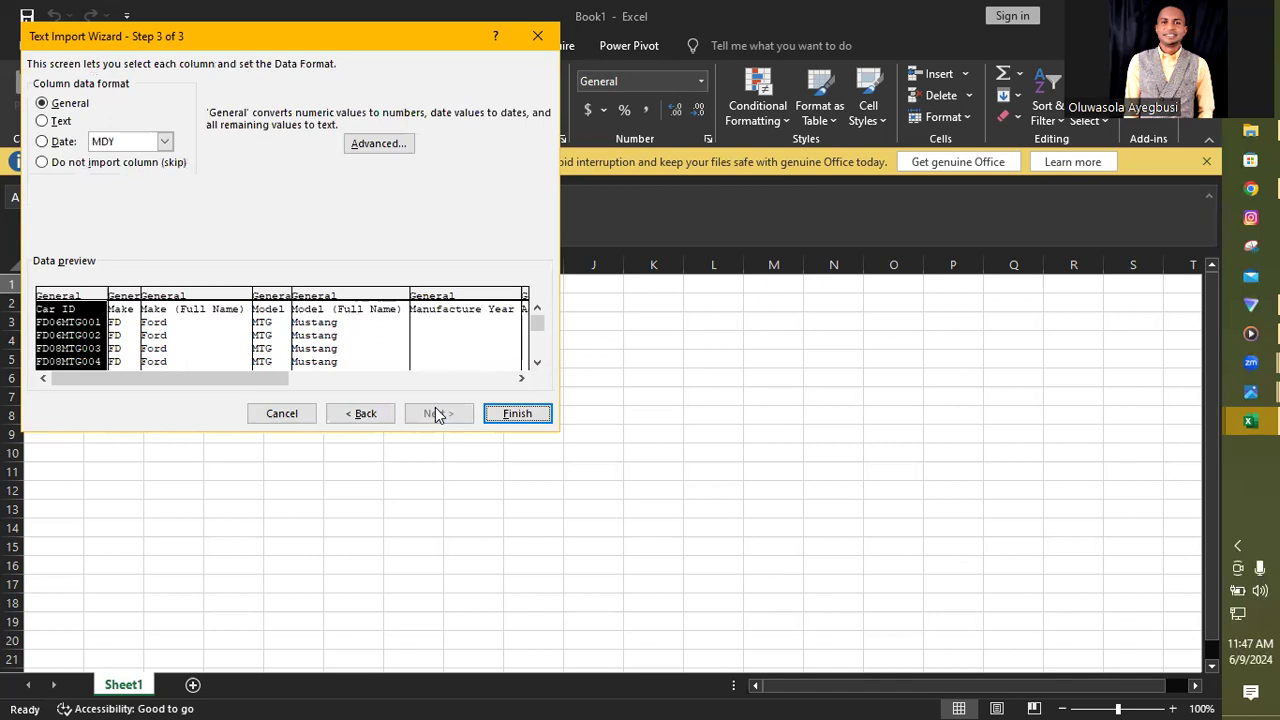
pyautogui.click(517, 414)
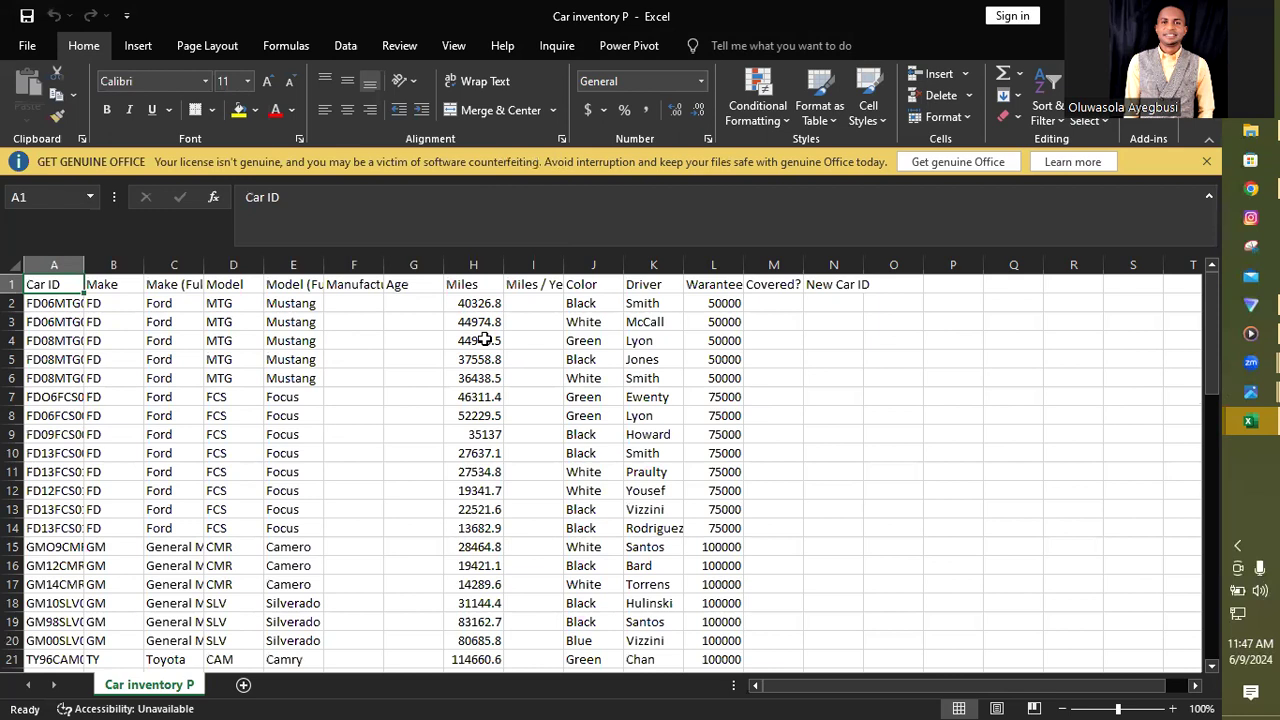
# - Browse to the Desktop folder and open the "car inventory (1)" text file to start its import
pyautogui.click(27, 46)
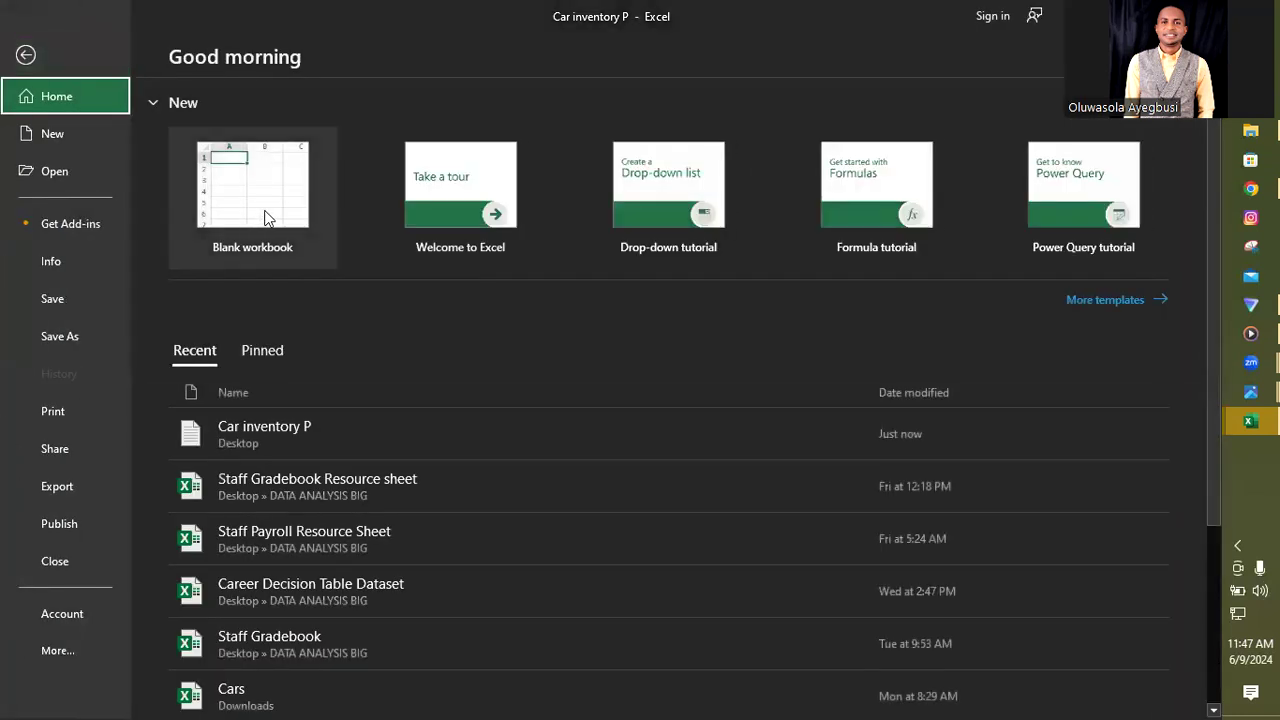
pyautogui.click(62, 172)
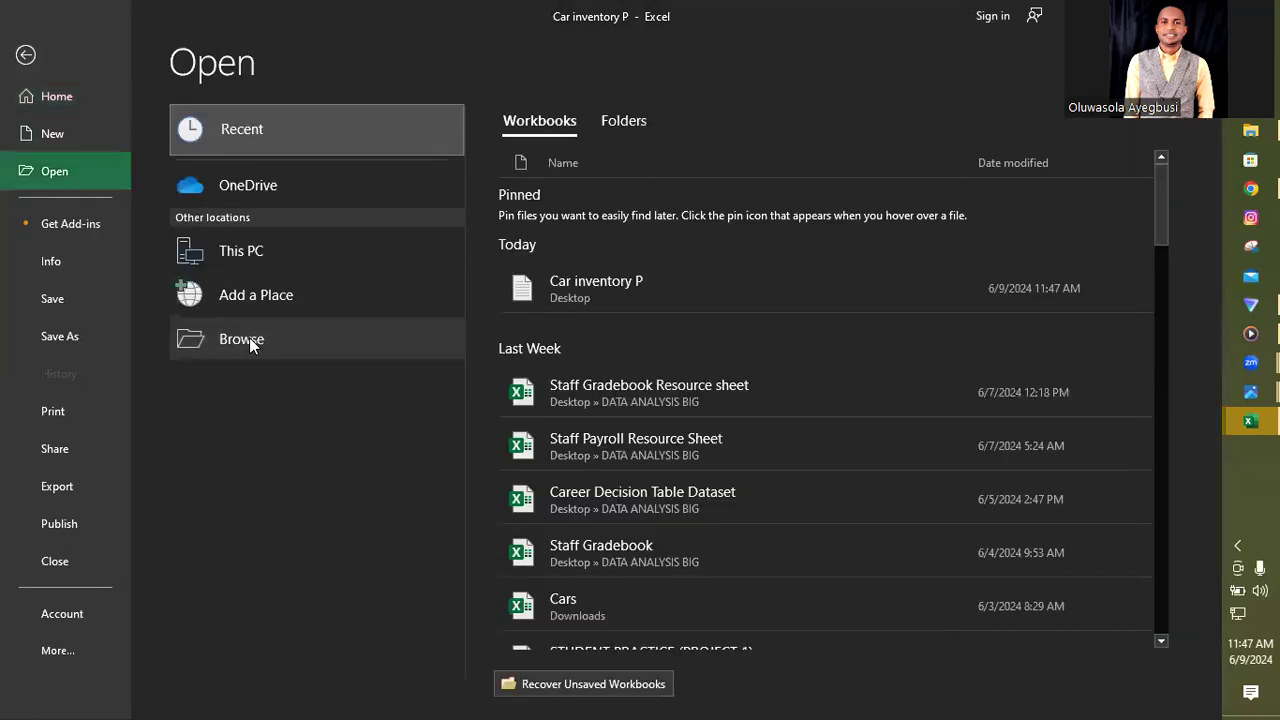
pyautogui.click(248, 340)
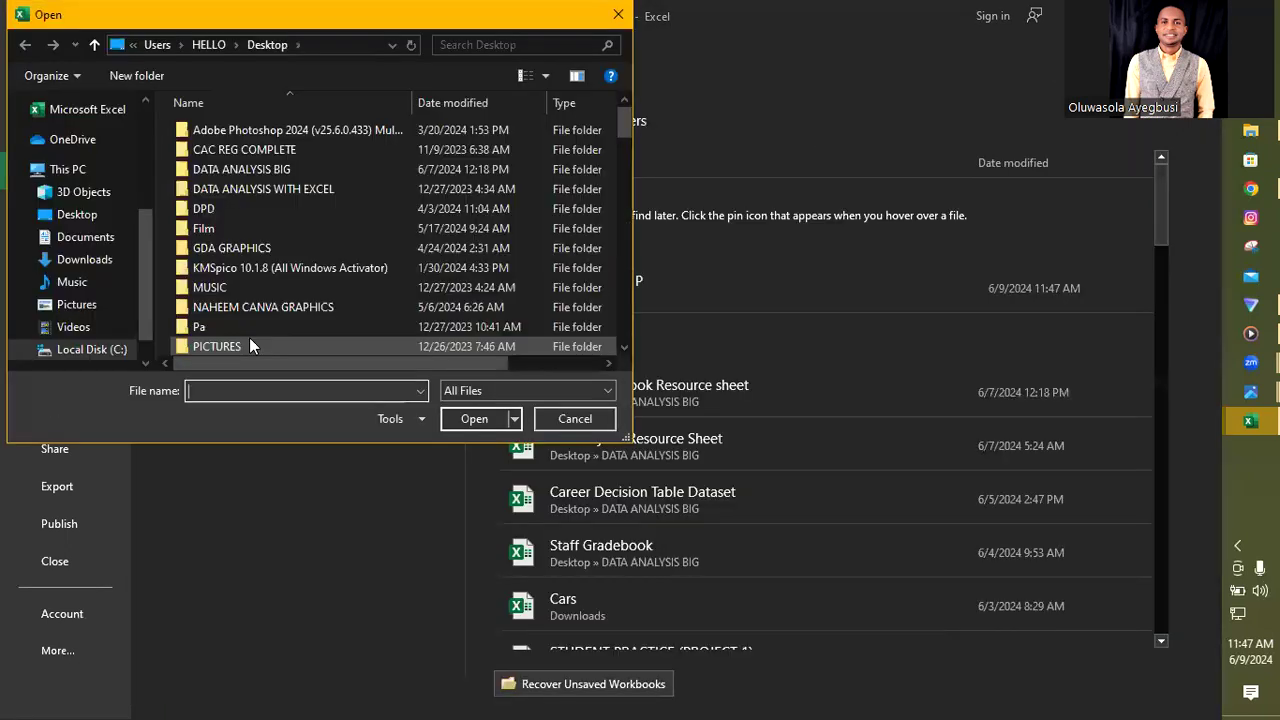
pyautogui.click(84, 216)
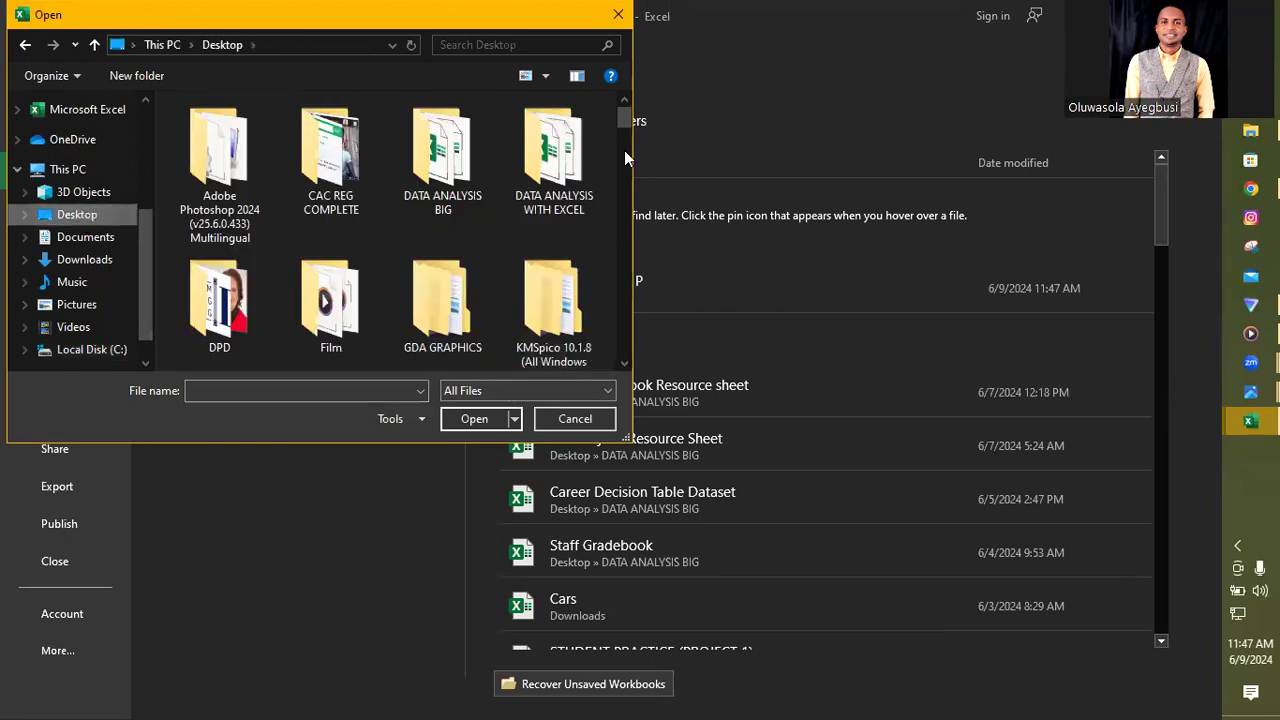
pyautogui.moveTo(626, 120); pyautogui.dragTo(619, 228)
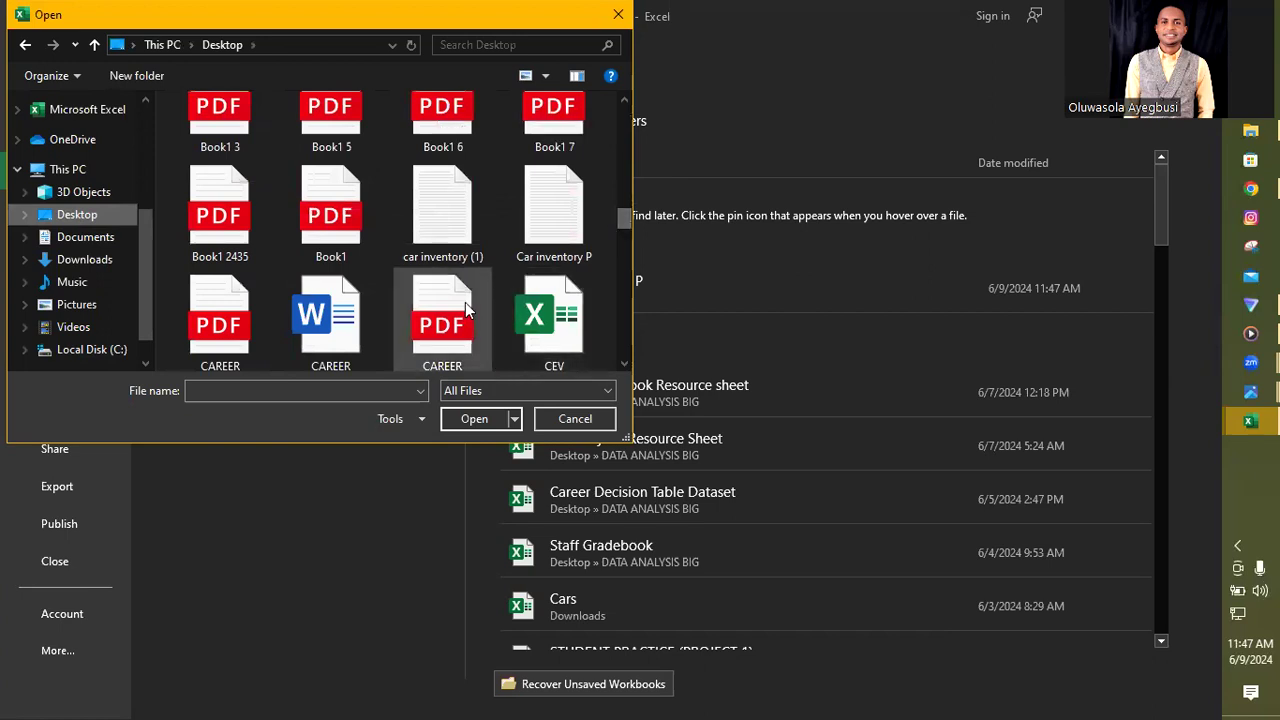
pyautogui.click(462, 220)
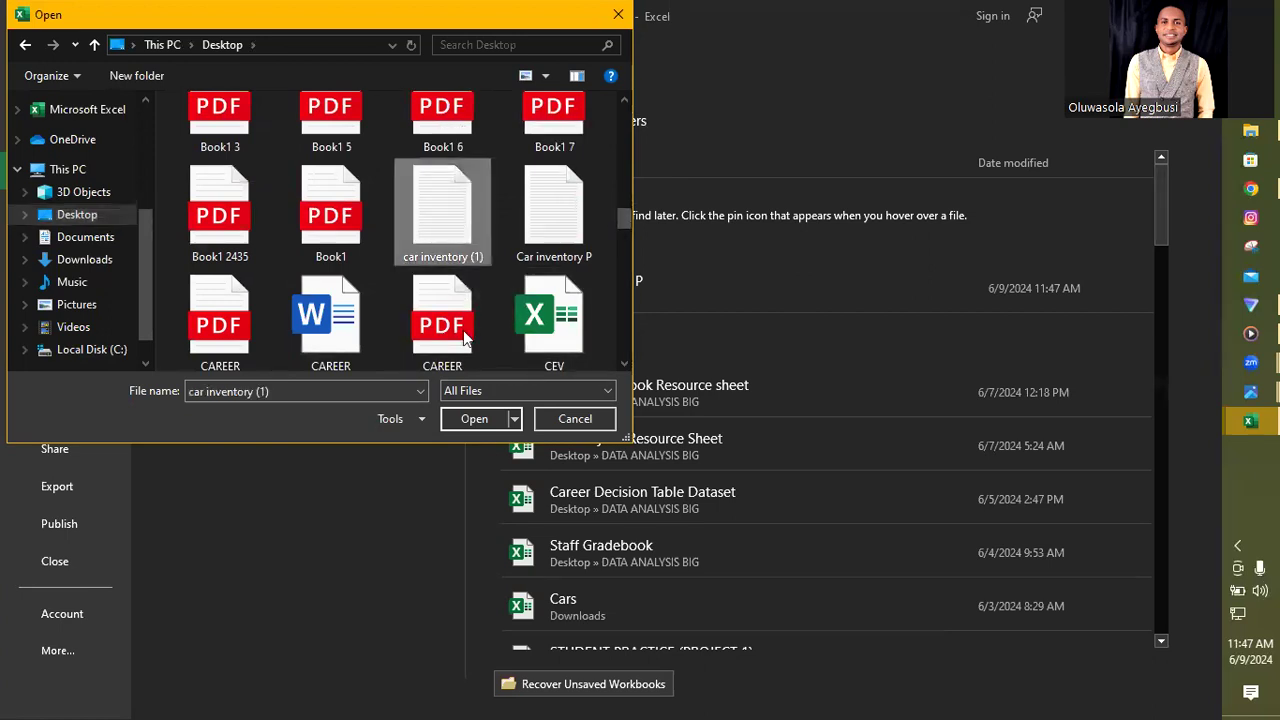
pyautogui.click(474, 418)
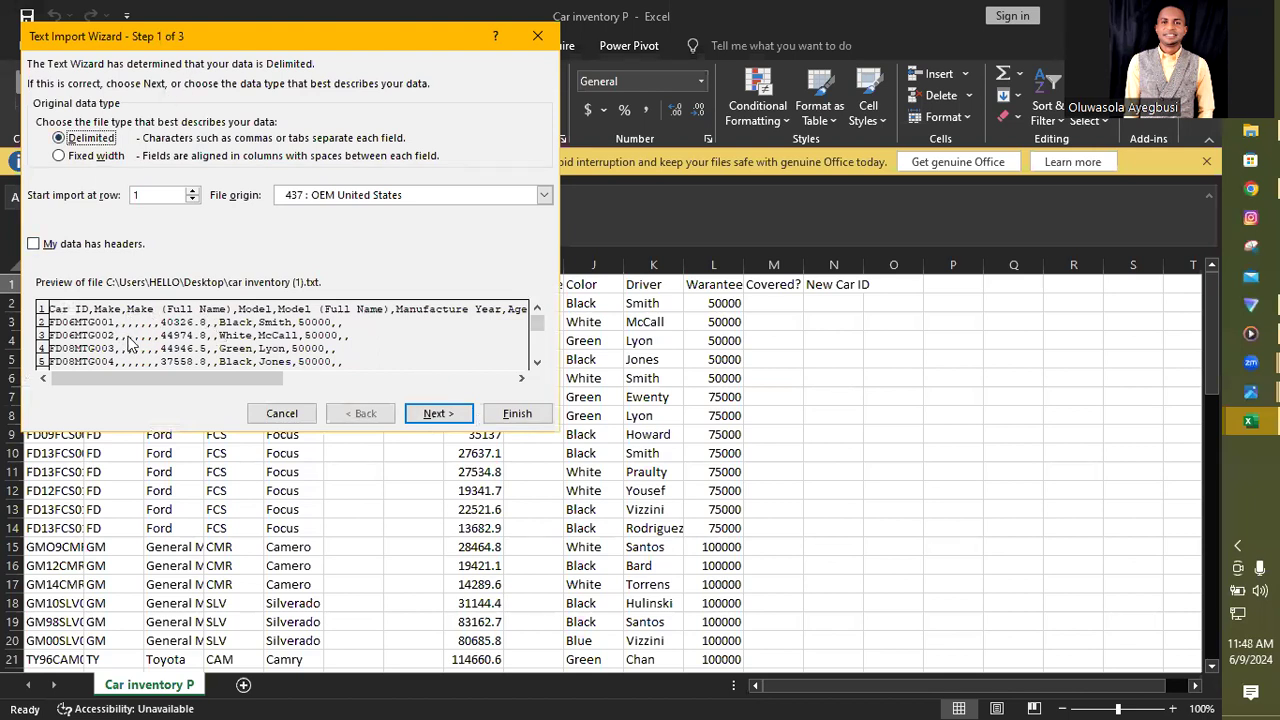
# - Import the "car inventory (1)" file as delimited data with only Comma as the delimiter and General as the column format
pyautogui.click(438, 414)
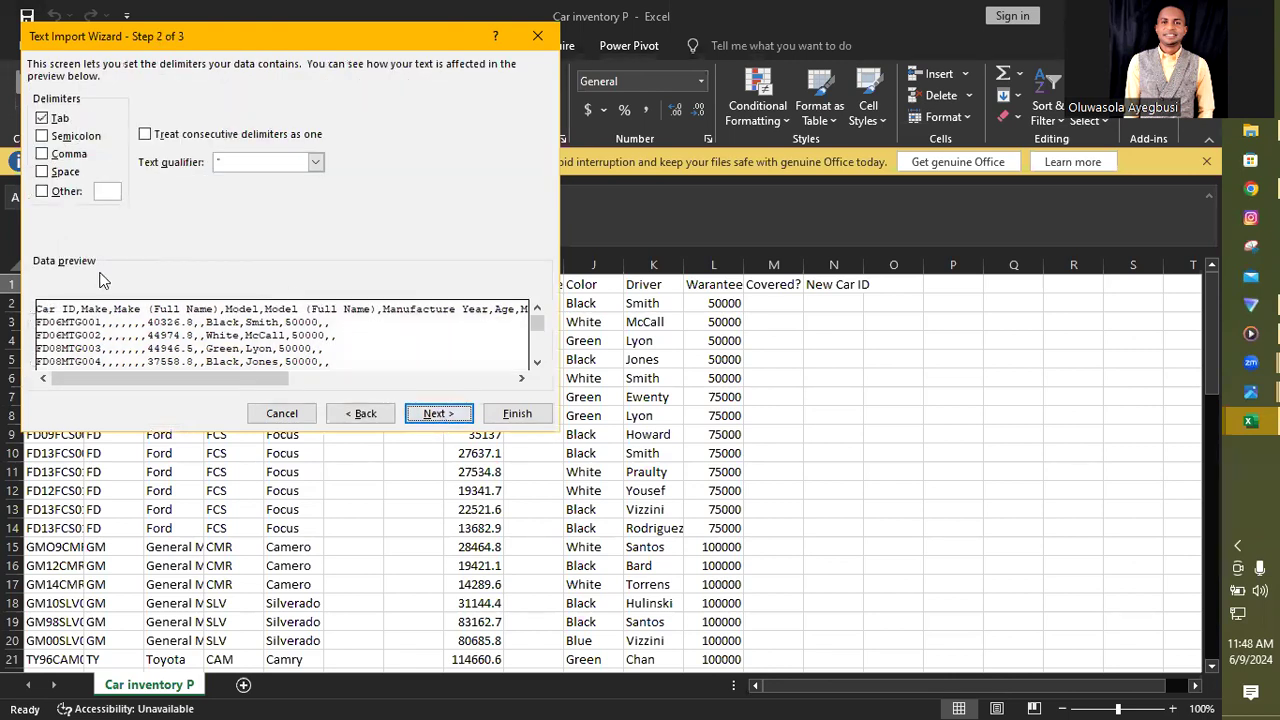
pyautogui.click(42, 118)
pyautogui.click(42, 137)
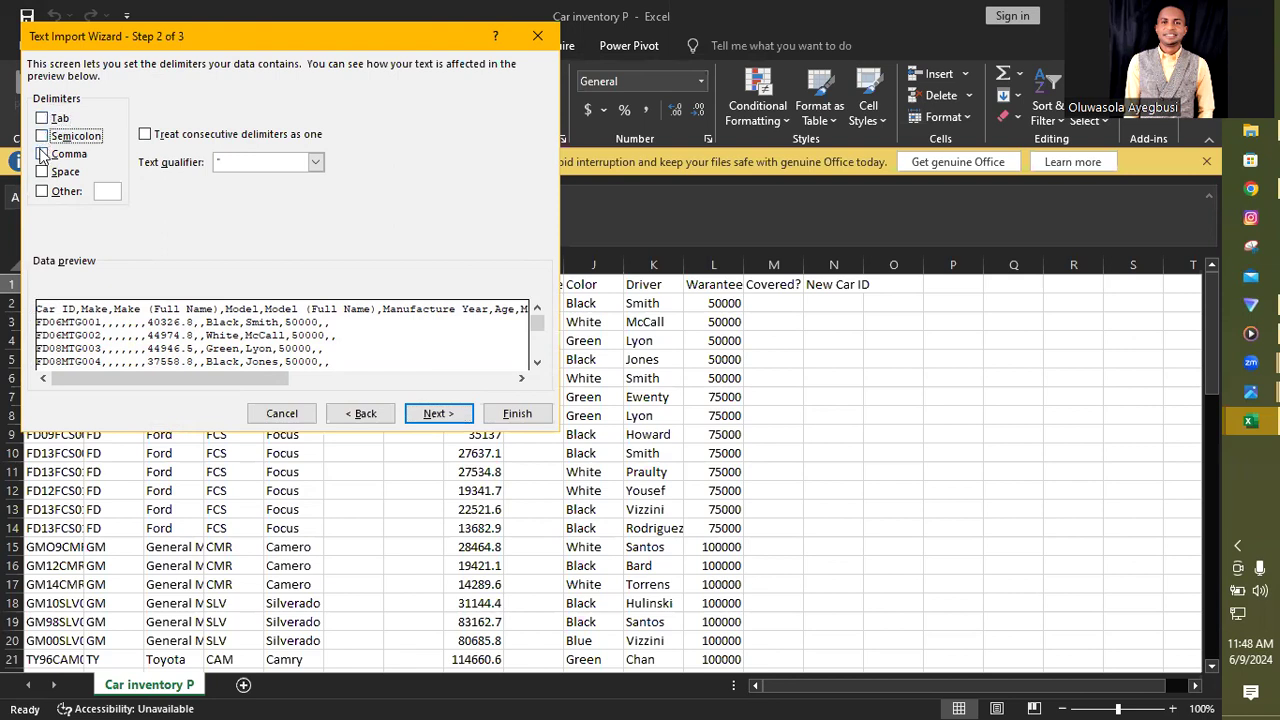
pyautogui.click(42, 154)
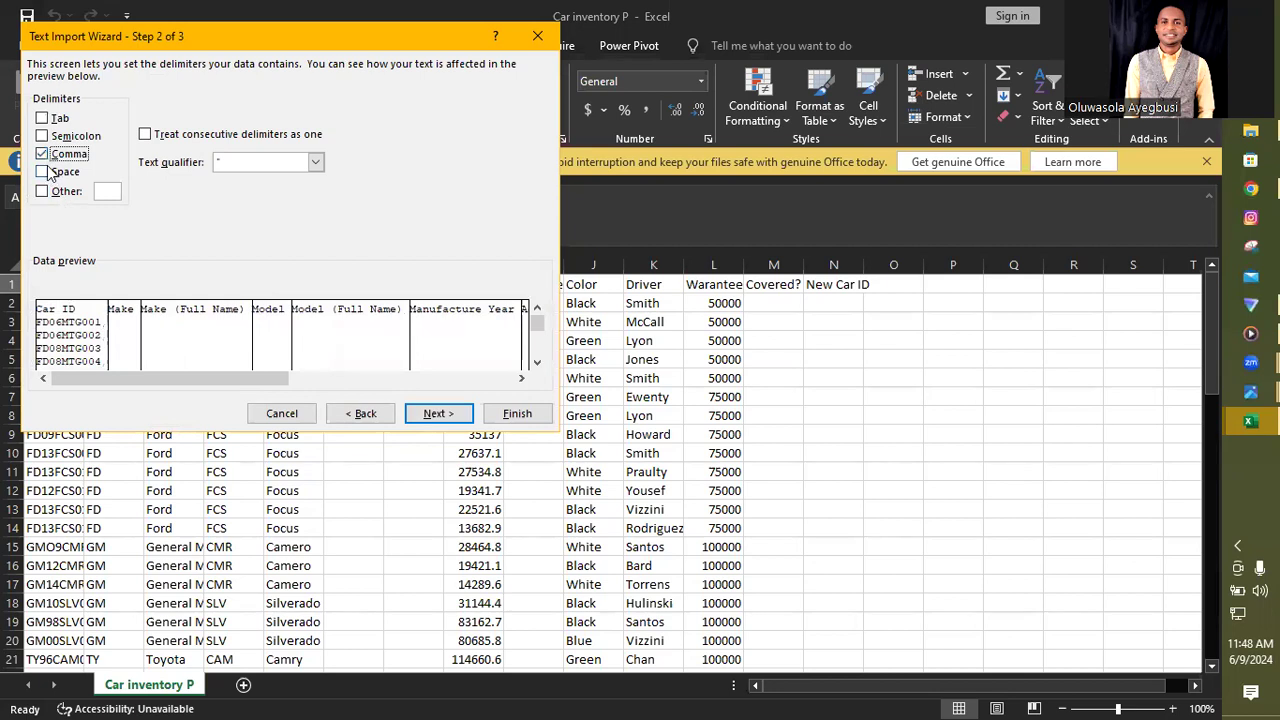
pyautogui.click(42, 154)
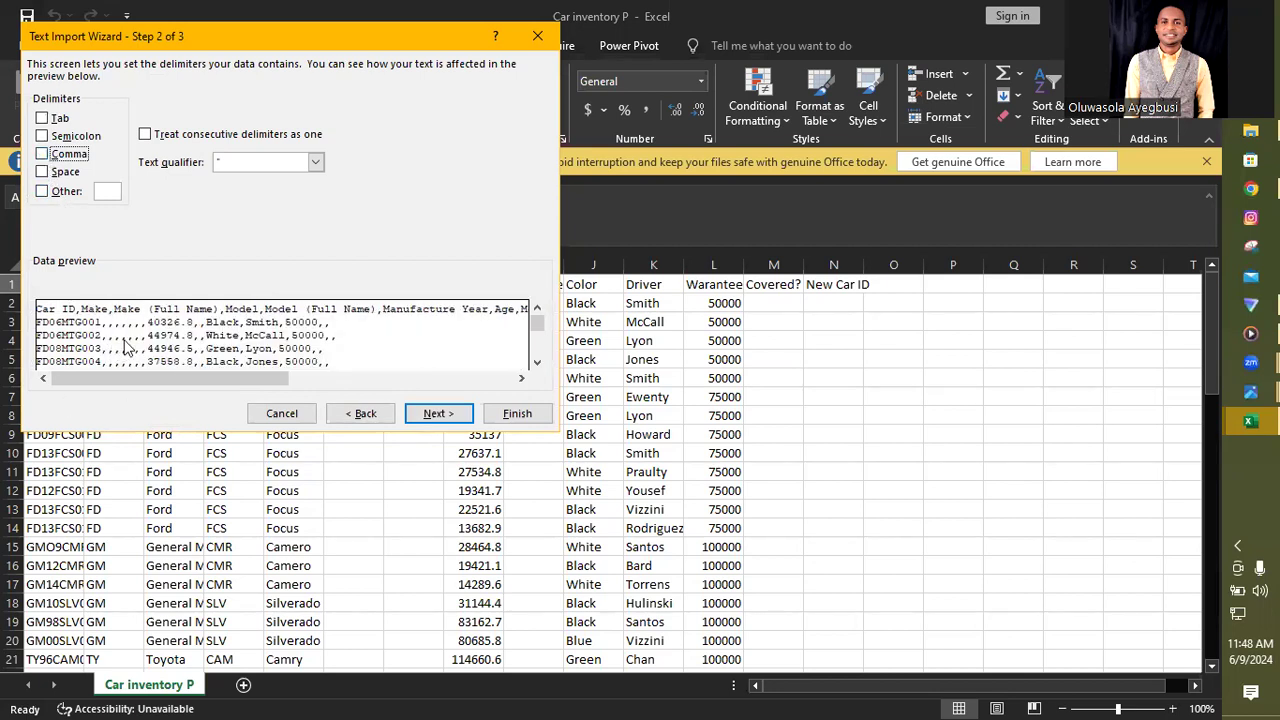
pyautogui.click(48, 157)
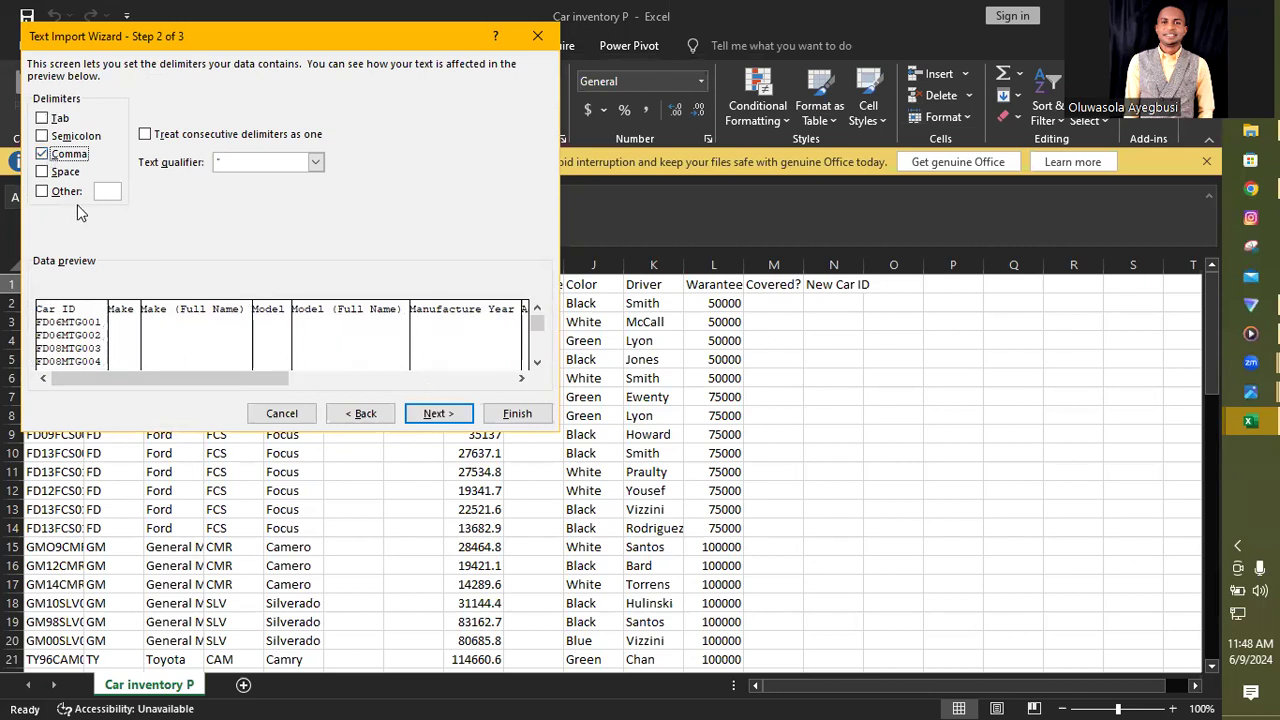
pyautogui.click(446, 413)
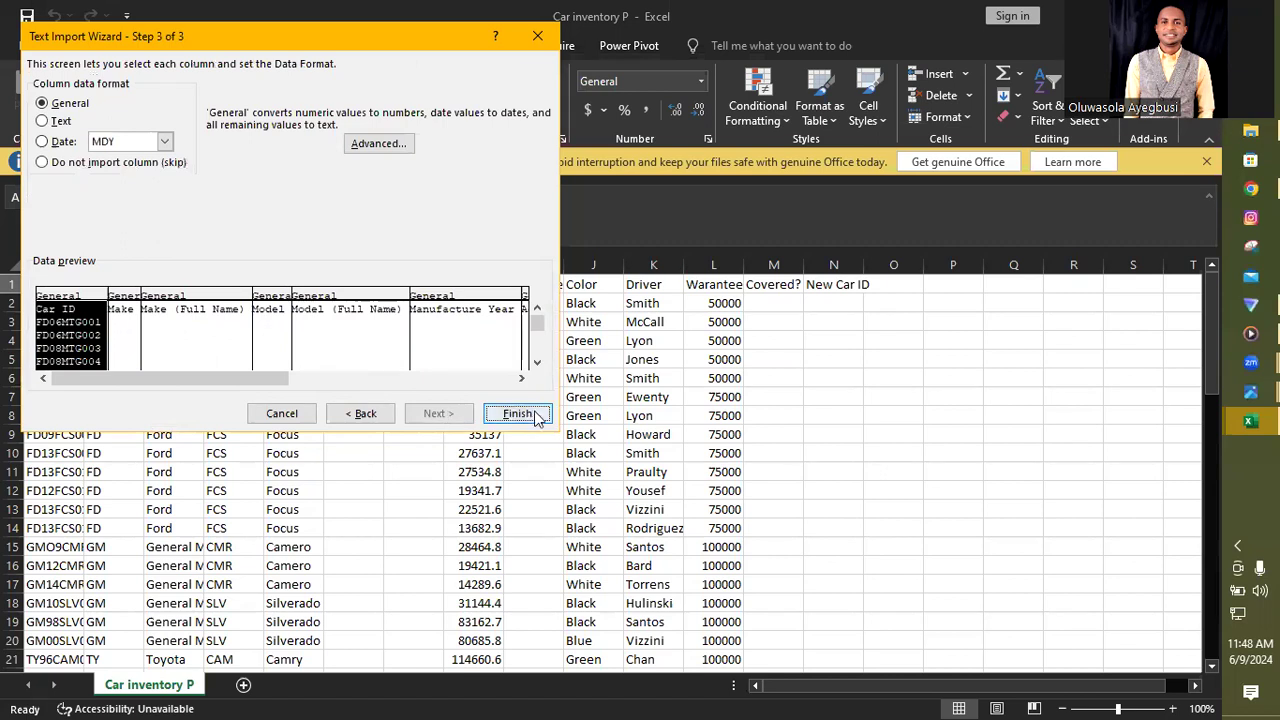
pyautogui.click(517, 413)
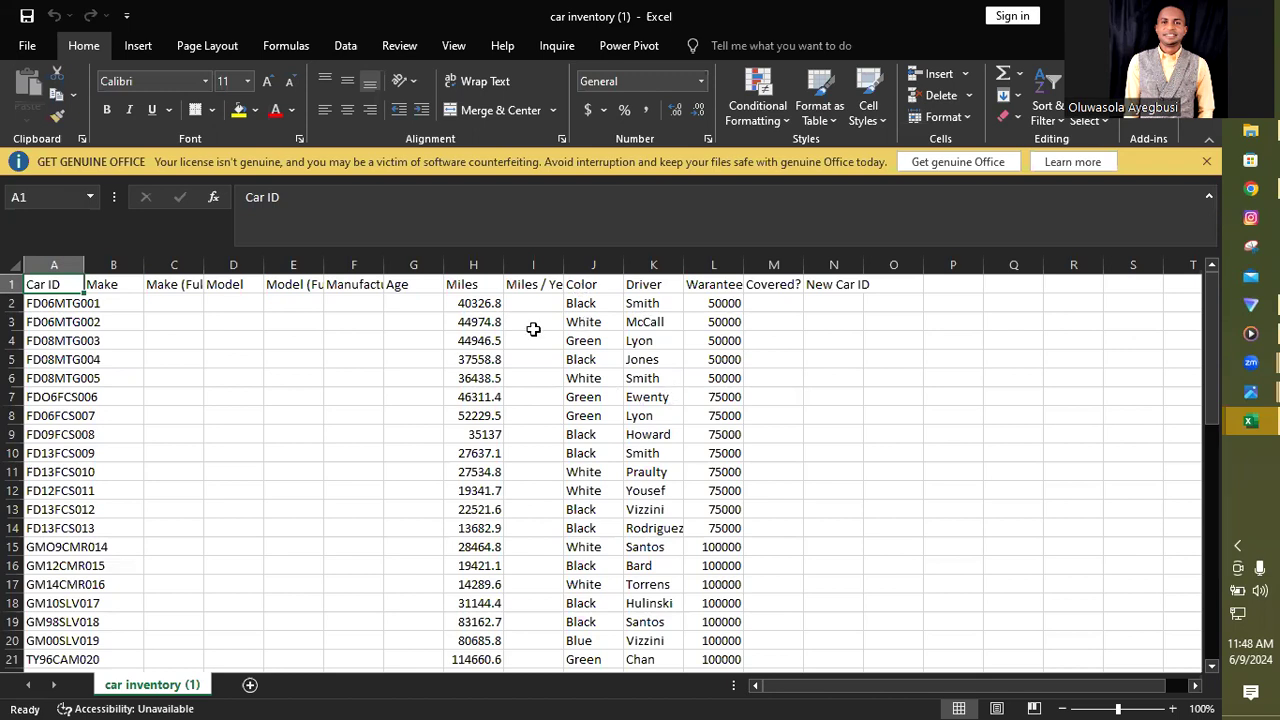
# - Wrap the text in header row 1 and AutoFit the column widths across the car inventory data
pyautogui.click(14, 285)
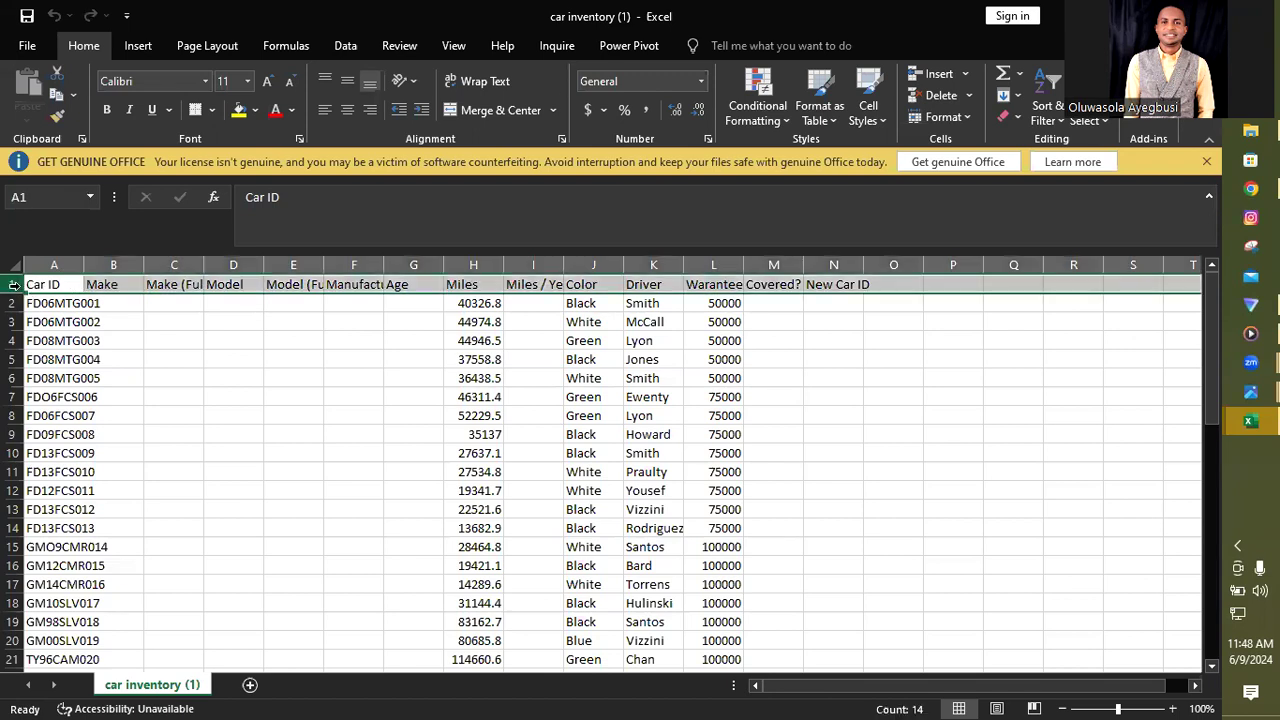
pyautogui.click(485, 80)
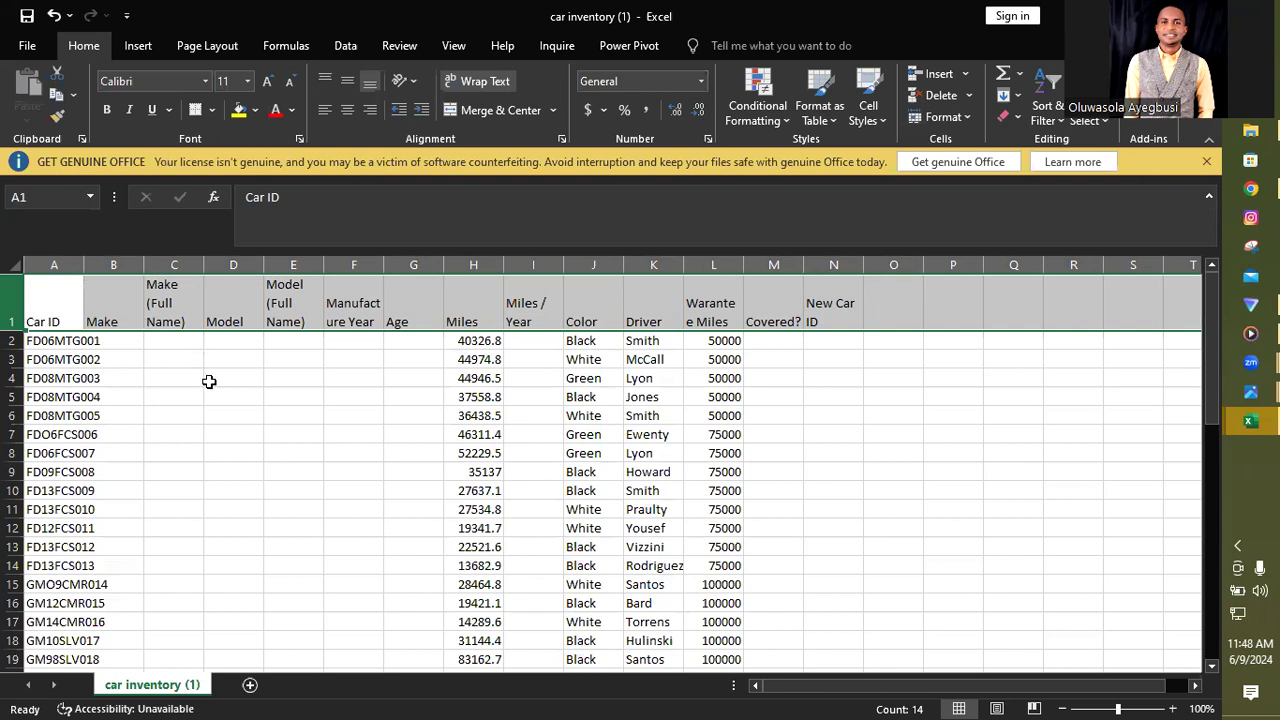
pyautogui.hotkey('ctrl', 'shift', 'Down')
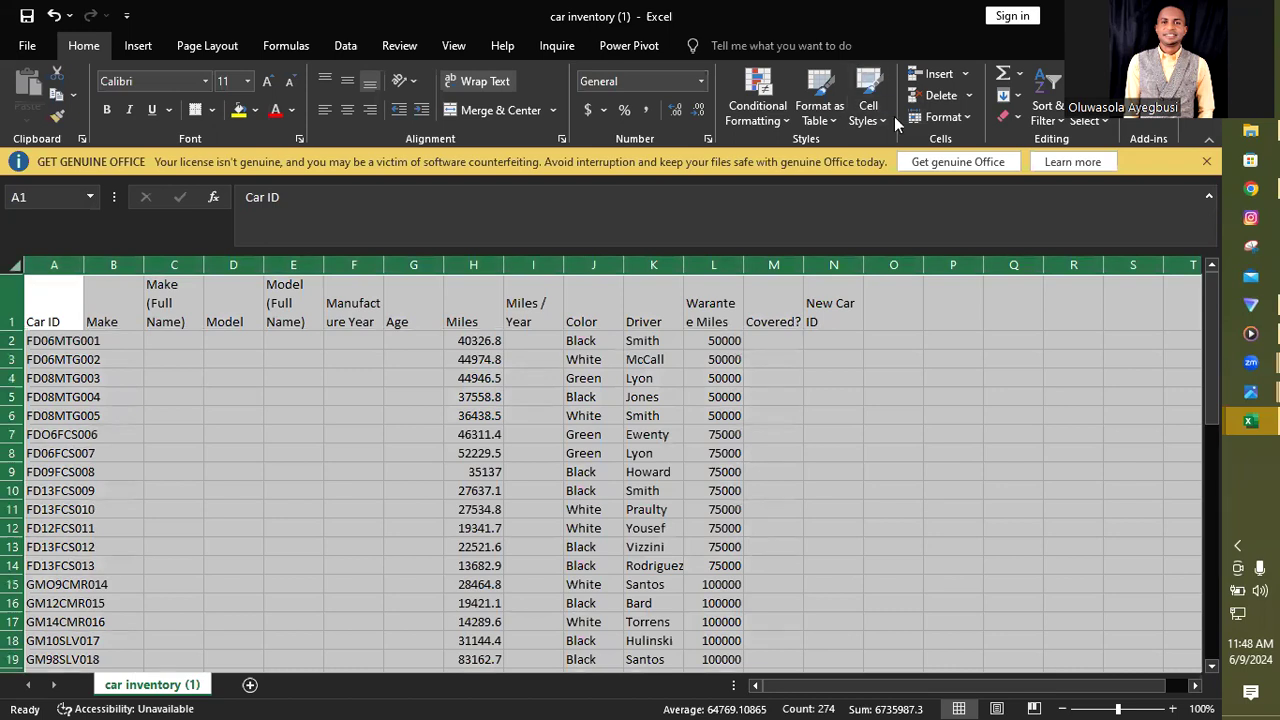
pyautogui.click(960, 122)
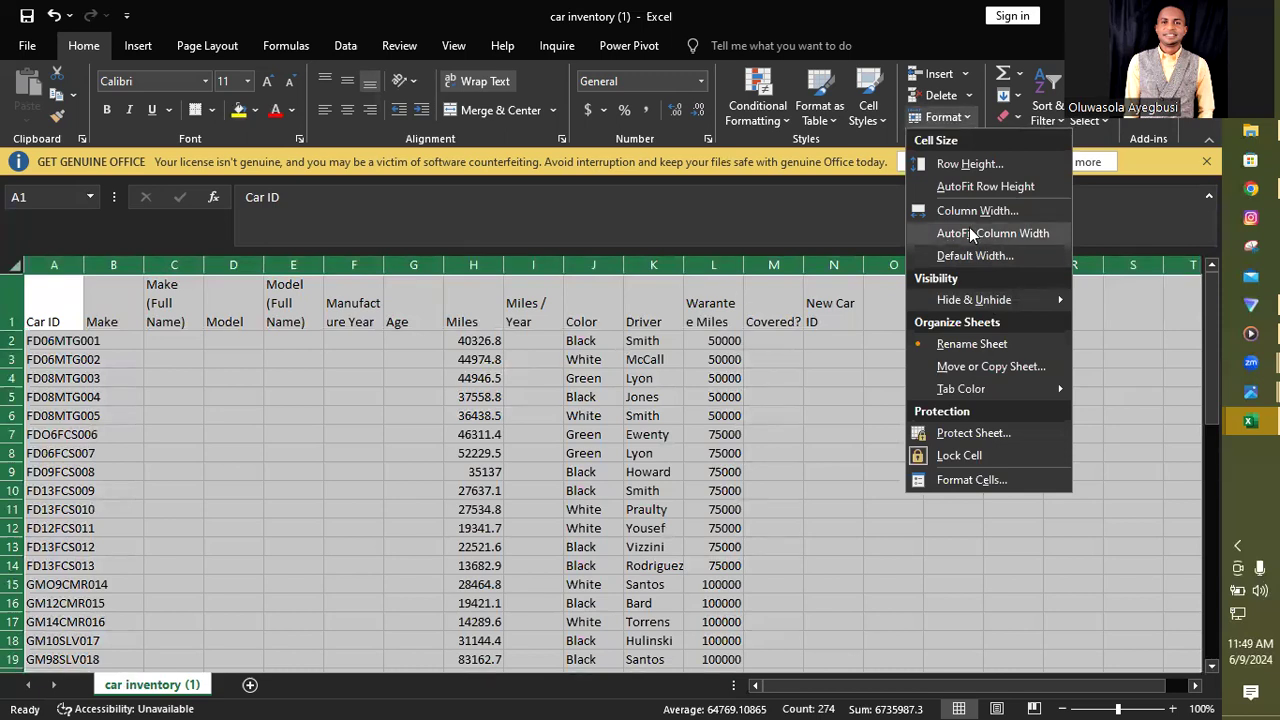
pyautogui.click(150, 386)
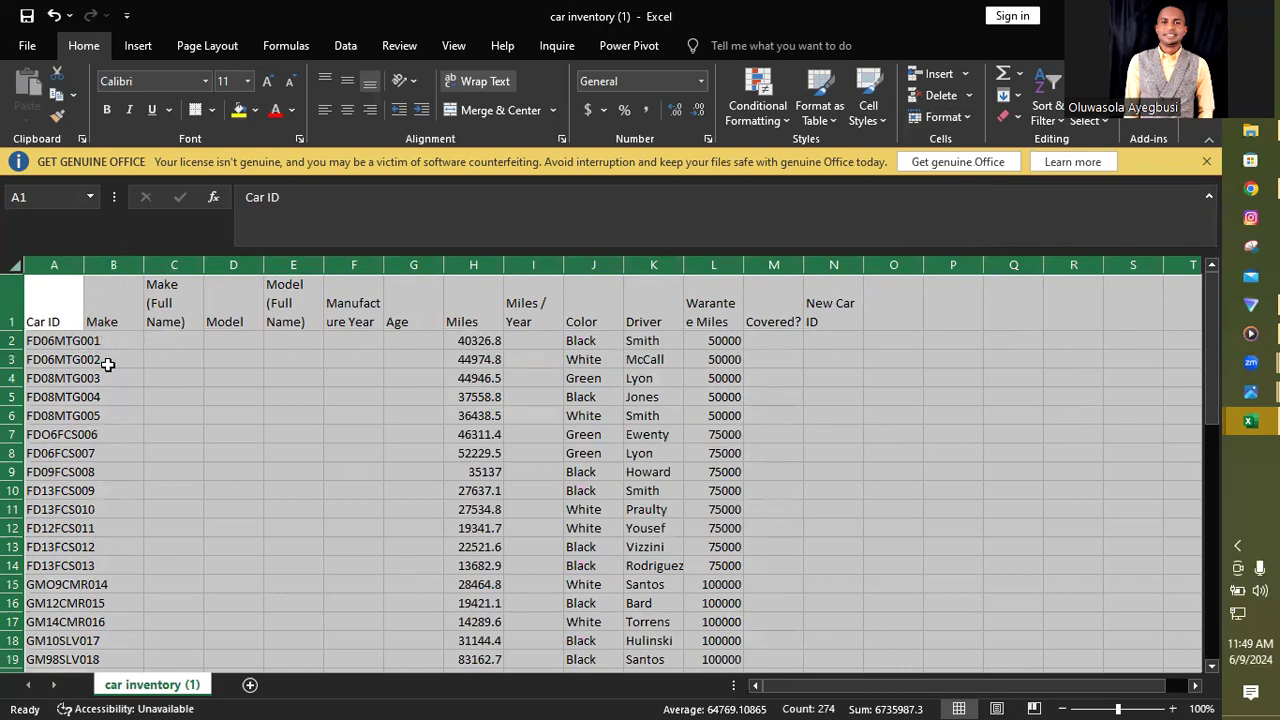
pyautogui.click(965, 114)
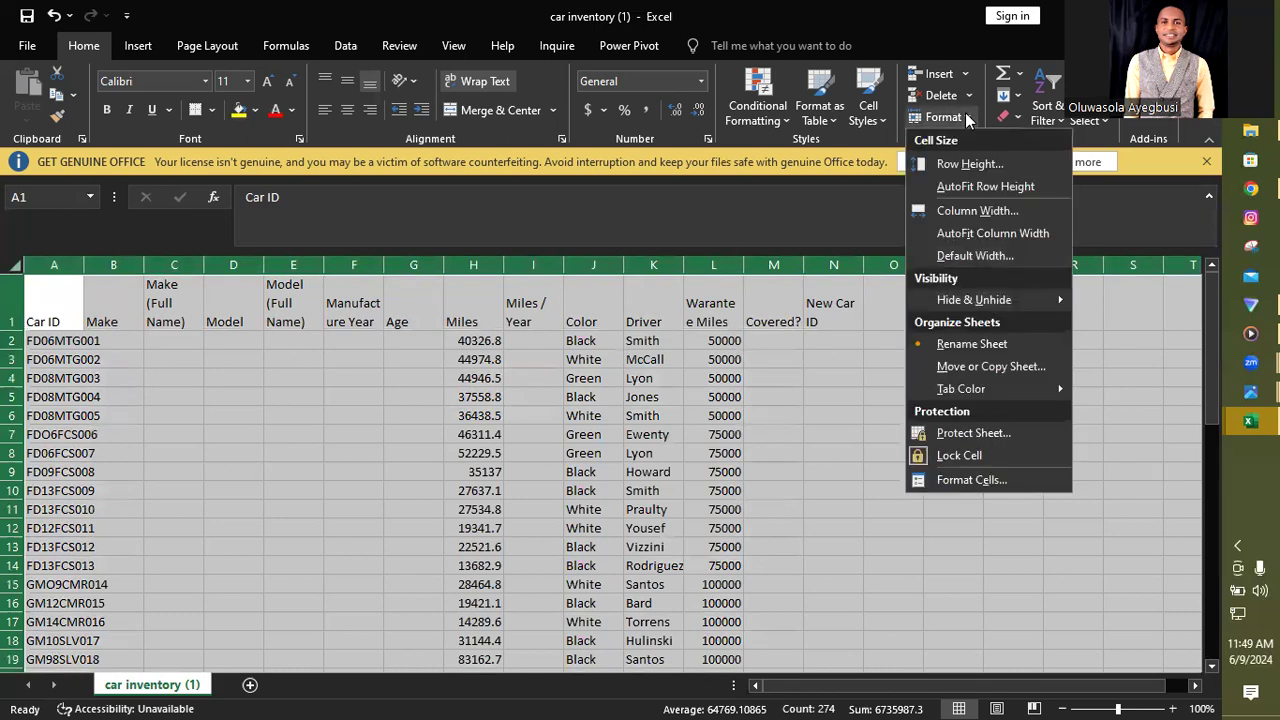
pyautogui.click(991, 231)
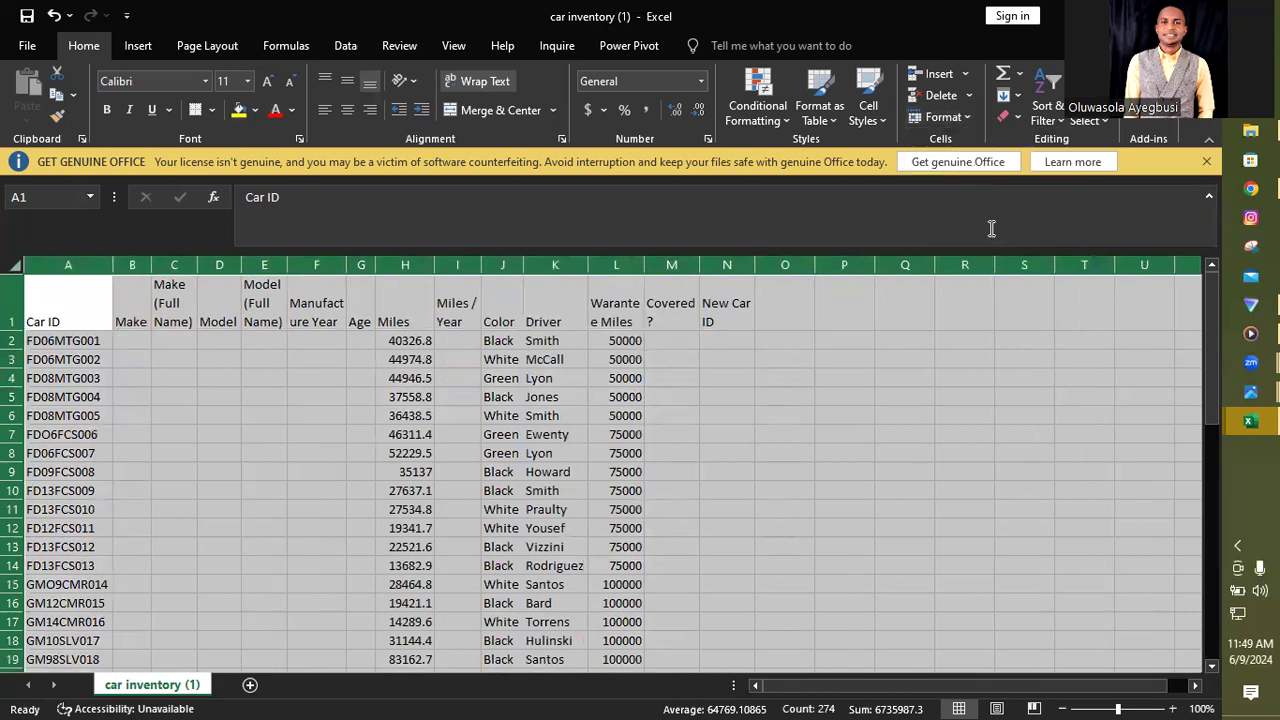
pyautogui.click(808, 355)
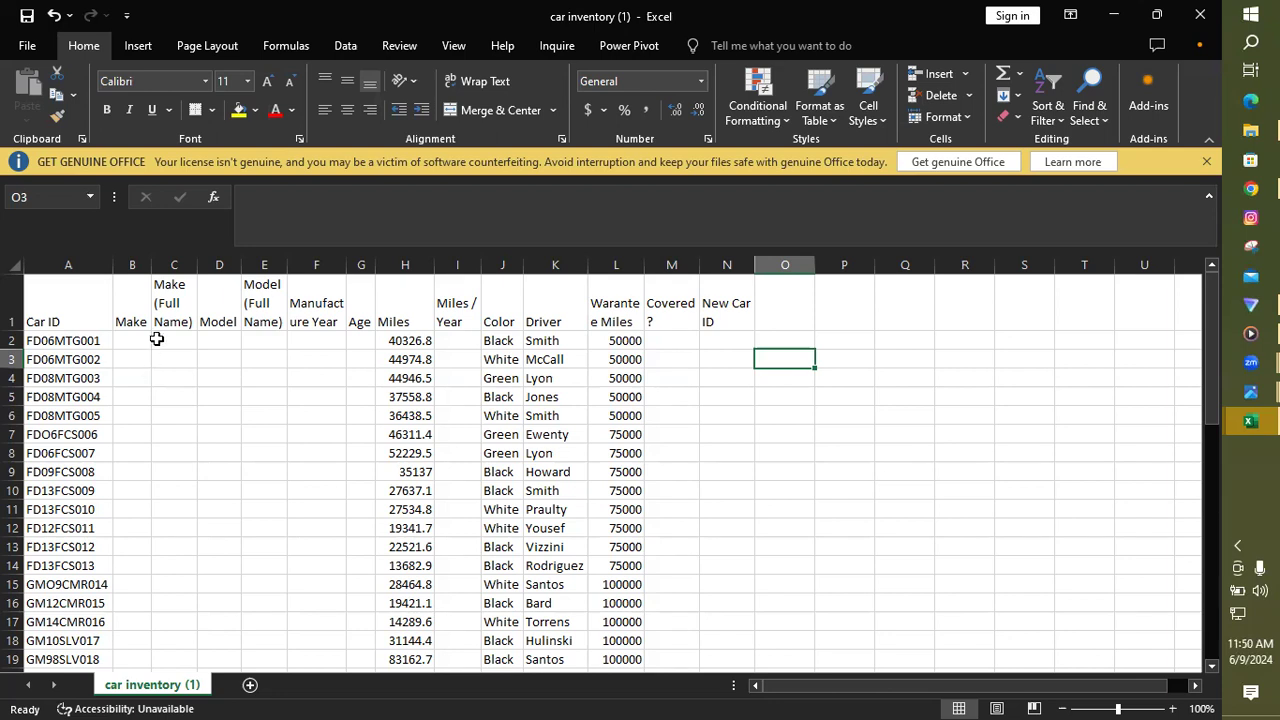
# - Enter =LEFT(A2,2) in cell B2 to extract the two-letter make code from the first Car ID
pyautogui.click(52, 340)
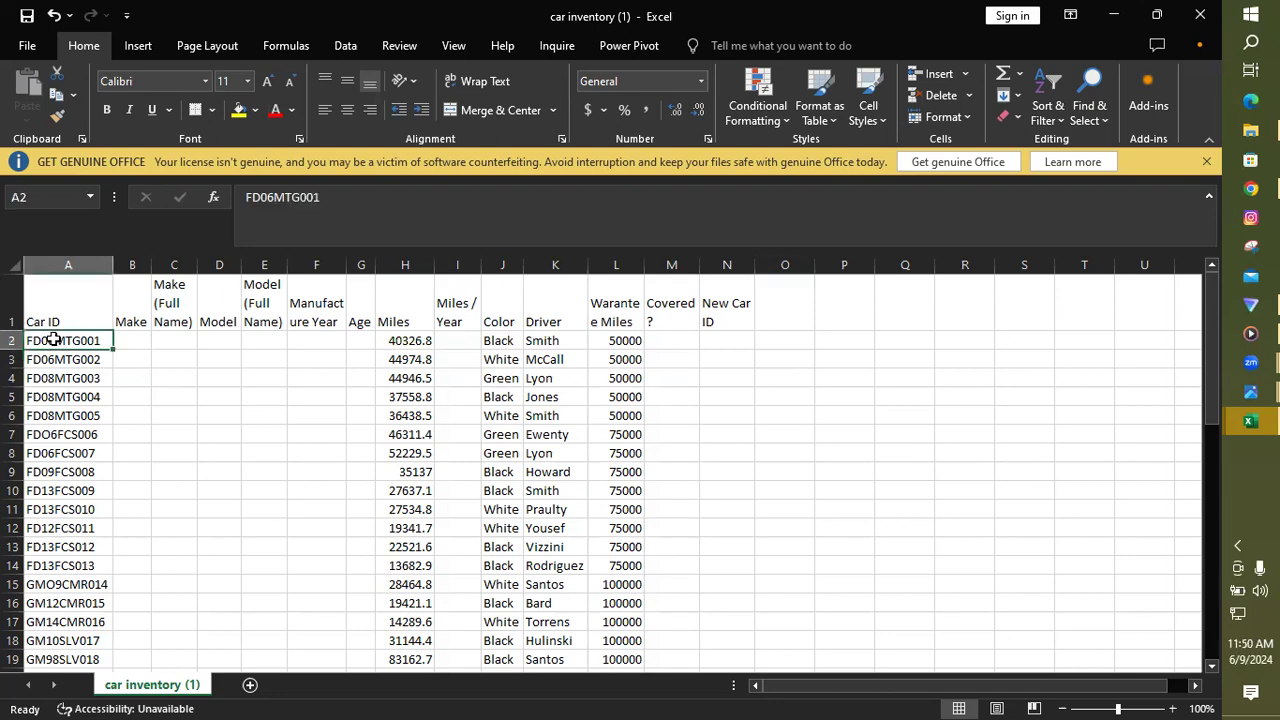
pyautogui.click(134, 336)
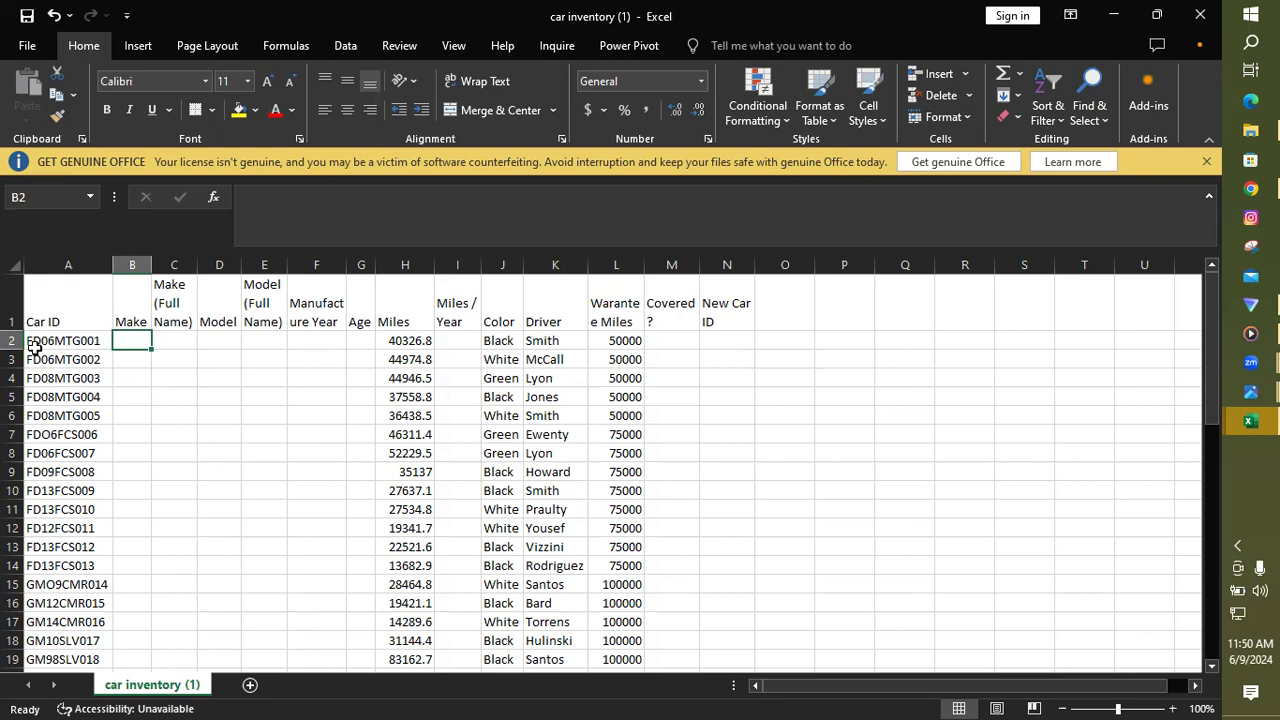
pyautogui.click(60, 343)
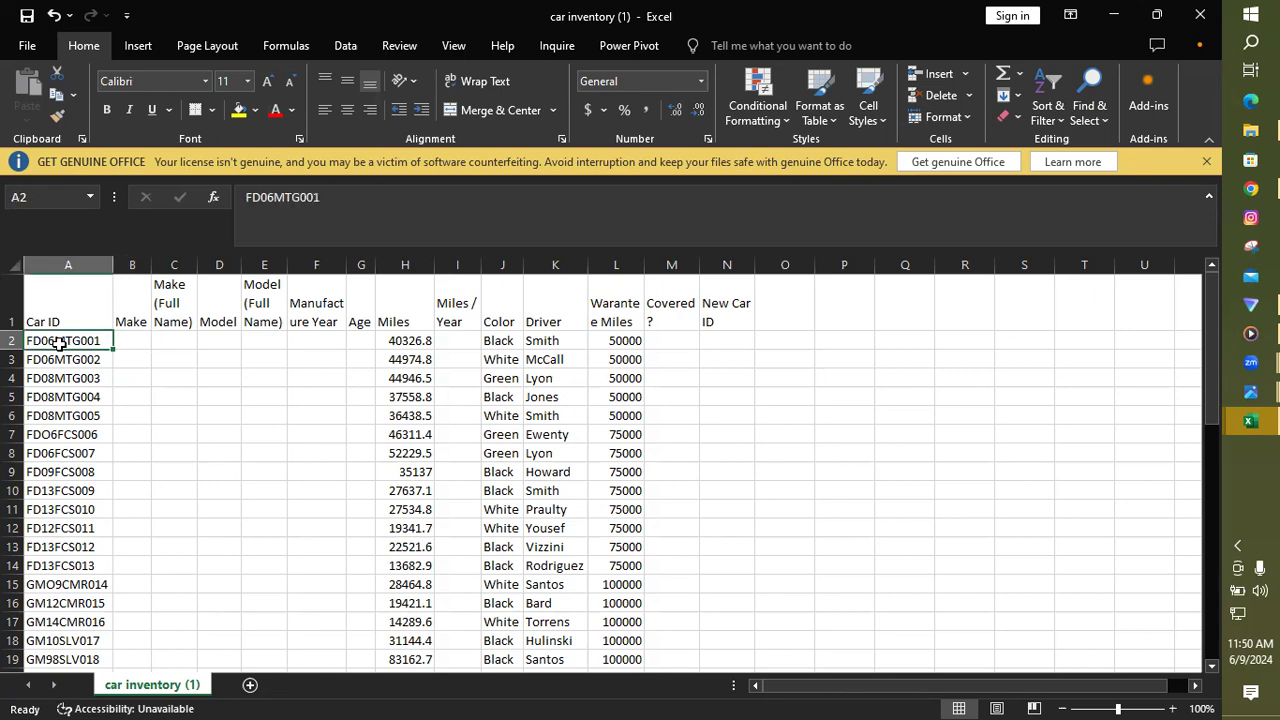
pyautogui.click(133, 340)
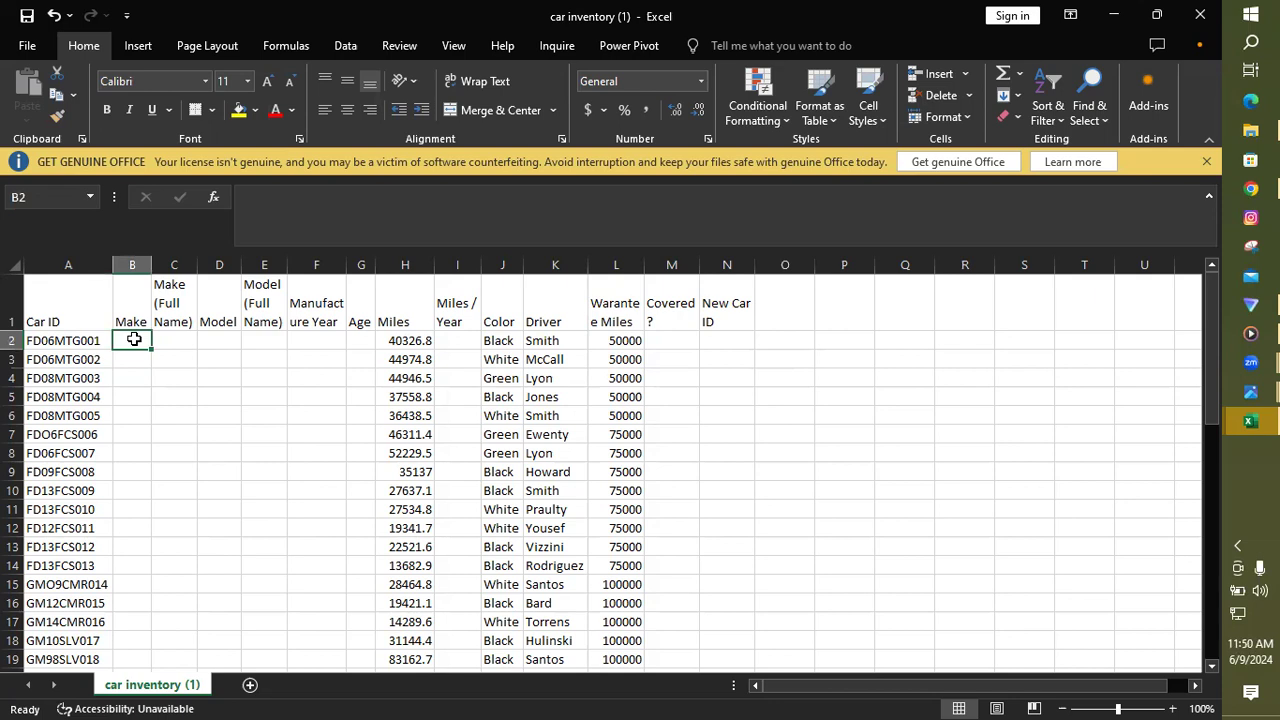
pyautogui.write('=')
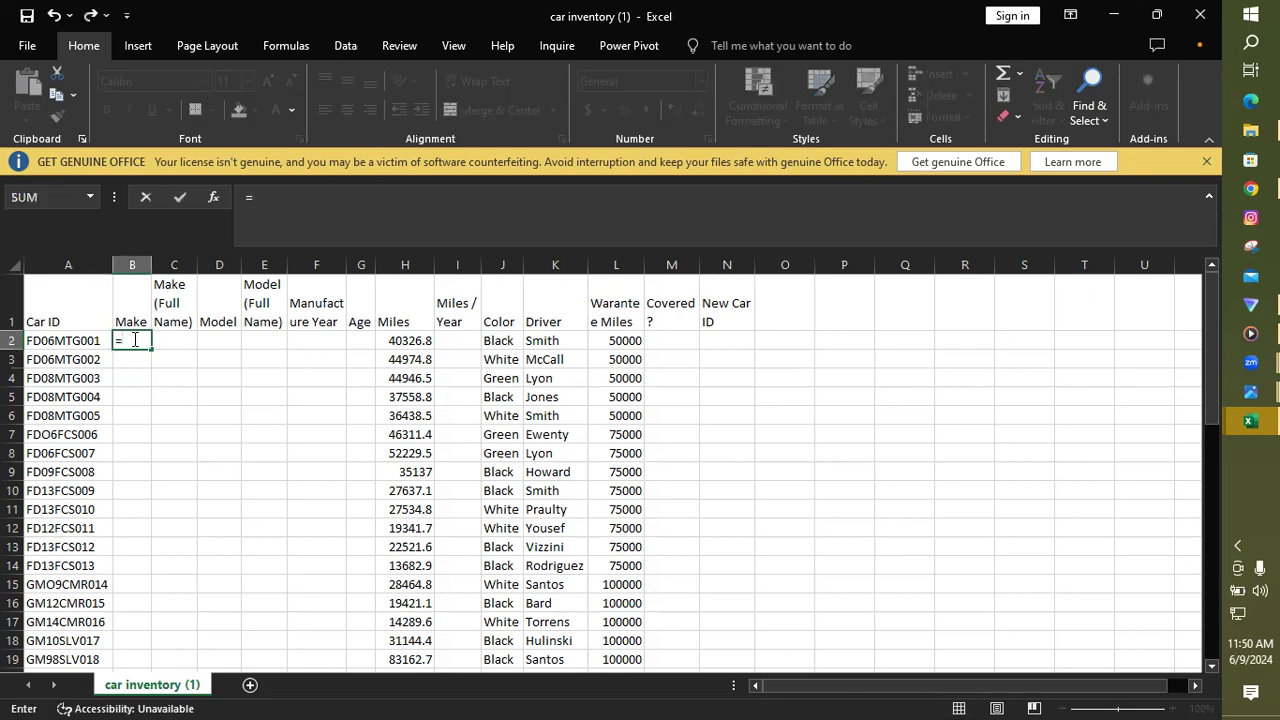
pyautogui.write('left')
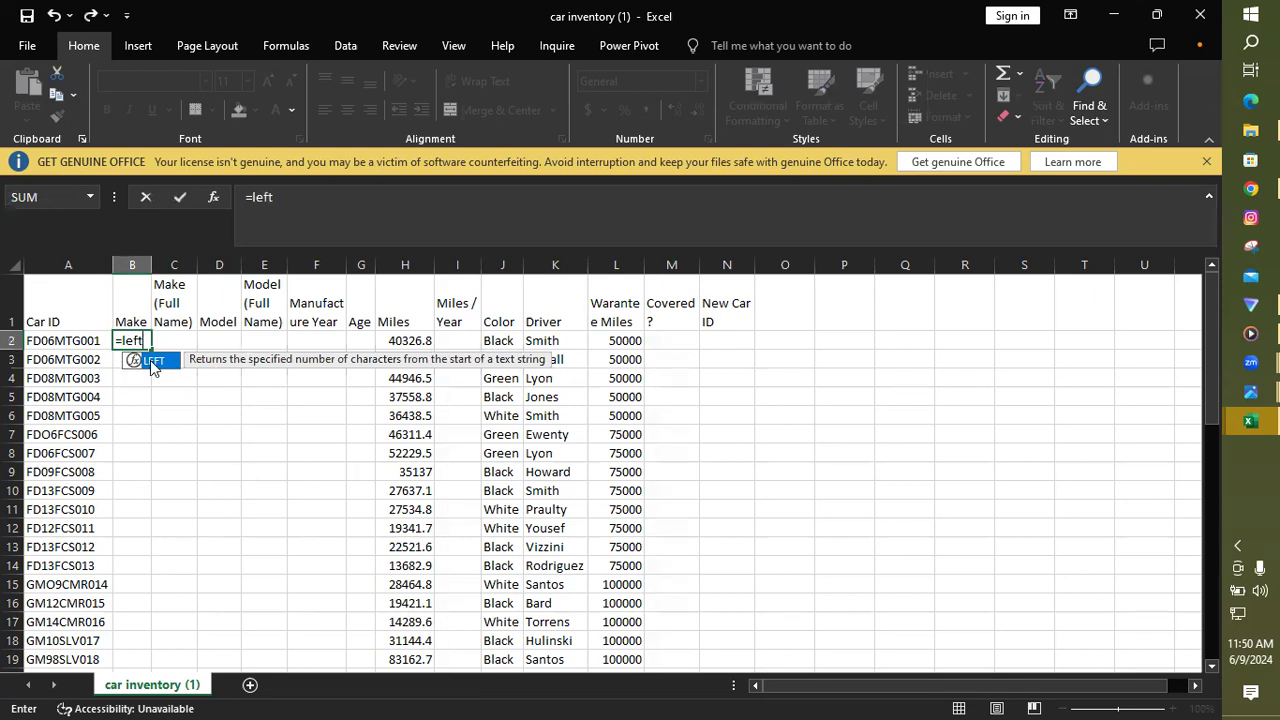
pyautogui.doubleClick(150, 359)
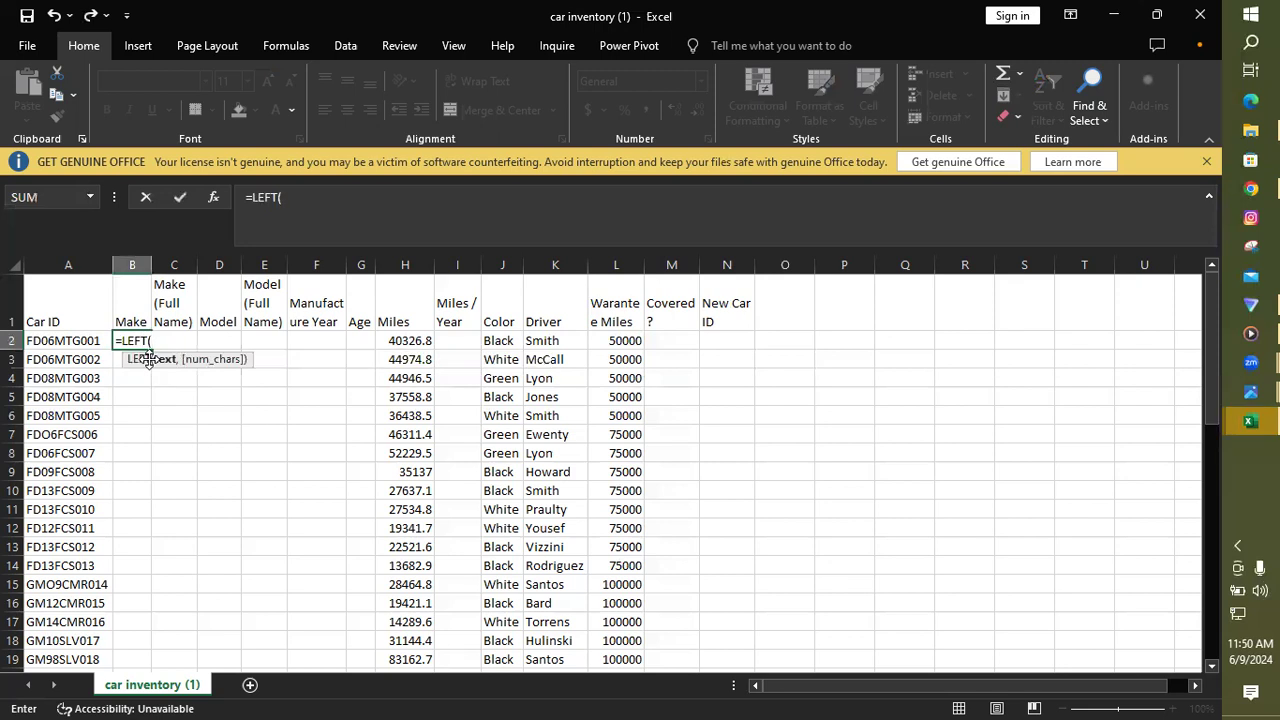
pyautogui.click(58, 342)
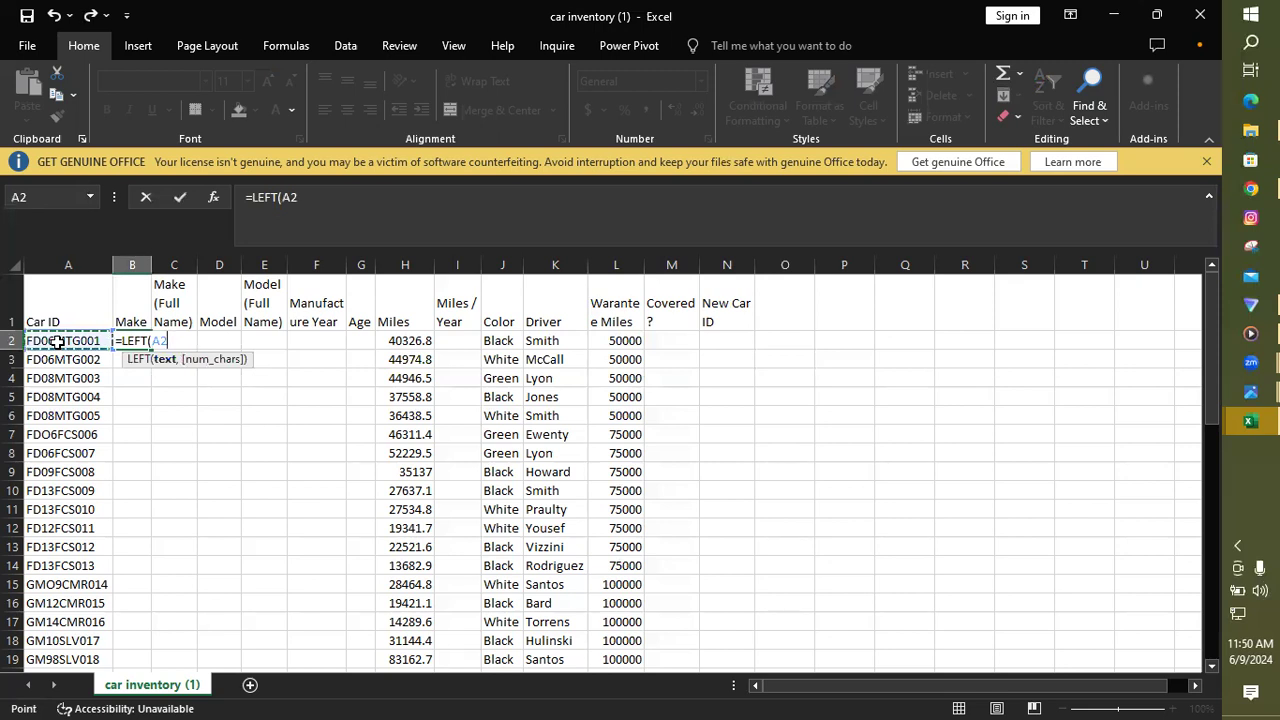
pyautogui.write(',')
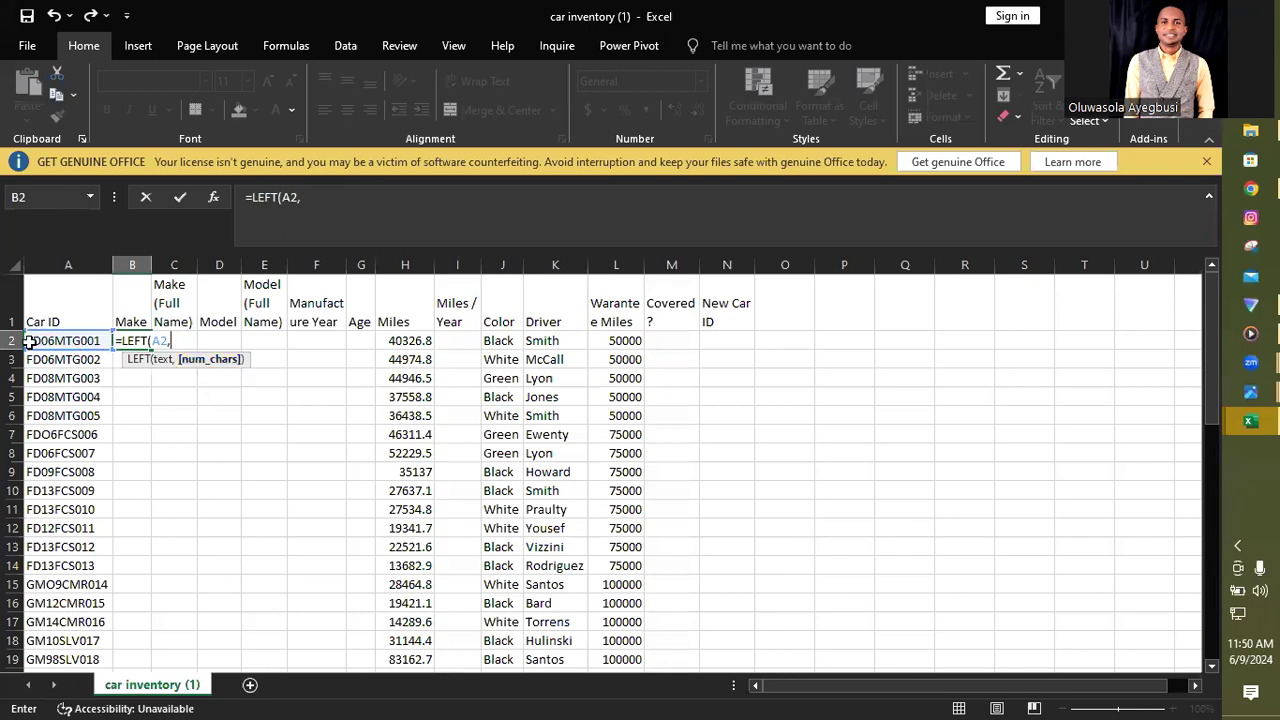
pyautogui.write('2')
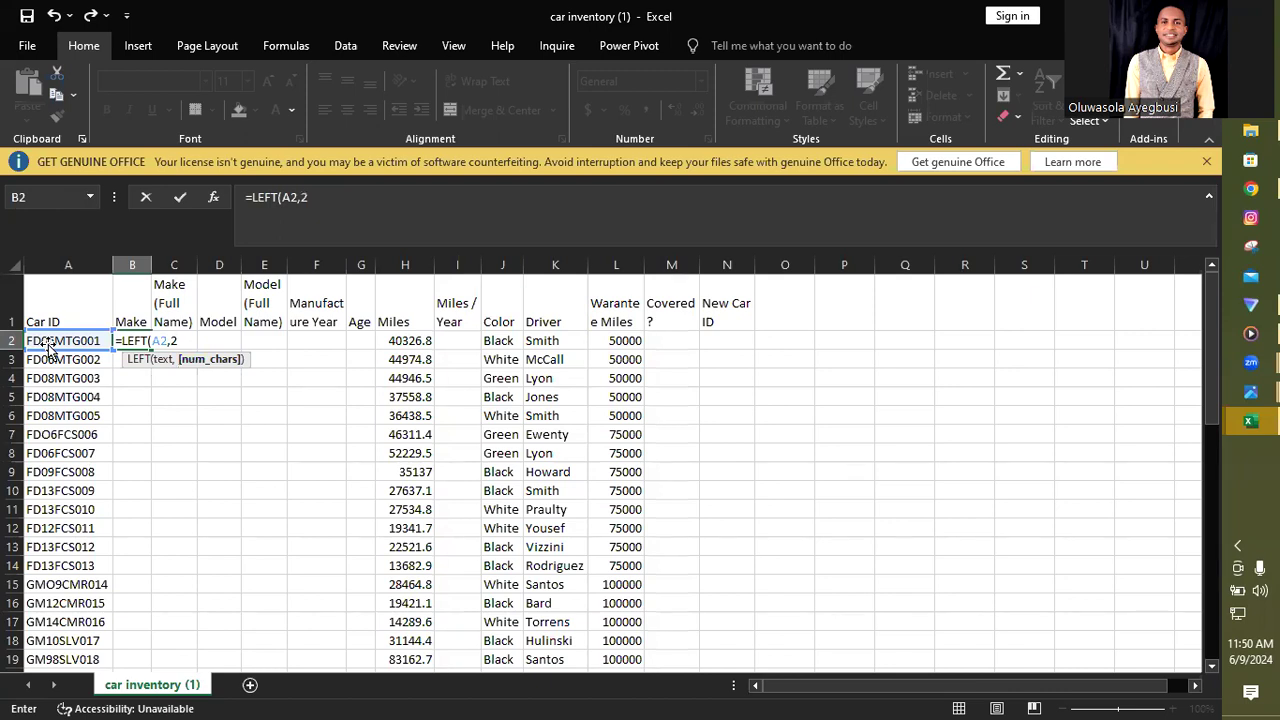
pyautogui.write(')')
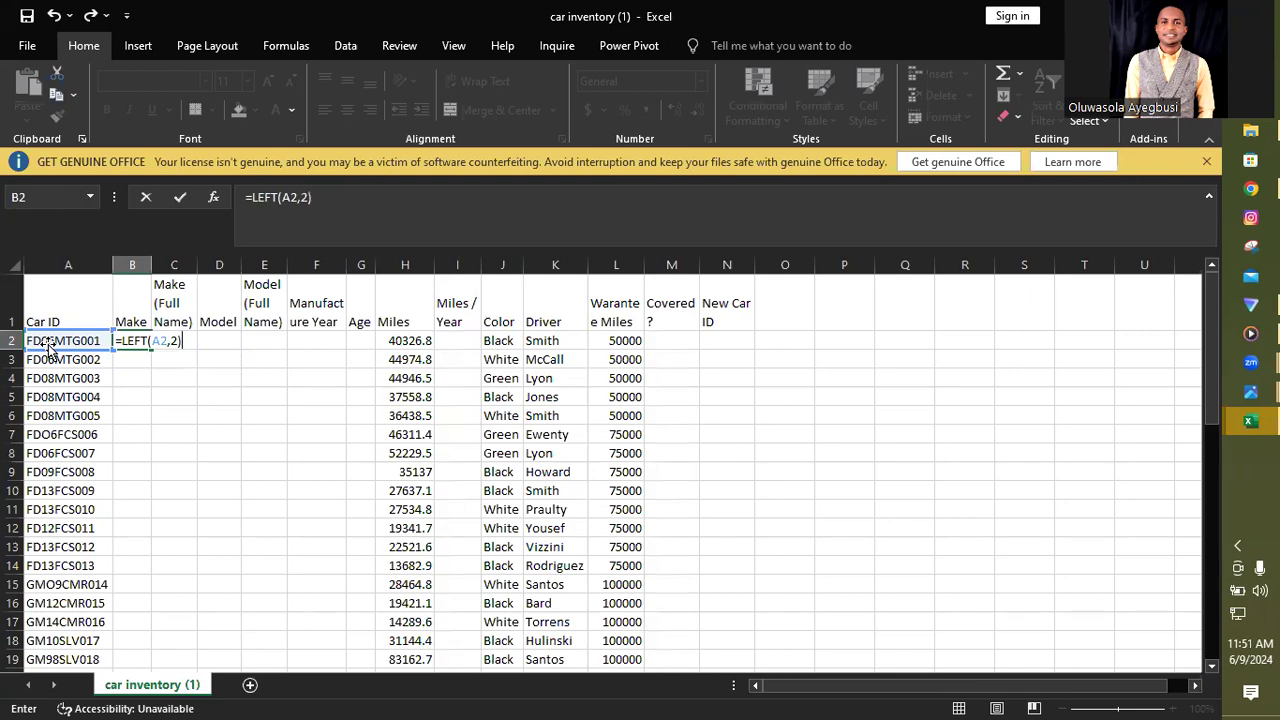
pyautogui.press('Return')
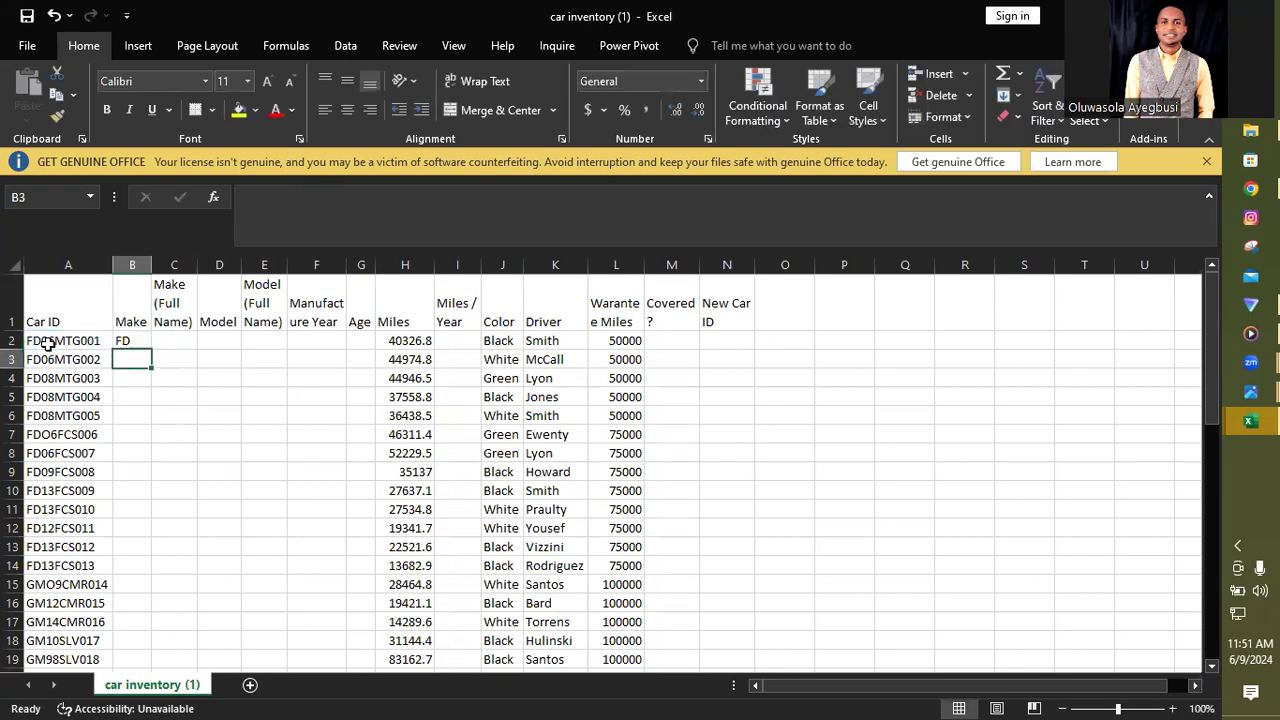
pyautogui.doubleClick(137, 341)
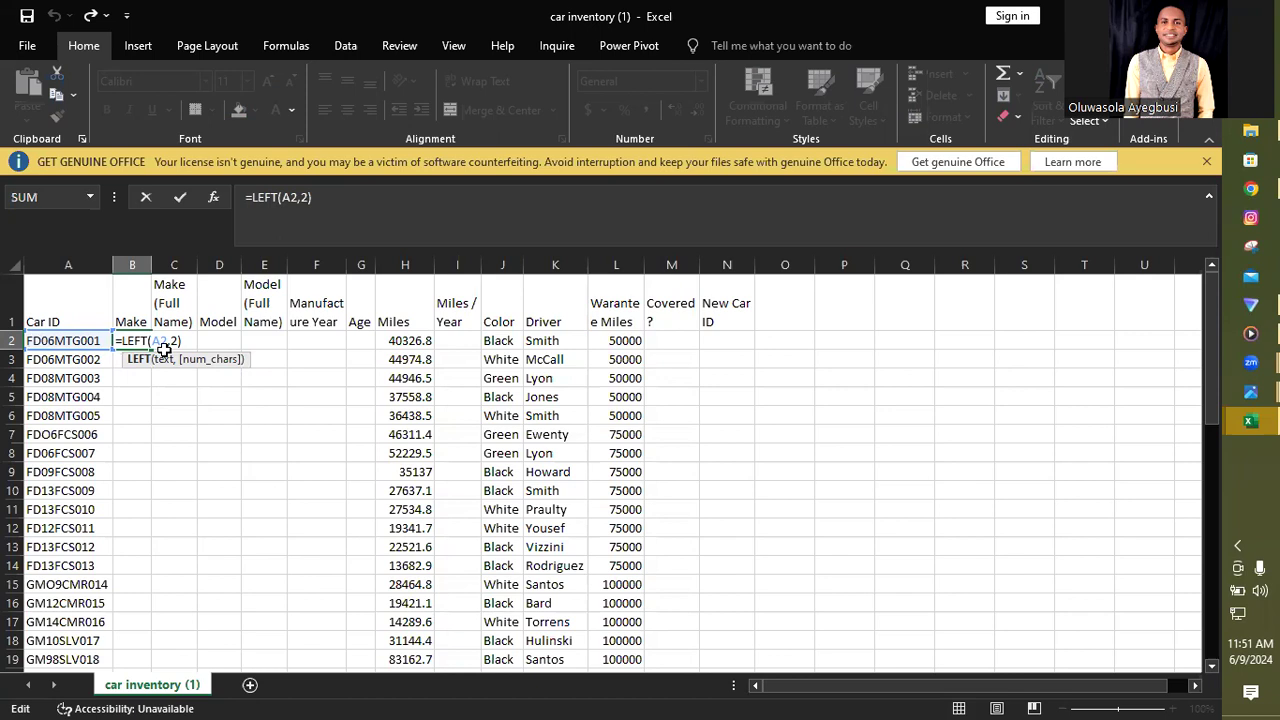
pyautogui.hotkey('ctrl', 'Return')
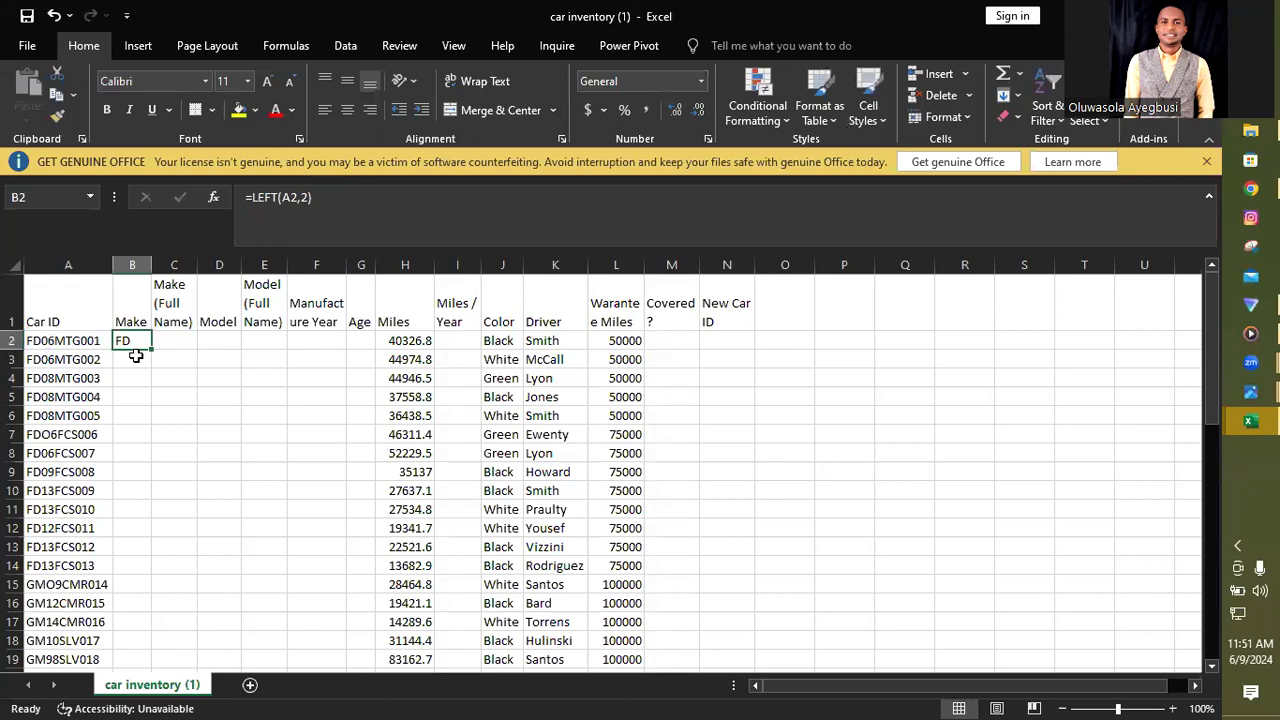
# - Fill the make formula from B2 down the Make column to row 53, the last car record
pyautogui.click(123, 357)
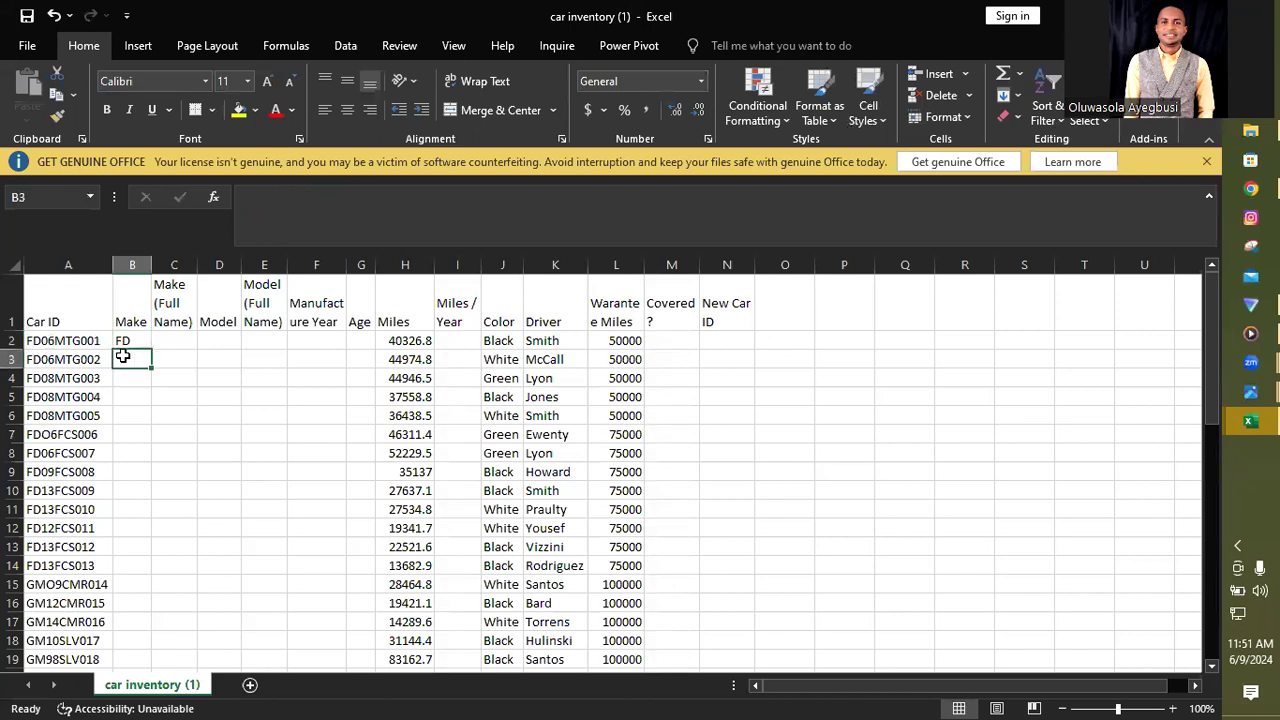
pyautogui.click(123, 379)
pyautogui.click(123, 396)
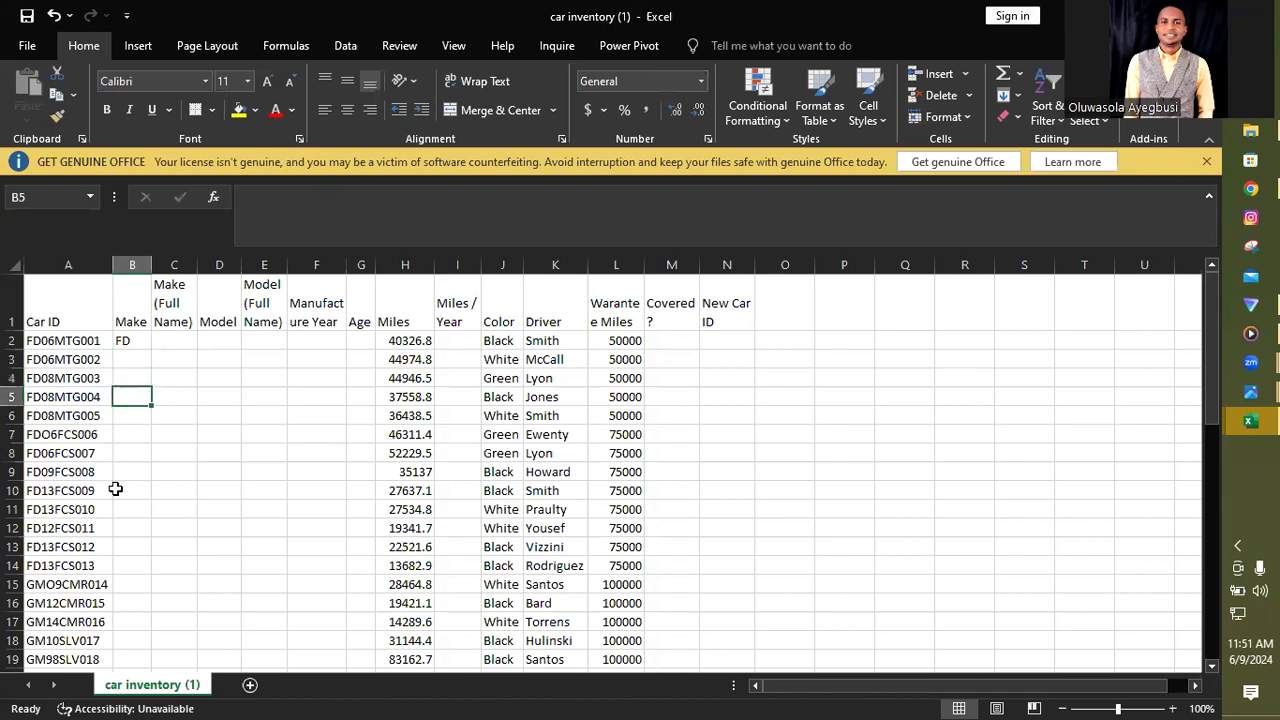
pyautogui.click(117, 584)
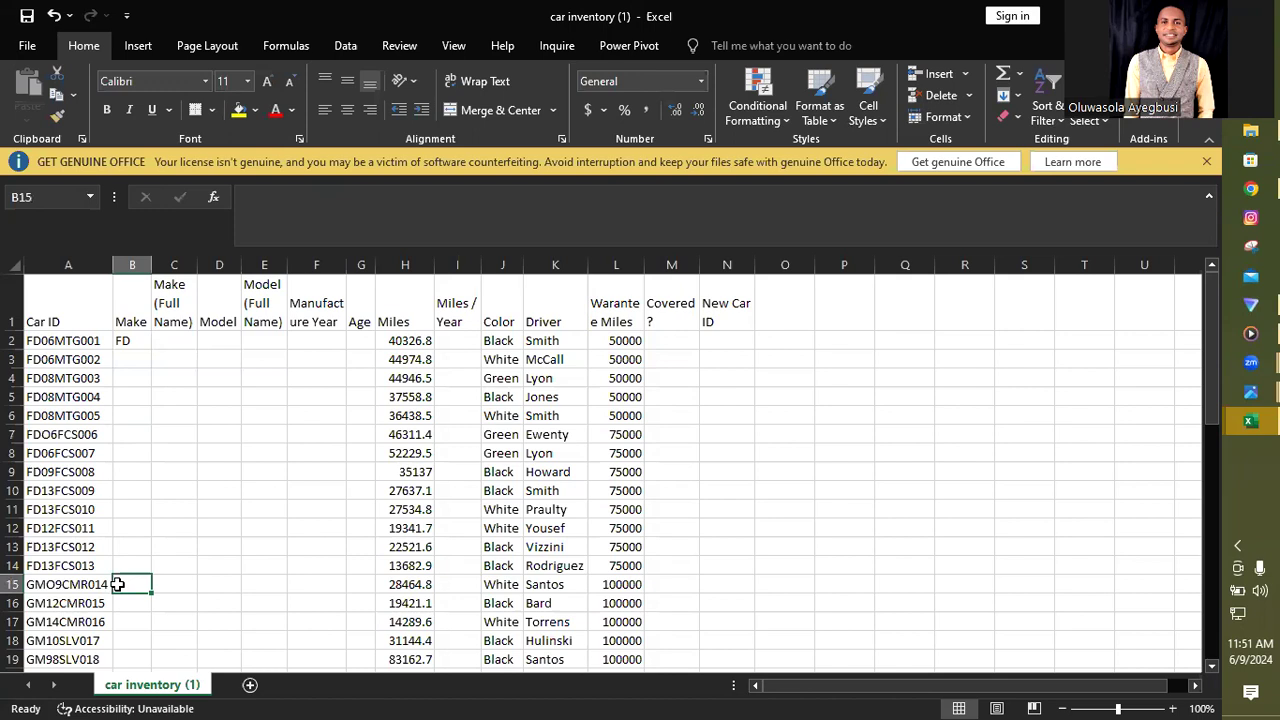
pyautogui.scroll(-1, 1213, 366)
pyautogui.moveTo(1226, 437); pyautogui.dragTo(1190, 287)
pyautogui.click(131, 340)
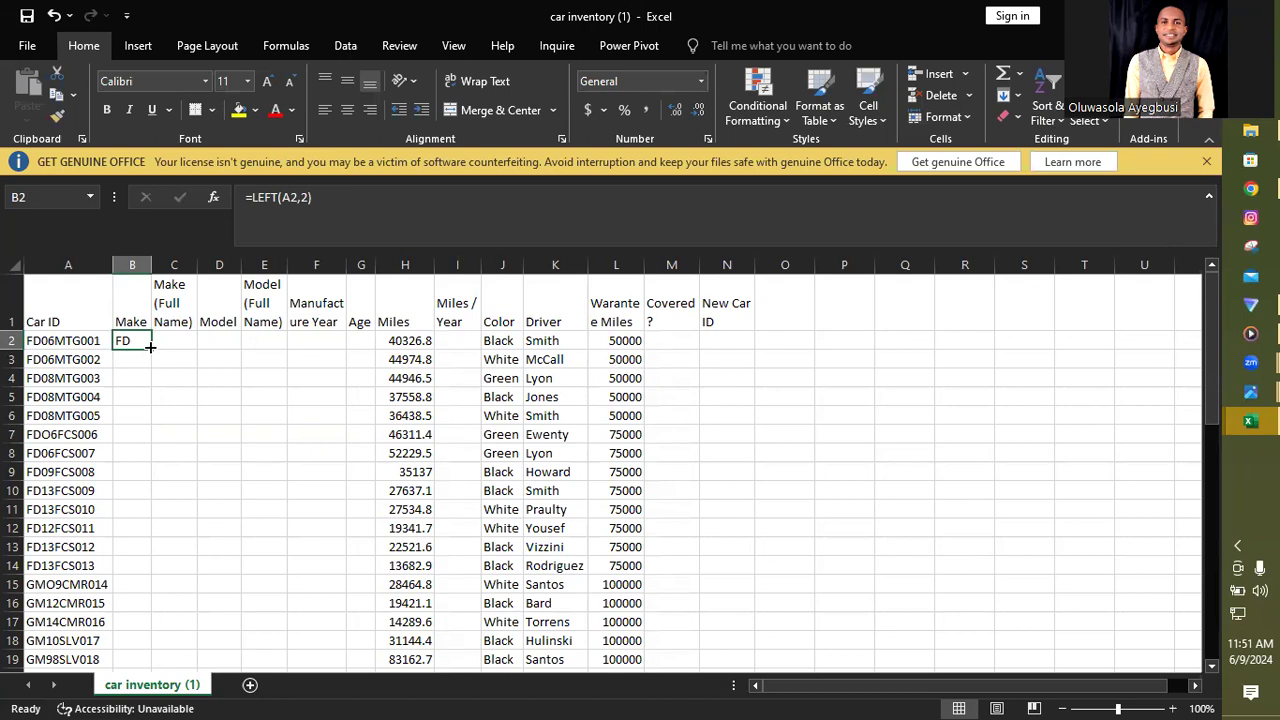
pyautogui.moveTo(150, 346); pyautogui.dragTo(123, 592)
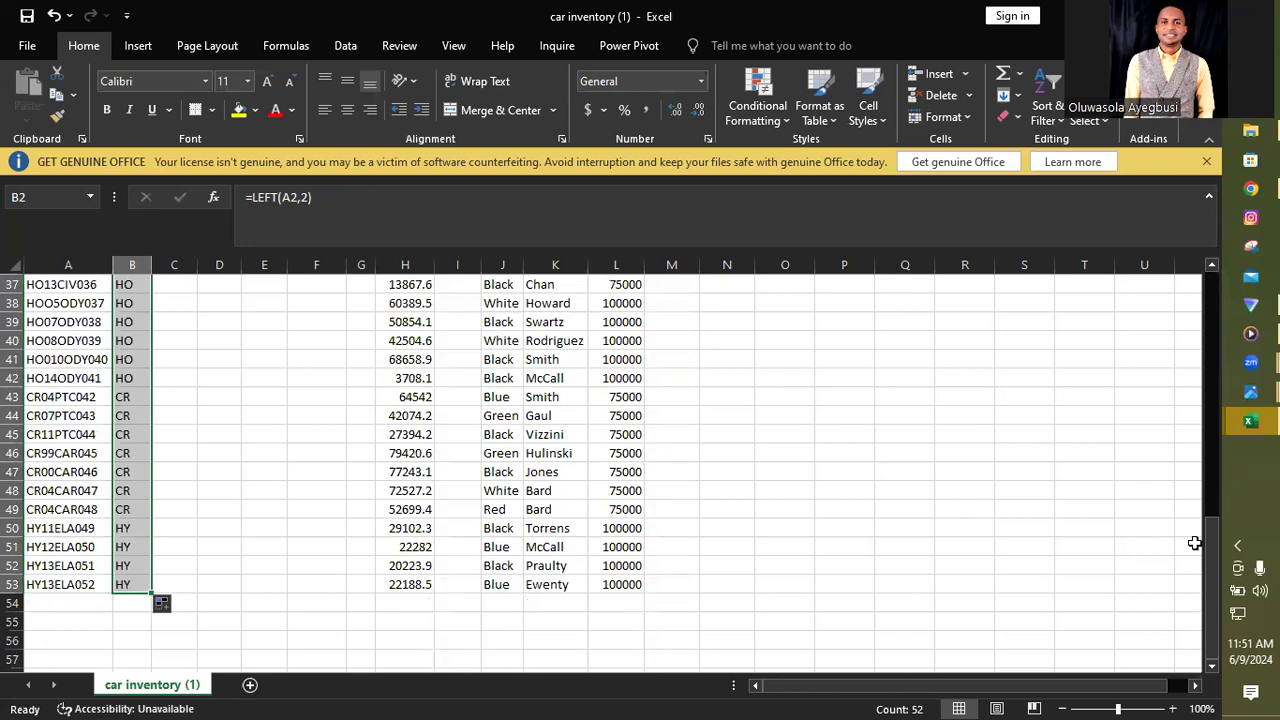
pyautogui.moveTo(1216, 557); pyautogui.dragTo(1209, 257)
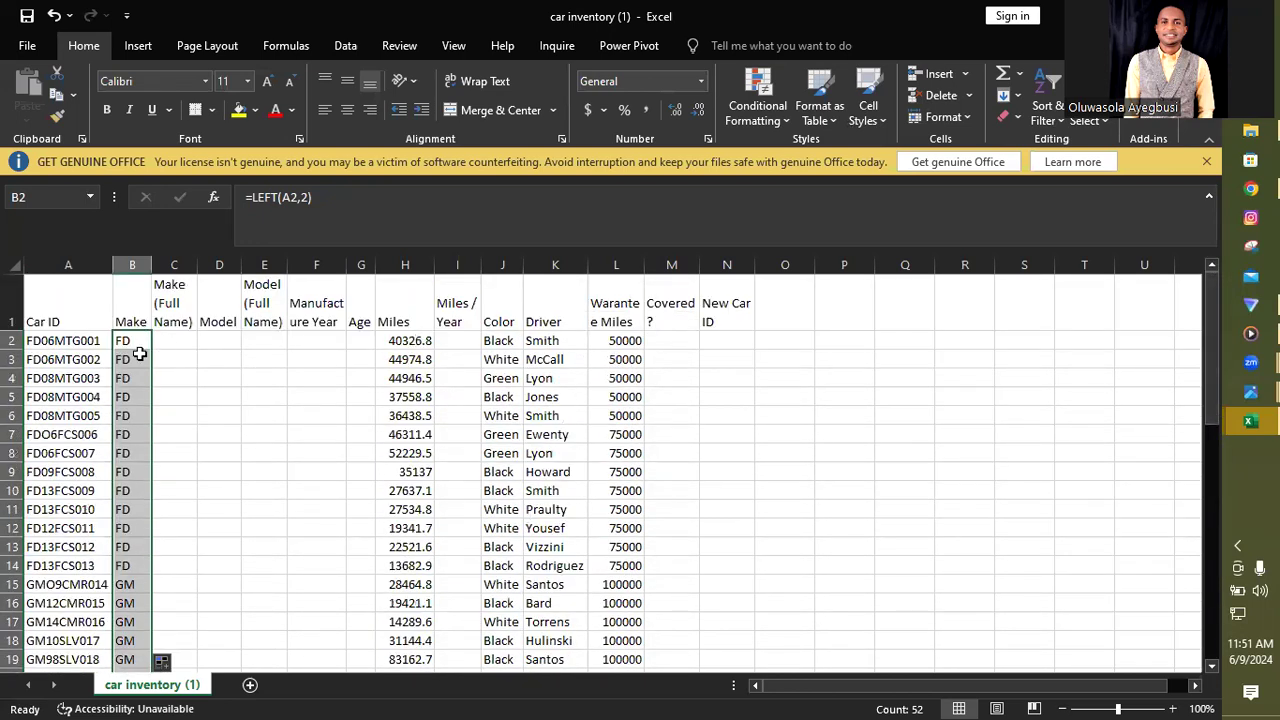
pyautogui.click(186, 340)
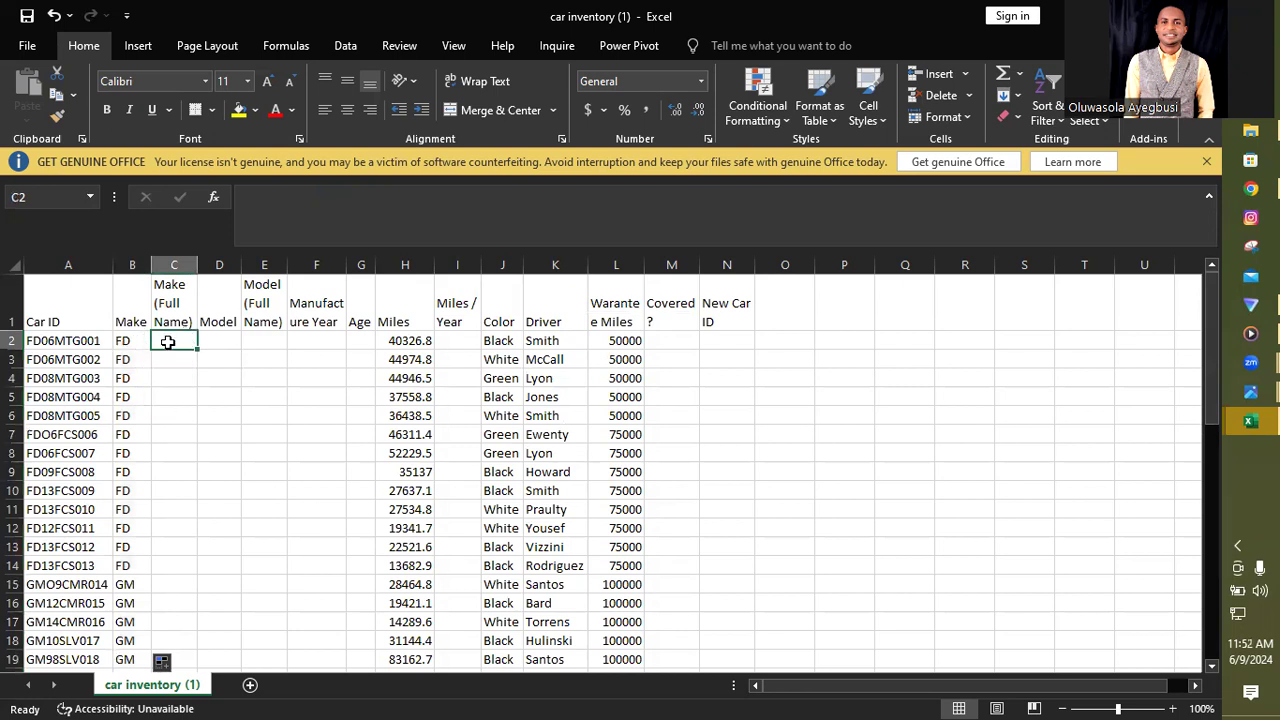
pyautogui.write('Ford')
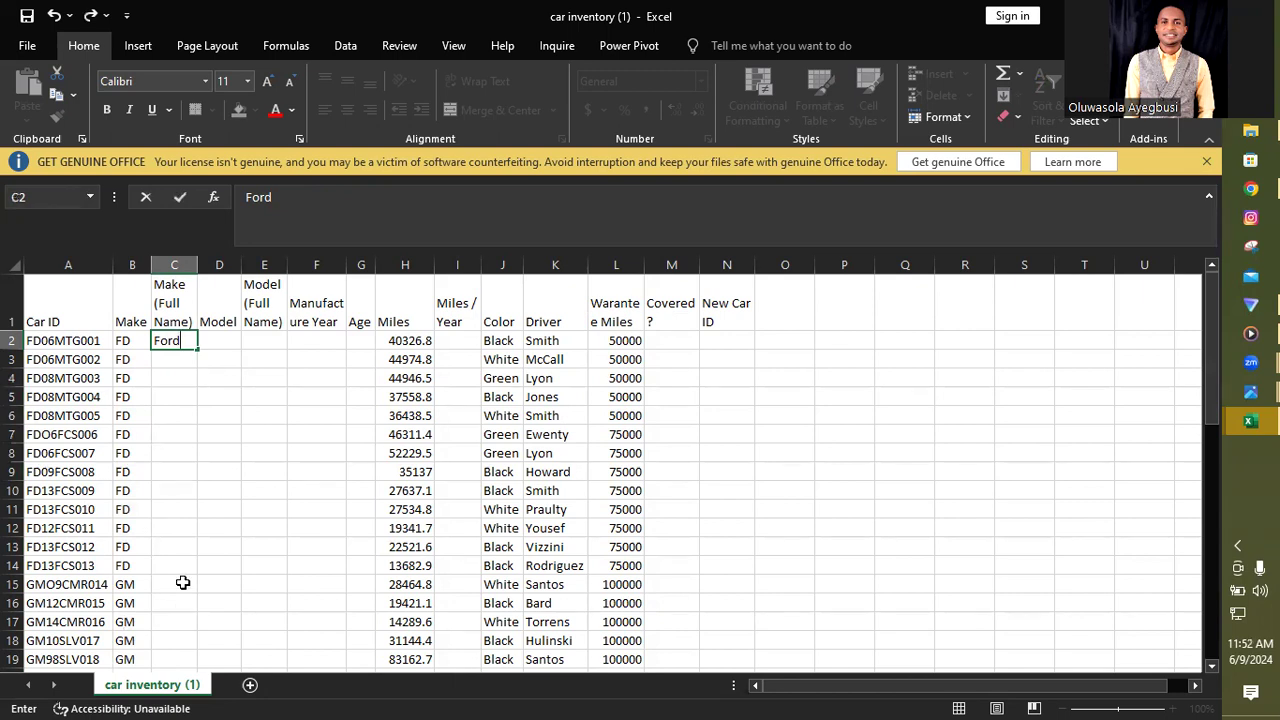
pyautogui.press('BackSpace')
pyautogui.press('BackSpace')
pyautogui.press('BackSpace')
pyautogui.press('BackSpace')
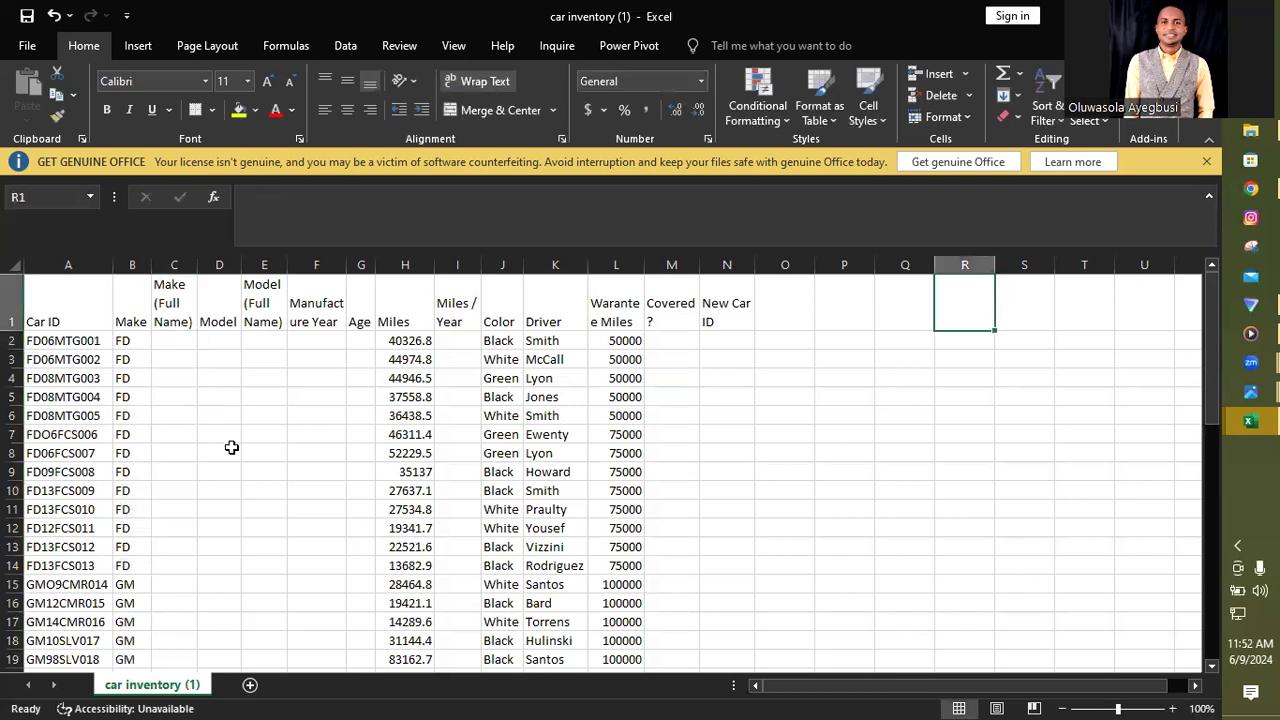
# - Turn on filtering for the header row and view the distinct codes in the Make column's filter list
pyautogui.click(172, 360)
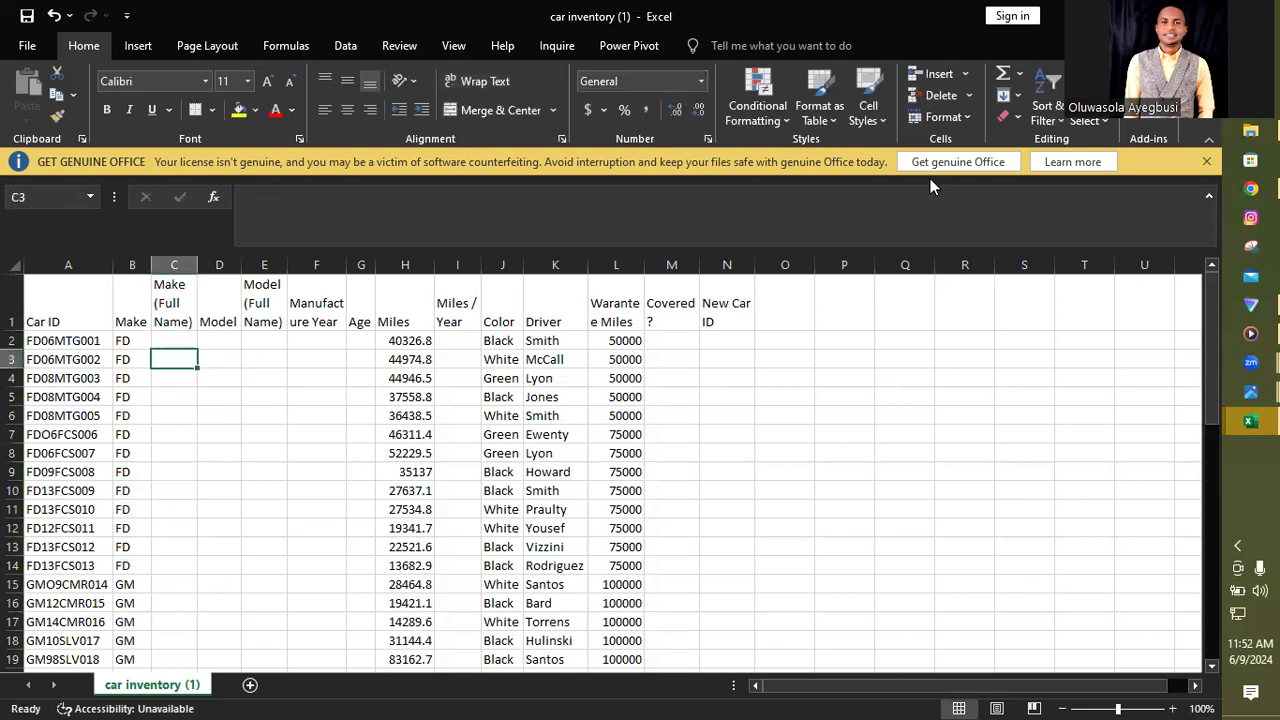
pyautogui.click(1045, 120)
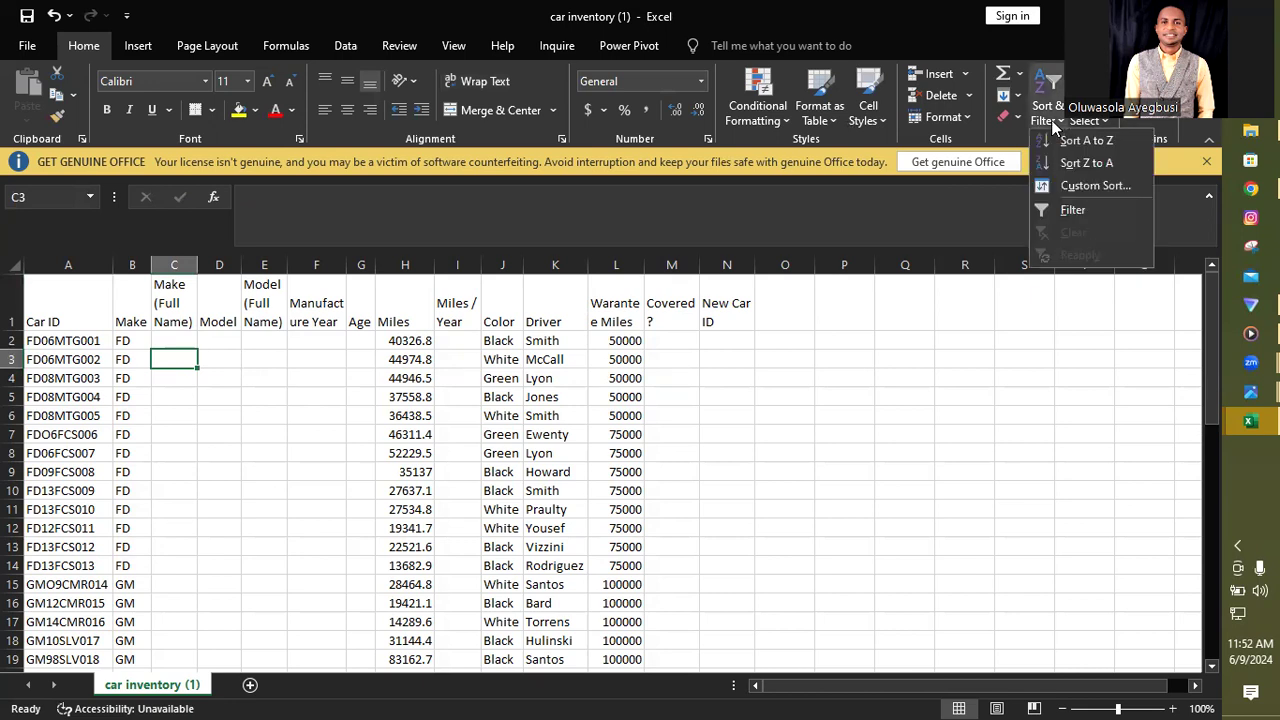
pyautogui.click(1075, 210)
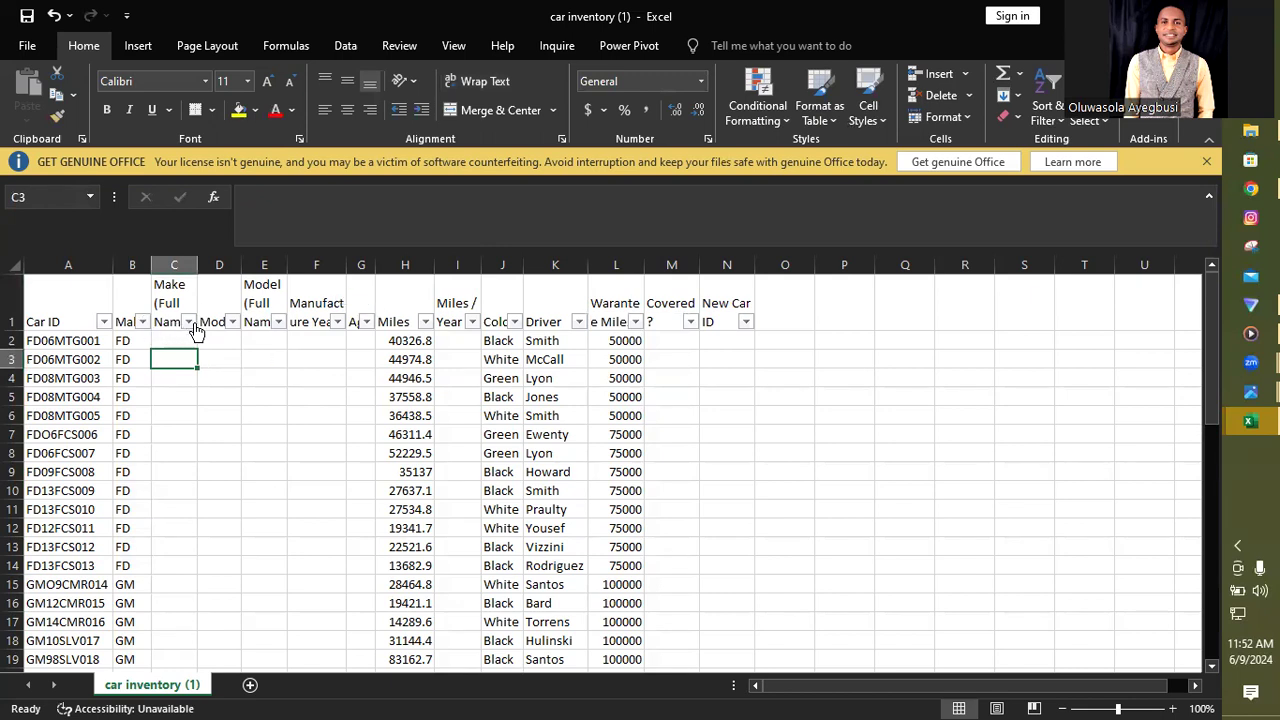
pyautogui.click(143, 323)
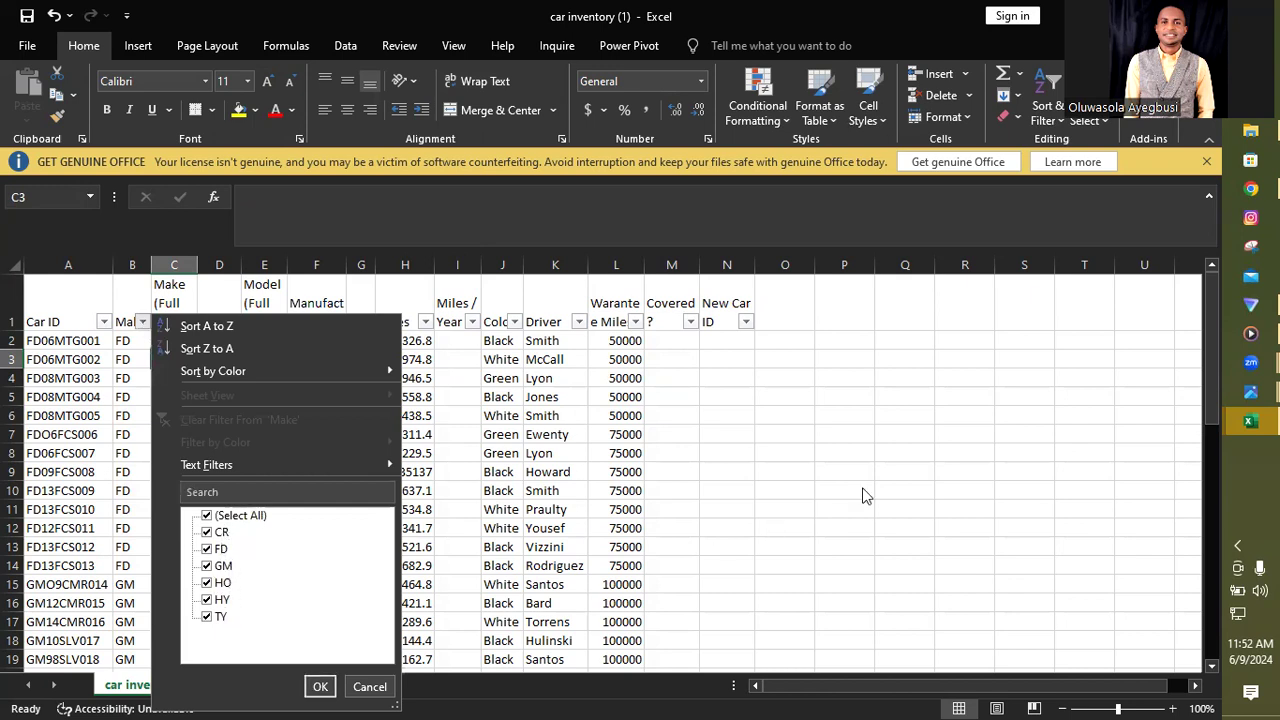
pyautogui.click(912, 436)
# - Start a make-code list beside the car data by entering FD, GM, TY and HO in cells Q7 to Q10
pyautogui.click(910, 431)
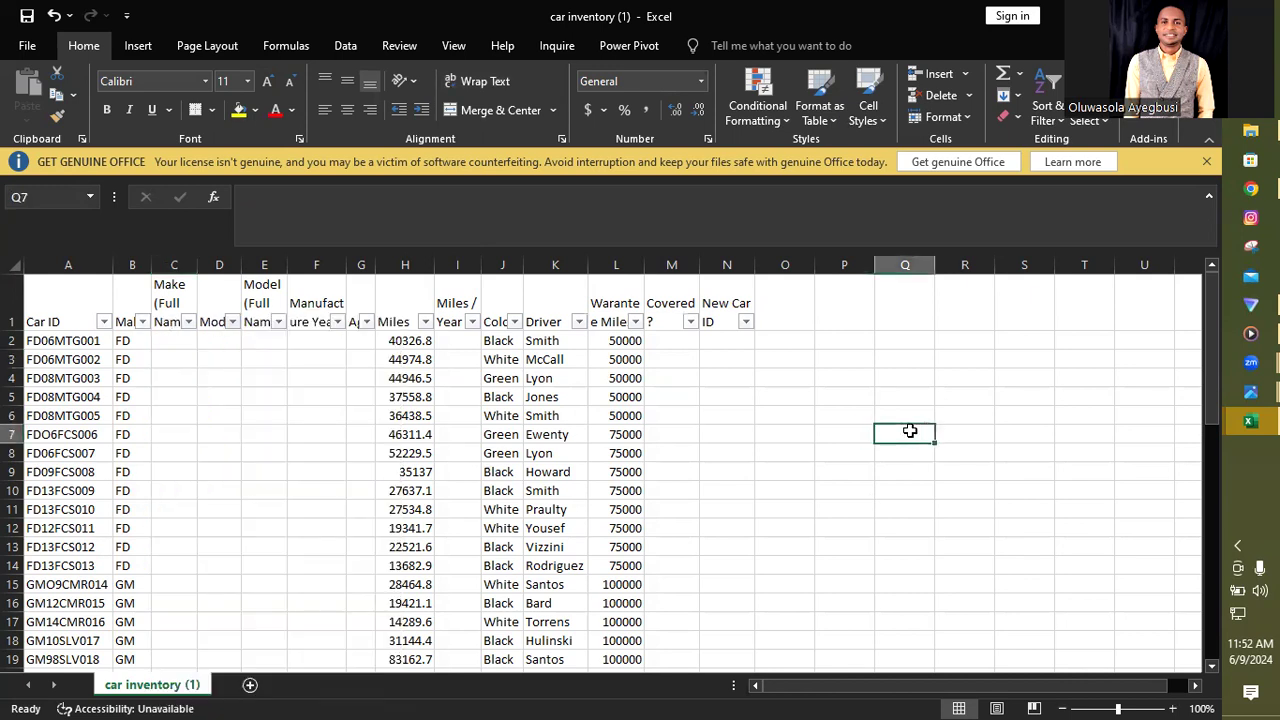
pyautogui.write('FD')
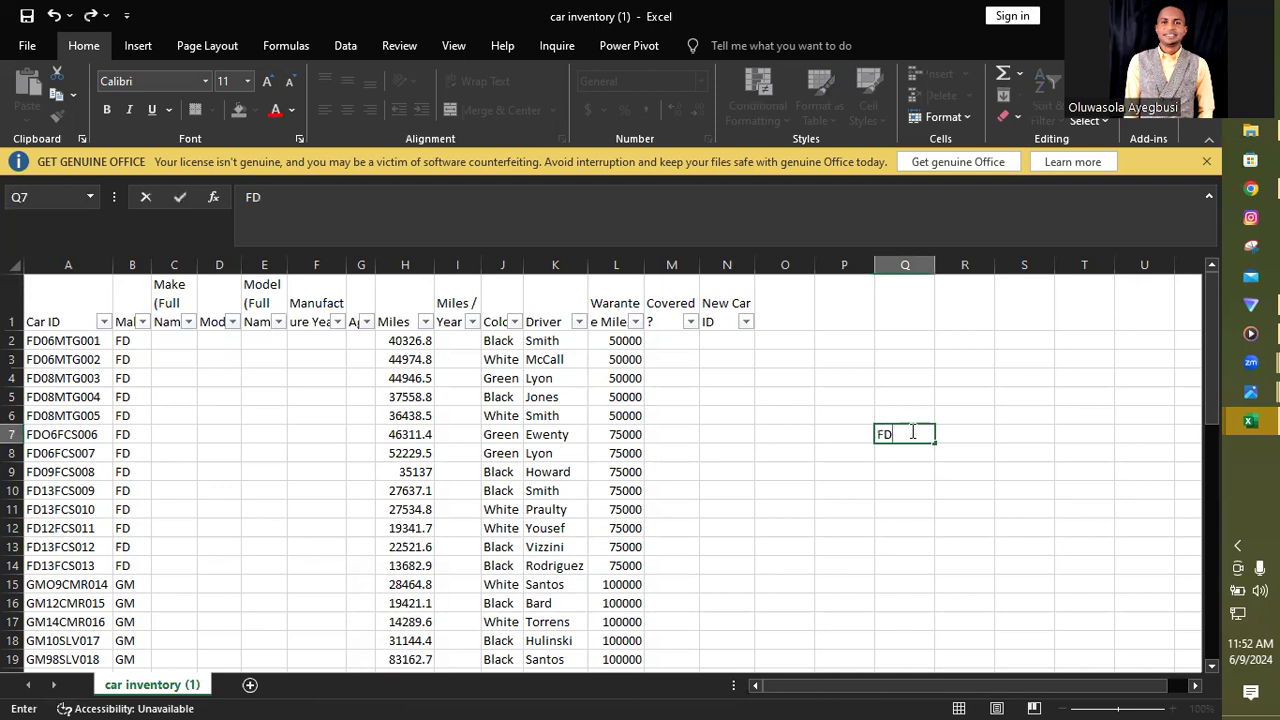
pyautogui.press('Return')
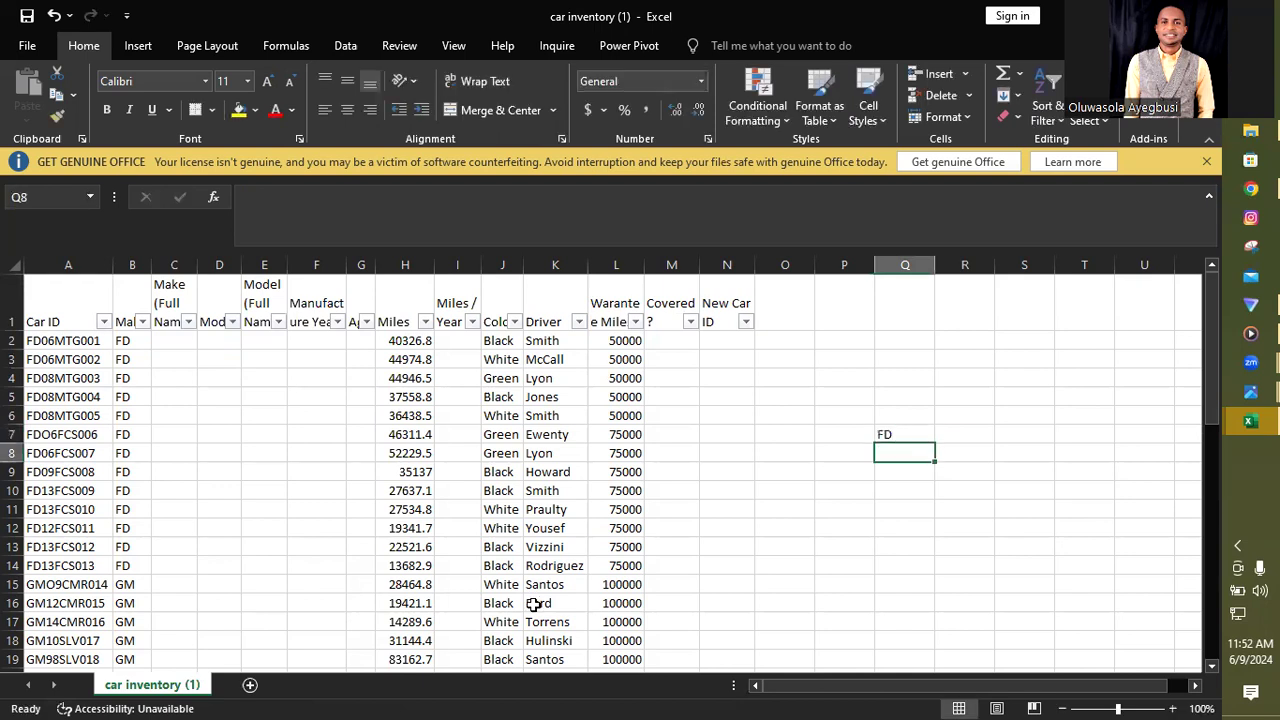
pyautogui.write('GM')
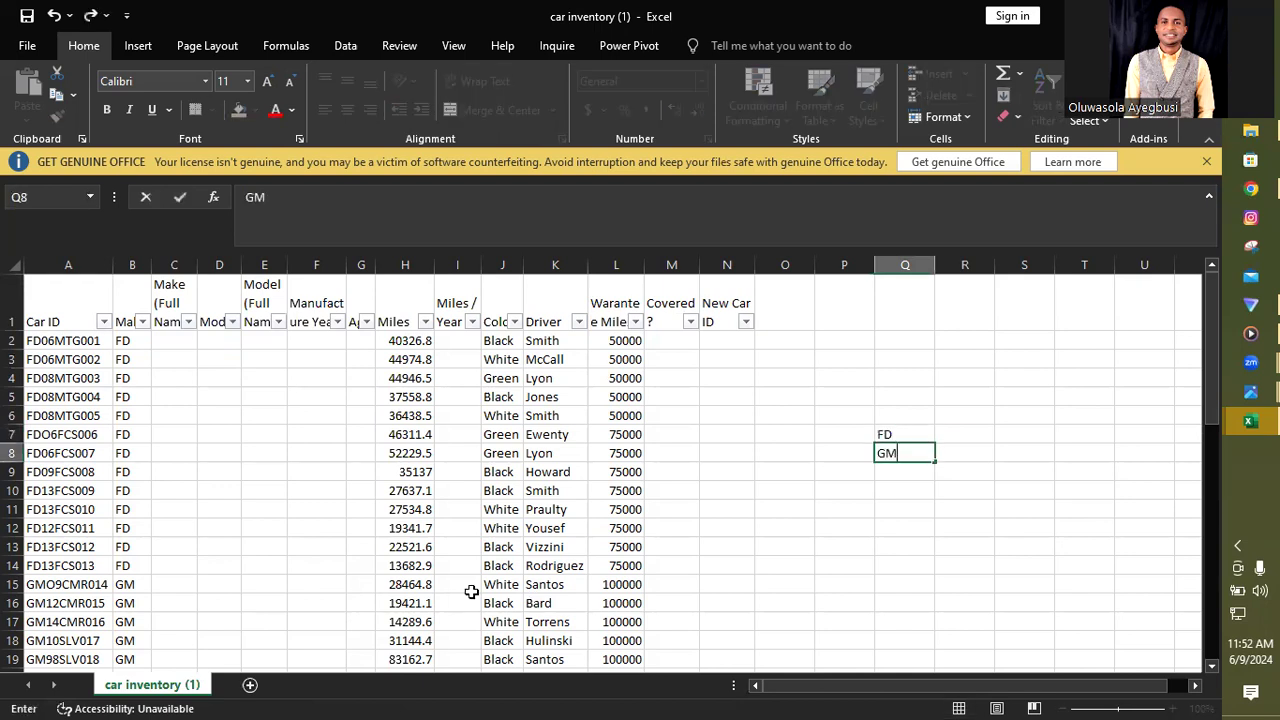
pyautogui.moveTo(1214, 395)
pyautogui.mouseDown()
pyautogui.moveTo(1211, 506)
pyautogui.moveTo(1210, 409)
pyautogui.mouseUp()
pyautogui.click(915, 396)
pyautogui.write('TY')
pyautogui.press('Return')
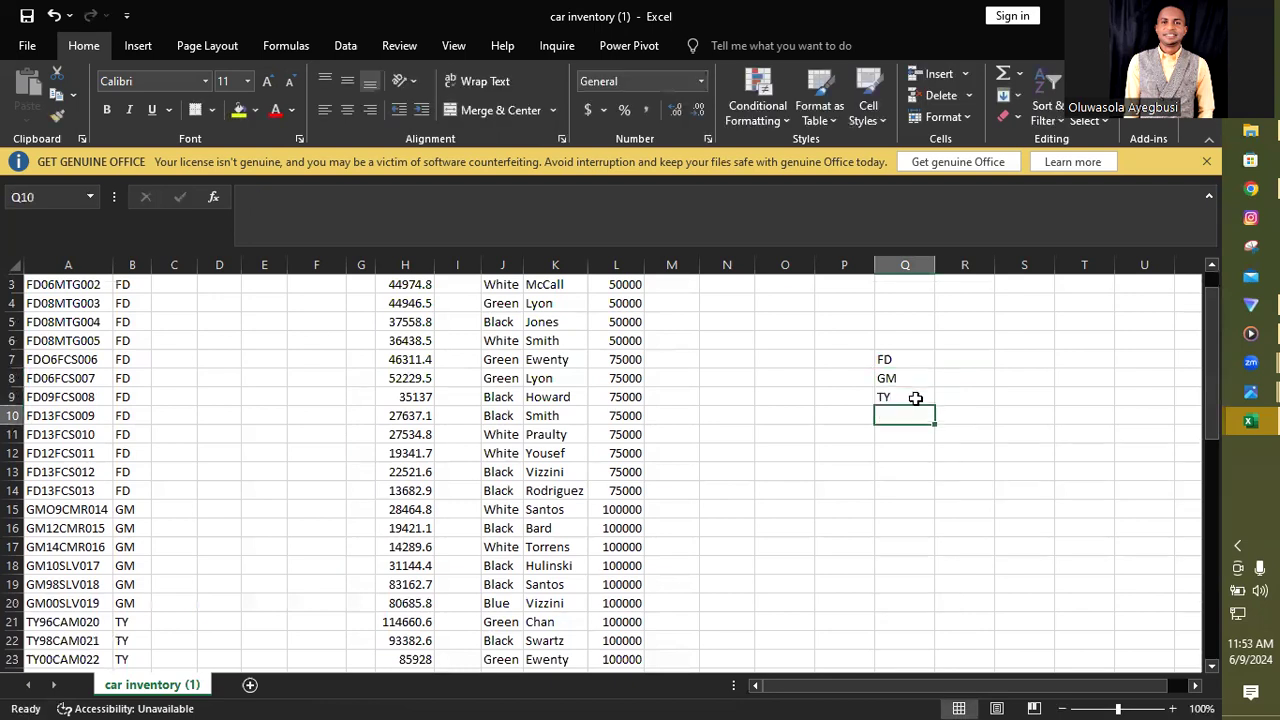
pyautogui.write('HO')
pyautogui.press('Return')
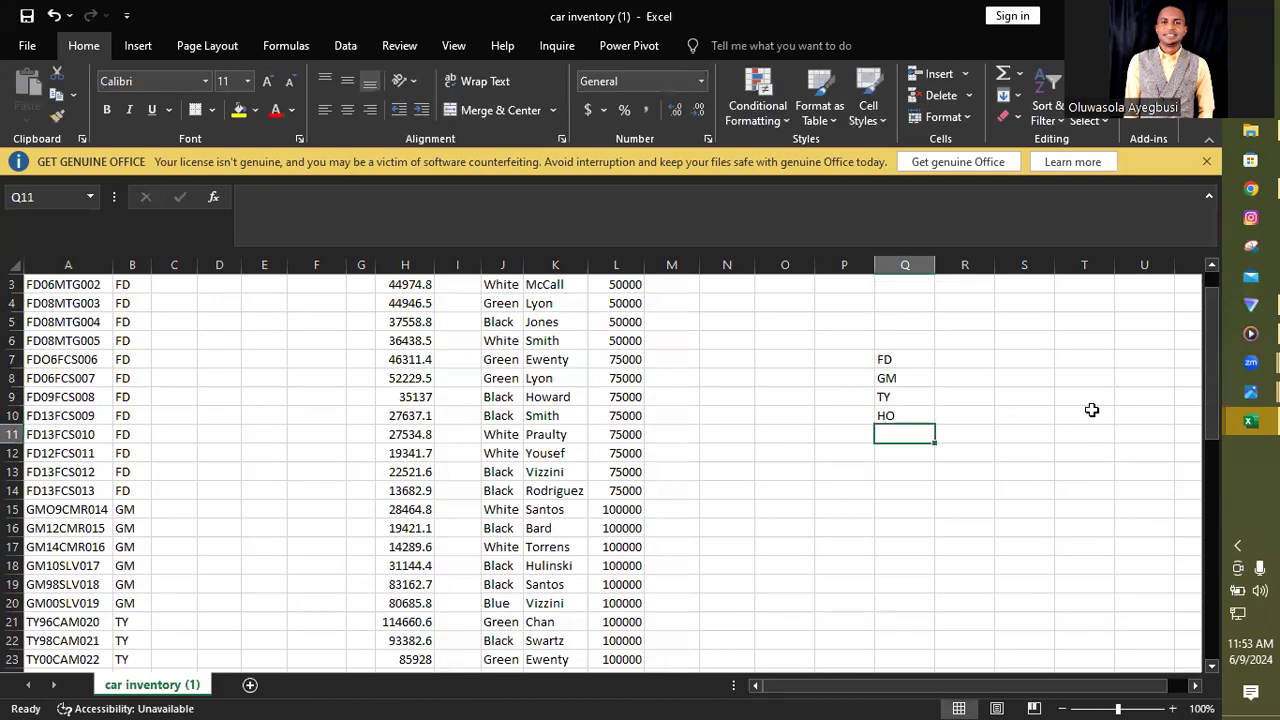
# - Enter the remaining codes CR in Q11 and HY in Q12, and check the list against the Make column's filter values
pyautogui.moveTo(1209, 396); pyautogui.dragTo(1216, 670)
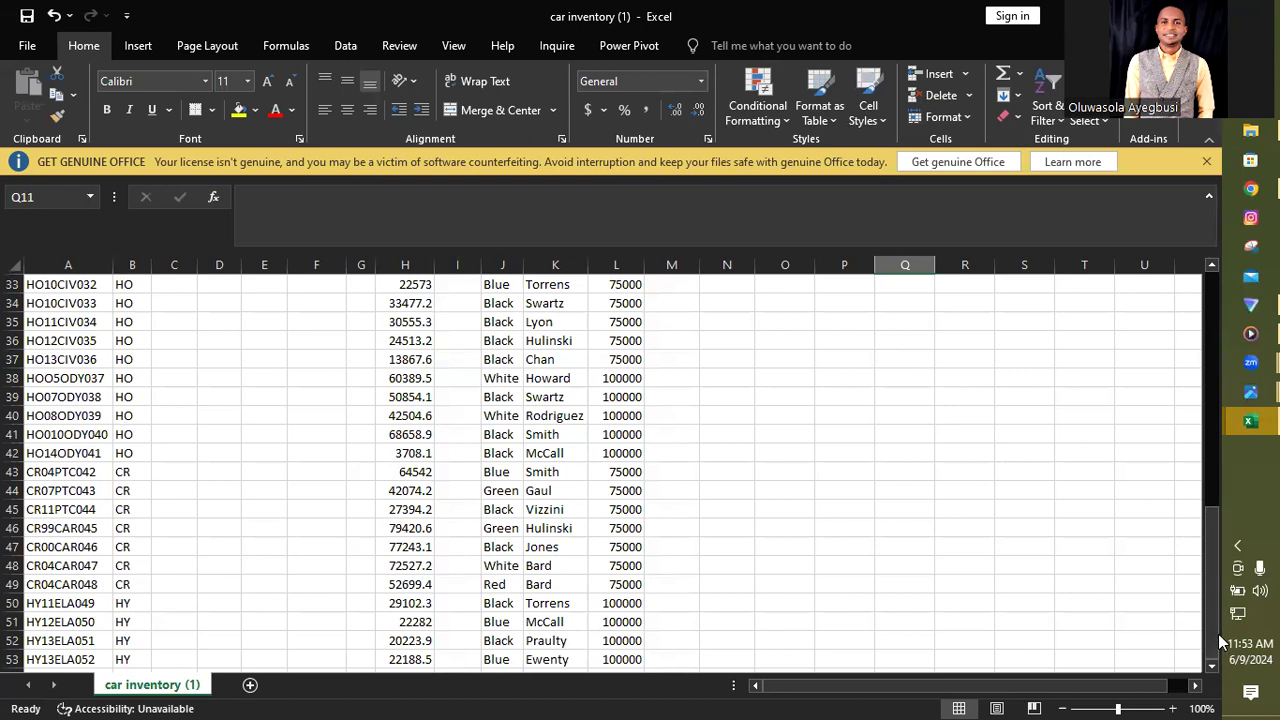
pyautogui.moveTo(1220, 617); pyautogui.dragTo(1220, 380)
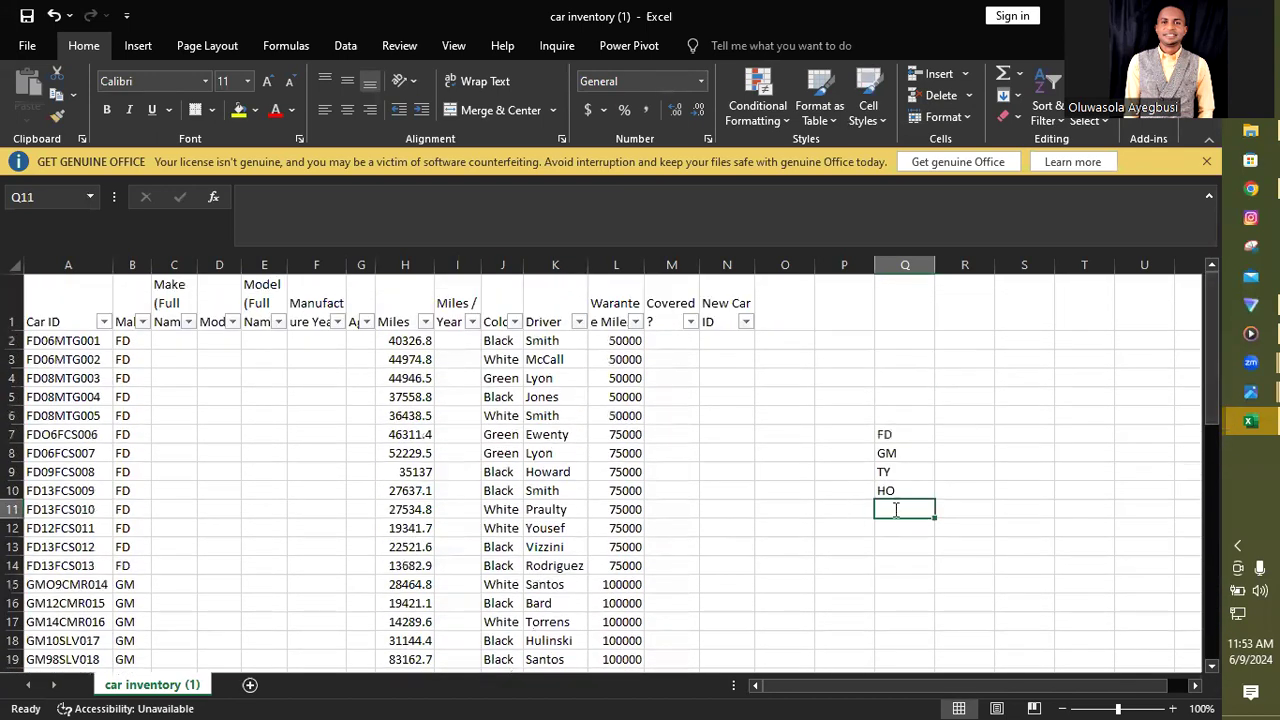
pyautogui.write('CR')
pyautogui.press('Return')
pyautogui.write('HY')
pyautogui.click(1020, 575)
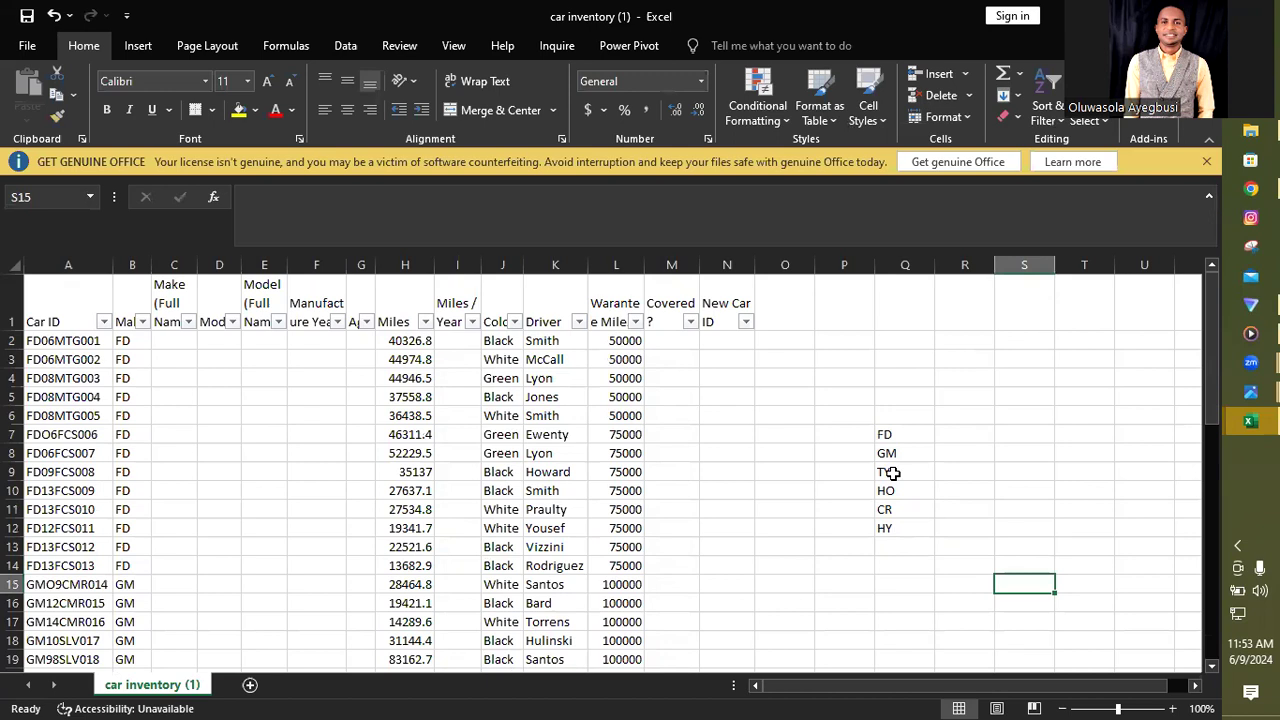
pyautogui.click(143, 321)
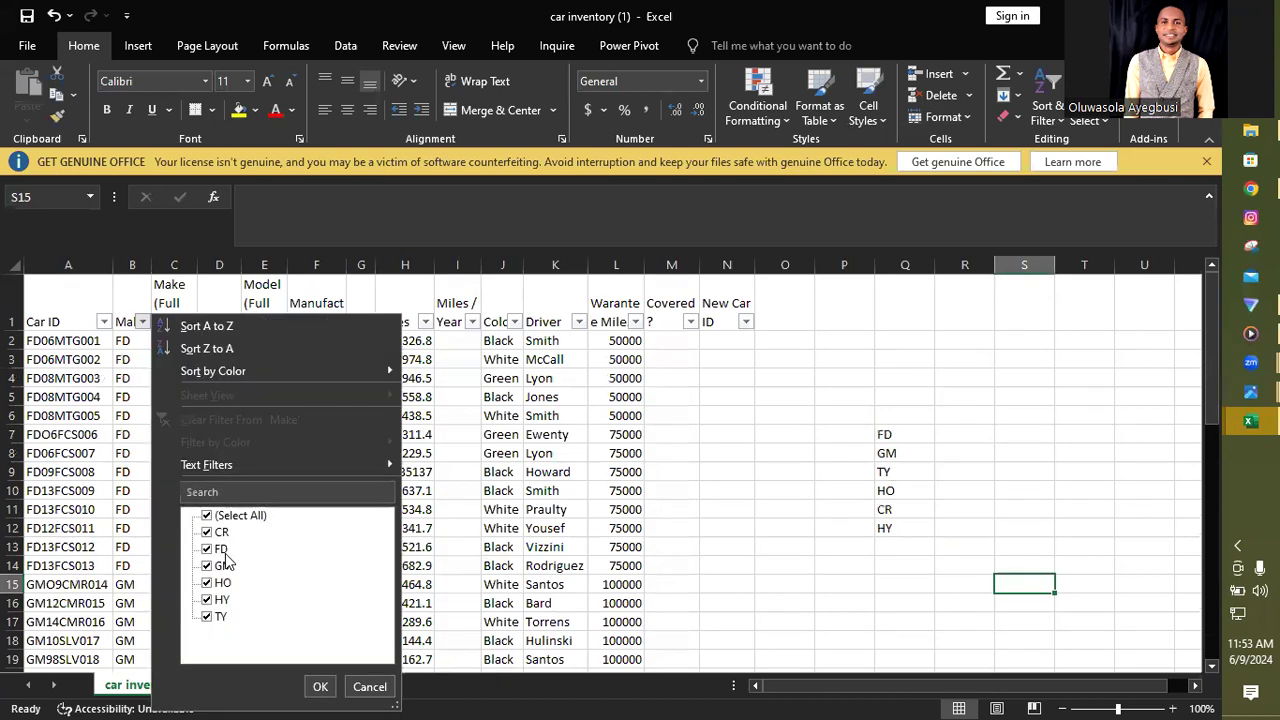
pyautogui.click(990, 458)
# - Enter the full make names Ford, General Motors and Toyota in cells R7 to R9 beside their codes
pyautogui.click(985, 442)
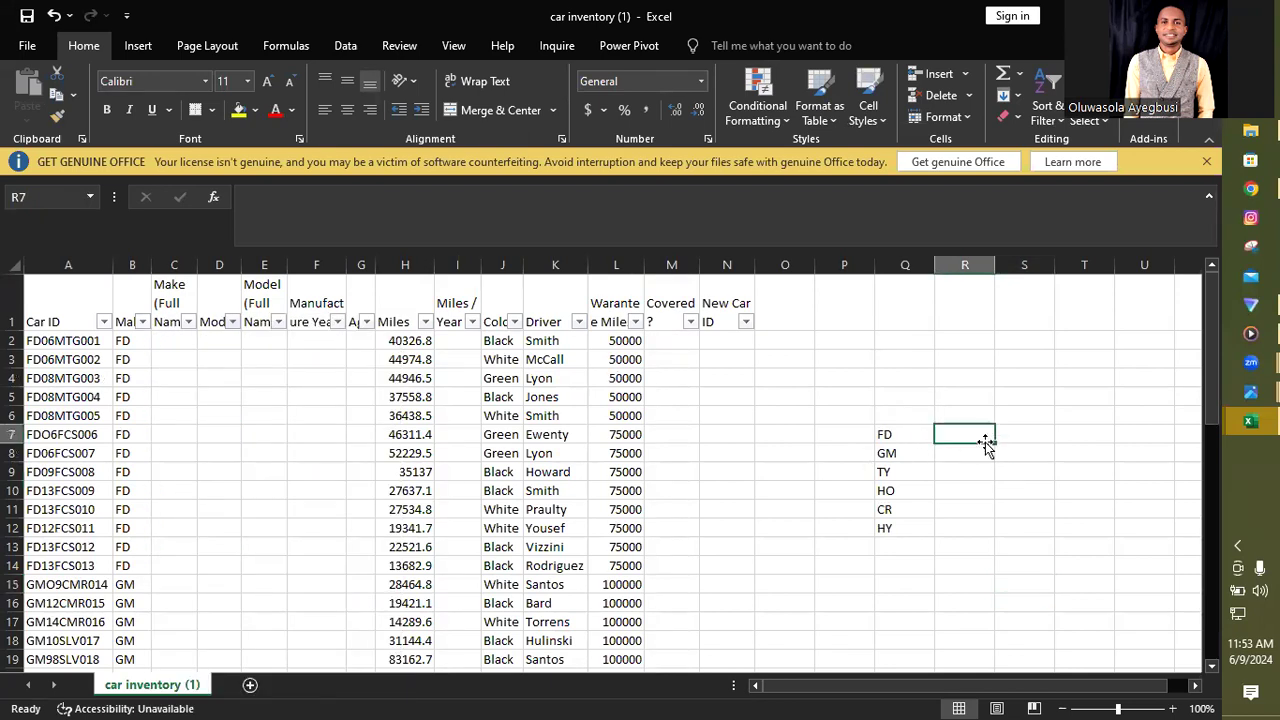
pyautogui.write('Ford')
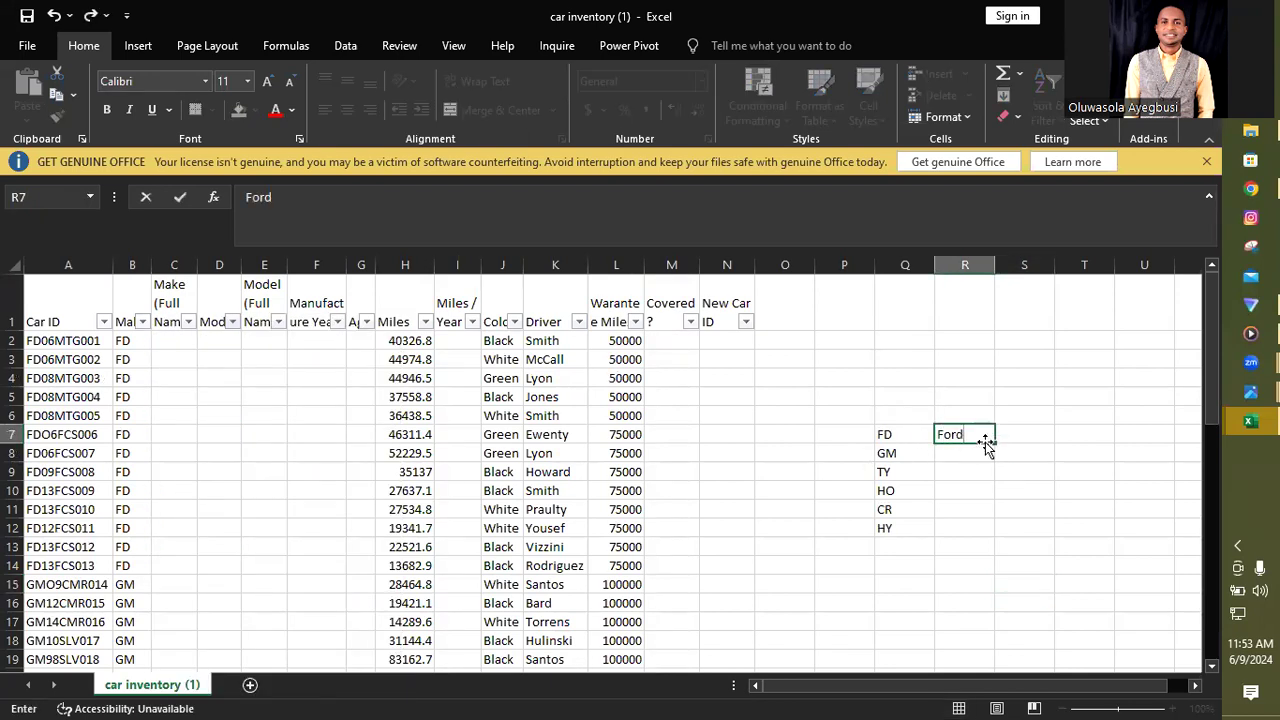
pyautogui.press('Return')
pyautogui.write('Gen')
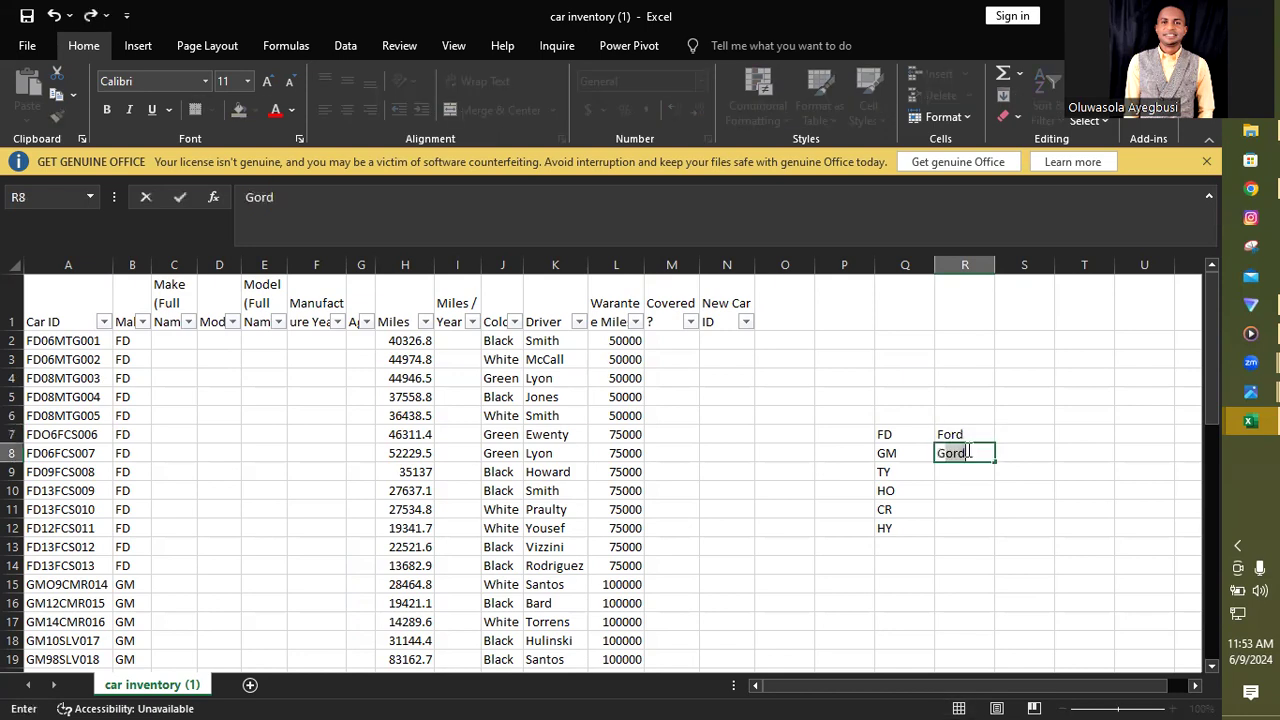
pyautogui.write('eral Motors')
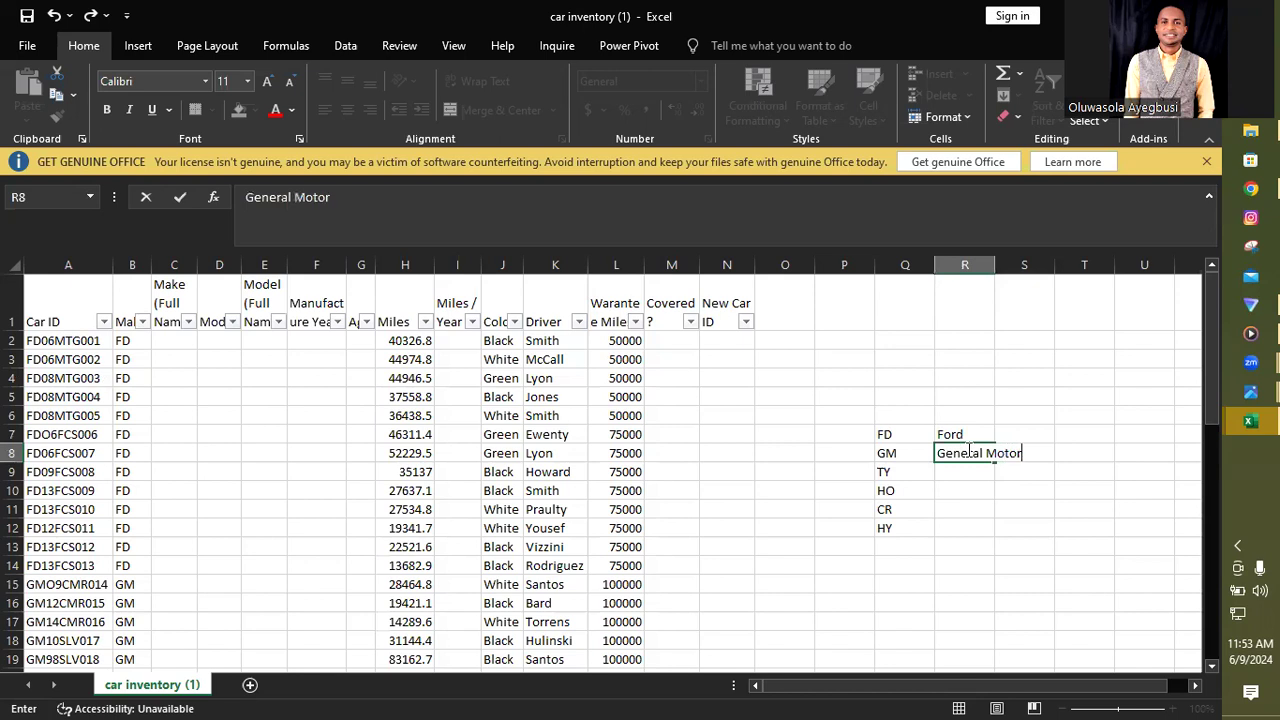
pyautogui.click(956, 480)
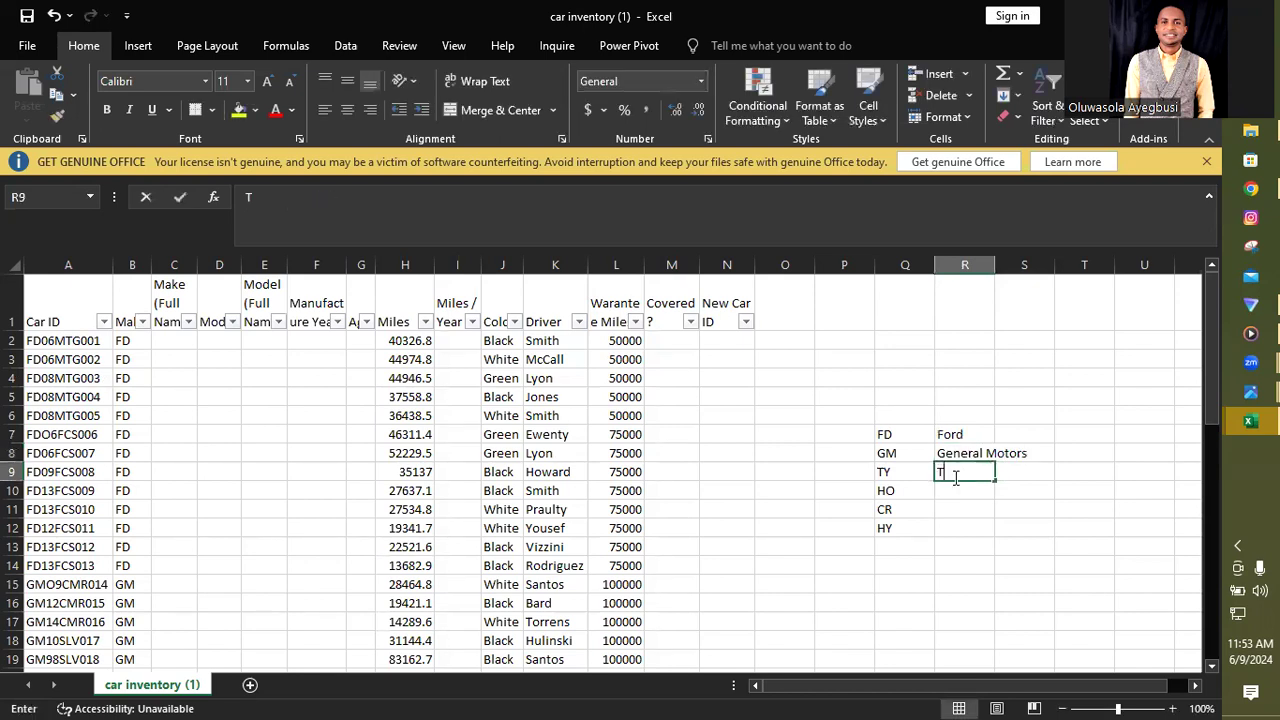
pyautogui.write('Toyota')
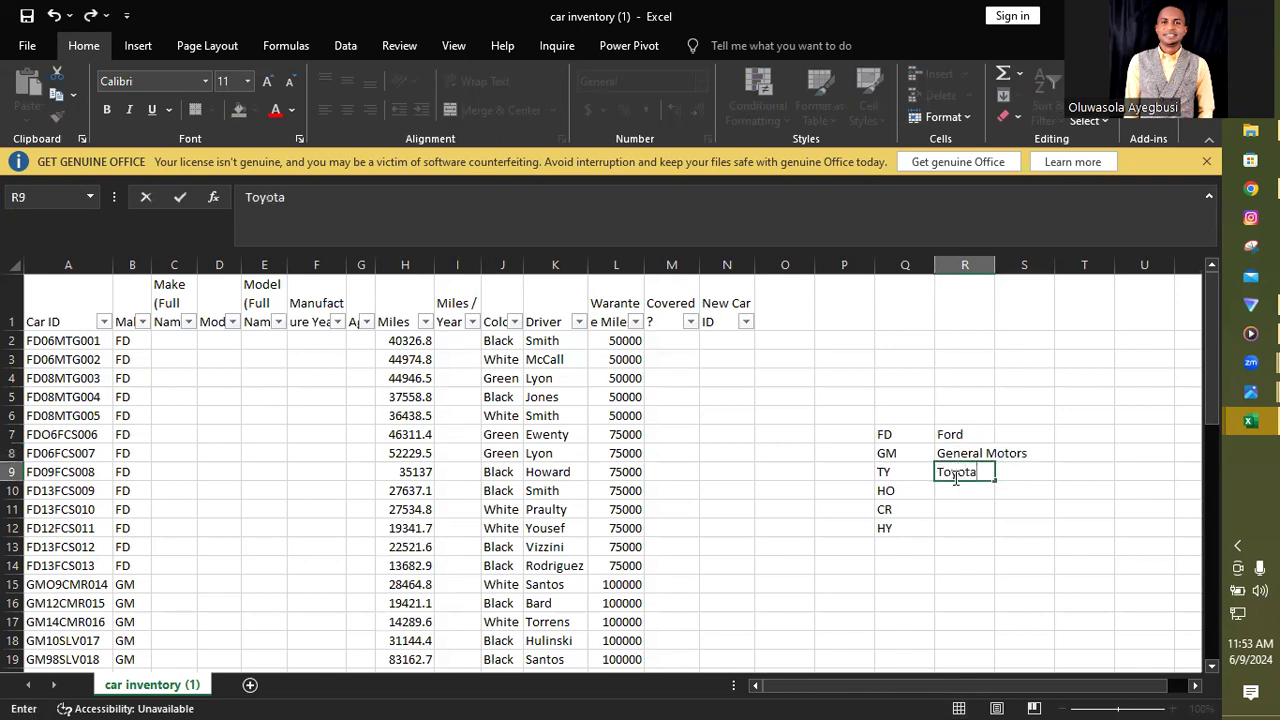
# - Enter the full make names Honda, Chrysler and Hyundai in cells R10 to R12 beside their codes
pyautogui.click(960, 492)
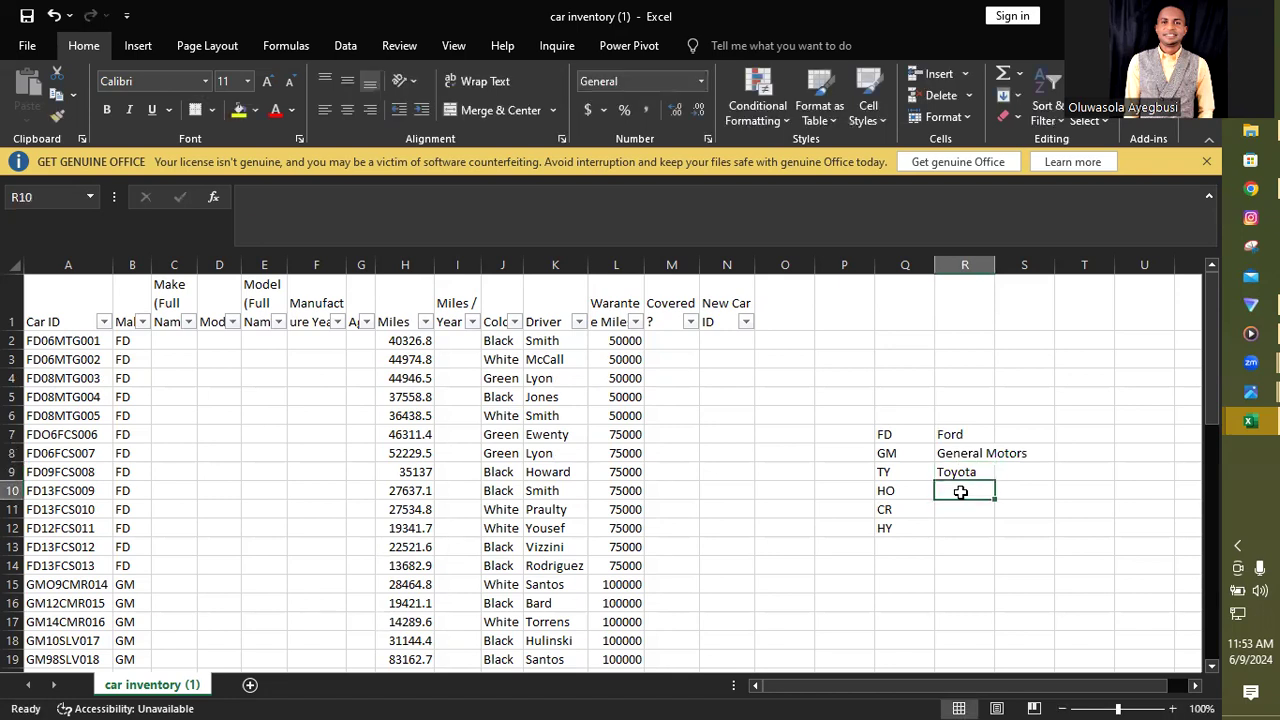
pyautogui.write('Honda')
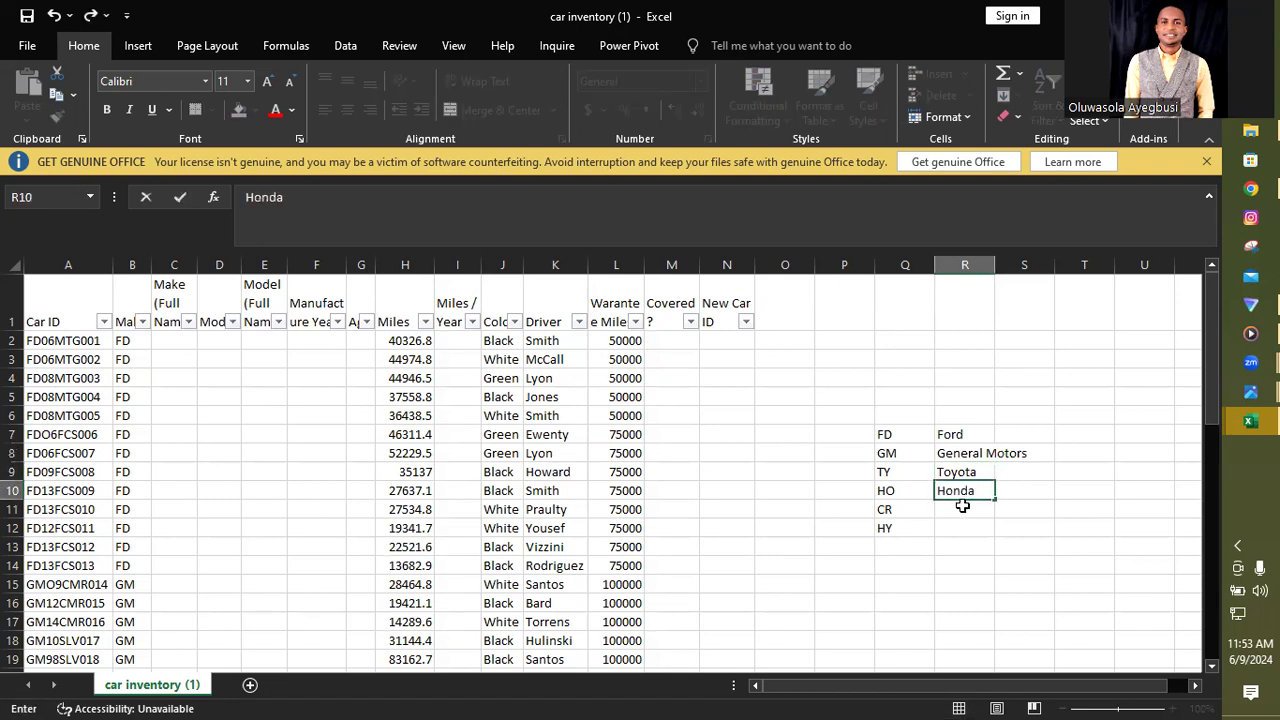
pyautogui.click(962, 508)
pyautogui.write('C')
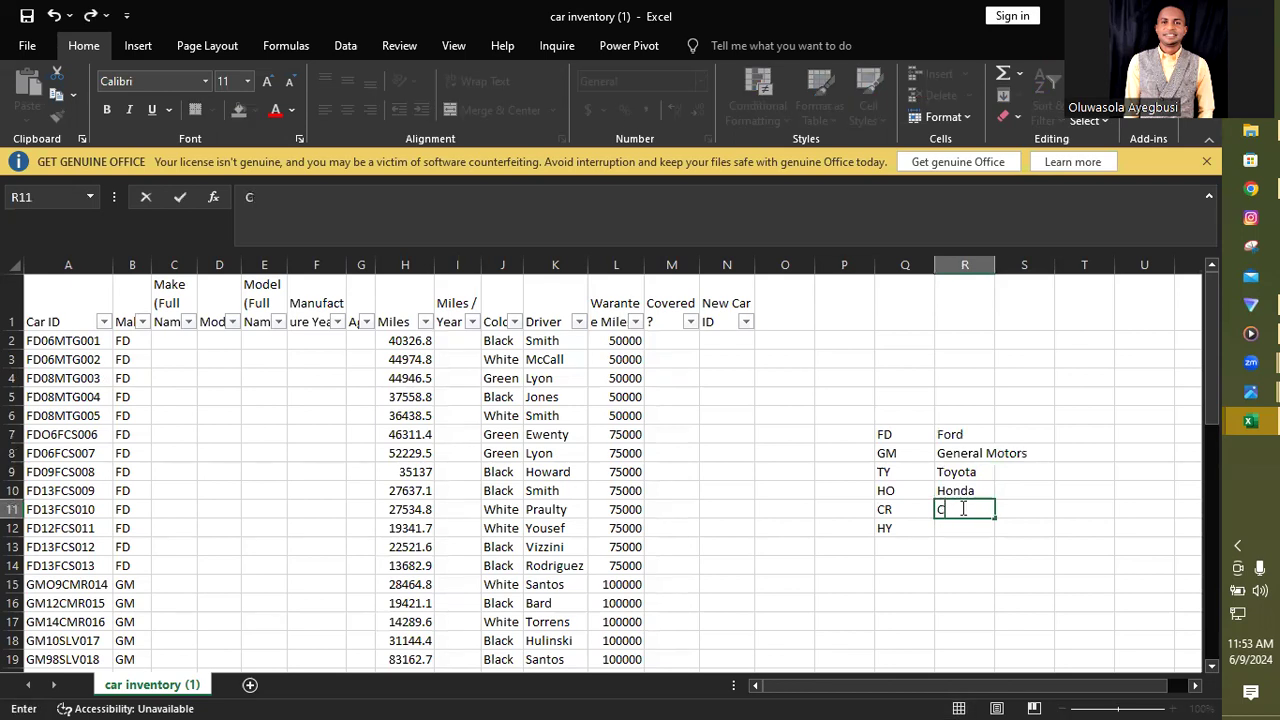
pyautogui.write('hrysler')
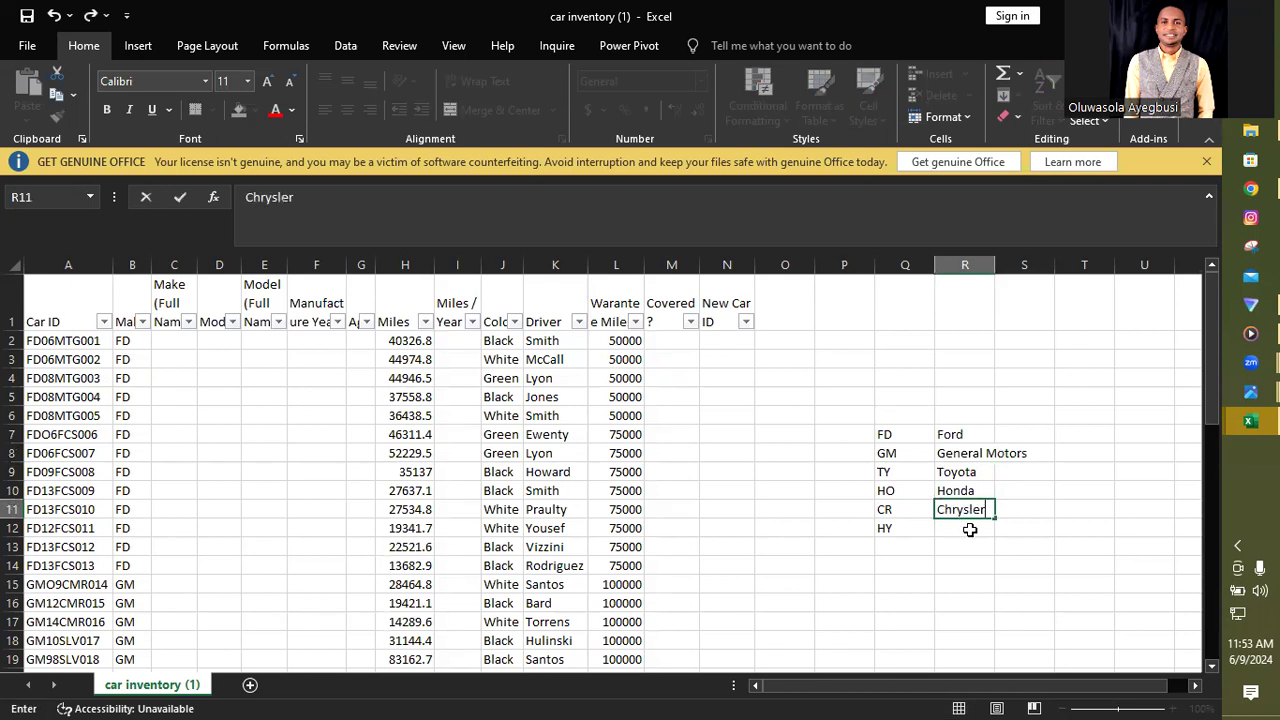
pyautogui.press('Return')
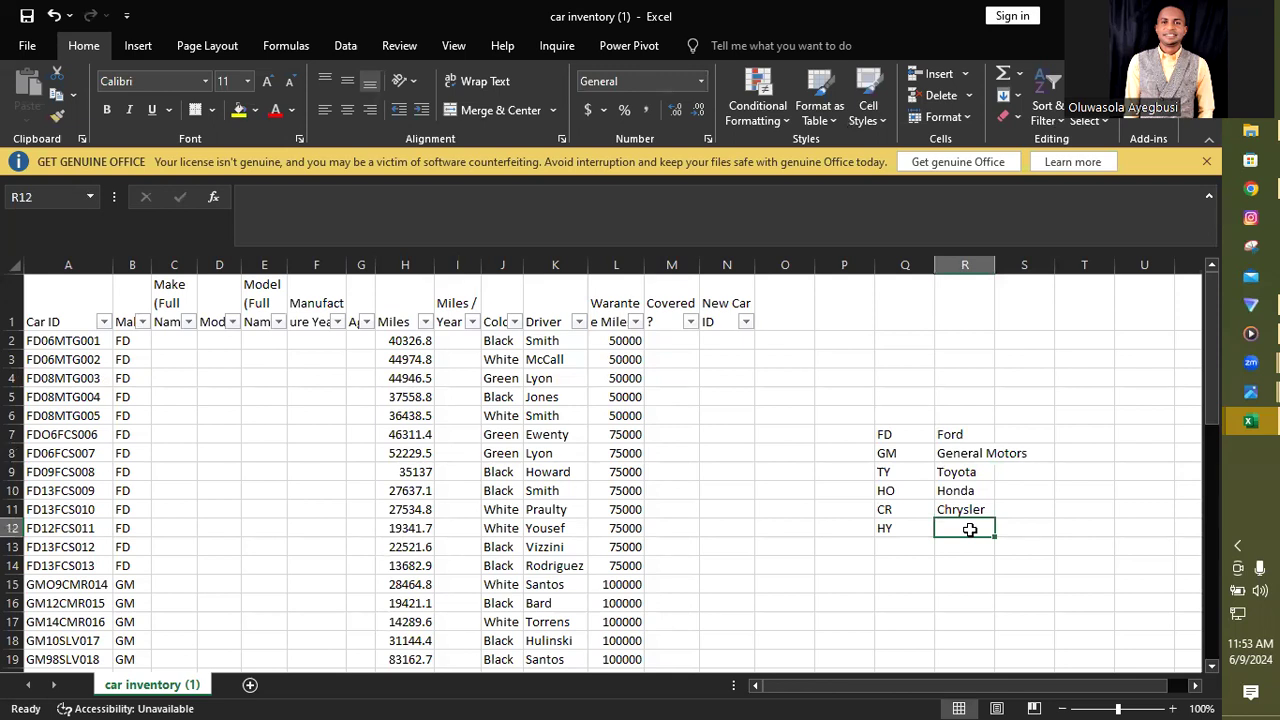
pyautogui.write('Hyundai')
pyautogui.click(1148, 545)
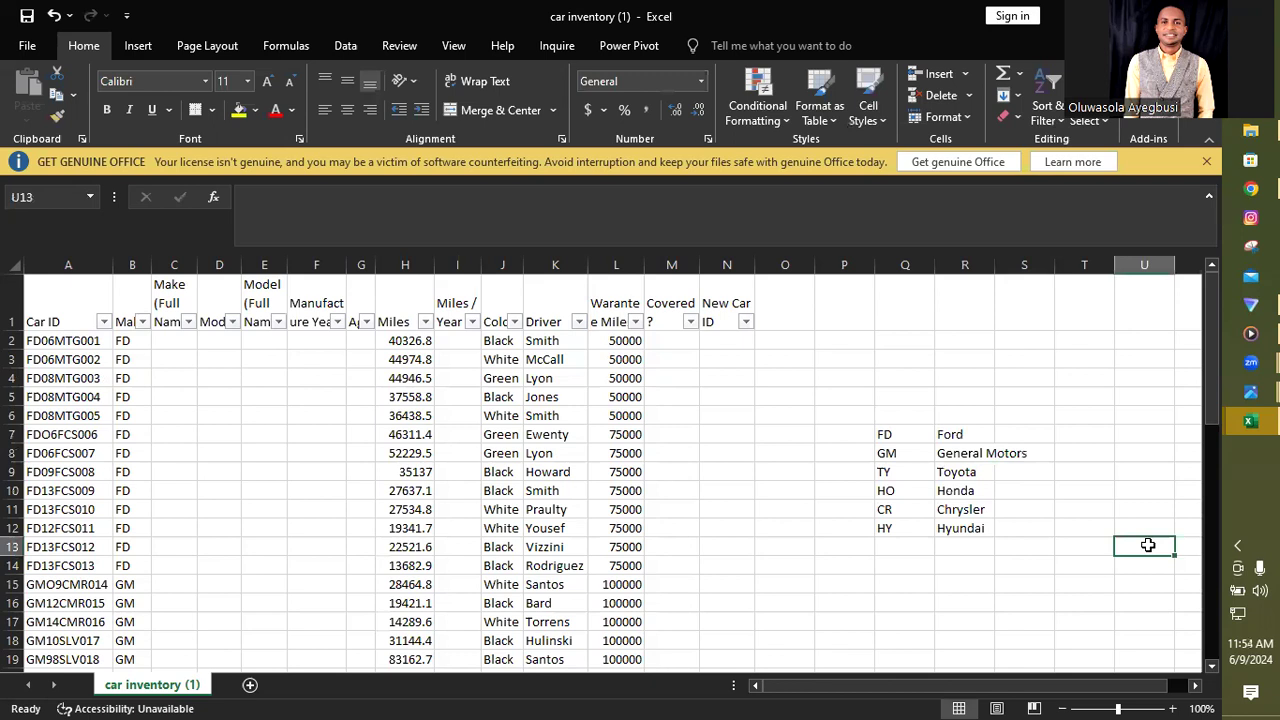
# - Try copying the make code and name list from Q7:R12 to D56 below the car records, and undo the paste
pyautogui.moveTo(888, 431); pyautogui.dragTo(983, 523)
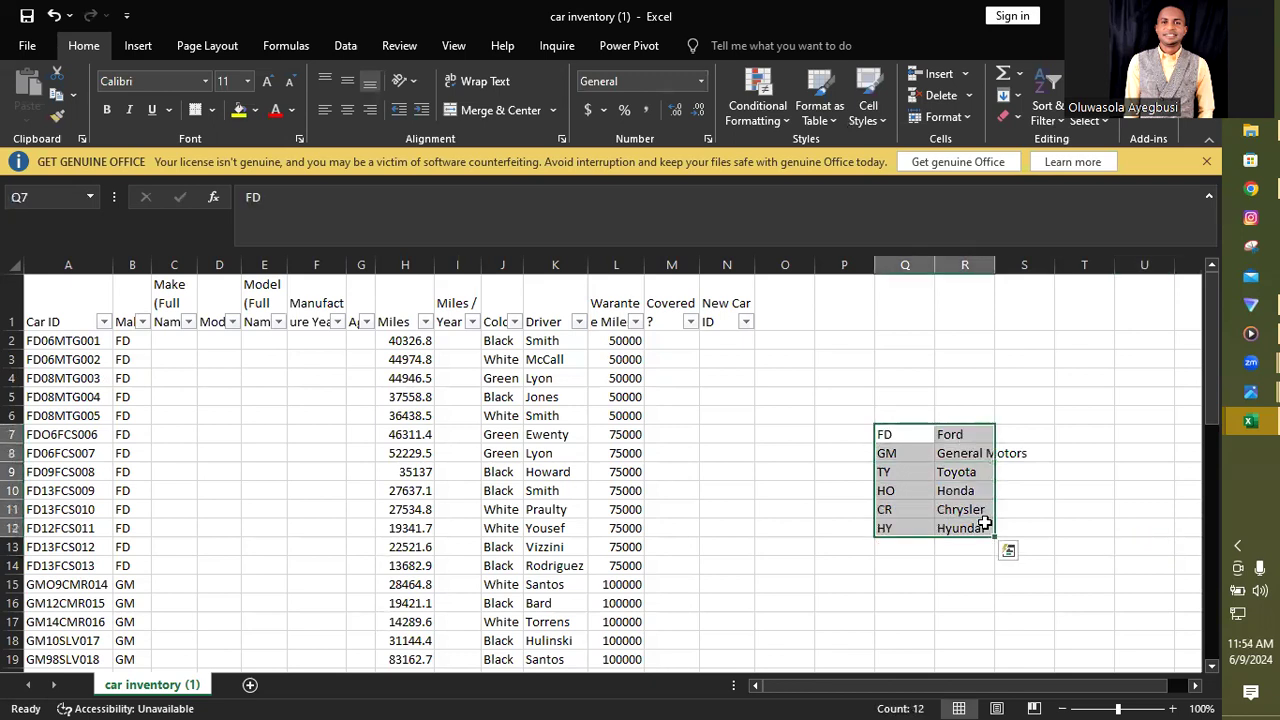
pyautogui.hotkey('ctrl', 'c')
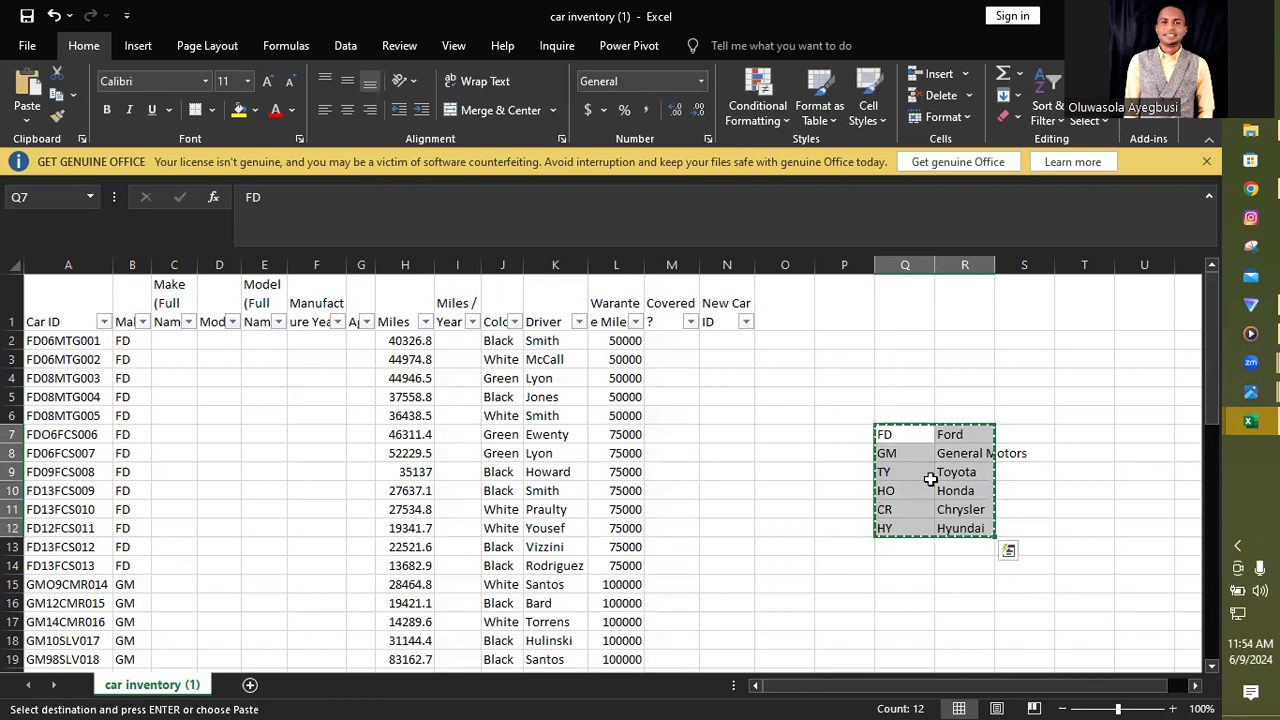
pyautogui.moveTo(1211, 388); pyautogui.dragTo(1210, 697)
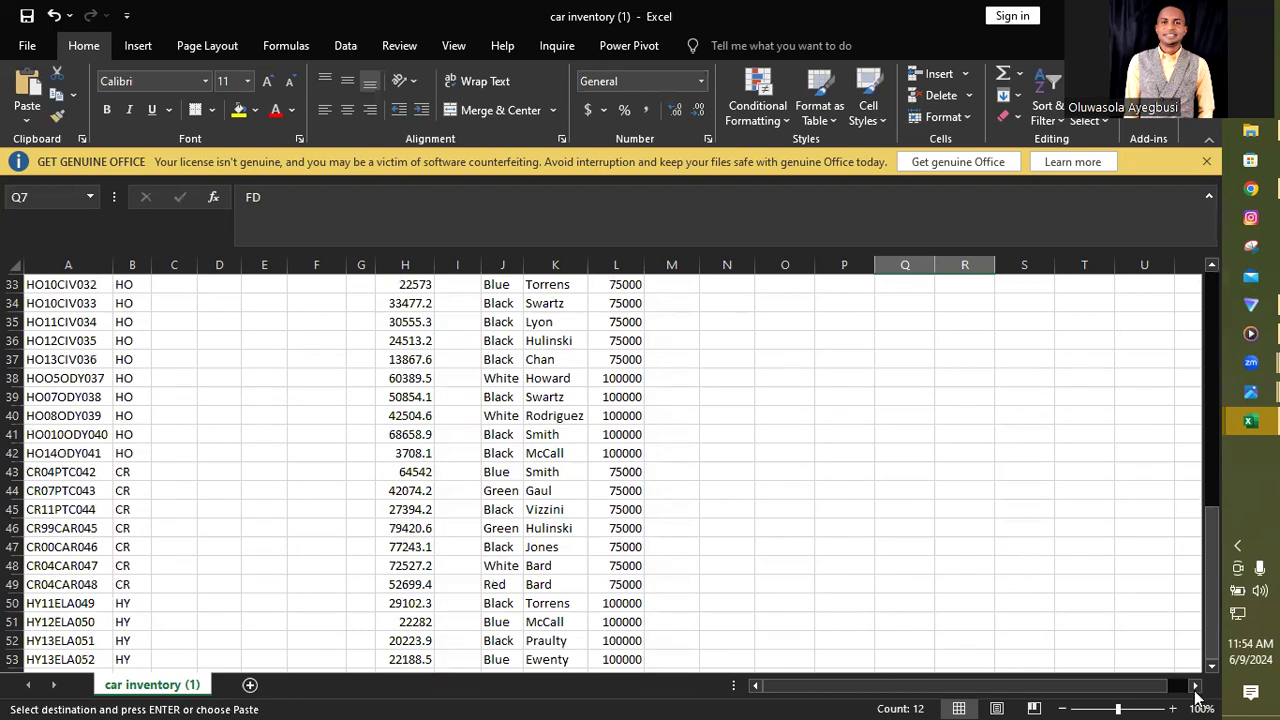
pyautogui.press('Down')
pyautogui.press('Down')
pyautogui.press('Down')
pyautogui.press('Down')
pyautogui.press('Down')
pyautogui.press('Down')
pyautogui.press('Down')
pyautogui.press('Down')
pyautogui.press('Down')
pyautogui.press('Down')
pyautogui.press('Down')
pyautogui.press('Down')
pyautogui.press('Down')
pyautogui.press('Down')
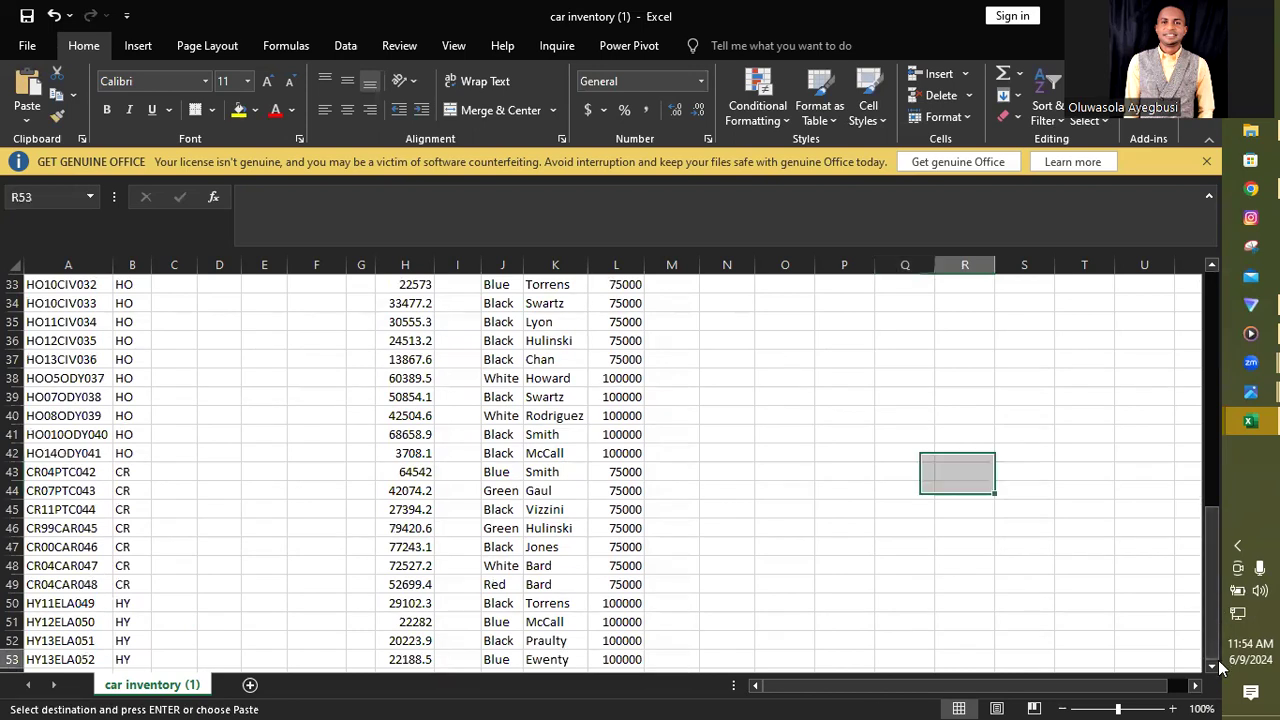
pyautogui.scroll(-2, 1218, 660)
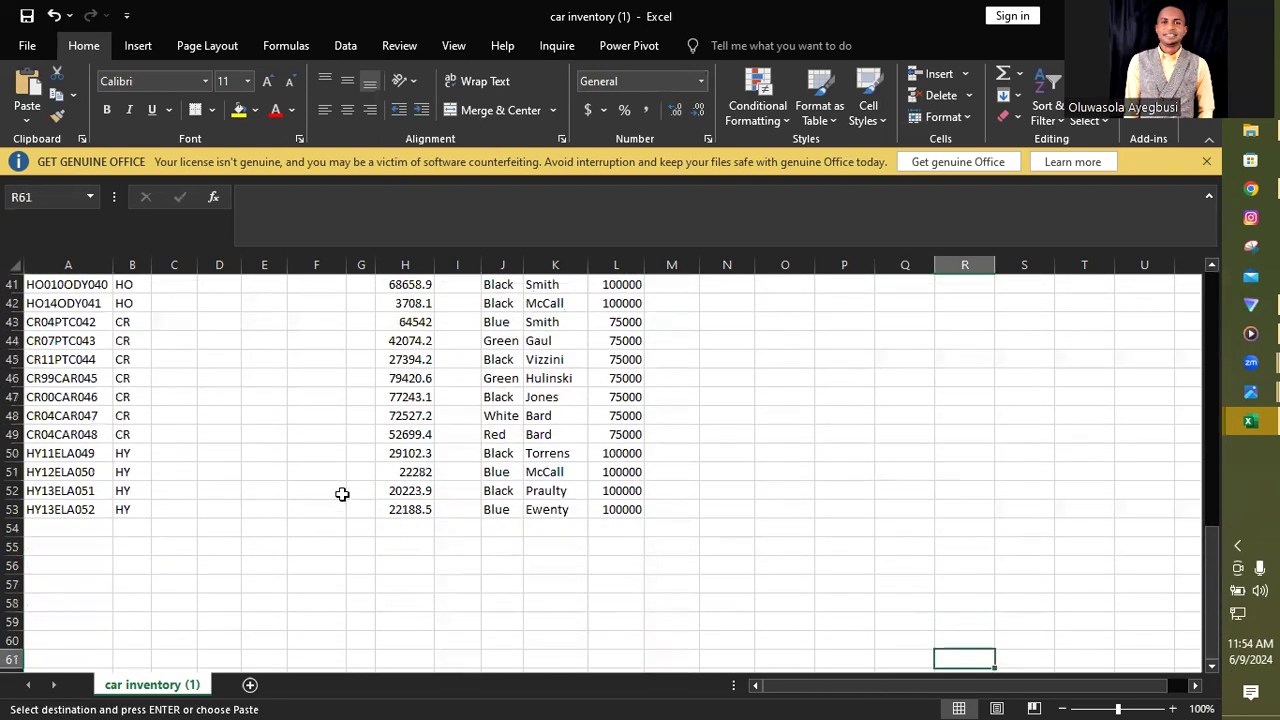
pyautogui.click(206, 562)
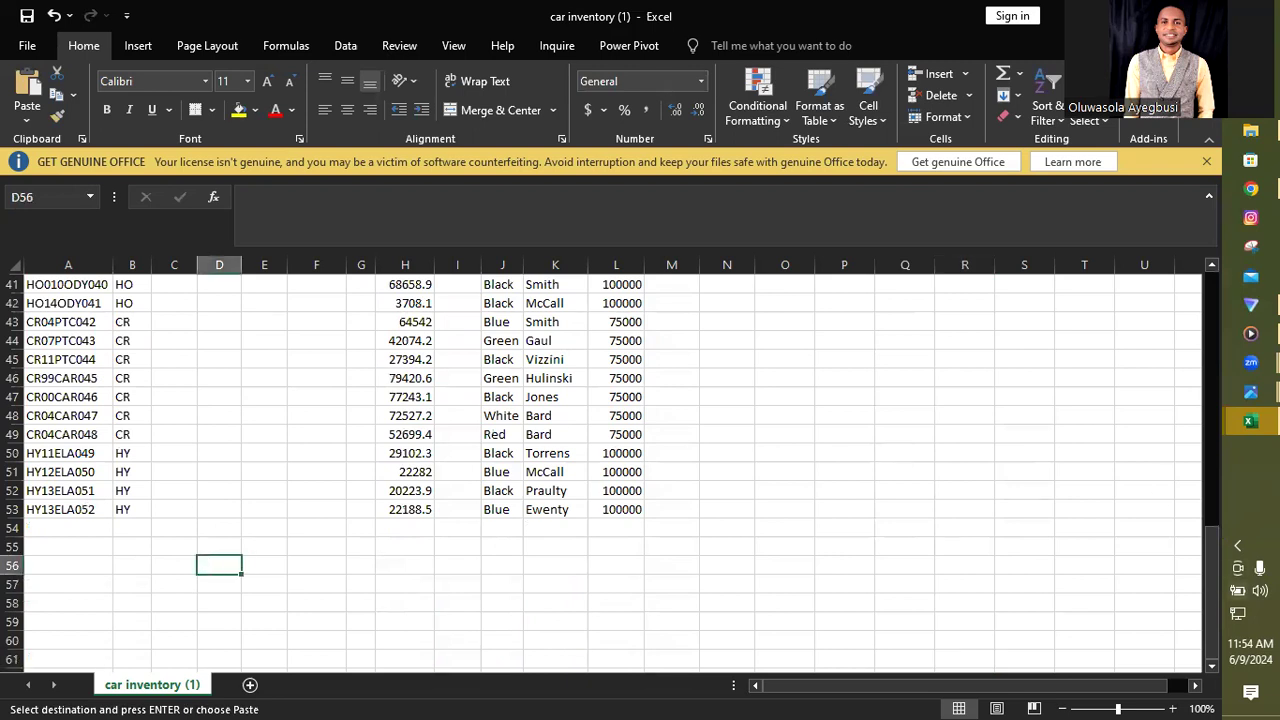
pyautogui.moveTo(1213, 595); pyautogui.dragTo(1213, 324)
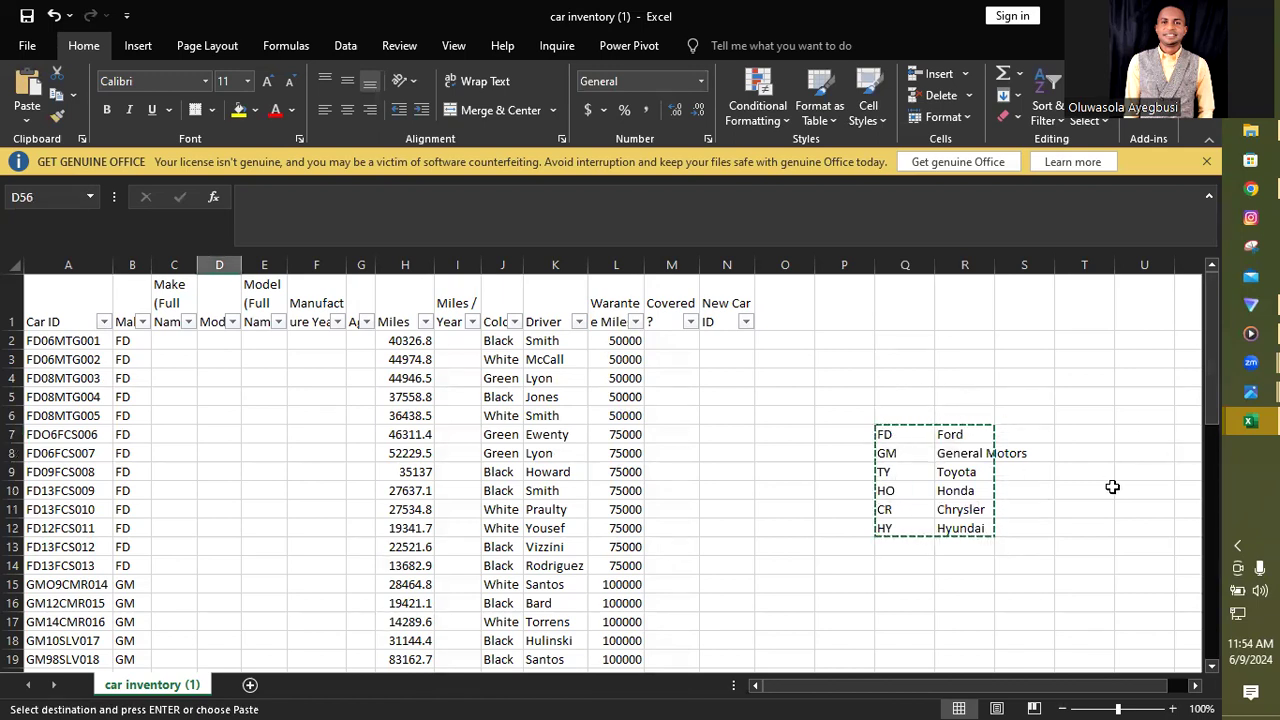
pyautogui.press('Return')
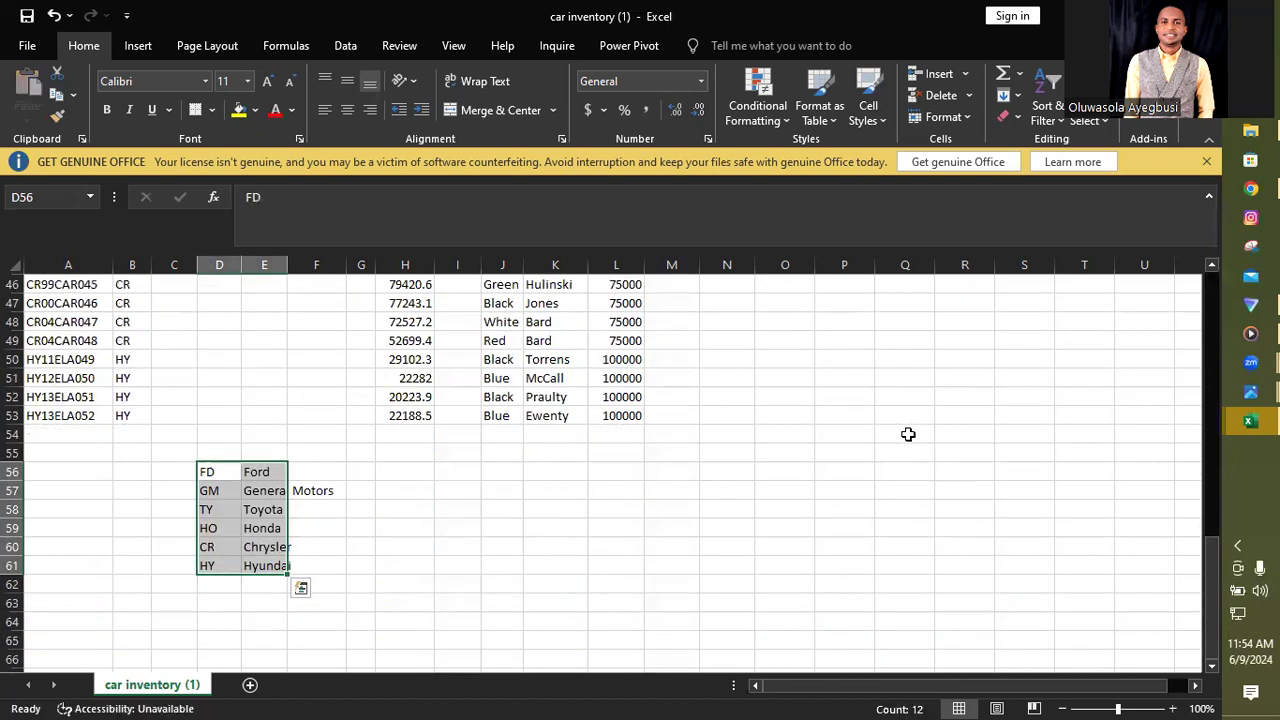
pyautogui.hotkey('ctrl', 'z')
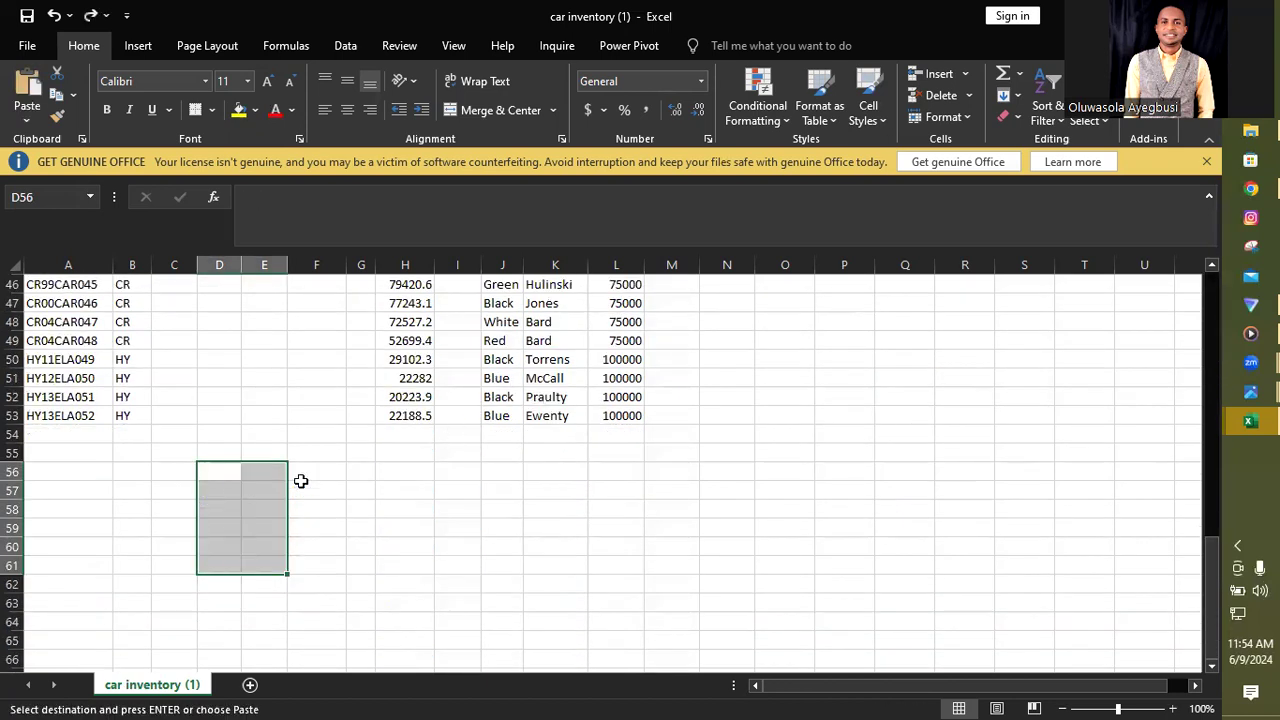
# - Sort the make code and name list in Q7:R12 alphabetically from A to Z
pyautogui.moveTo(1203, 570); pyautogui.dragTo(1196, 342)
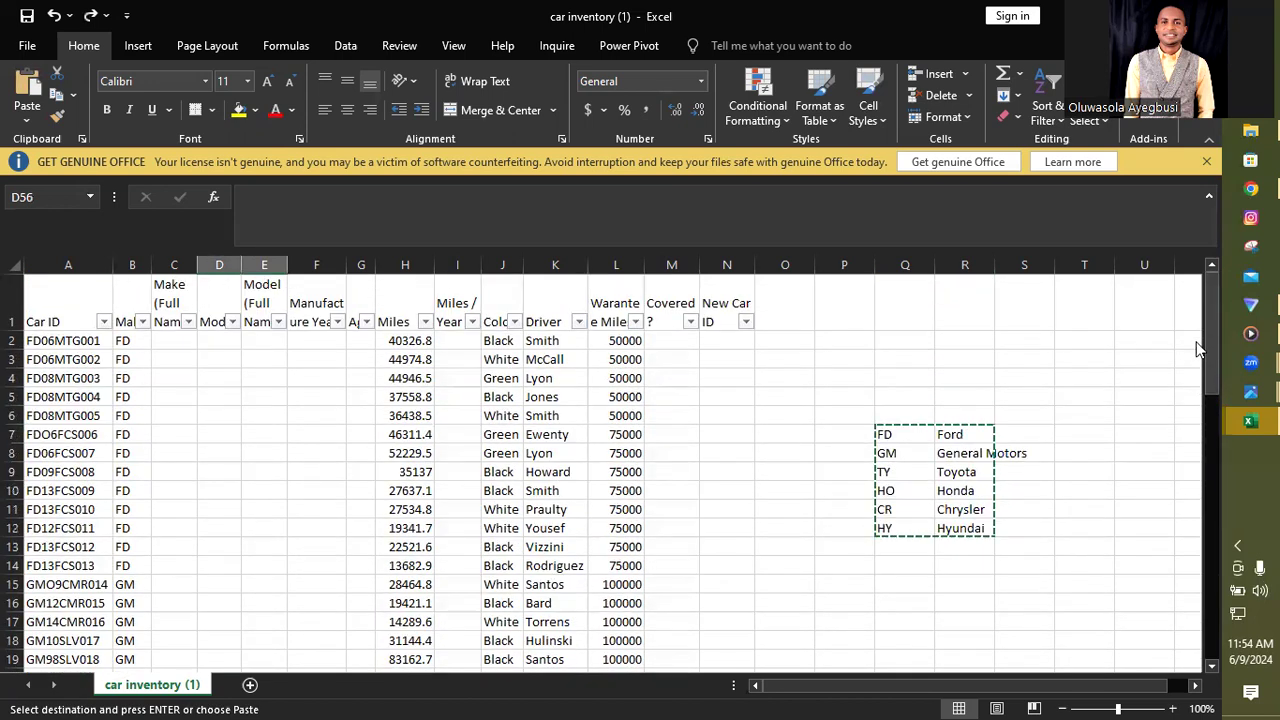
pyautogui.click(894, 428)
pyautogui.click(1106, 462)
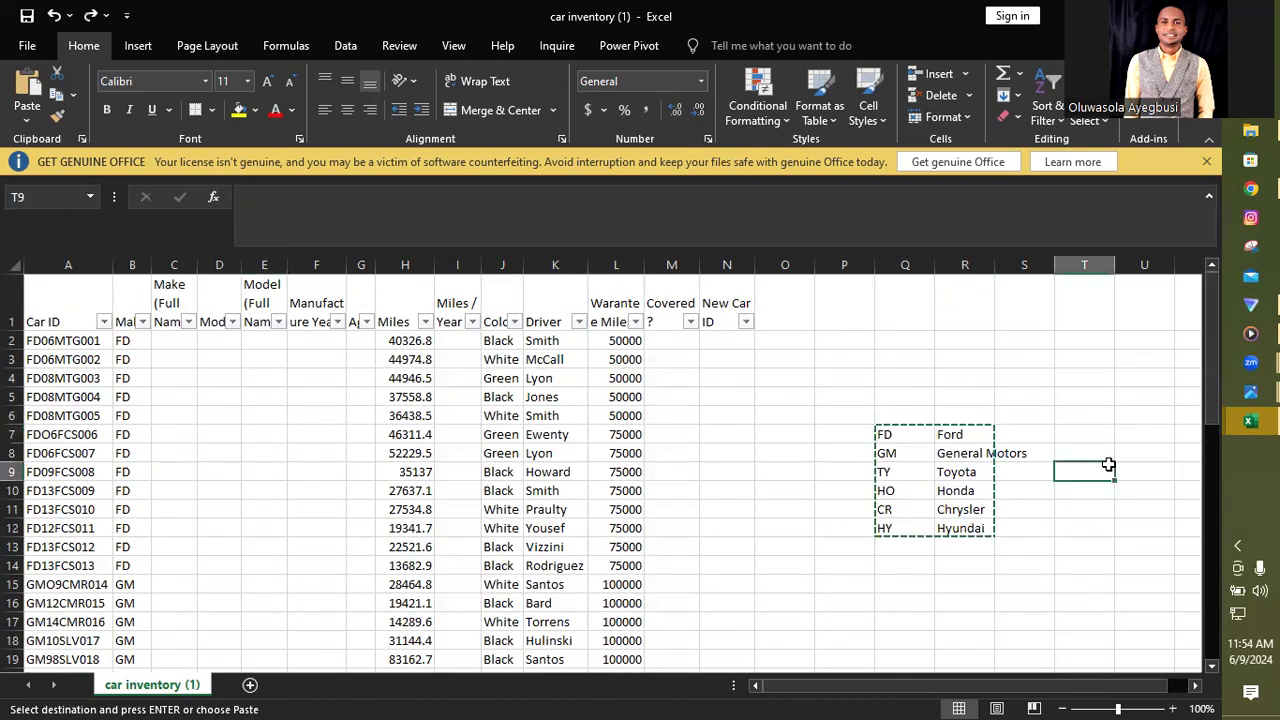
pyautogui.moveTo(886, 431)
pyautogui.mouseDown()
pyautogui.moveTo(963, 471)
pyautogui.moveTo(974, 531)
pyautogui.mouseUp()
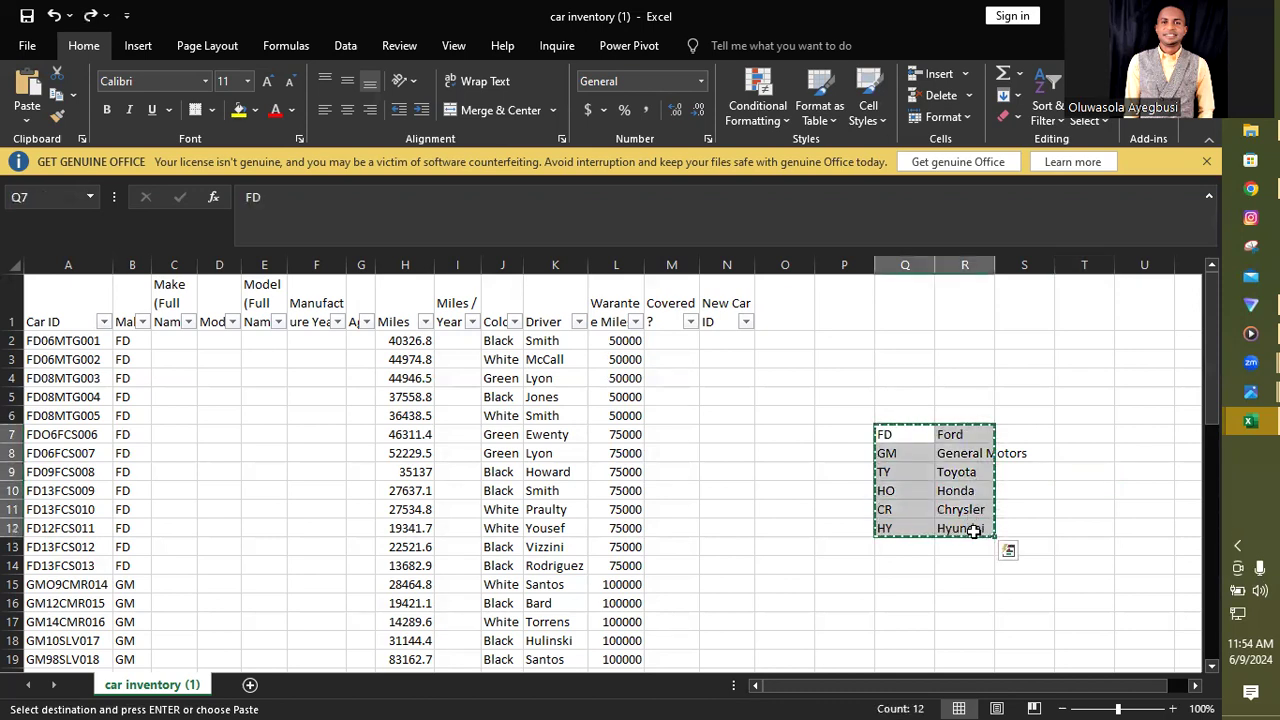
pyautogui.click(1043, 110)
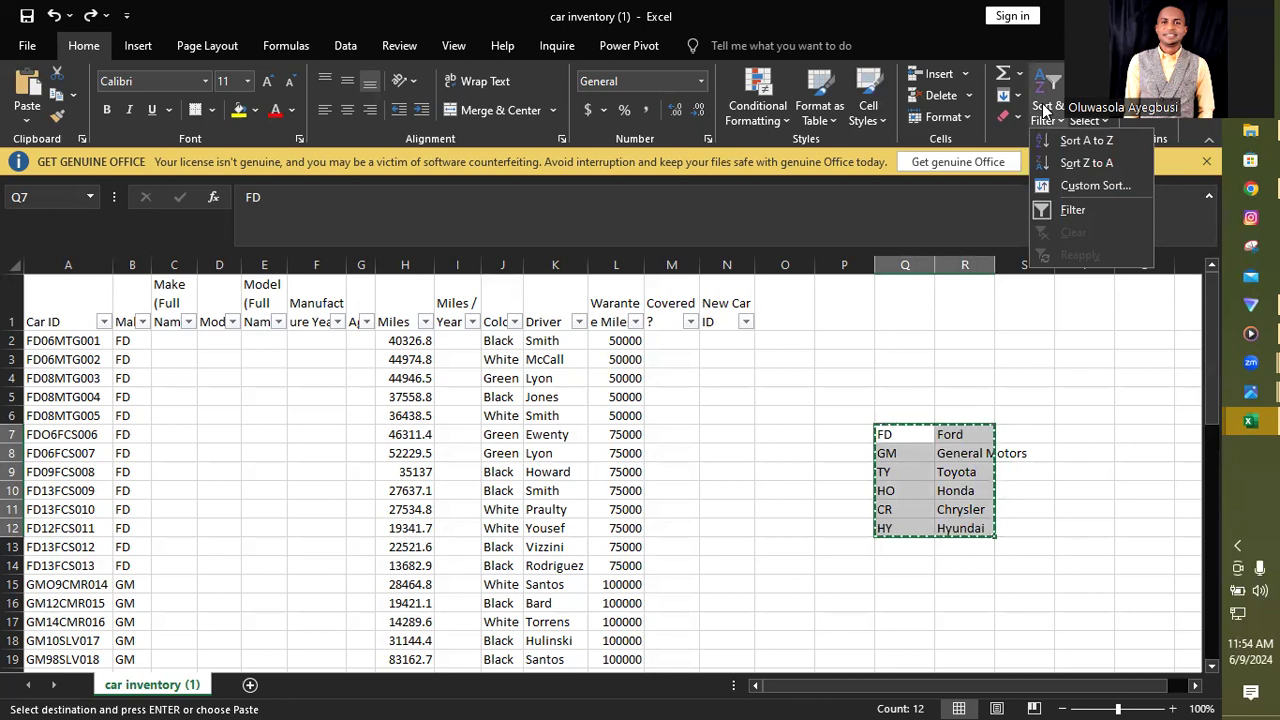
pyautogui.click(1091, 140)
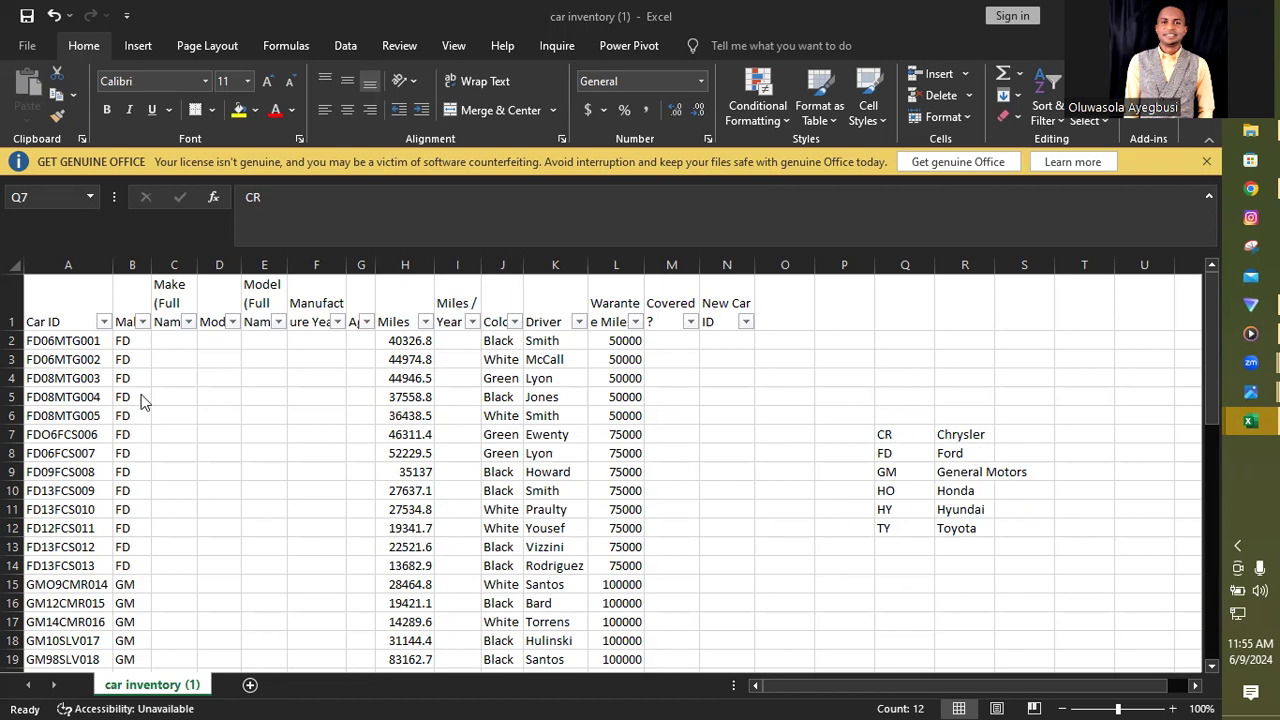
# - Enter the formula =VLOOKUP(B2,Q7:R12,2) in C2 to return the full make name for the first car
pyautogui.click(172, 338)
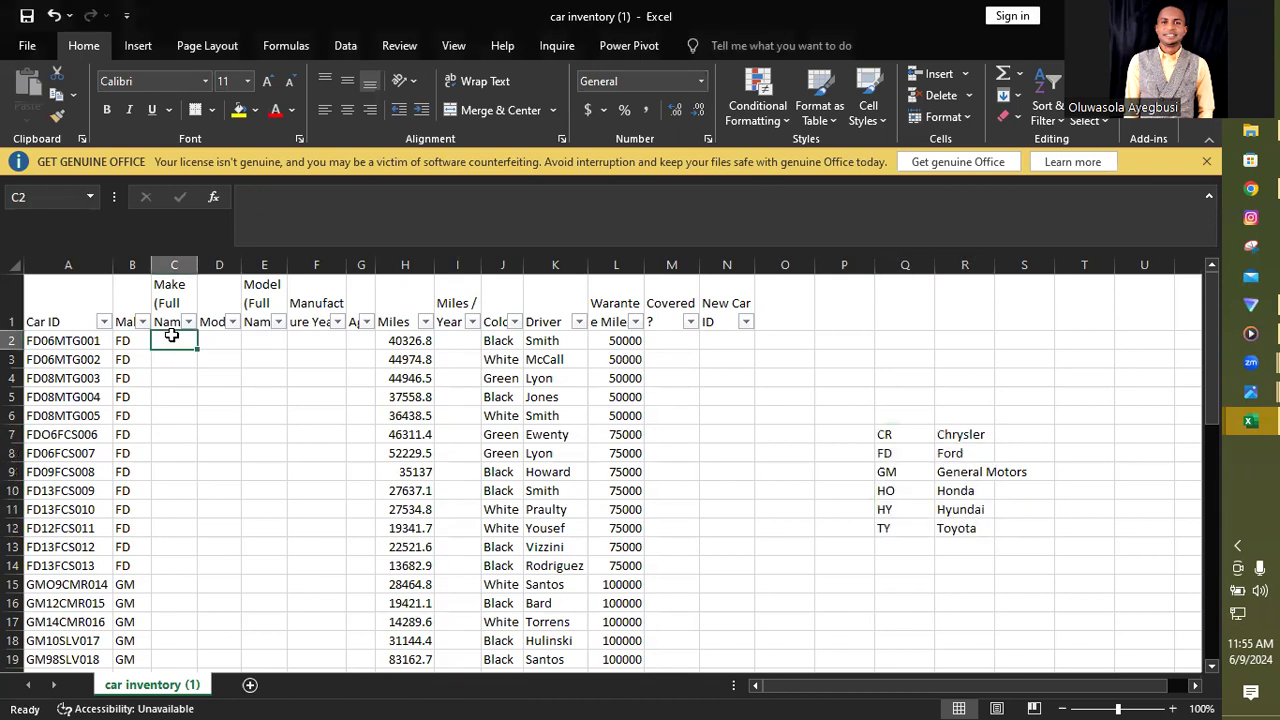
pyautogui.write('=vloo')
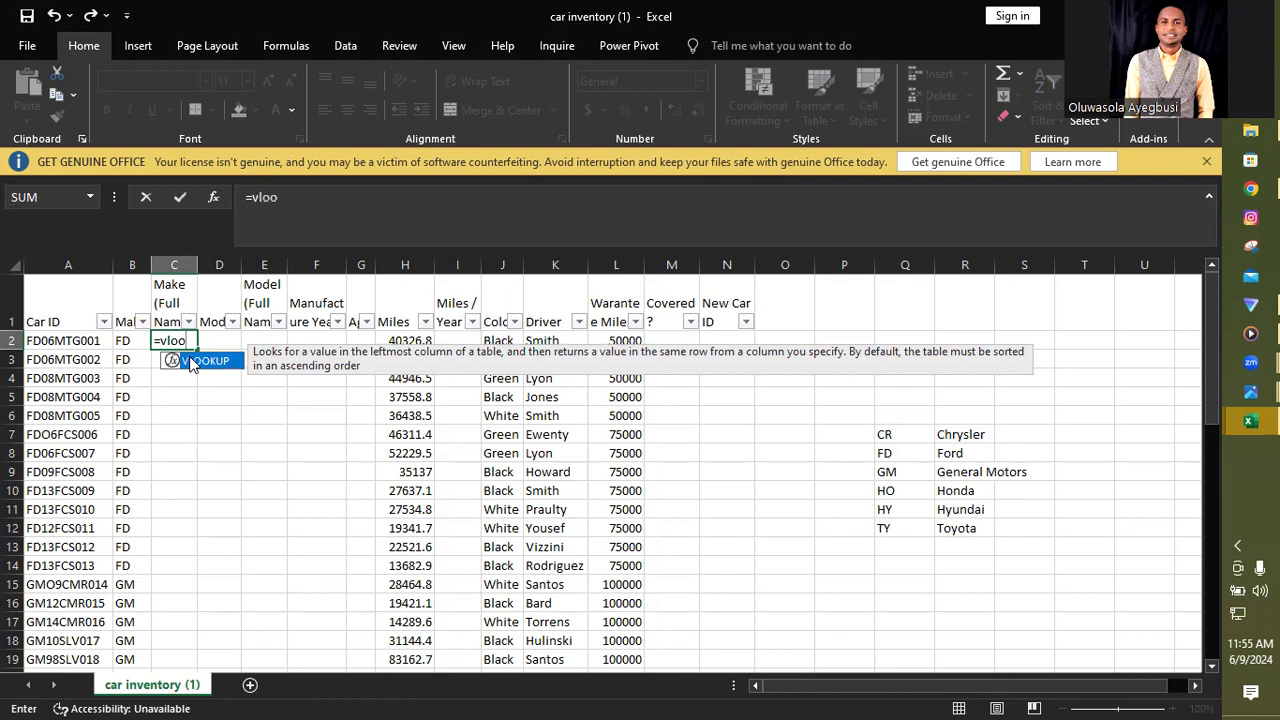
pyautogui.doubleClick(195, 361)
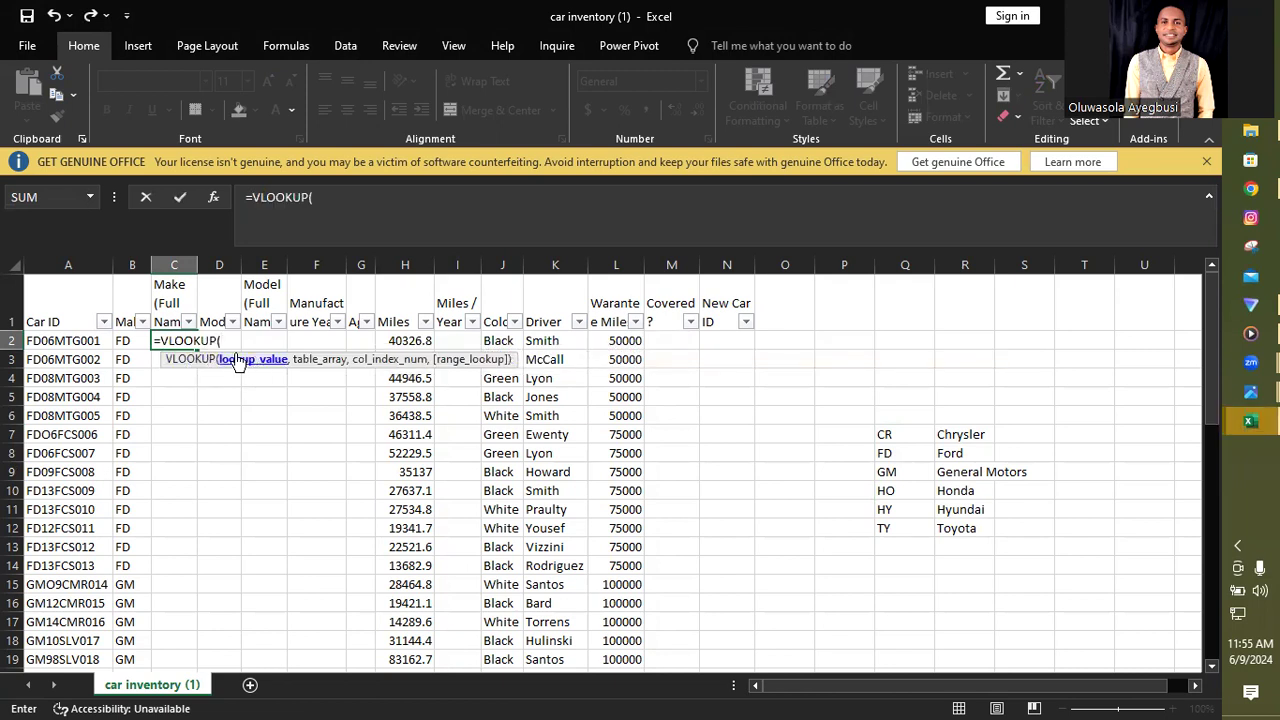
pyautogui.click(126, 342)
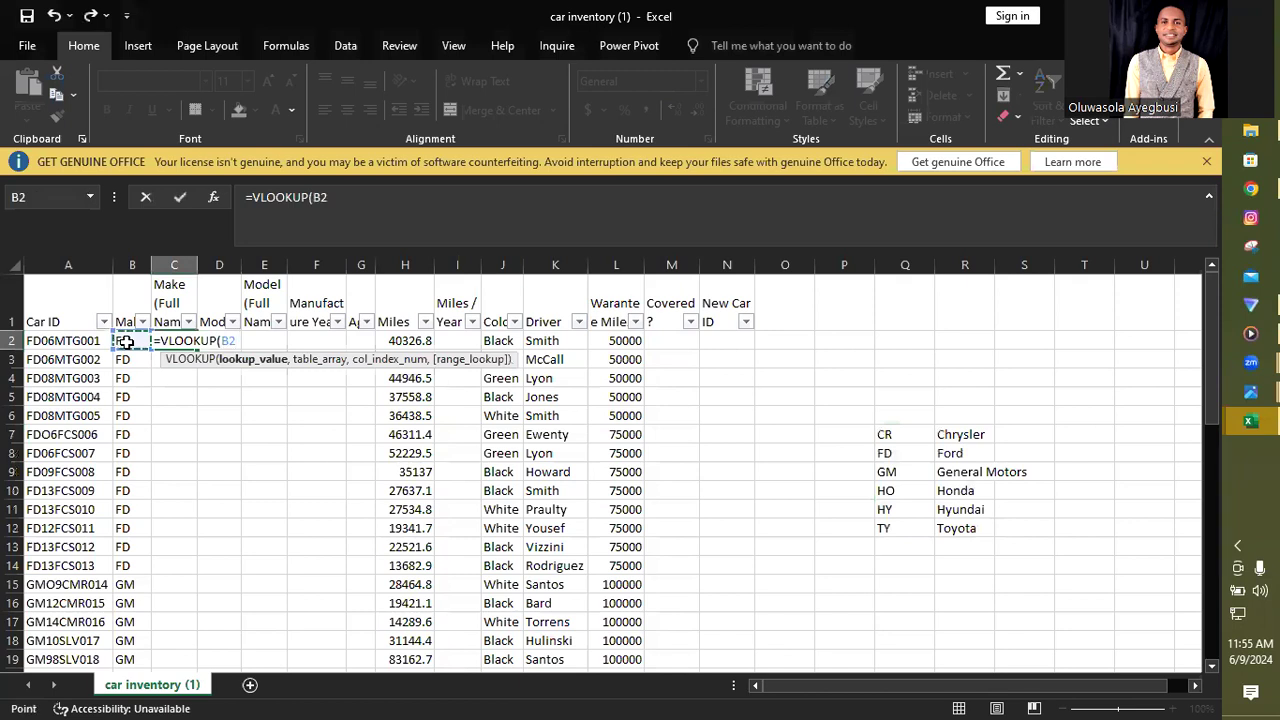
pyautogui.write(',')
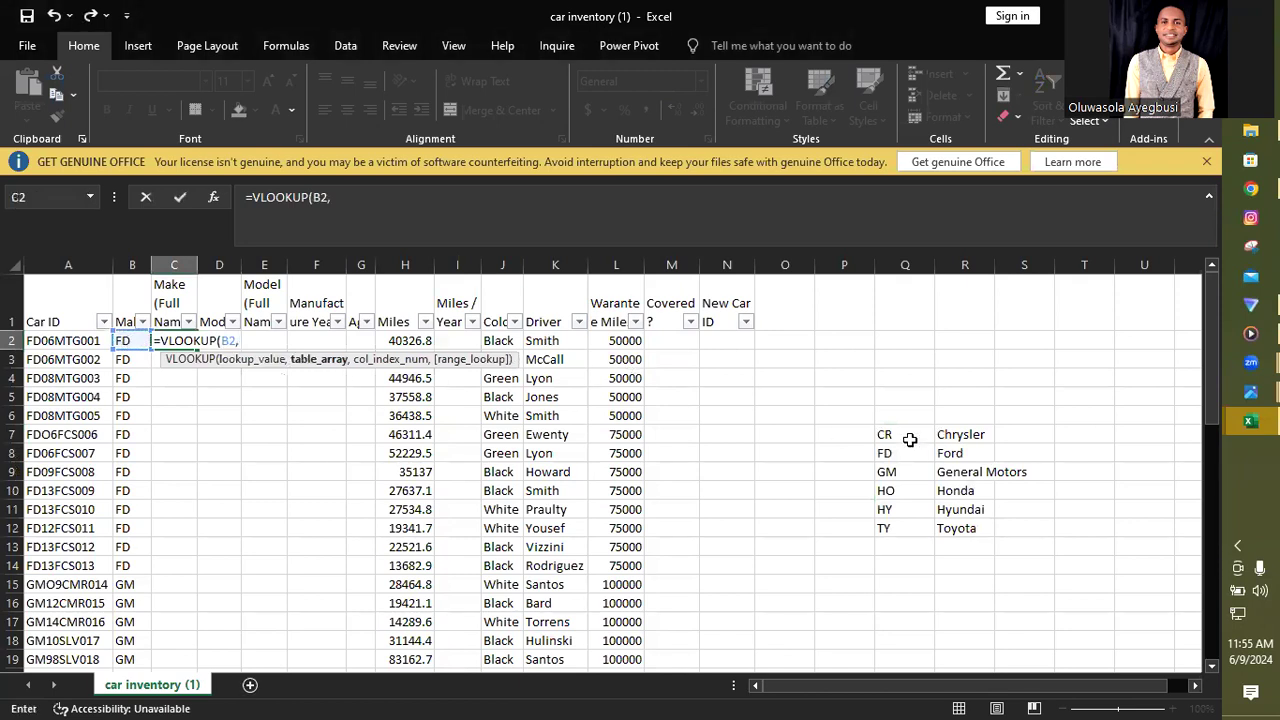
pyautogui.moveTo(888, 434); pyautogui.dragTo(962, 432)
pyautogui.moveTo(984, 494); pyautogui.dragTo(985, 541)
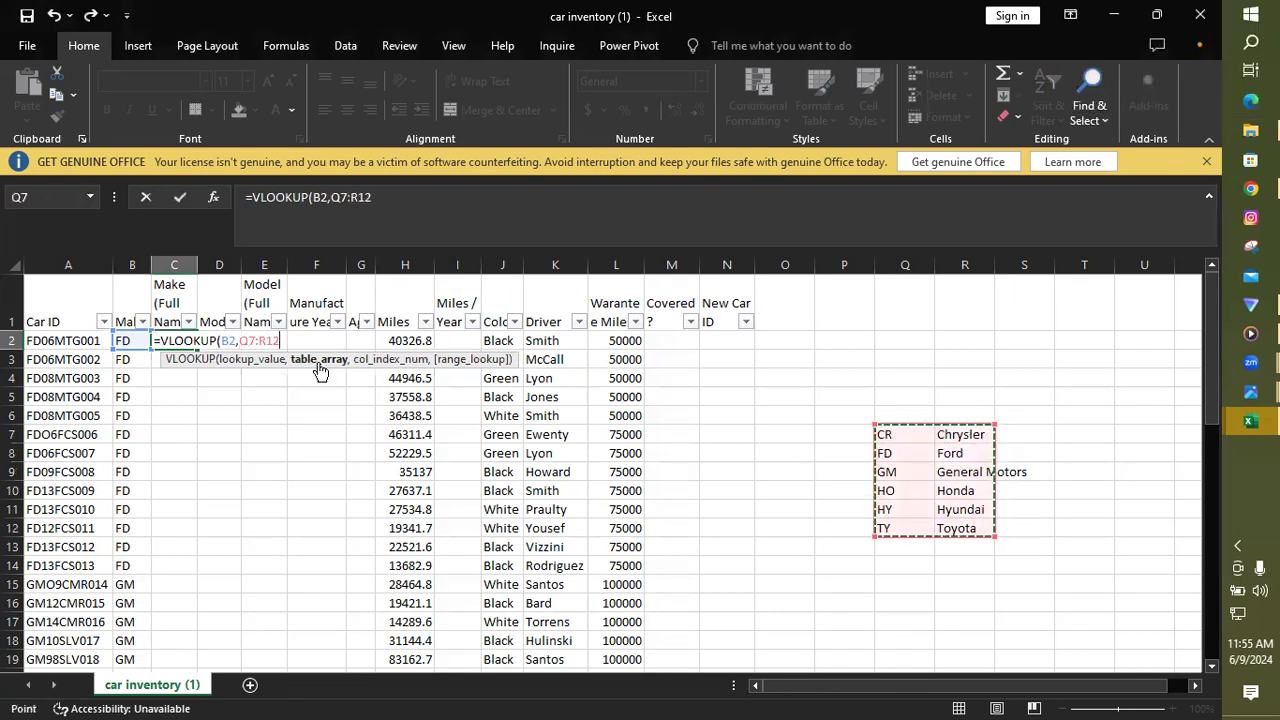
pyautogui.write(',2')
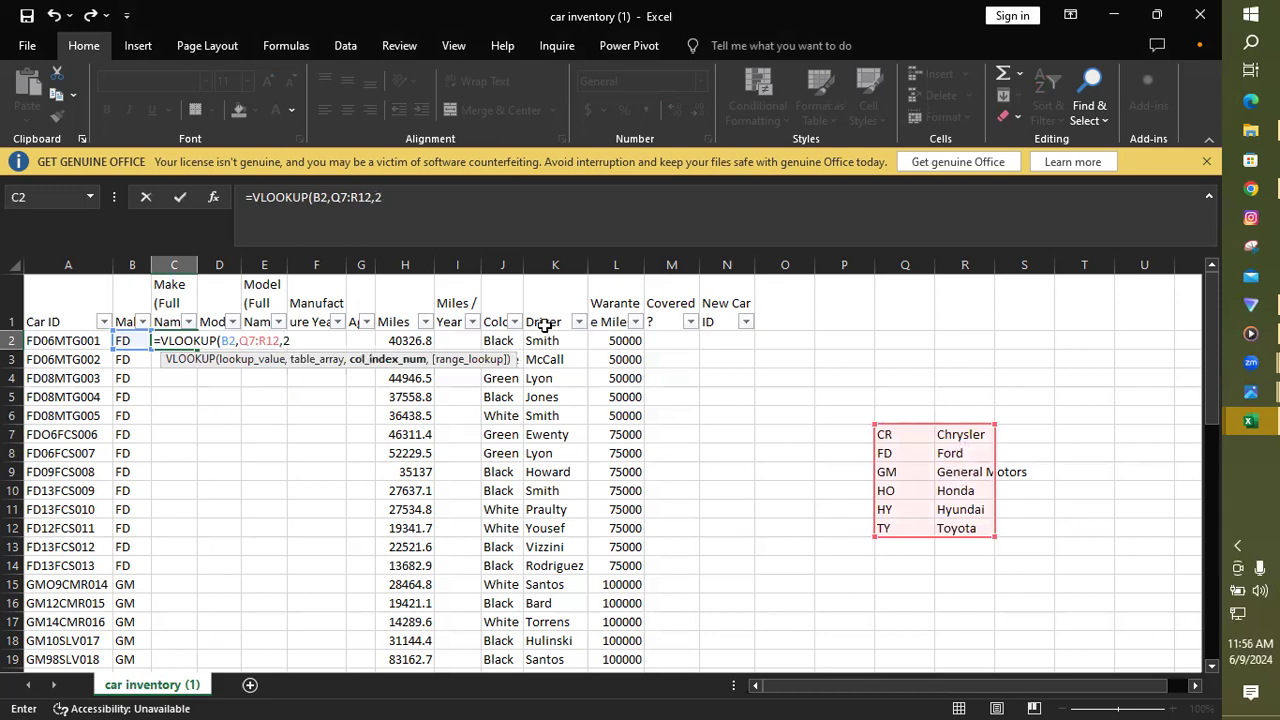
pyautogui.write(')')
pyautogui.press('Return')
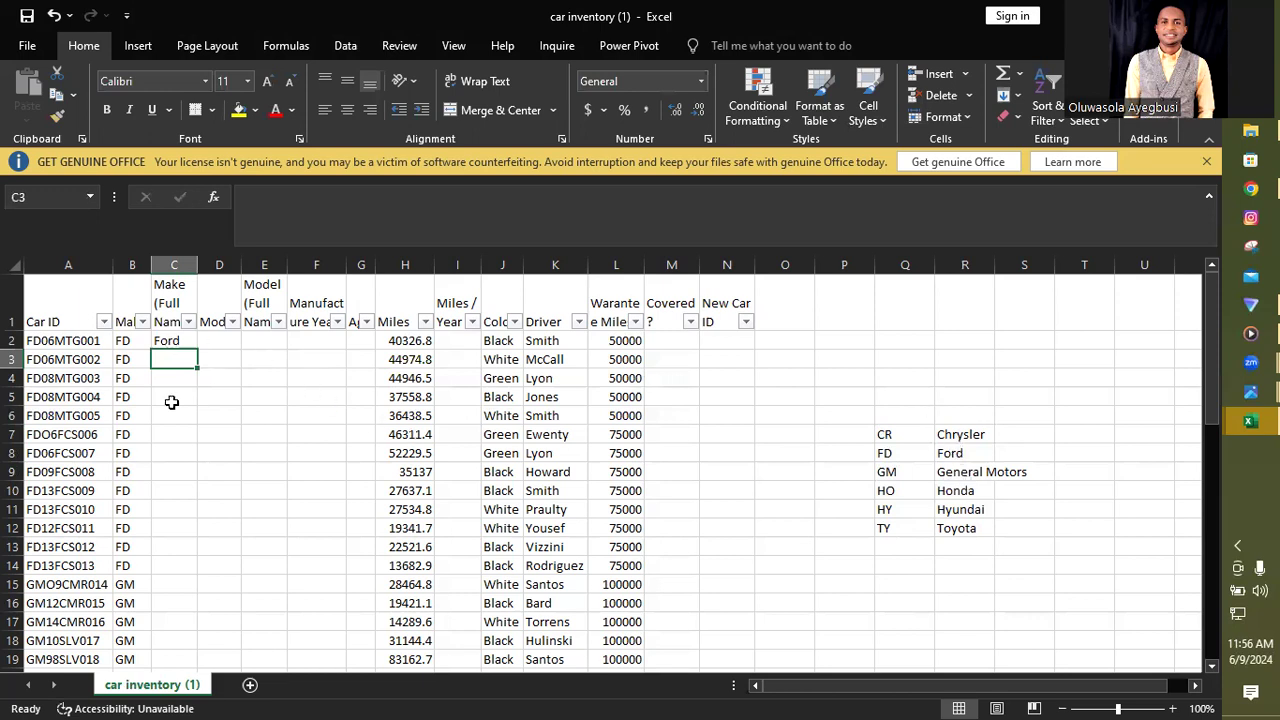
# - Review the lookup formula in C2 and fill it down the full make name column to C53
pyautogui.click(168, 342)
pyautogui.doubleClick(168, 342)
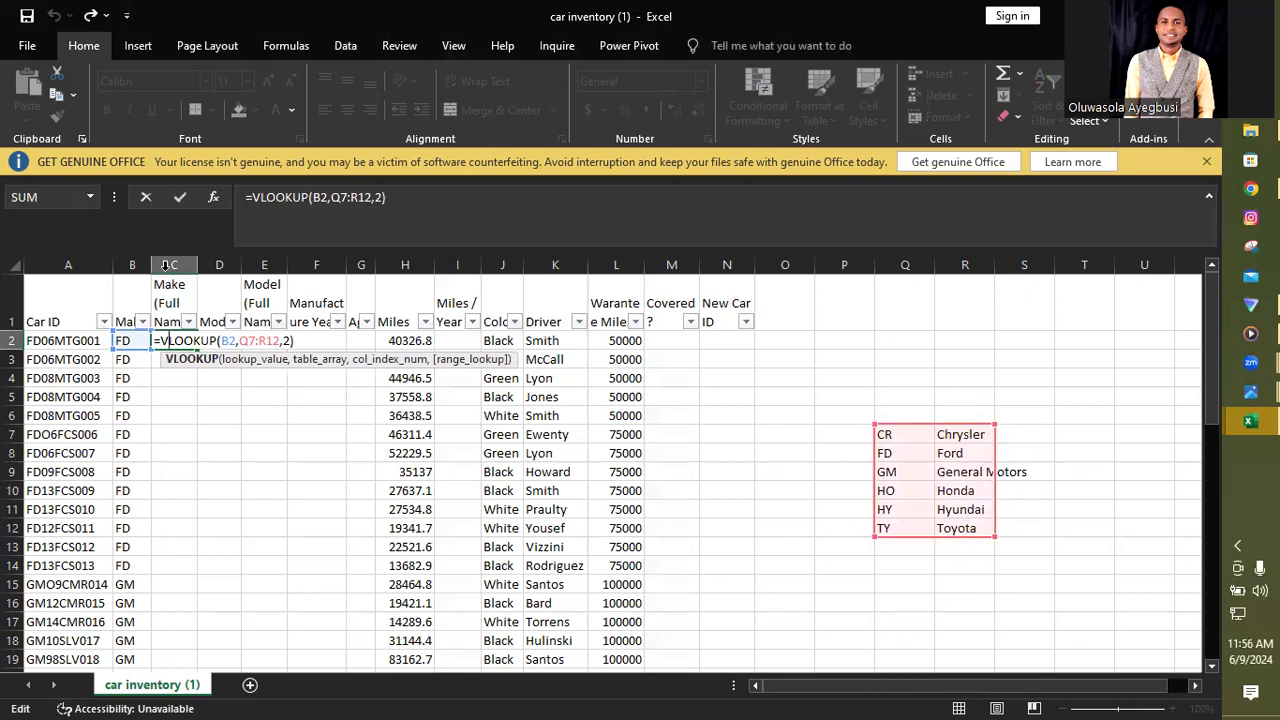
pyautogui.hotkey('ctrl', 'Return')
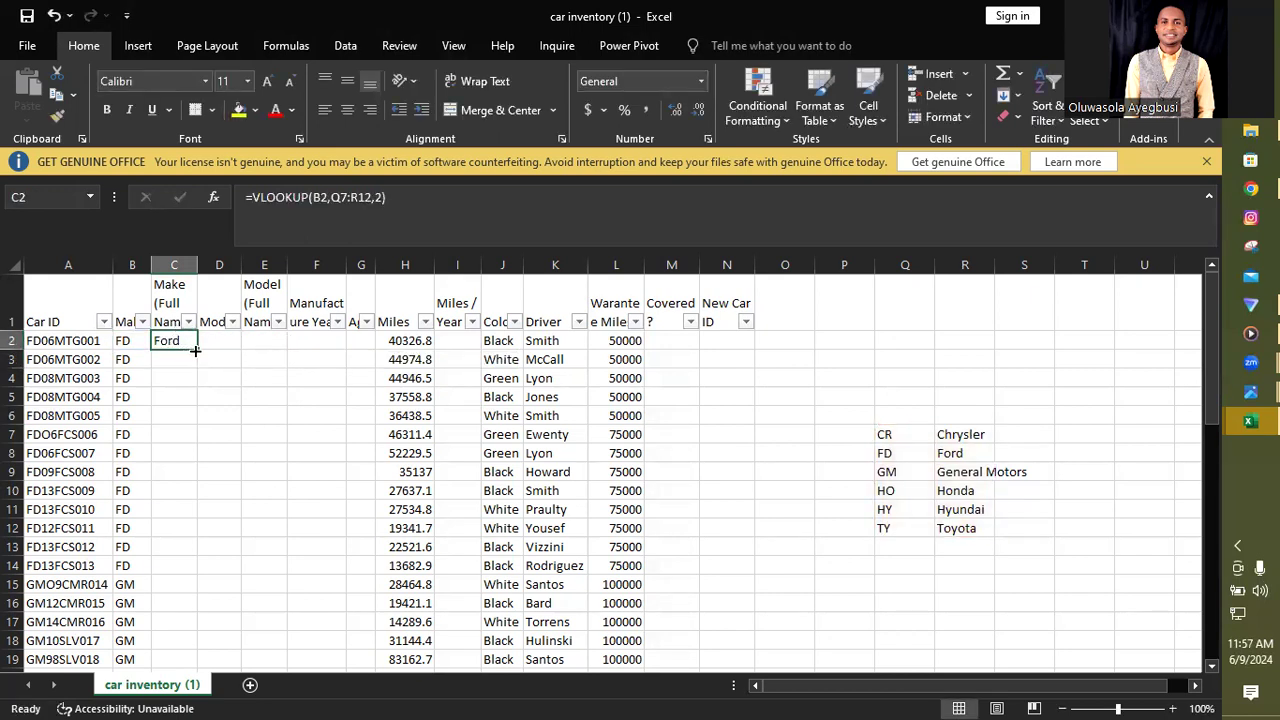
pyautogui.moveTo(195, 350); pyautogui.dragTo(186, 572)
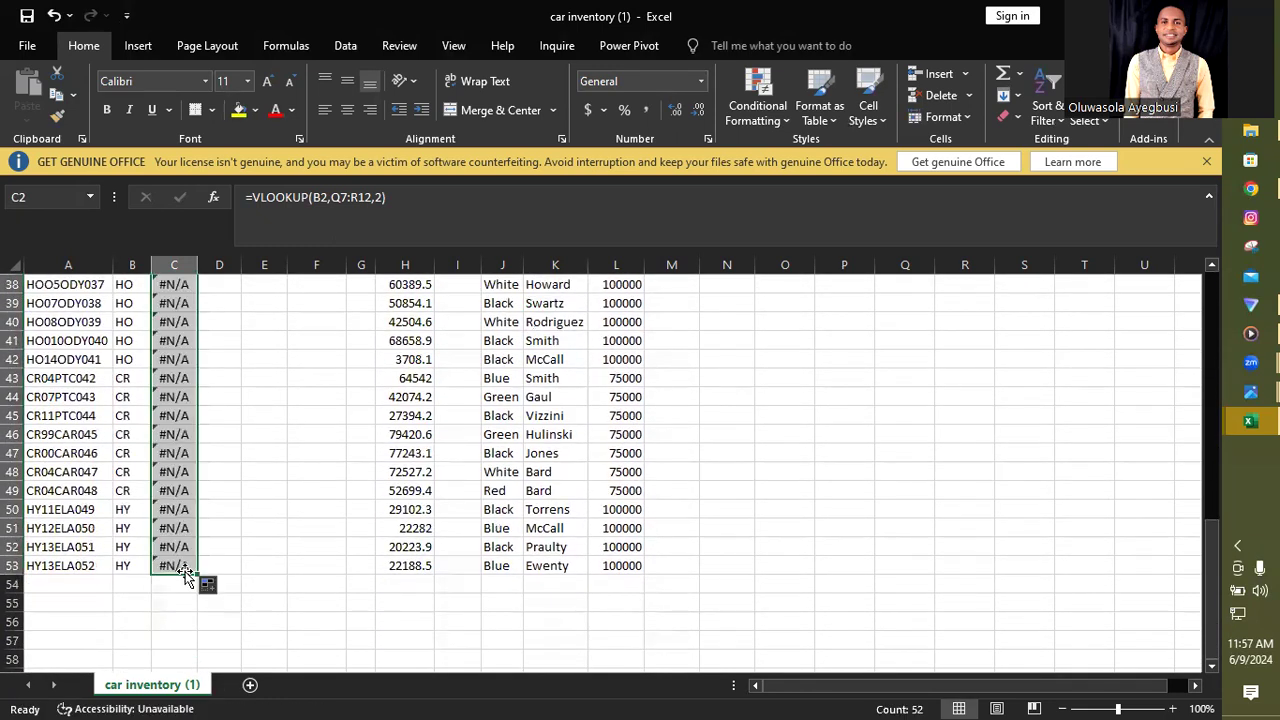
pyautogui.moveTo(1216, 611); pyautogui.dragTo(1207, 353)
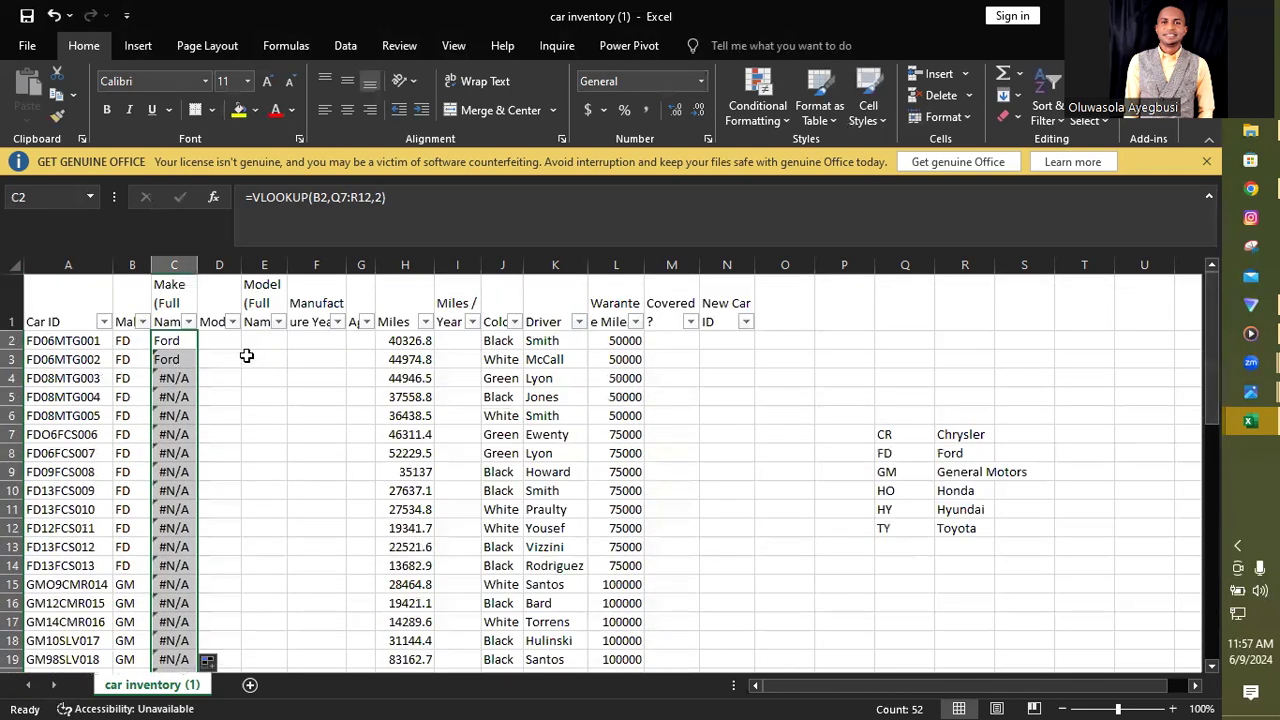
# - Examine the lookup formulas in C2 to C5 to compare which table range each one references
pyautogui.doubleClick(176, 373)
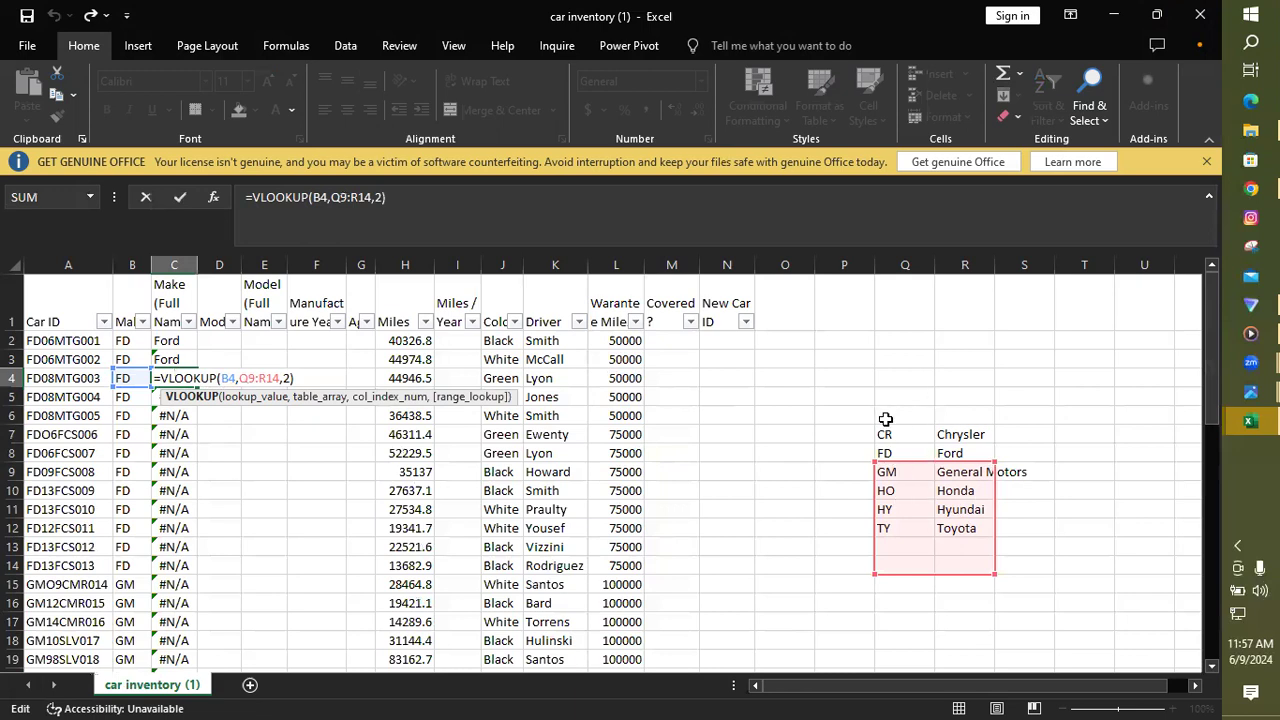
pyautogui.press('Return')
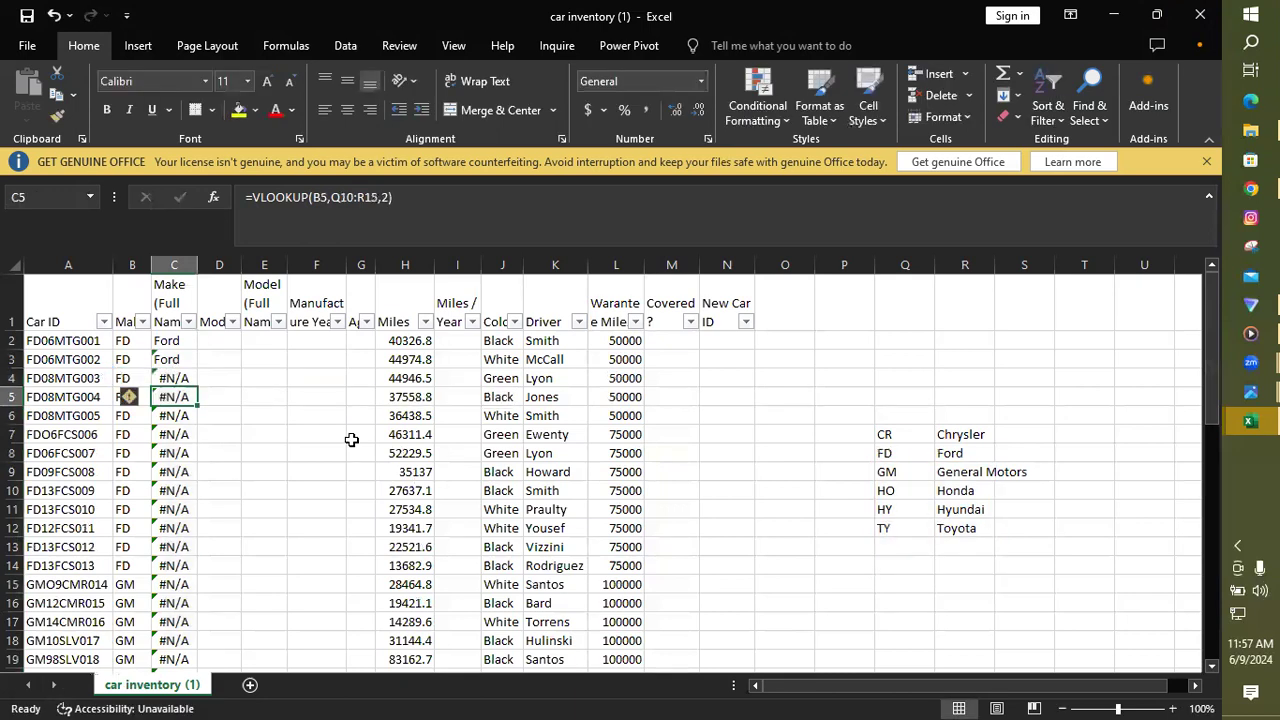
pyautogui.doubleClick(172, 341)
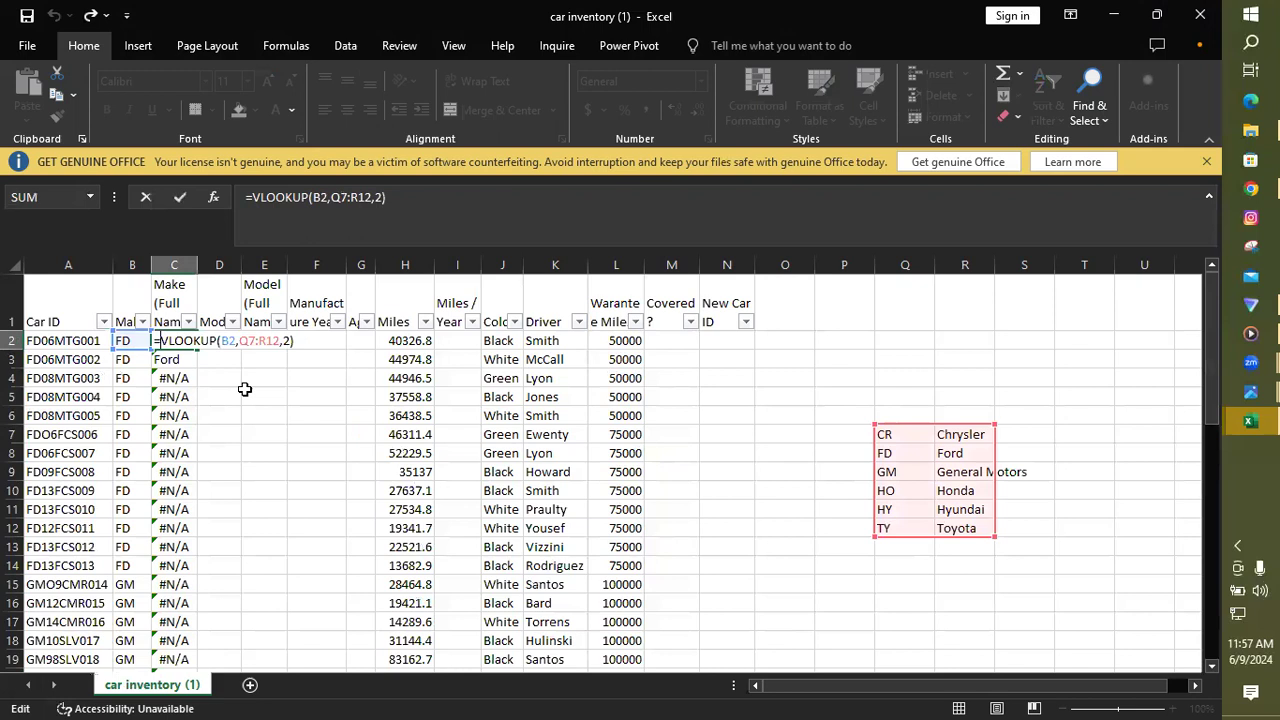
pyautogui.press('Return')
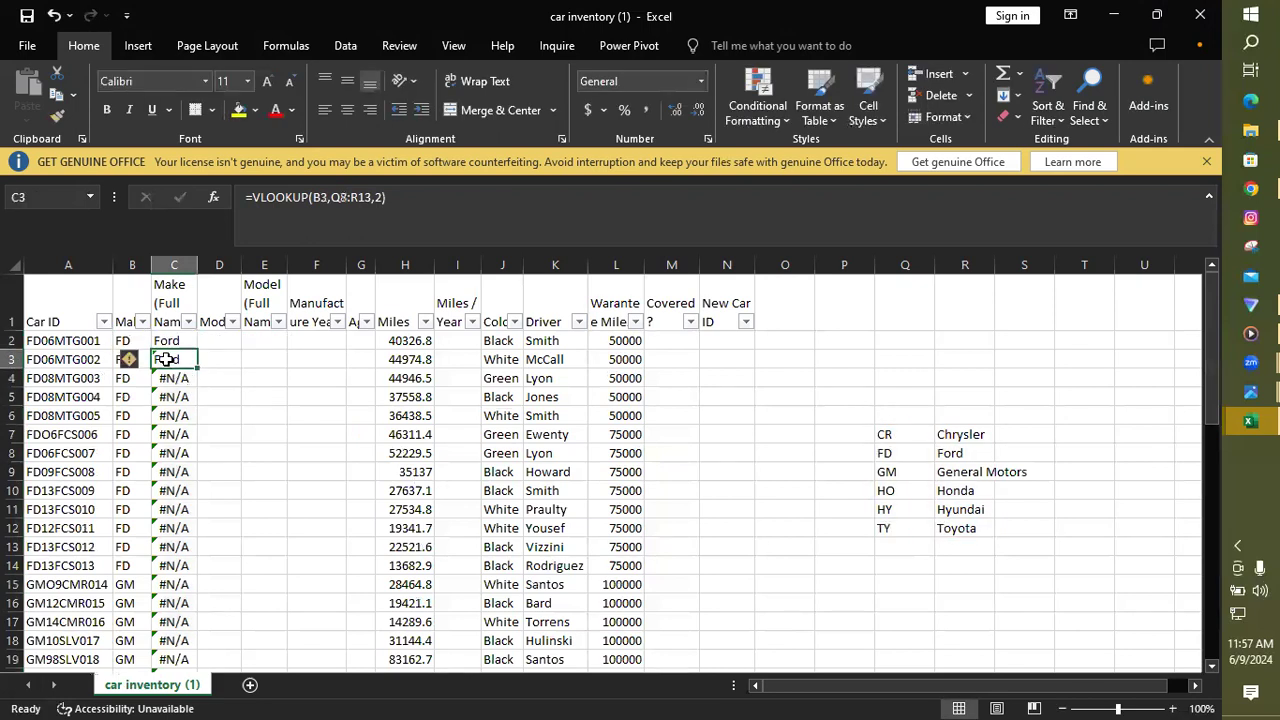
pyautogui.doubleClick(164, 357)
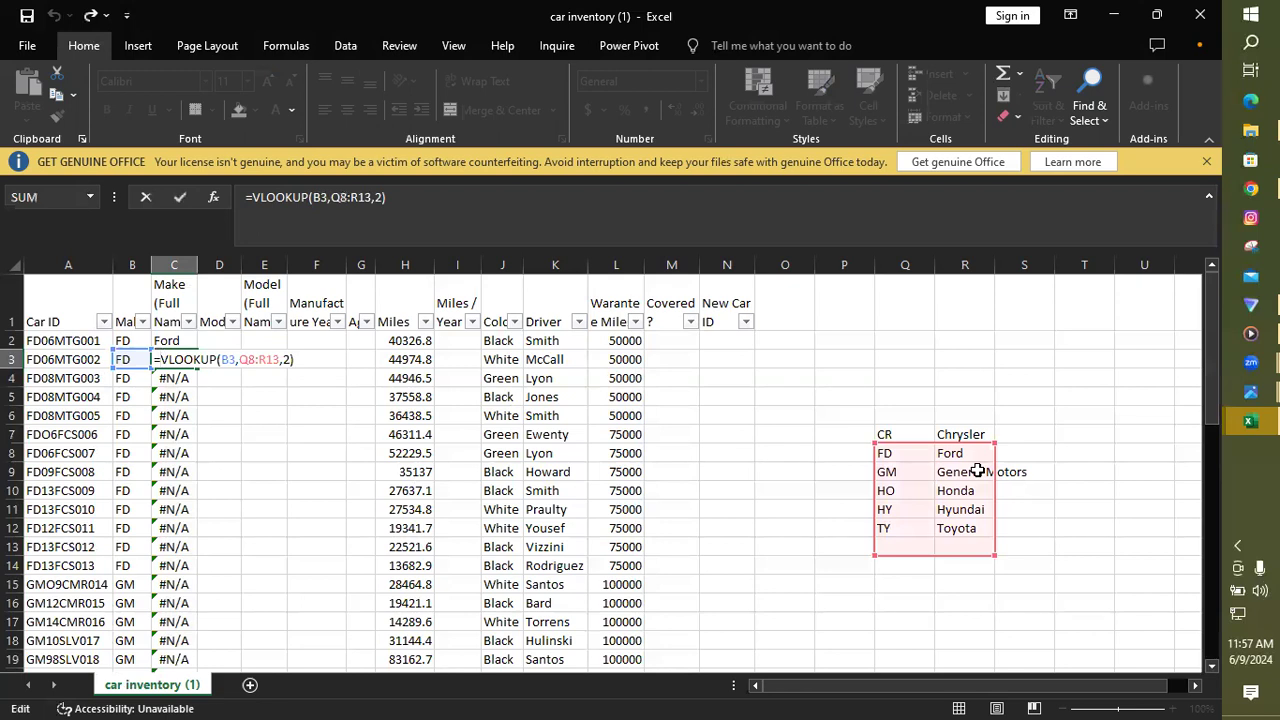
pyautogui.press('Return')
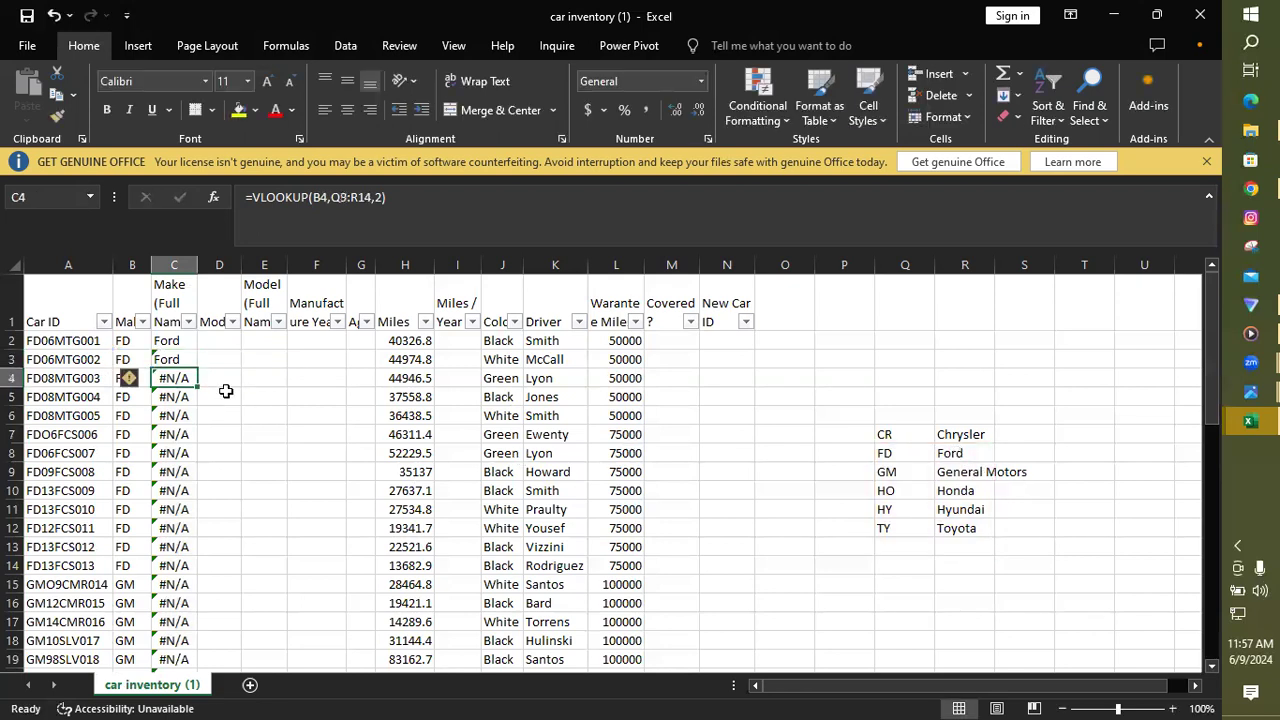
pyautogui.doubleClick(160, 379)
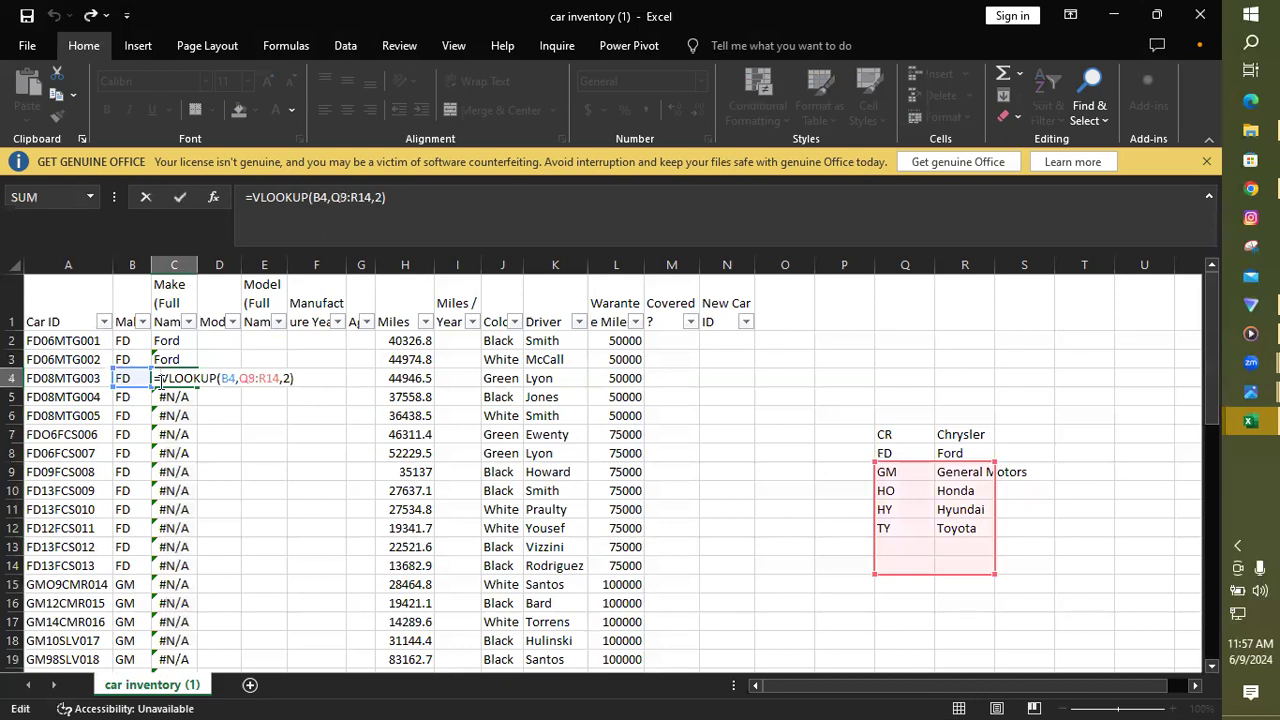
pyautogui.press('Return')
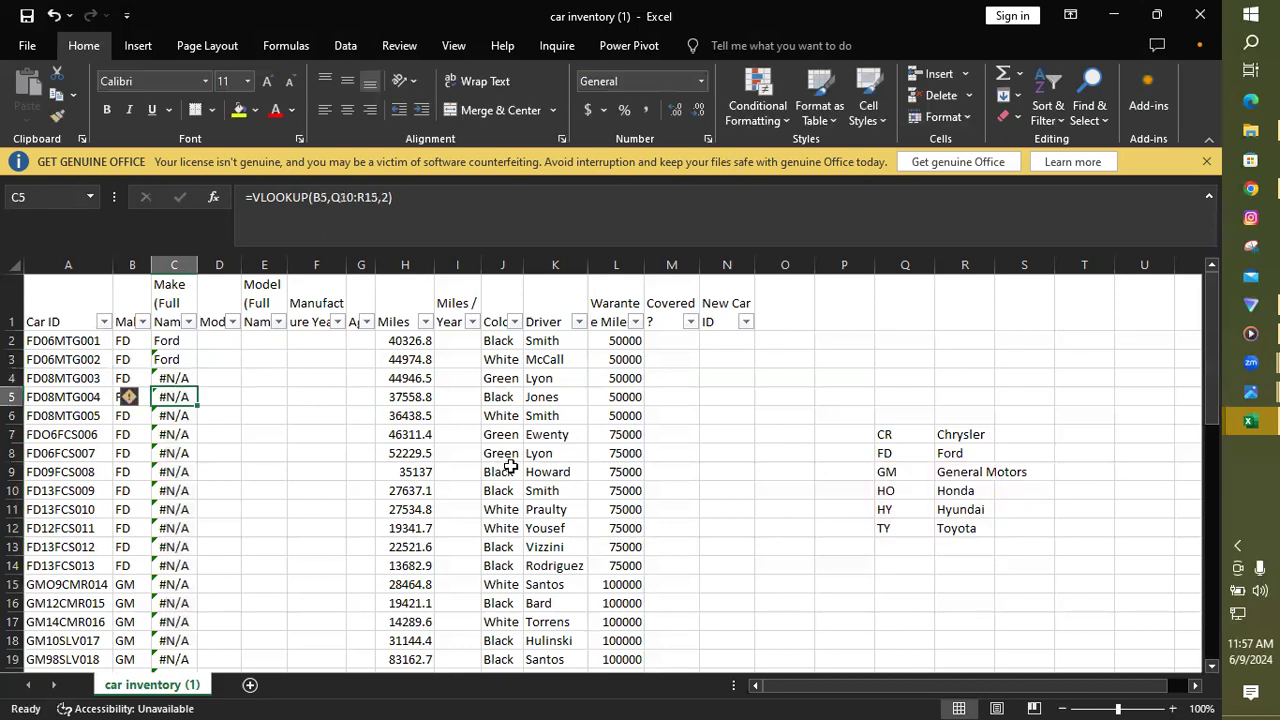
pyautogui.doubleClick(168, 397)
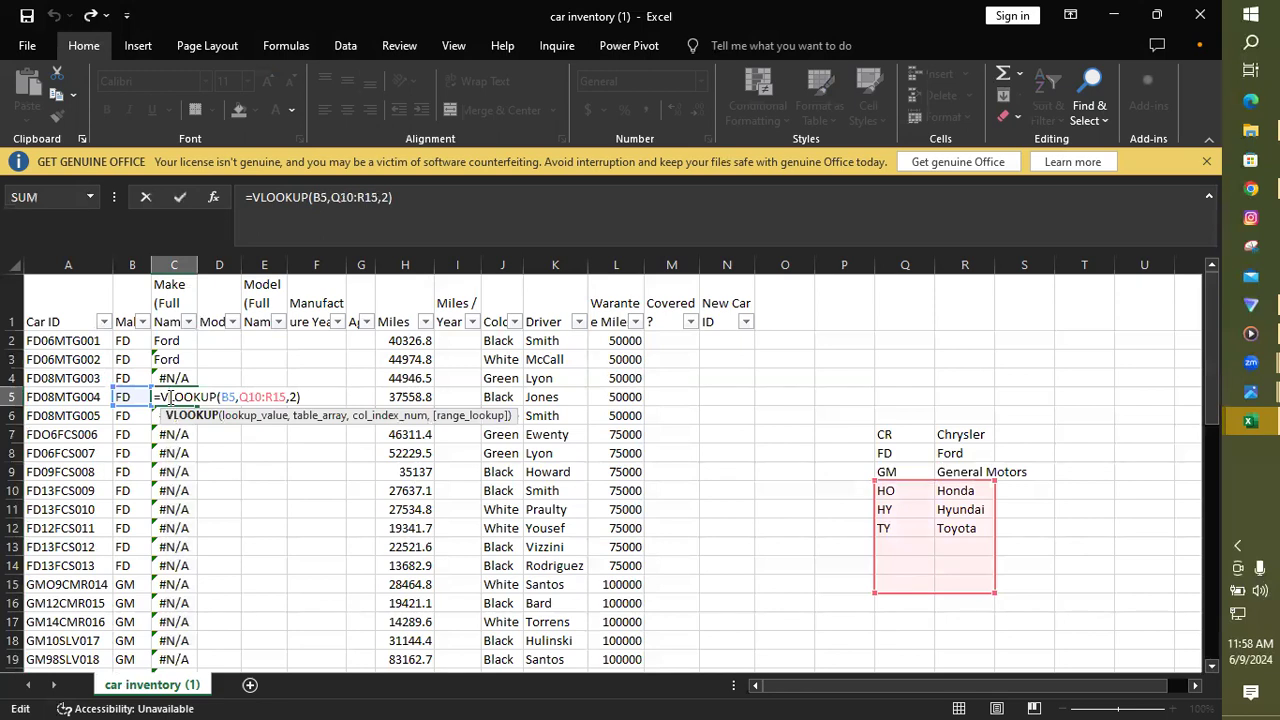
pyautogui.press('Return')
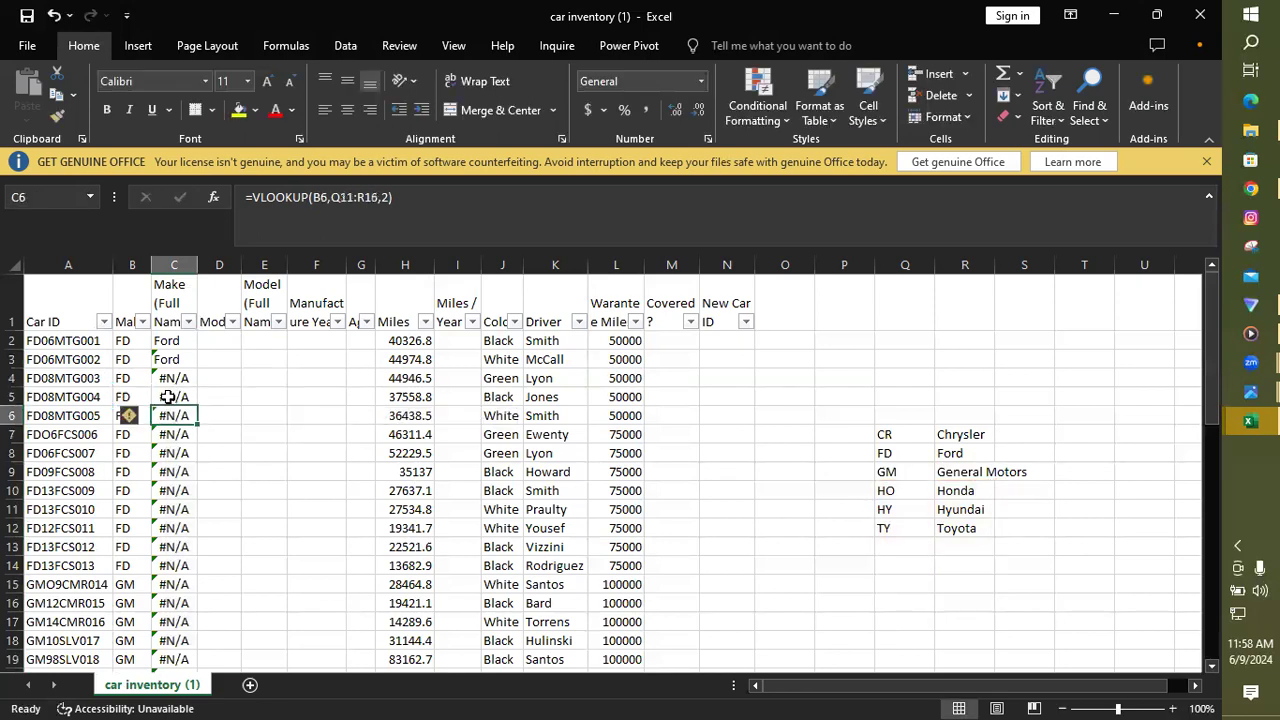
# - Lock the lookup table's rows in C2 by changing the formula to =VLOOKUP(B2,Q$7:R$12,2)
pyautogui.doubleClick(173, 340)
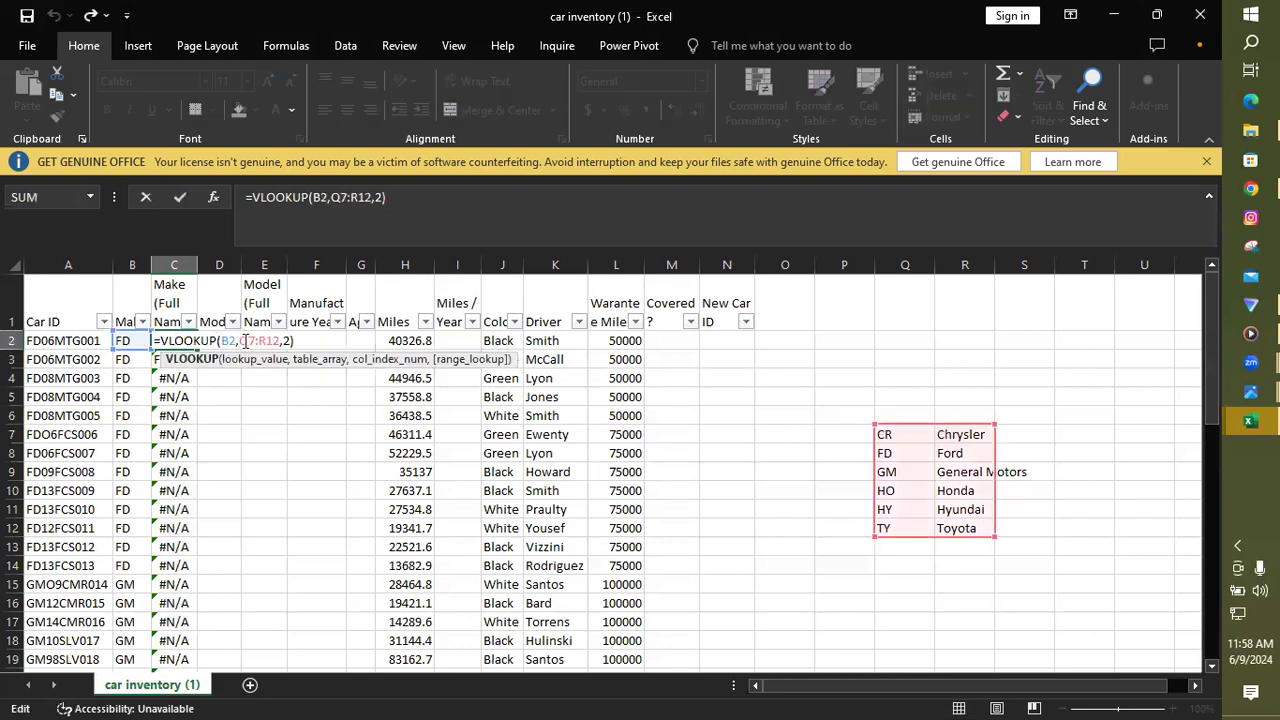
pyautogui.click(249, 341)
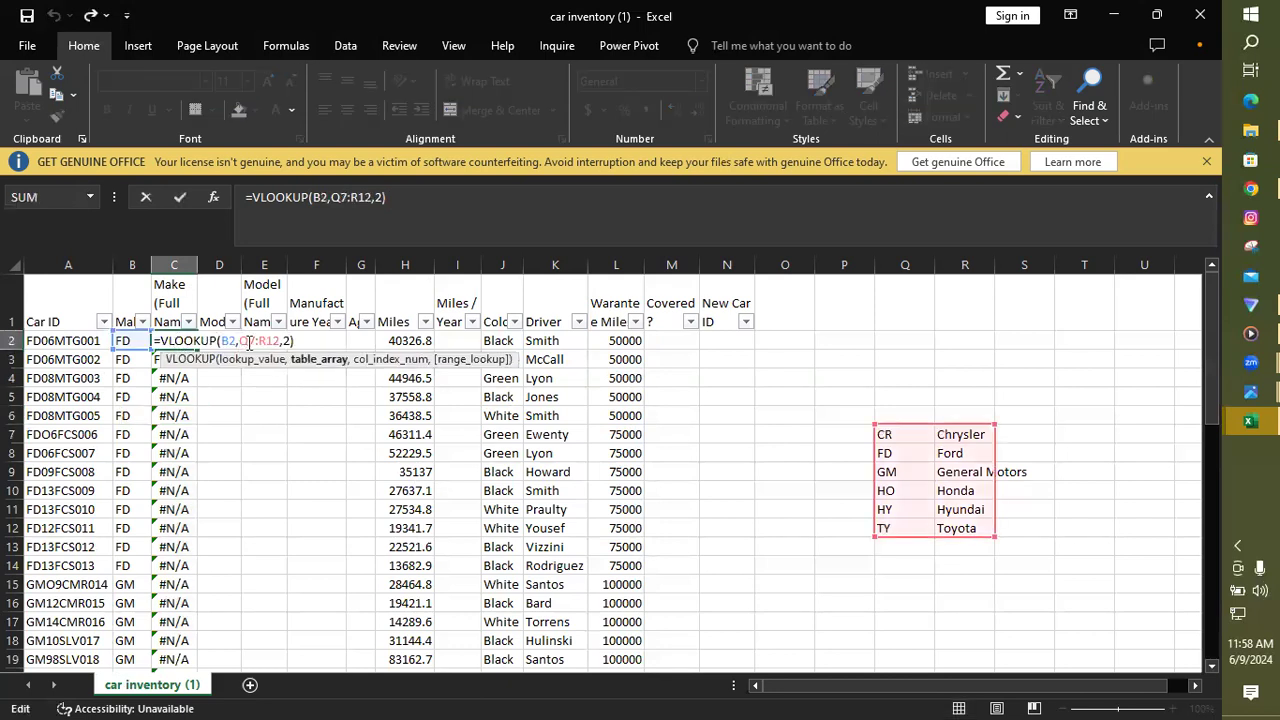
pyautogui.write('$7:R')
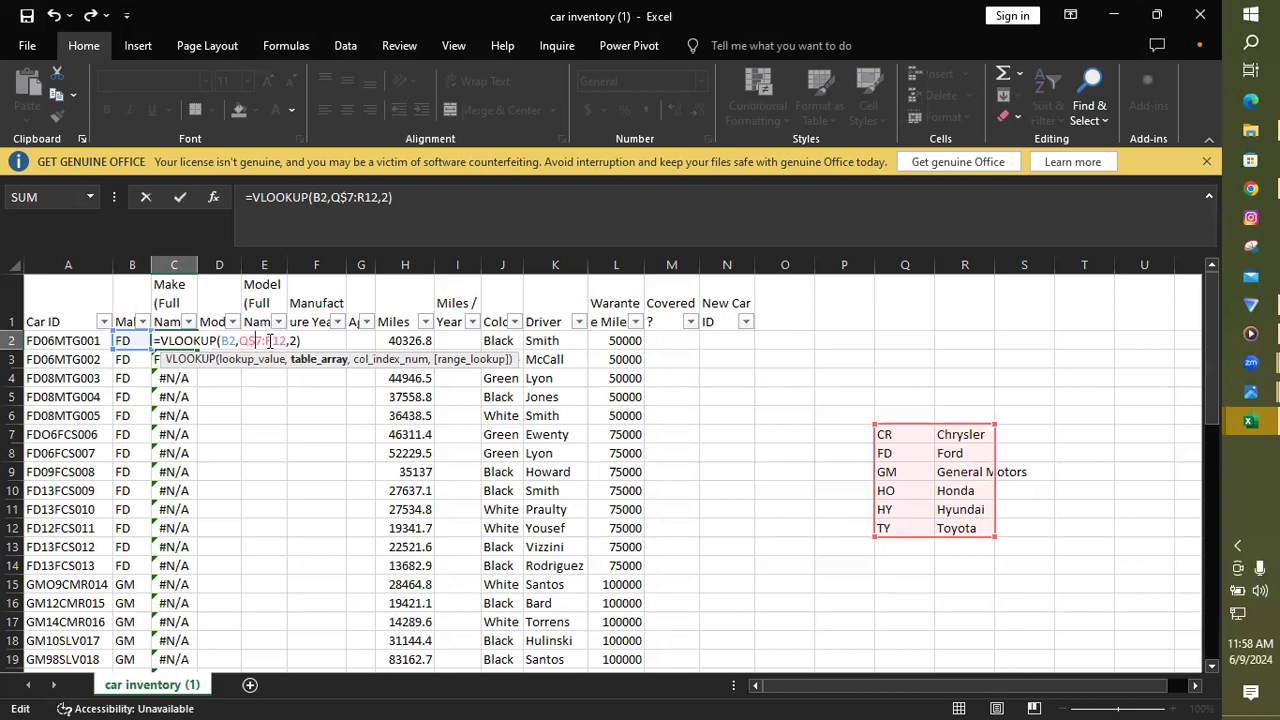
pyautogui.write('$')
pyautogui.hotkey('ctrl', 'Return')
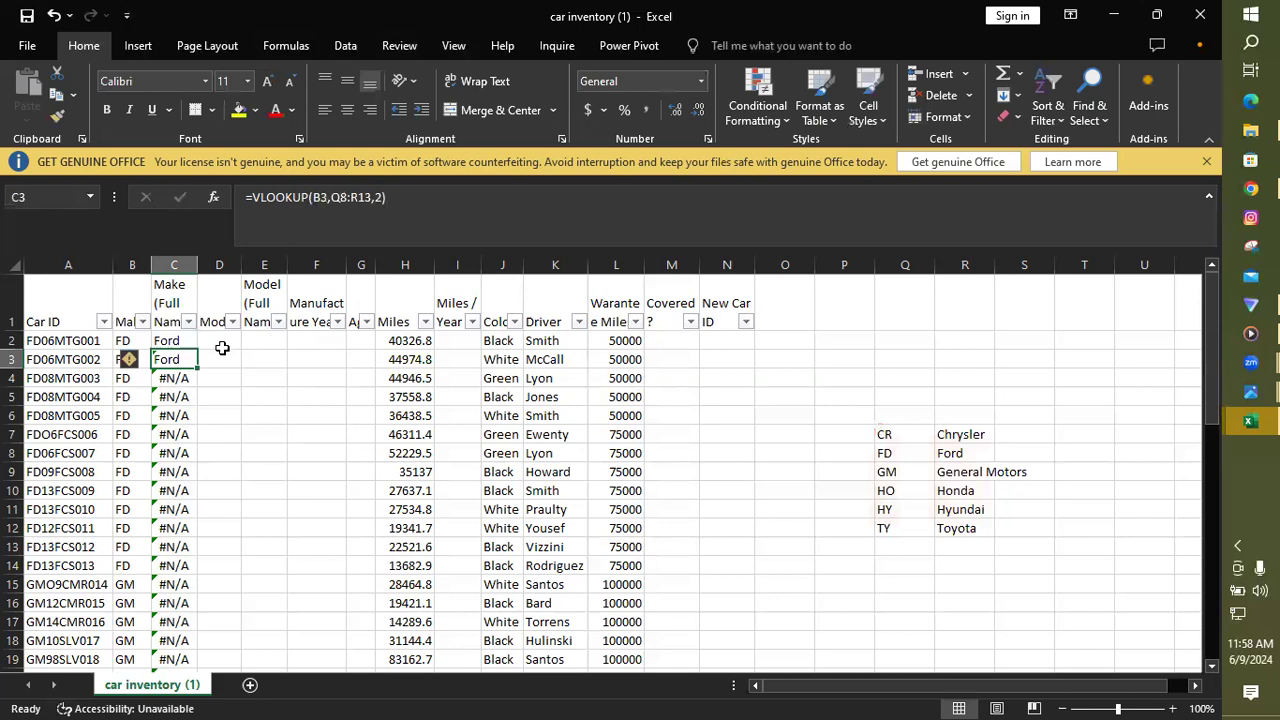
# - Try filling the row-locked formula from C2 down to C53, undo the fill, and recheck the table range in C5
pyautogui.moveTo(193, 346); pyautogui.dragTo(180, 416)
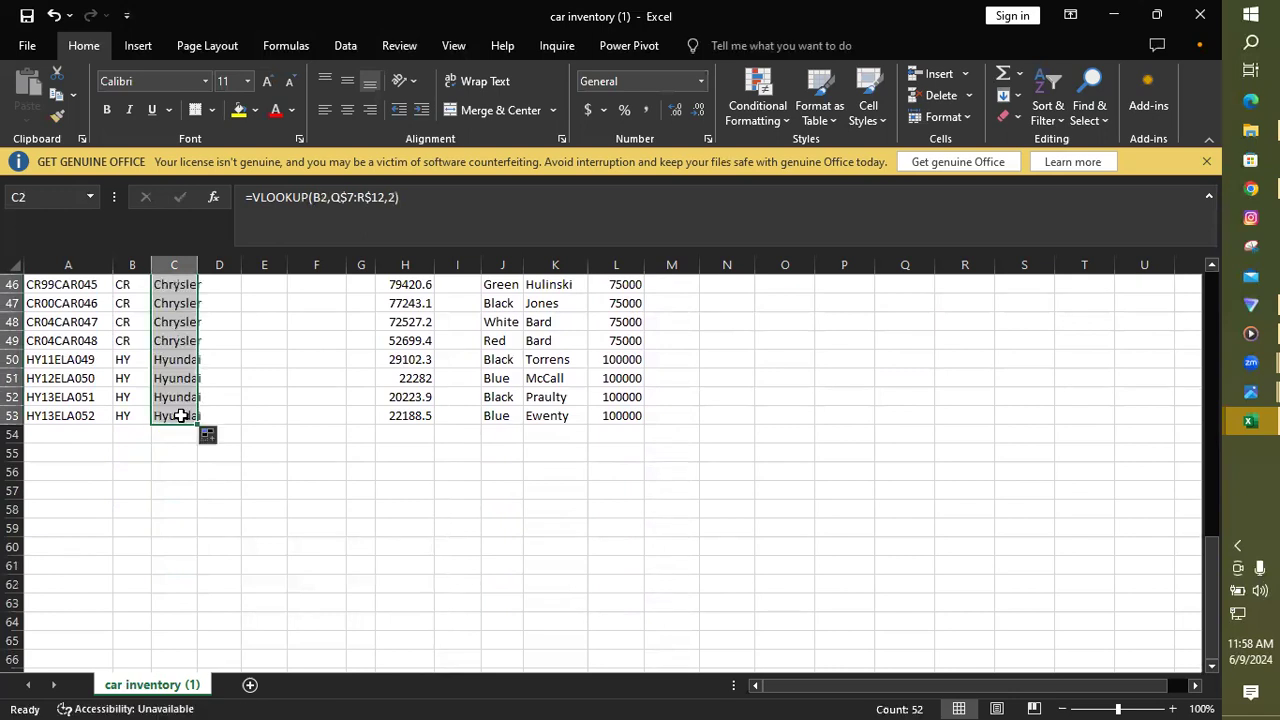
pyautogui.hotkey('ctrl', 'z')
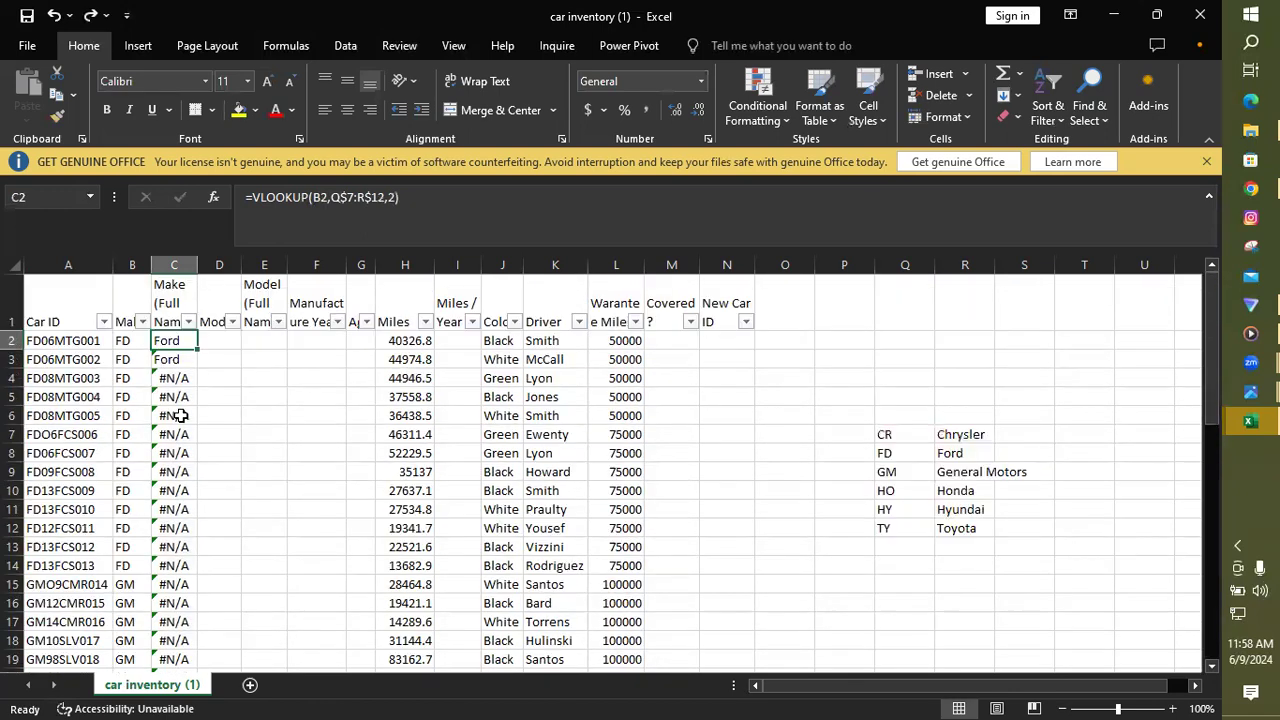
pyautogui.doubleClick(175, 397)
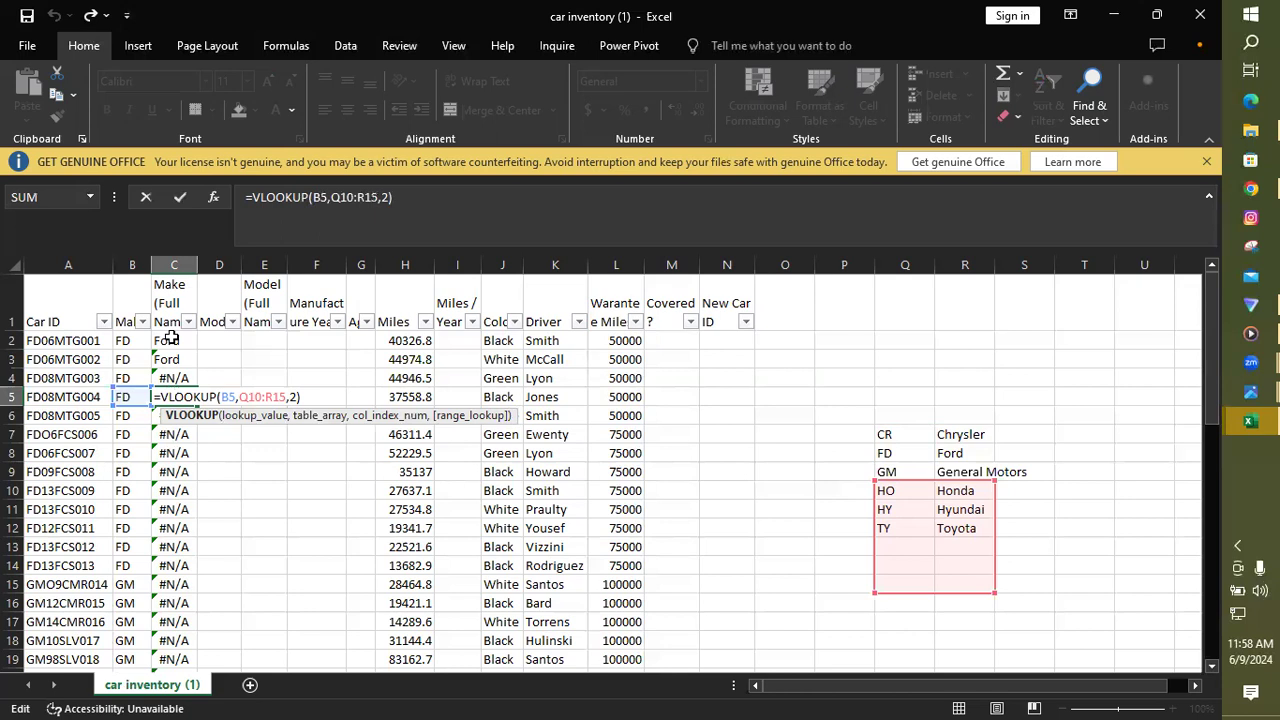
pyautogui.press('Return')
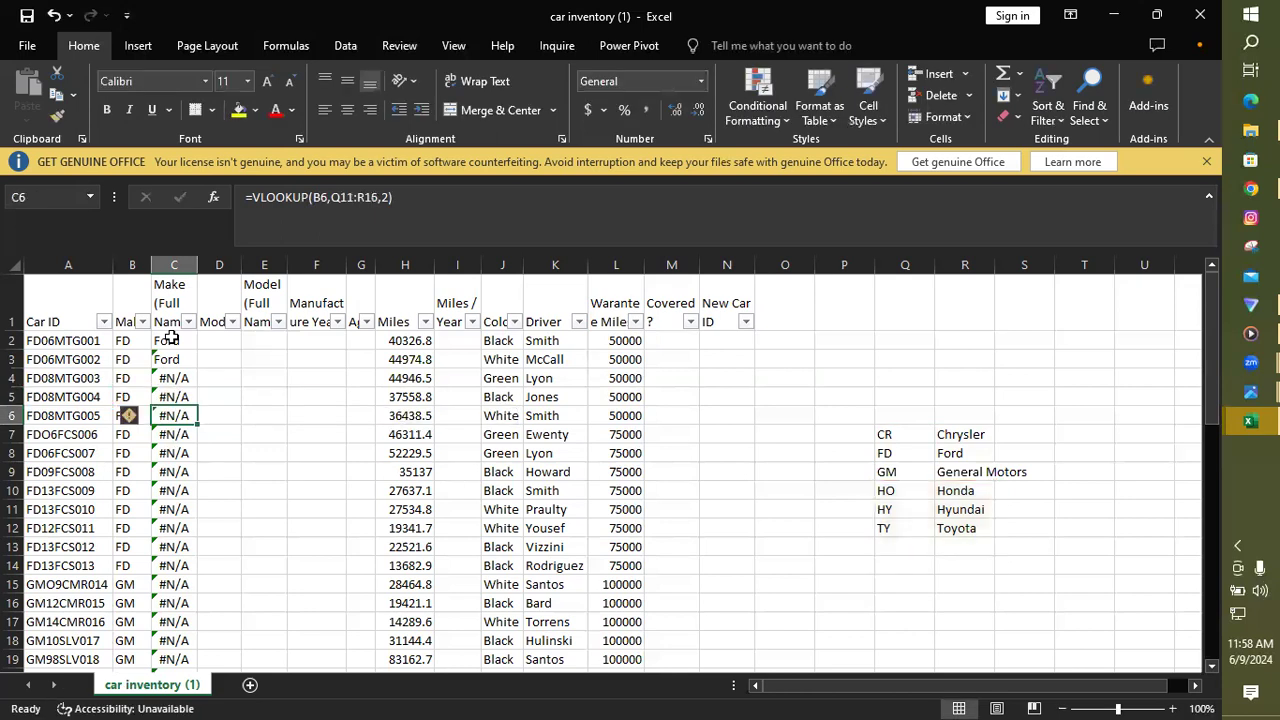
# - Recheck the row-locked lookup formula in C2 and fill it down the full make name column to C53
pyautogui.doubleClick(172, 340)
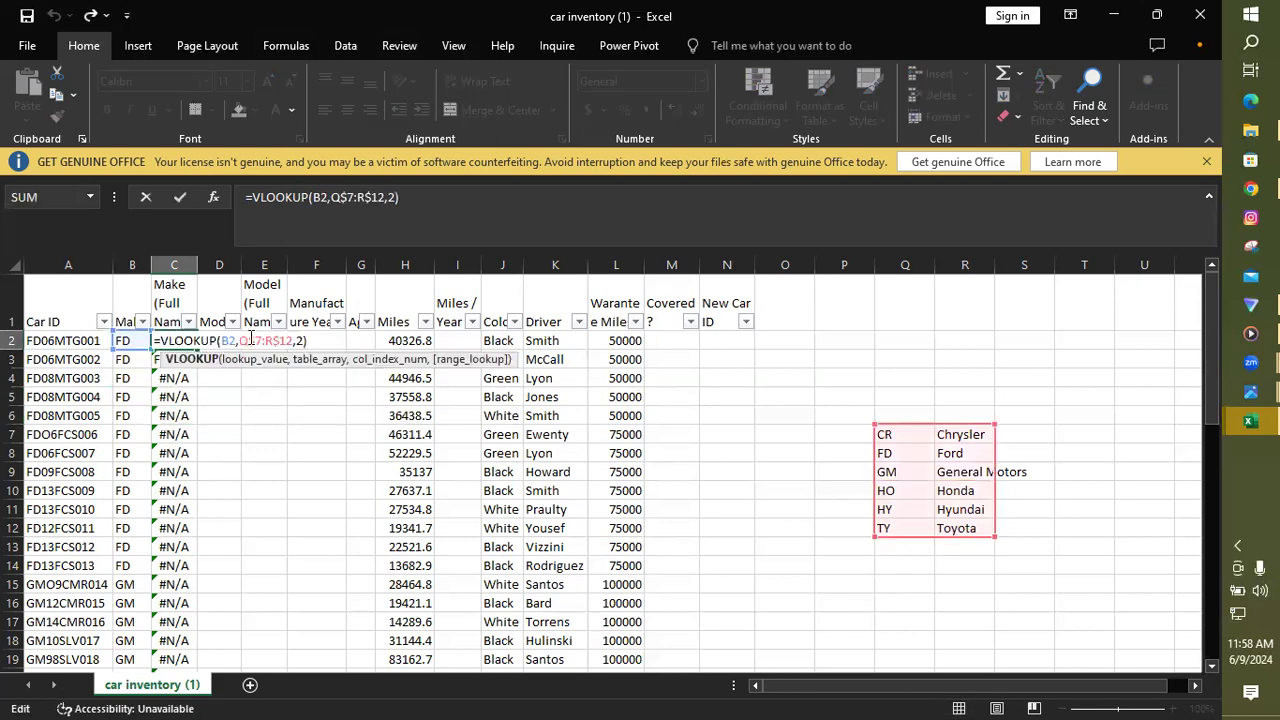
pyautogui.press('Return')
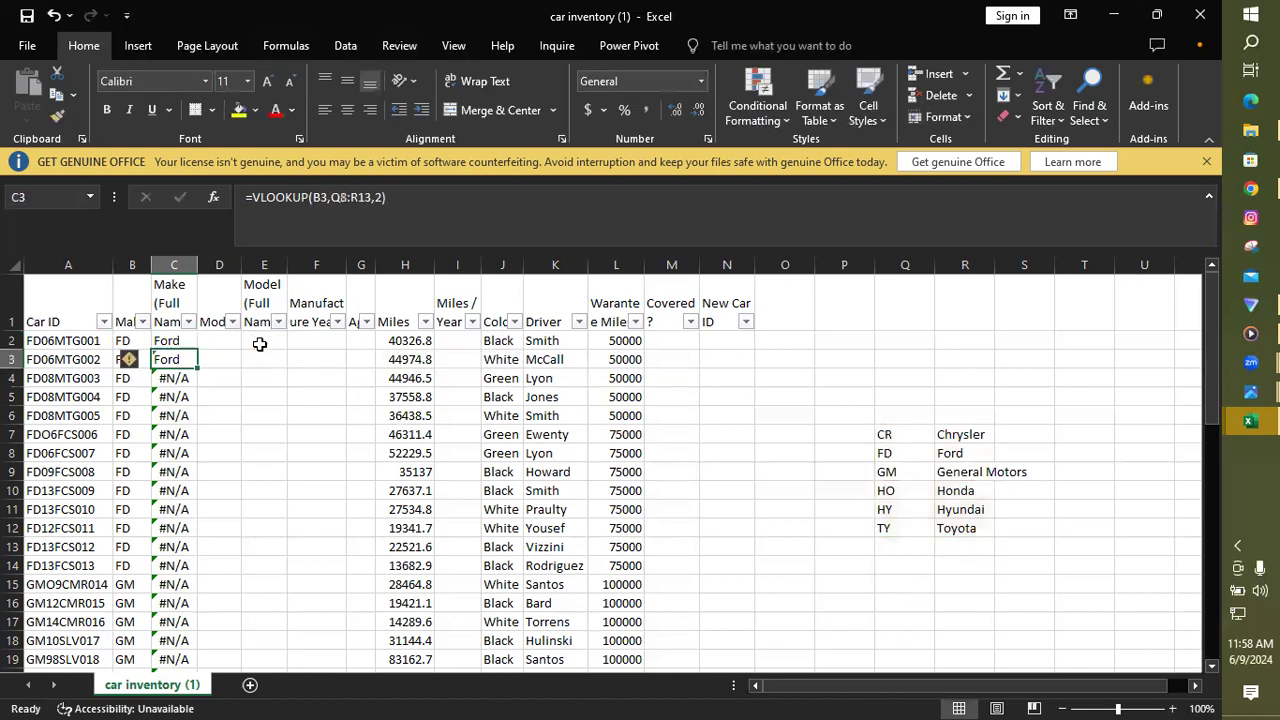
pyautogui.click(183, 341)
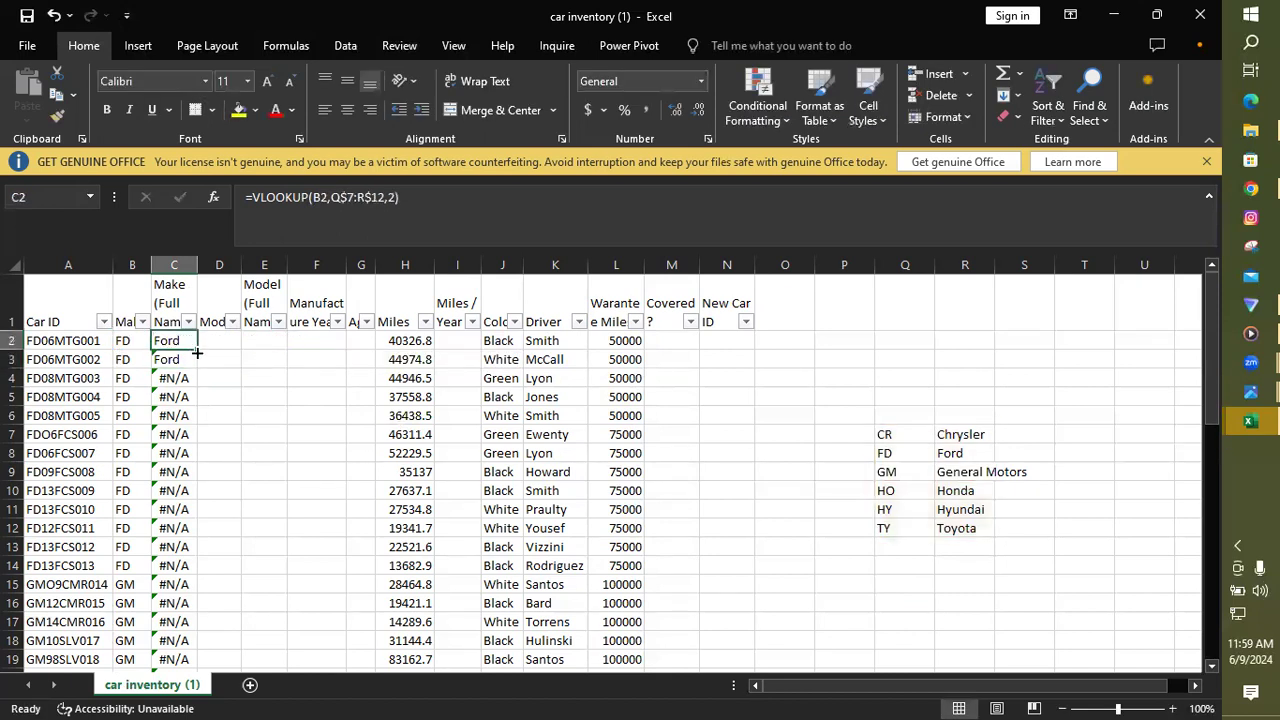
pyautogui.moveTo(196, 348); pyautogui.dragTo(187, 693)
pyautogui.moveTo(188, 688); pyautogui.dragTo(177, 625)
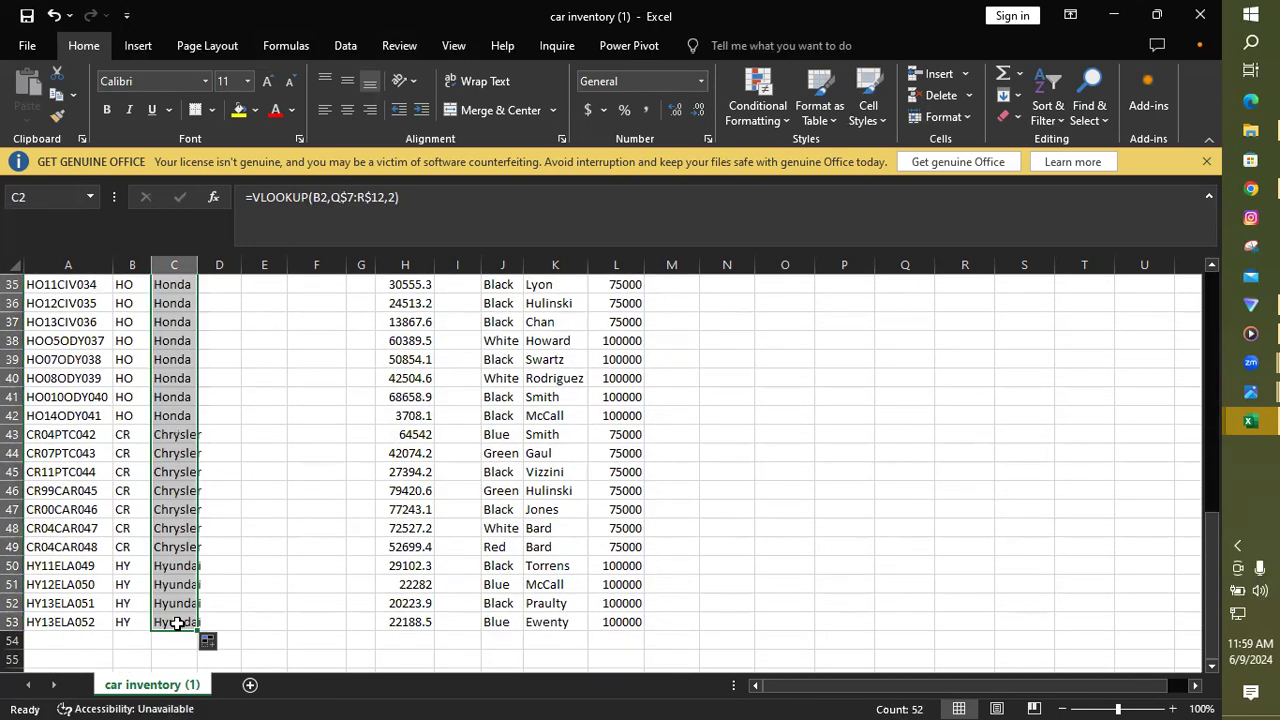
# - Autofit the widths of the Make (Full Name) column C and the Model column D
pyautogui.doubleClick(199, 262)
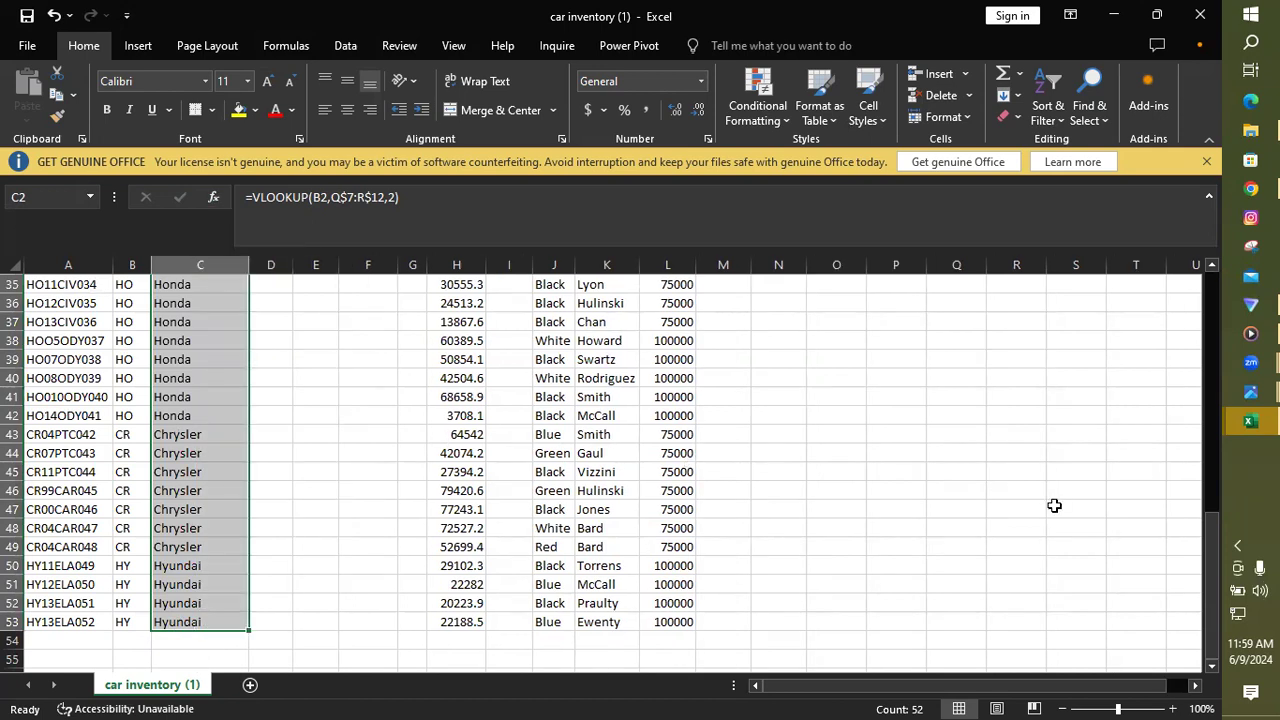
pyautogui.moveTo(1214, 618); pyautogui.dragTo(1194, 347)
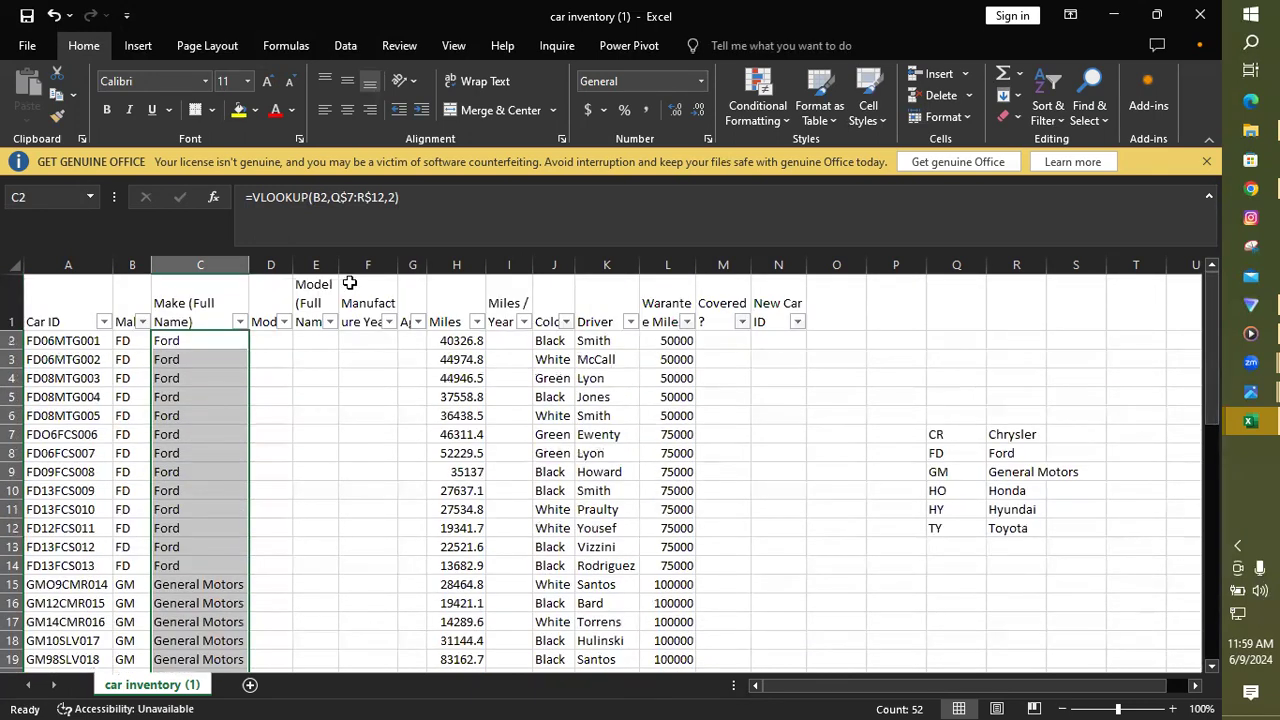
pyautogui.doubleClick(293, 265)
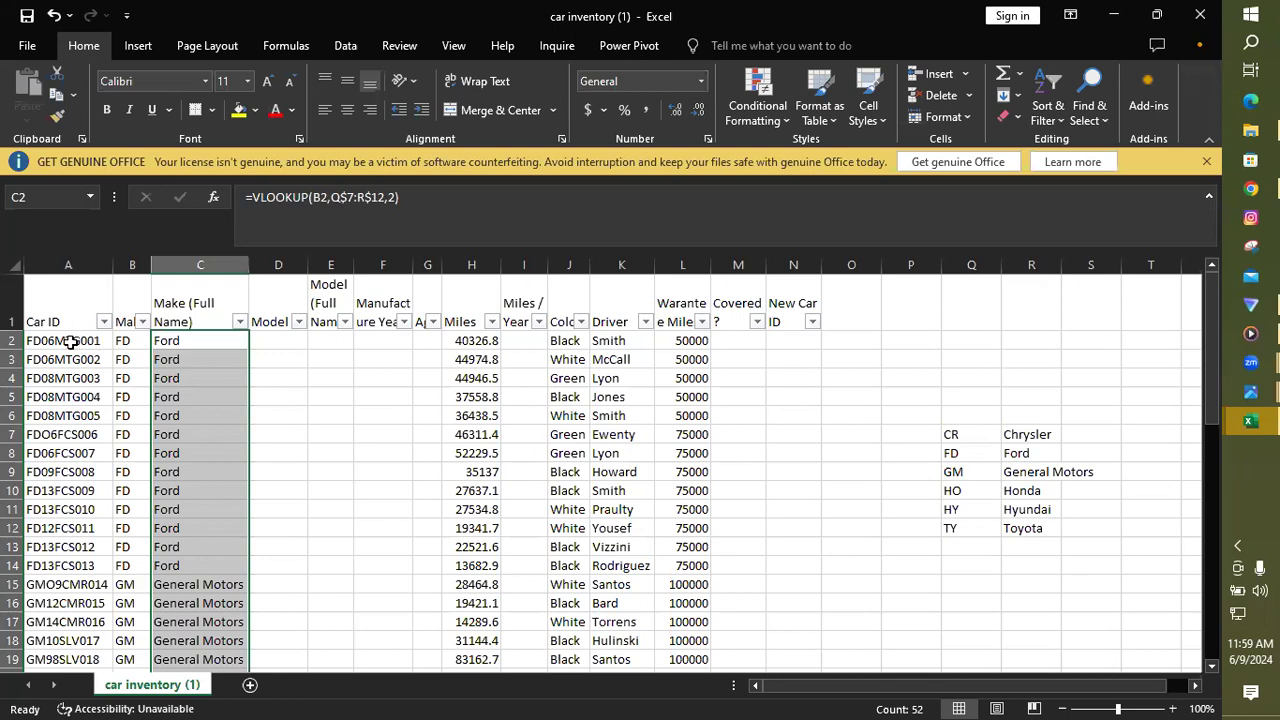
# - Extract the three-letter model code from the Car ID by entering =MID(A2,5,3) in D2
pyautogui.click(277, 342)
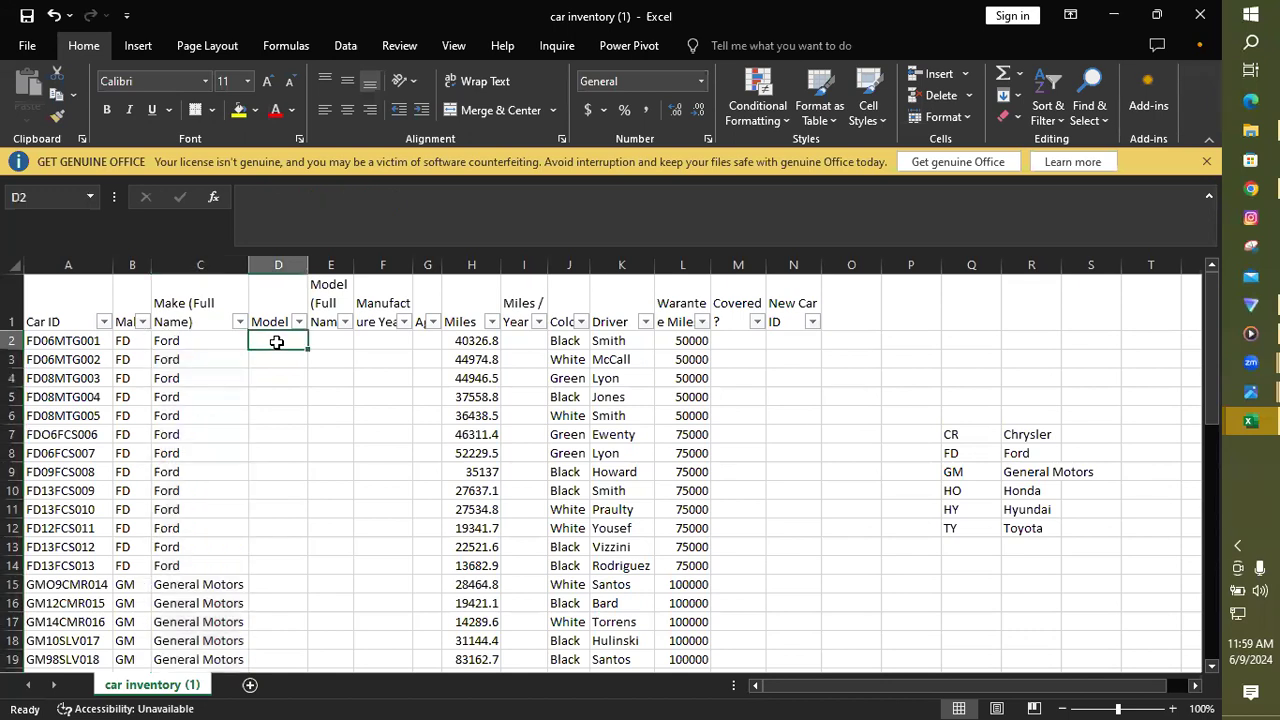
pyautogui.write('=')
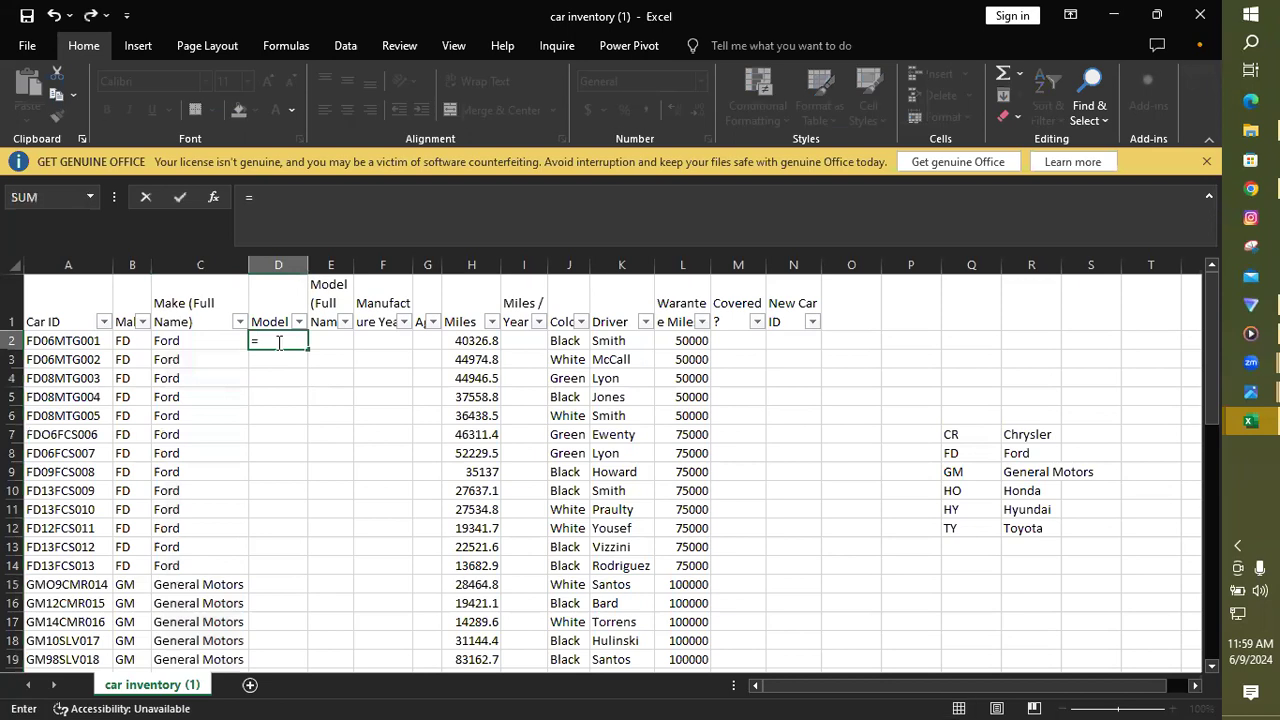
pyautogui.write('mid')
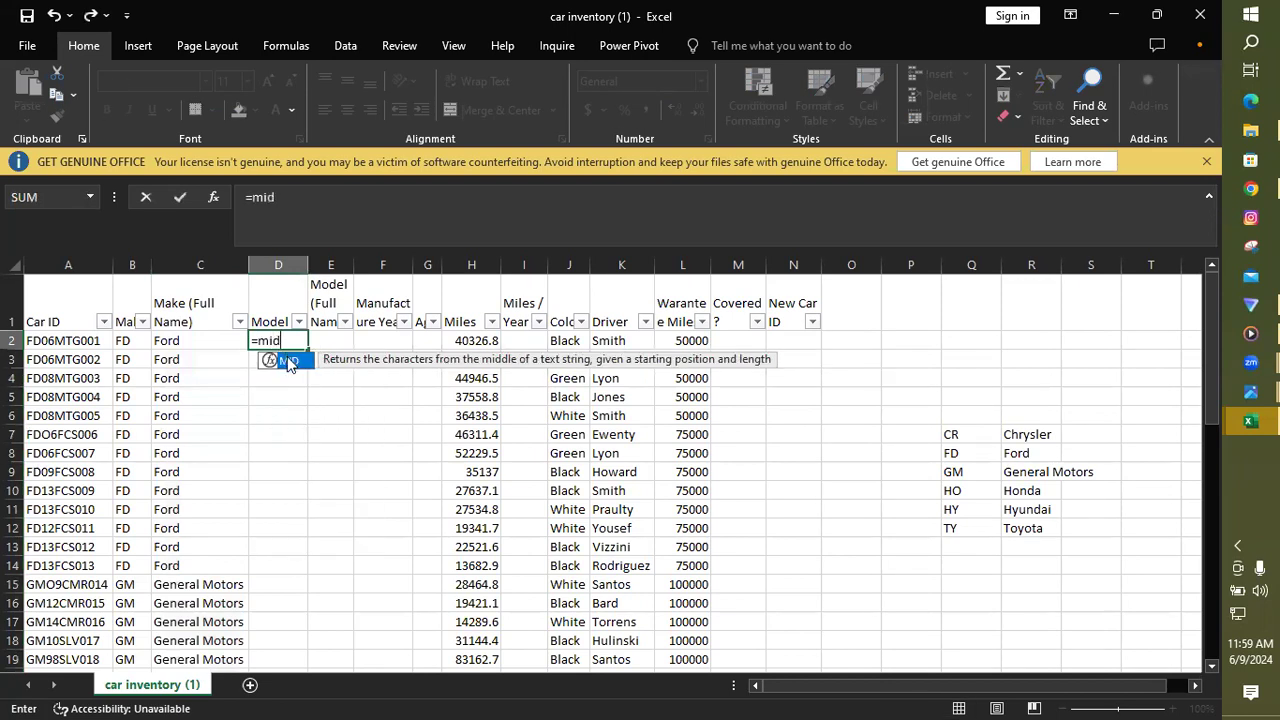
pyautogui.doubleClick(288, 361)
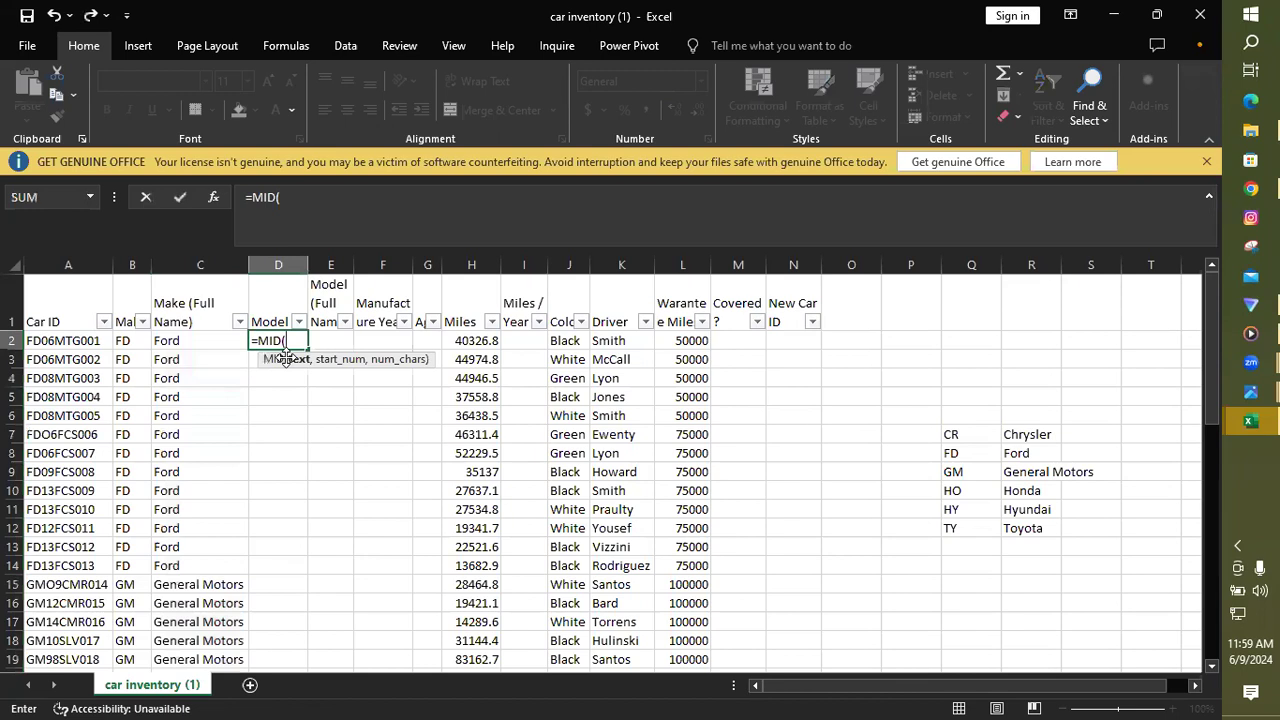
pyautogui.click(63, 341)
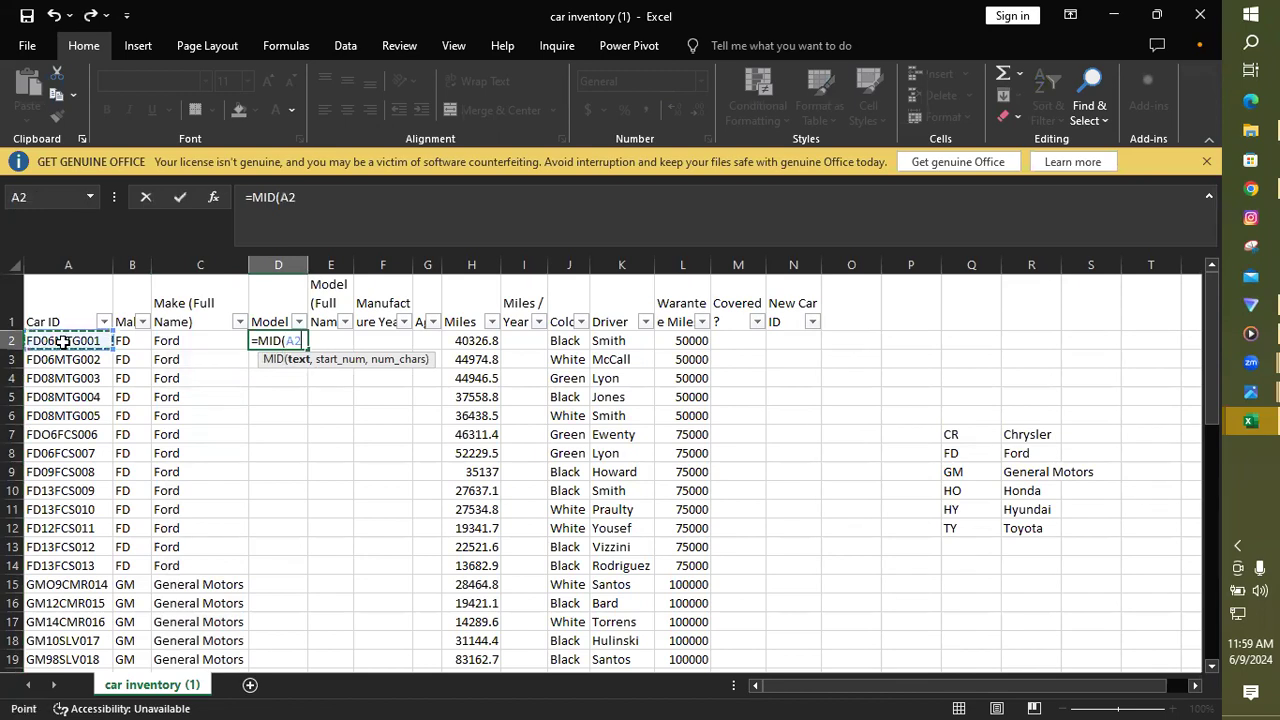
pyautogui.write(',5')
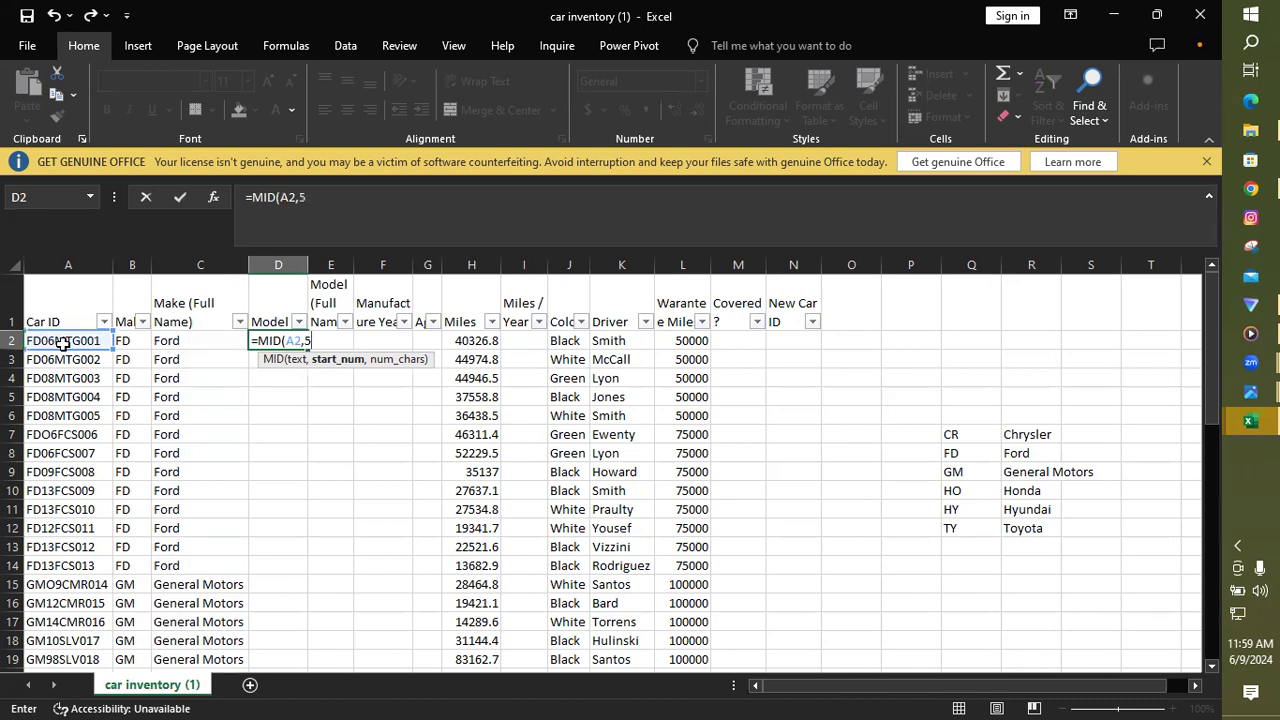
pyautogui.write(',')
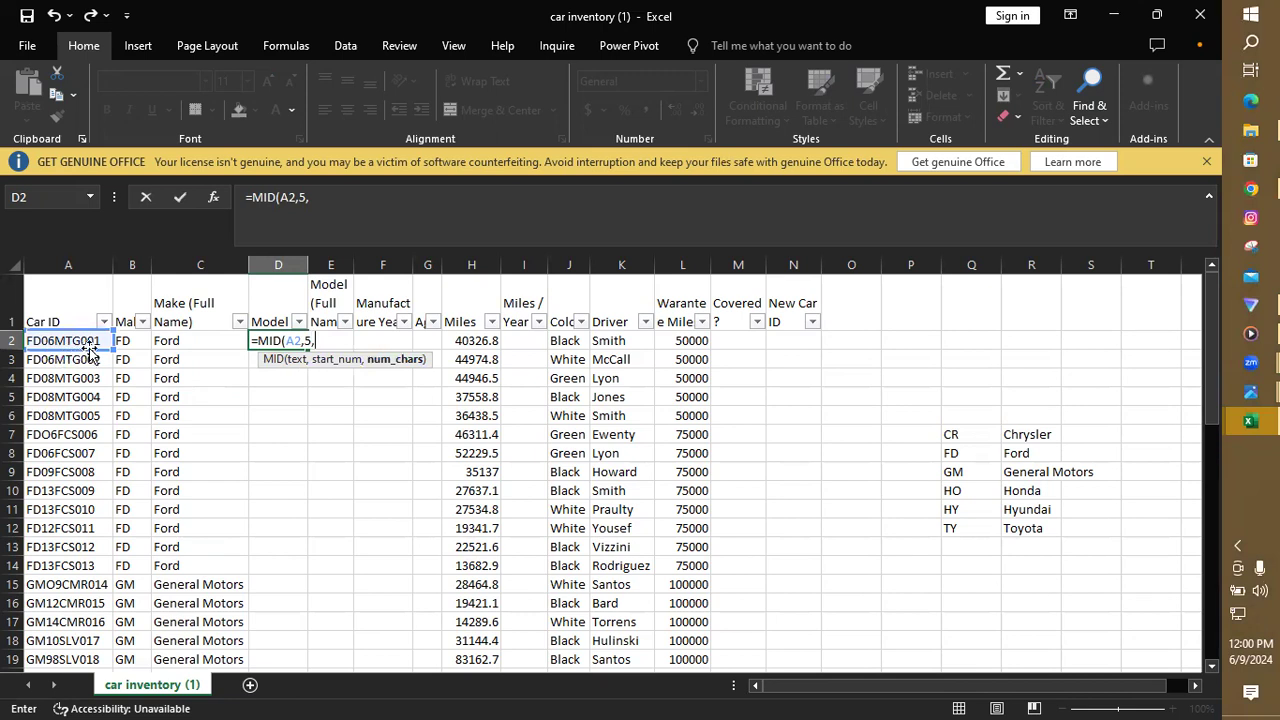
pyautogui.write('3)')
pyautogui.press('Return')
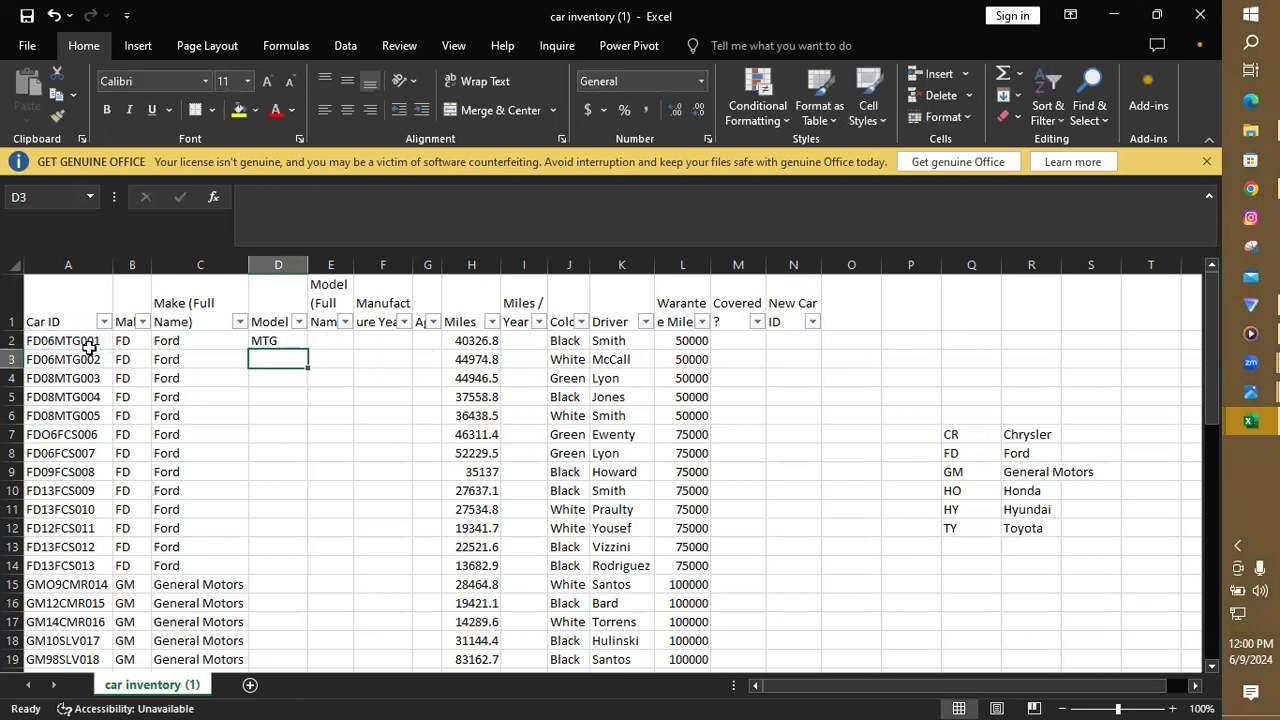
# - Fill the MID formula from D2 down the Model column to D53 and autofit the Model (Full Name) column E
pyautogui.doubleClick(278, 340)
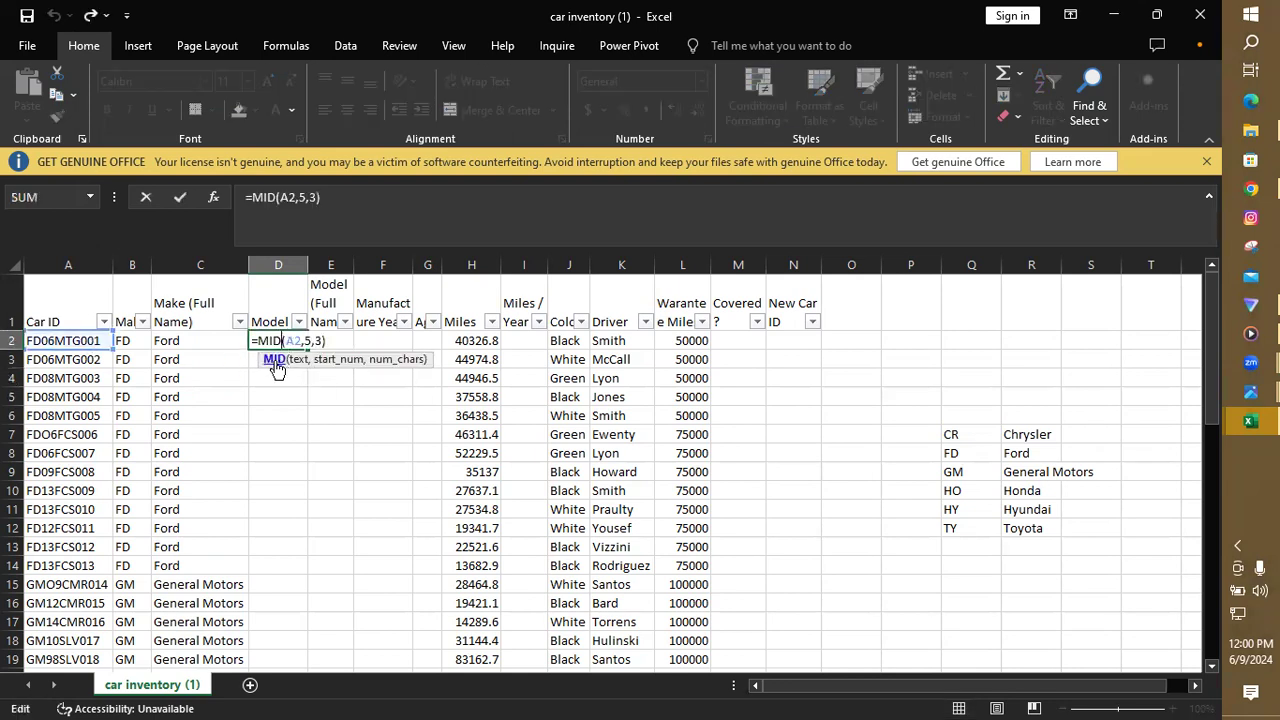
pyautogui.click(286, 341)
pyautogui.press('Return')
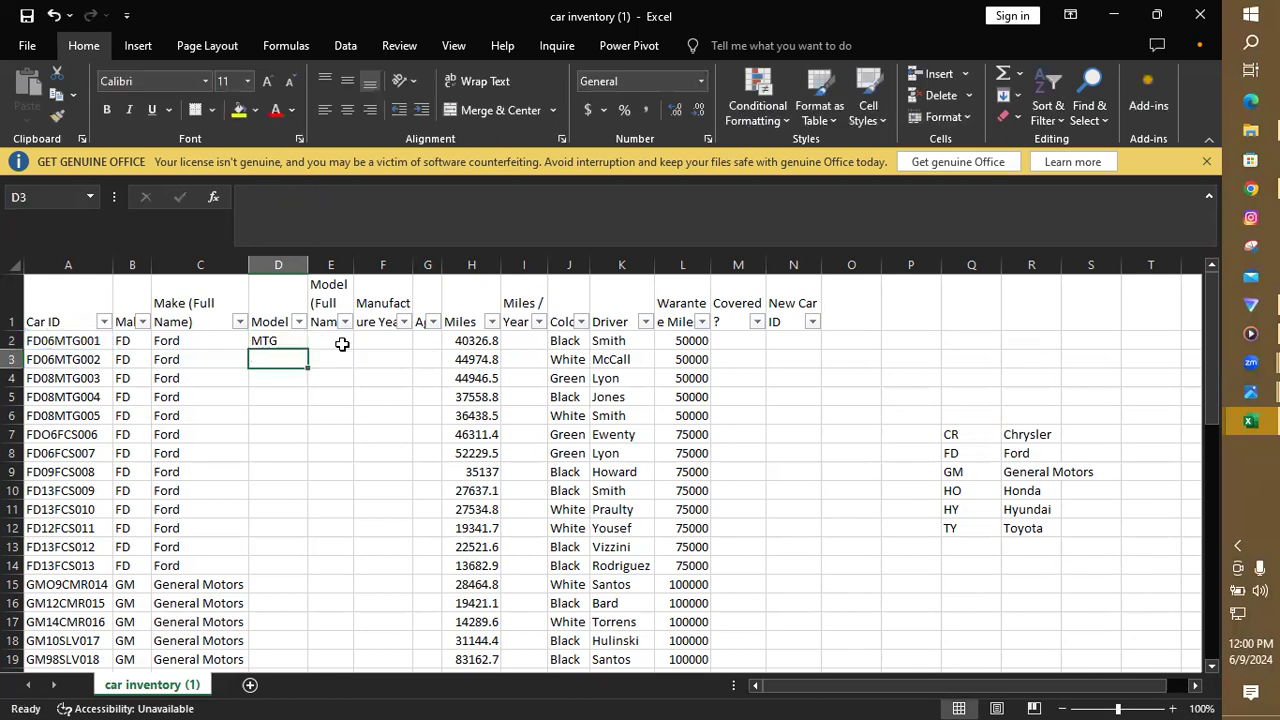
pyautogui.click(280, 340)
pyautogui.moveTo(304, 348); pyautogui.dragTo(290, 596)
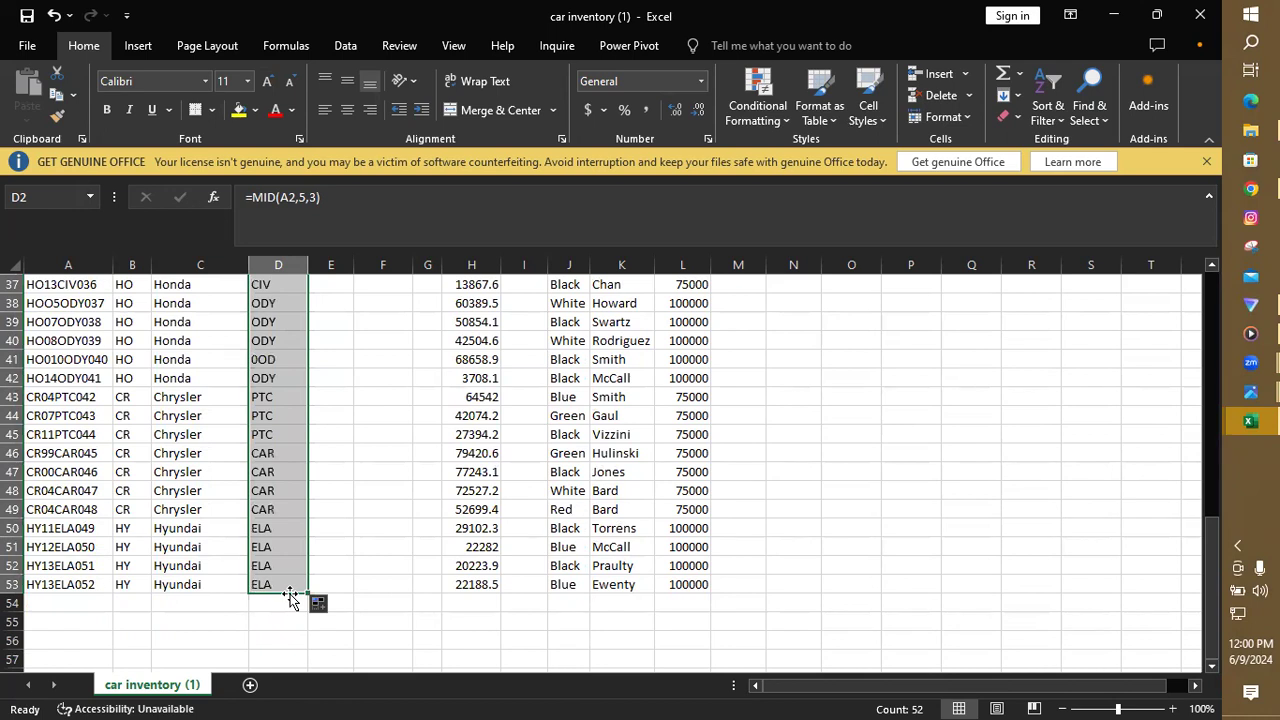
pyautogui.moveTo(1214, 598); pyautogui.dragTo(1213, 336)
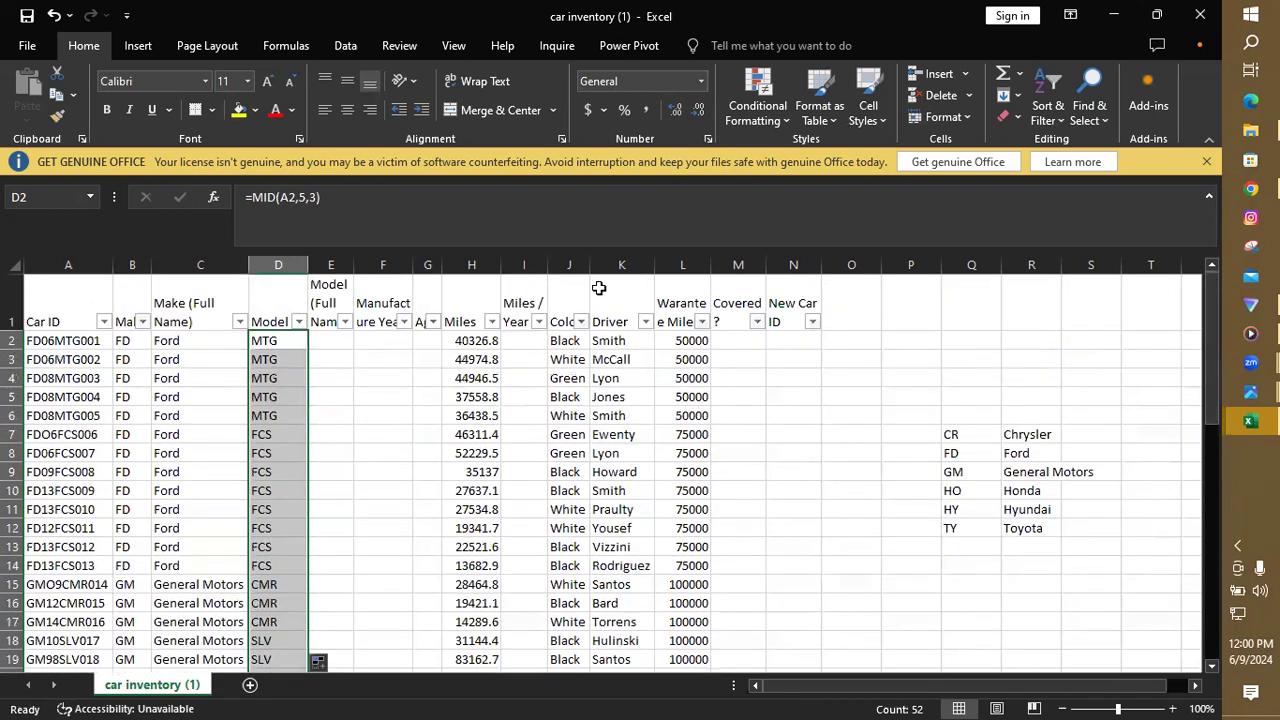
pyautogui.doubleClick(356, 265)
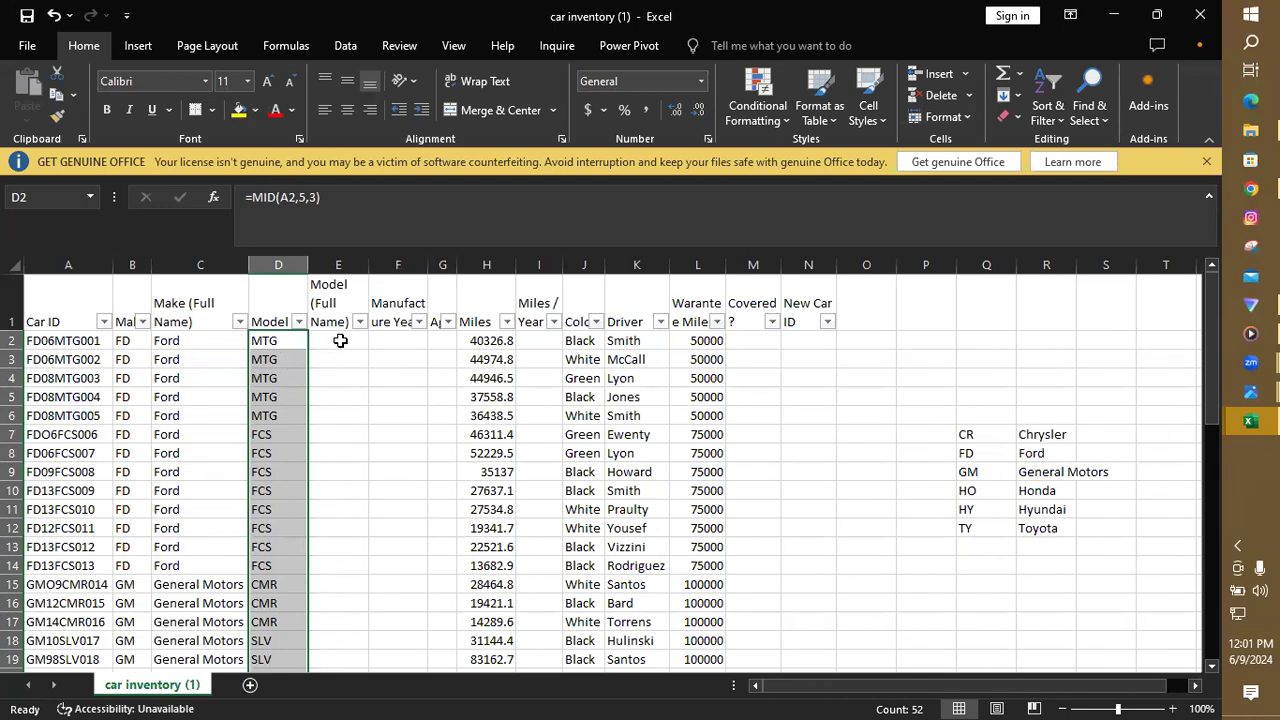
# - Start a model code list below the make list by entering MTG, FCS and CMR in Q16 to Q18
pyautogui.click(965, 568)
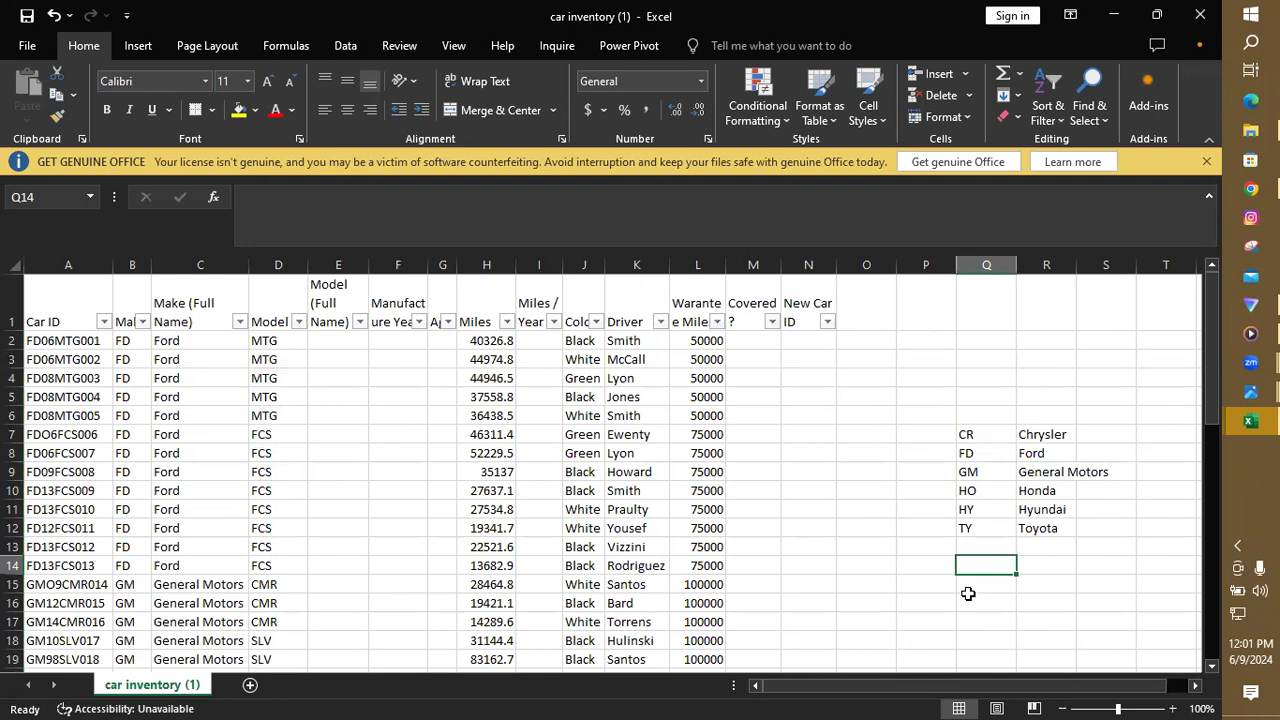
pyautogui.click(968, 598)
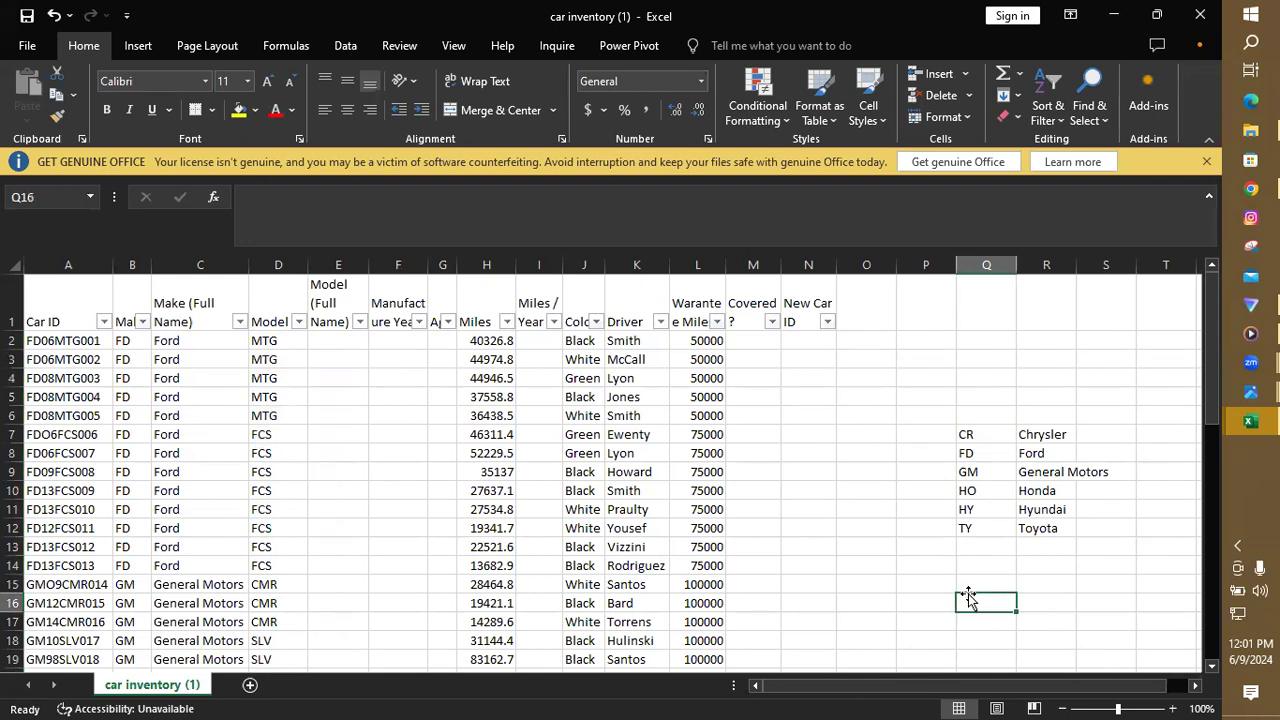
pyautogui.write('MTG')
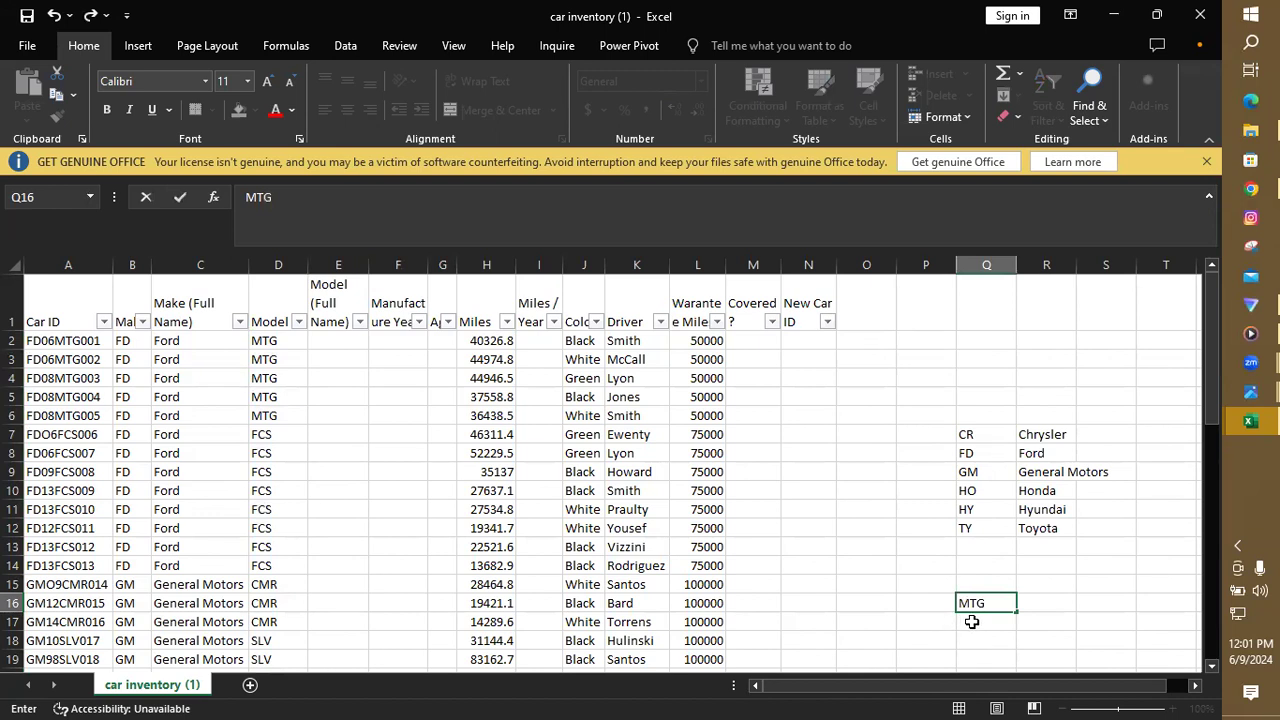
pyautogui.click(970, 622)
pyautogui.write('FCS')
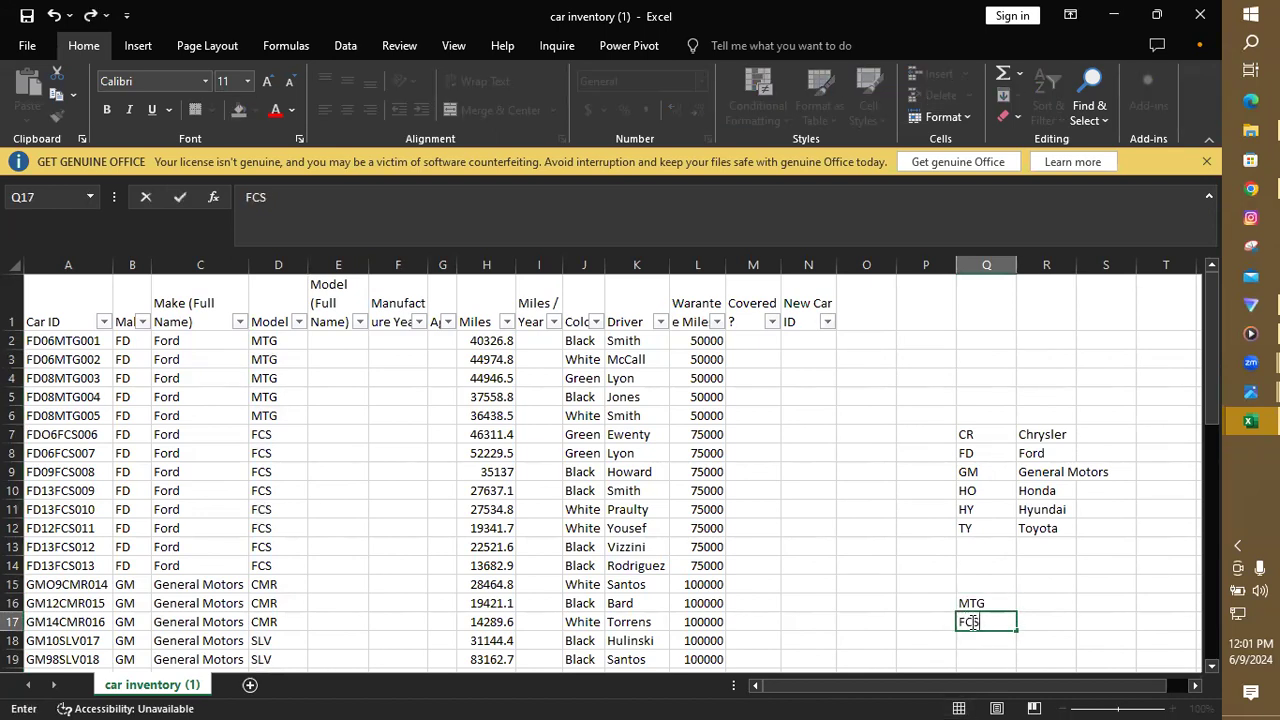
pyautogui.press('Return')
pyautogui.write('CMR')
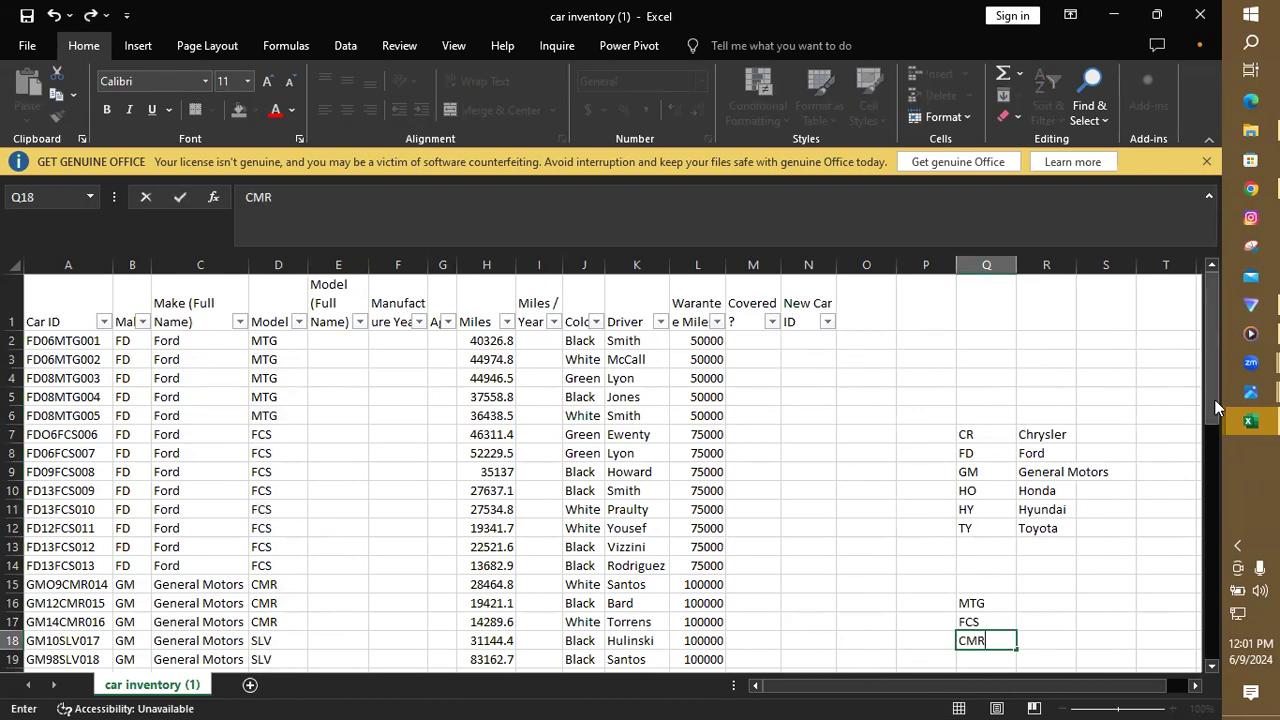
# - Add the model codes SLV, CAM and COR to the list in Q19 to Q21
pyautogui.moveTo(1209, 396); pyautogui.dragTo(1209, 463)
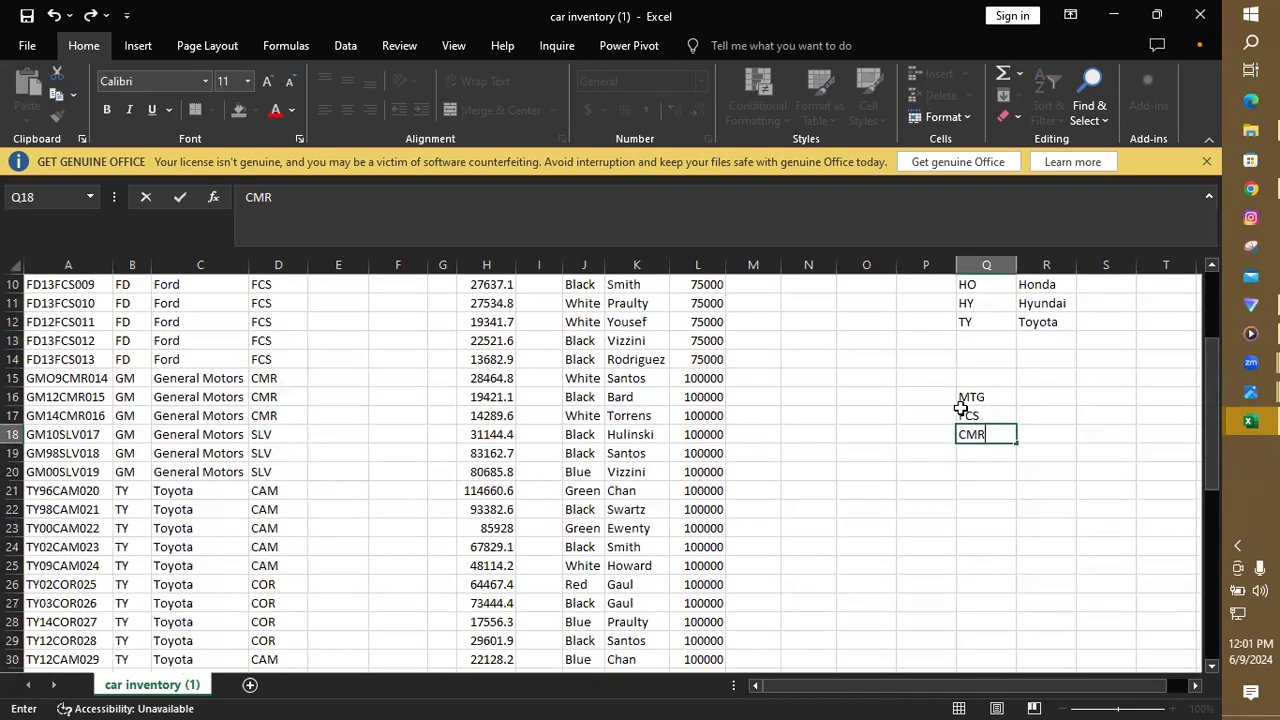
pyautogui.click(973, 451)
pyautogui.write('SLV')
pyautogui.press('Return')
pyautogui.write('CAM')
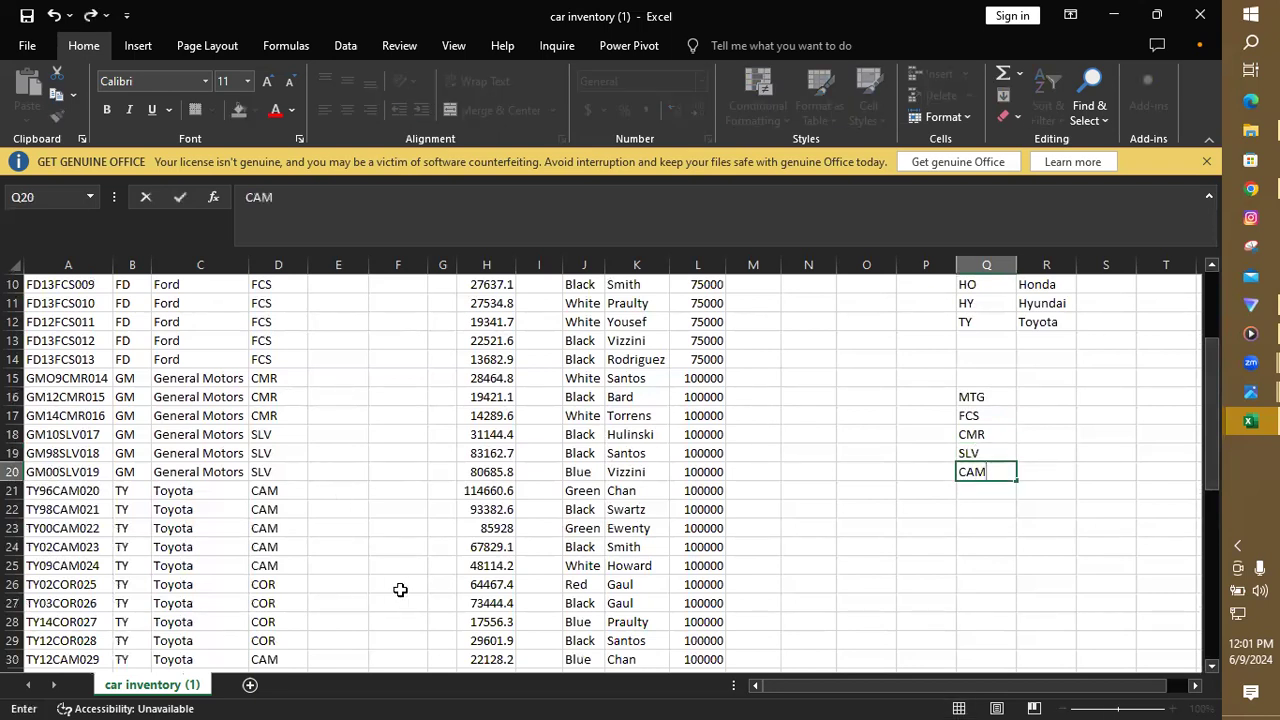
pyautogui.press('Return')
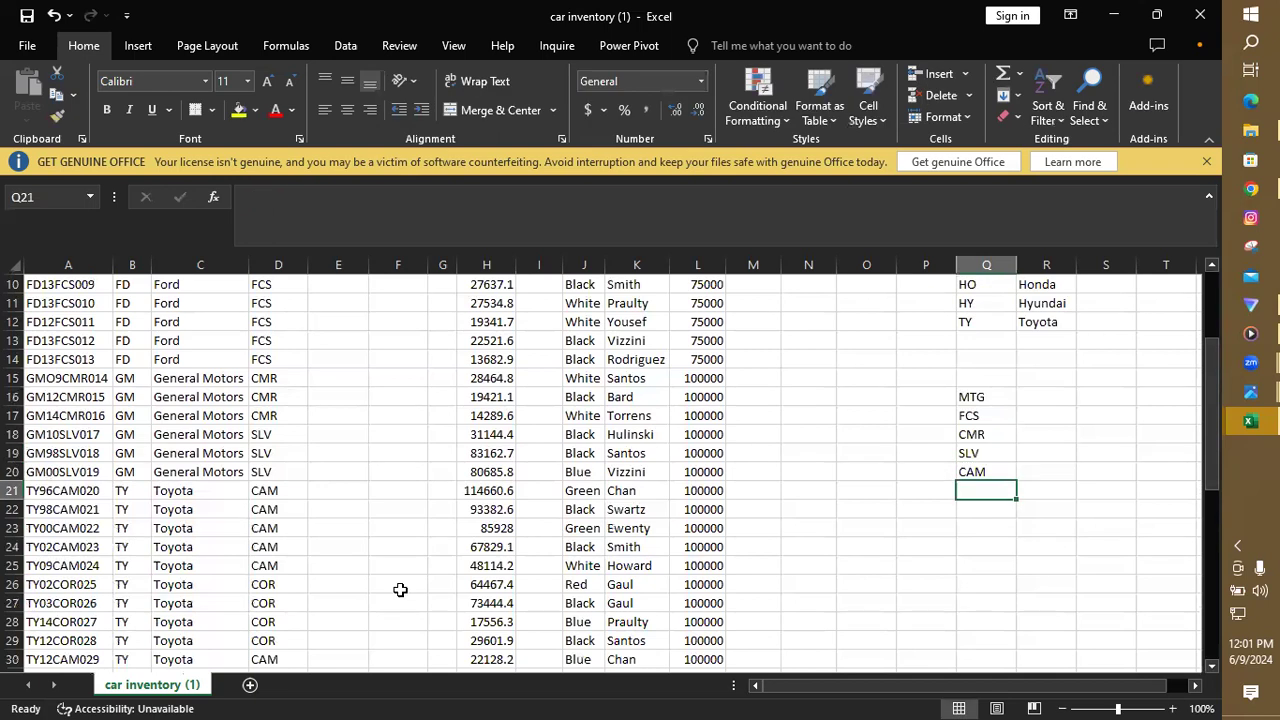
pyautogui.write('COR')
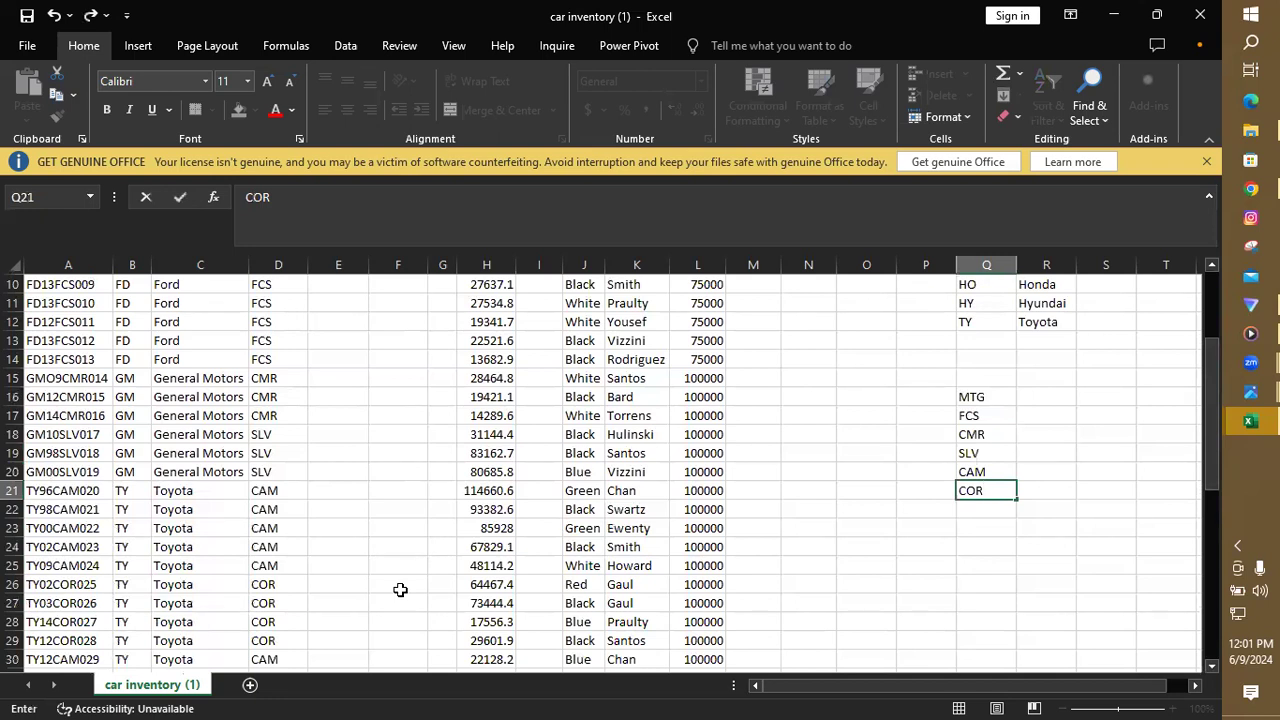
# - Continue the model code list by entering CIV in Q22 and ODY in Q23
pyautogui.moveTo(1211, 461); pyautogui.dragTo(1211, 499)
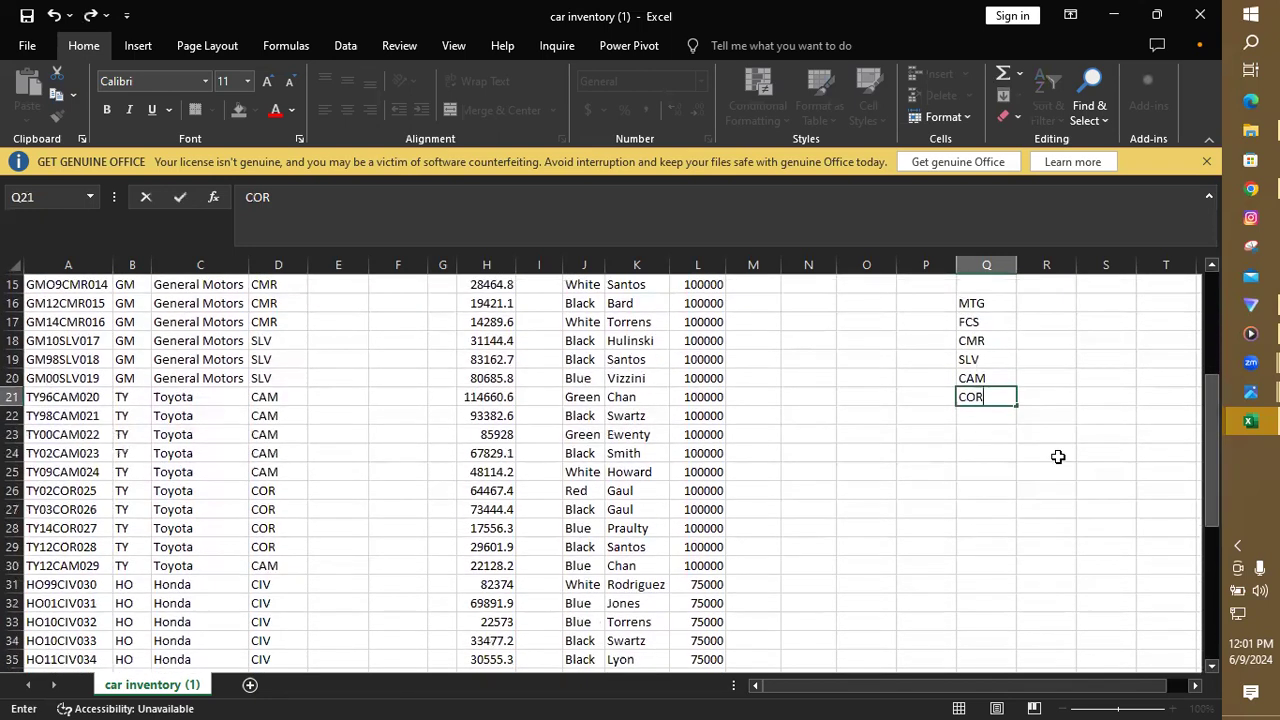
pyautogui.click(978, 413)
pyautogui.write('CIV')
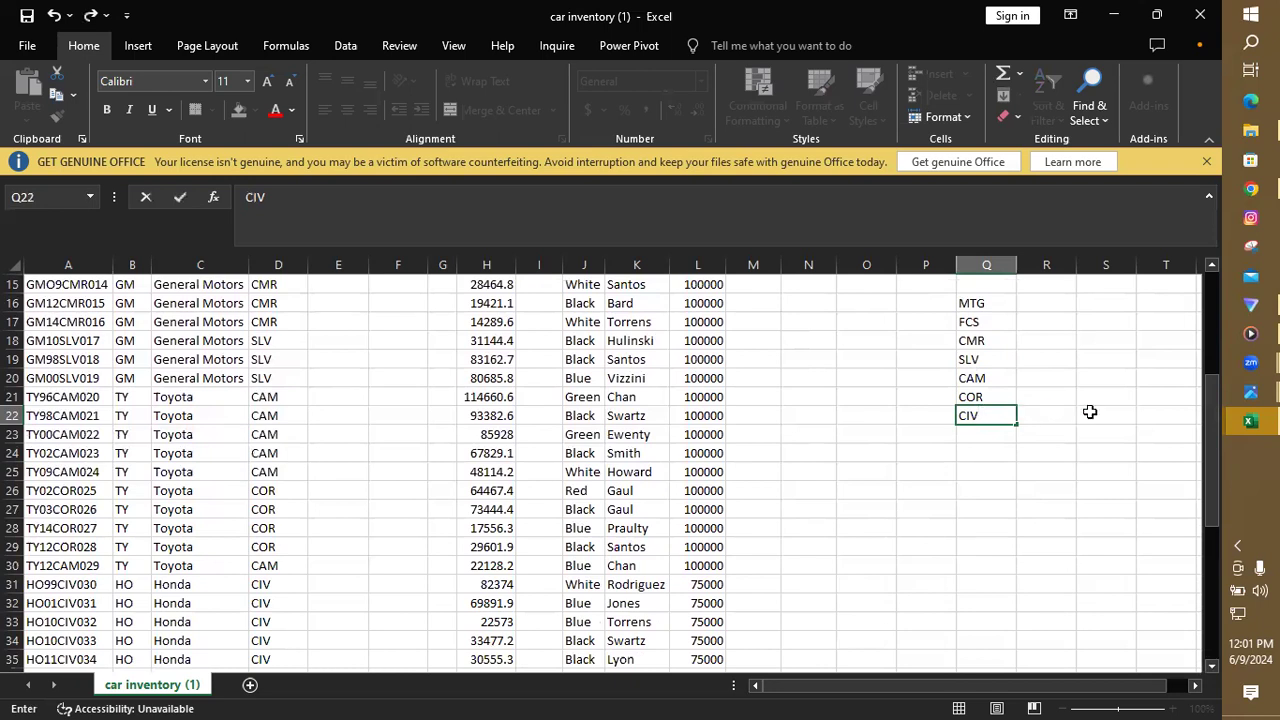
pyautogui.moveTo(1214, 451)
pyautogui.mouseDown()
pyautogui.moveTo(1224, 525)
pyautogui.moveTo(1209, 471)
pyautogui.mouseUp()
pyautogui.click(985, 350)
pyautogui.click(987, 357)
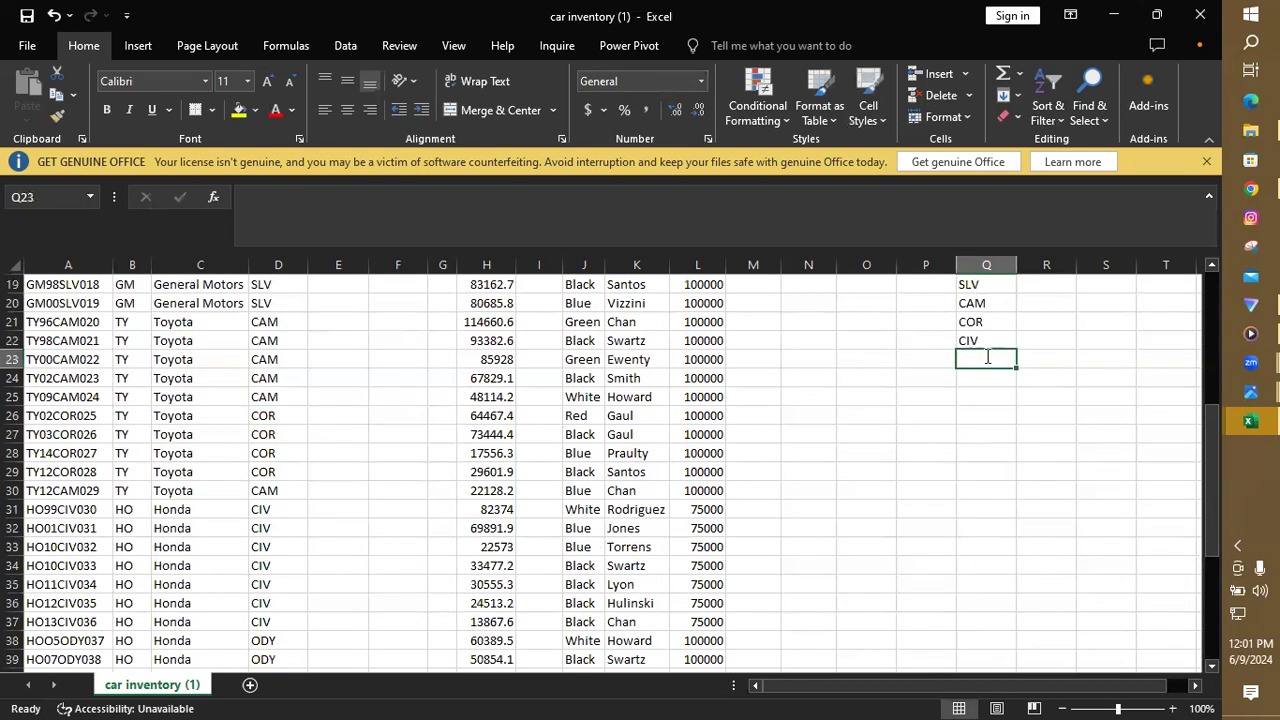
pyautogui.write('ODY')
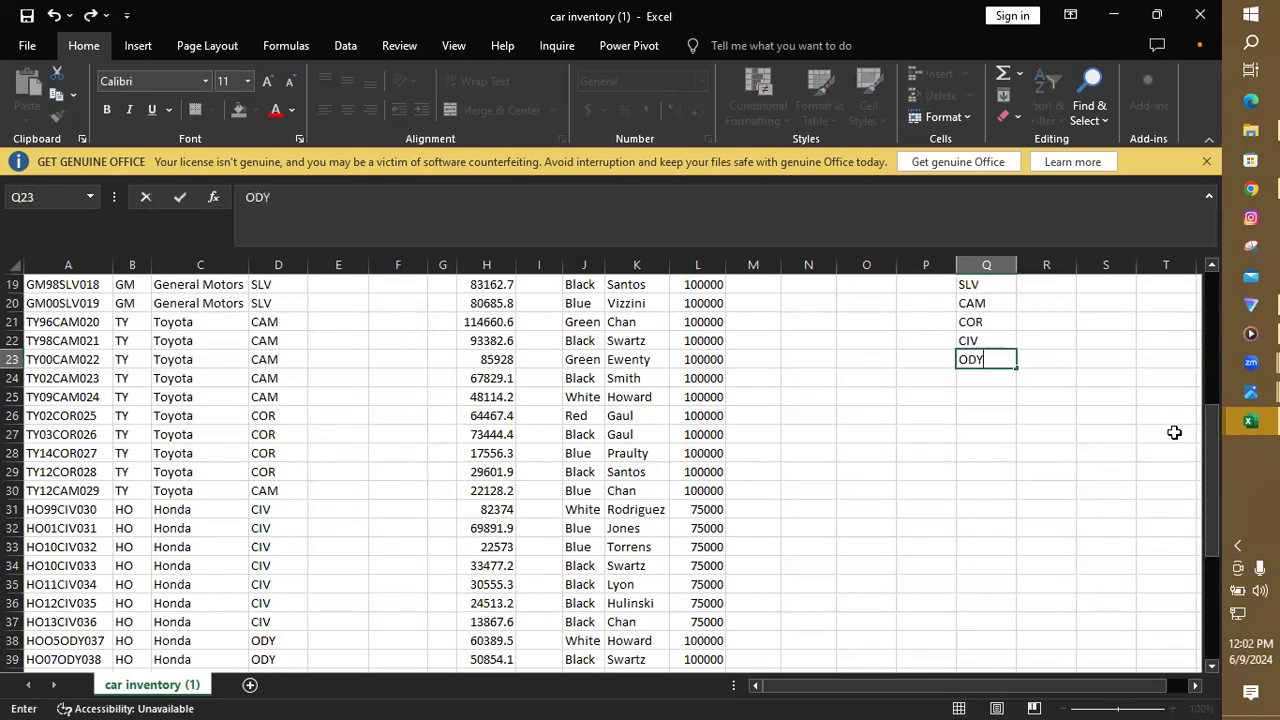
# - Enter the codes PTC, CAR and ELA in Q24 to Q26 and check the list against the Model column's filter values
pyautogui.moveTo(1209, 444); pyautogui.dragTo(1213, 385)
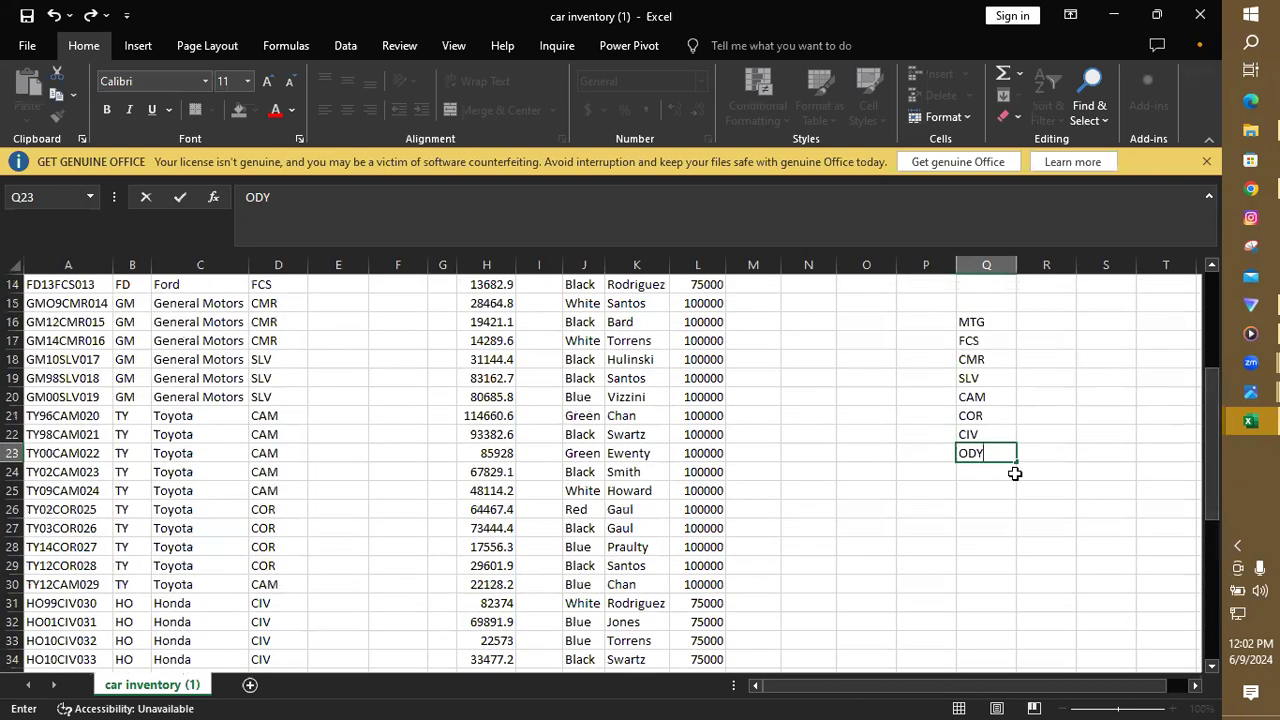
pyautogui.click(983, 475)
pyautogui.write('PTC')
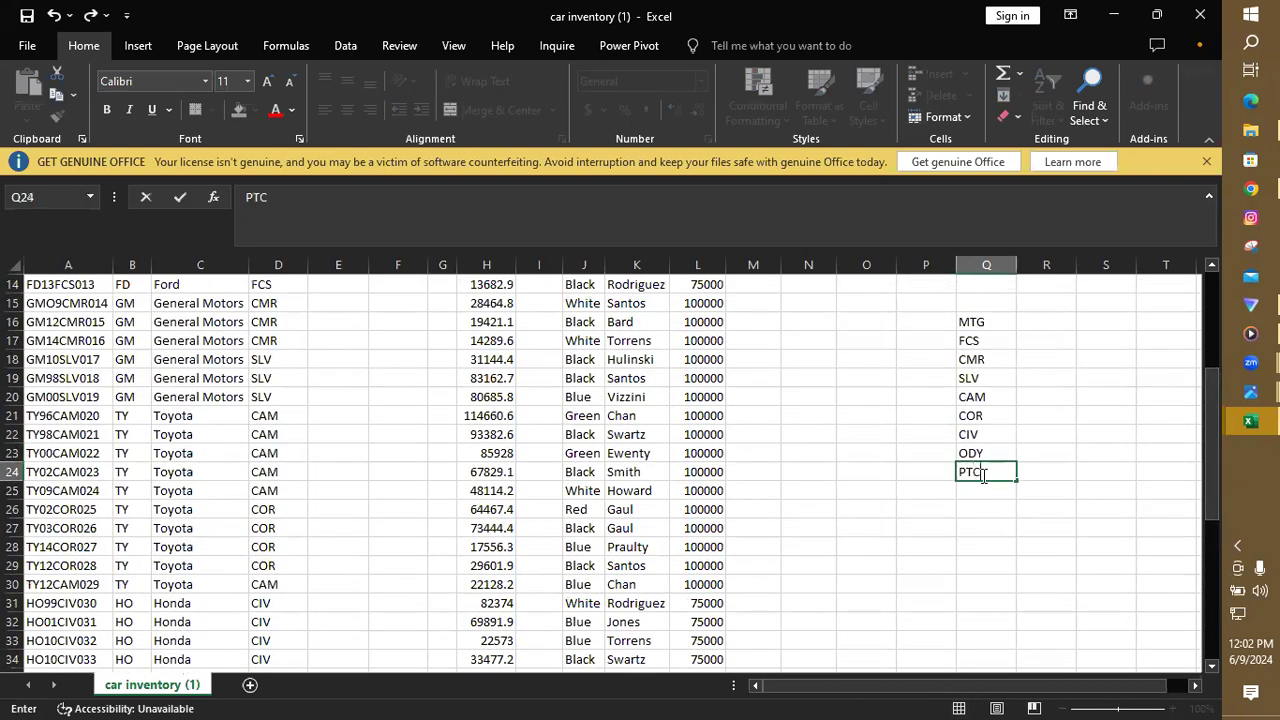
pyautogui.press('Return')
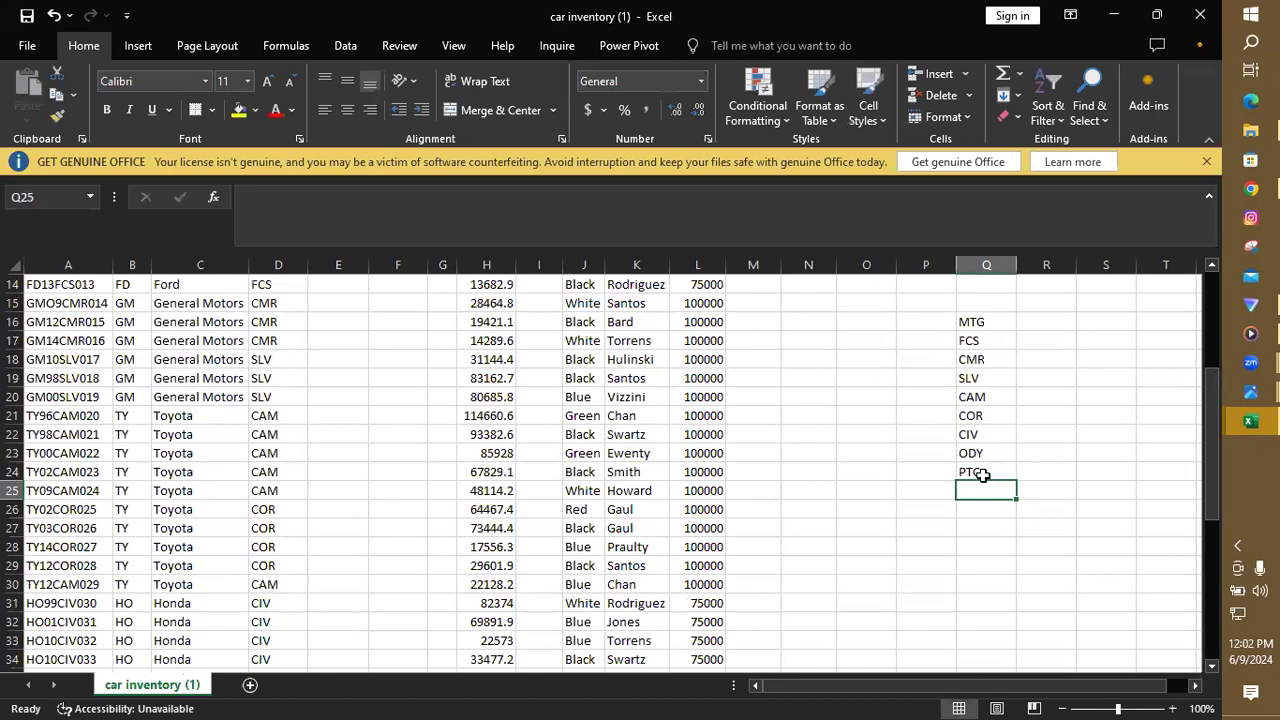
pyautogui.write('CAR')
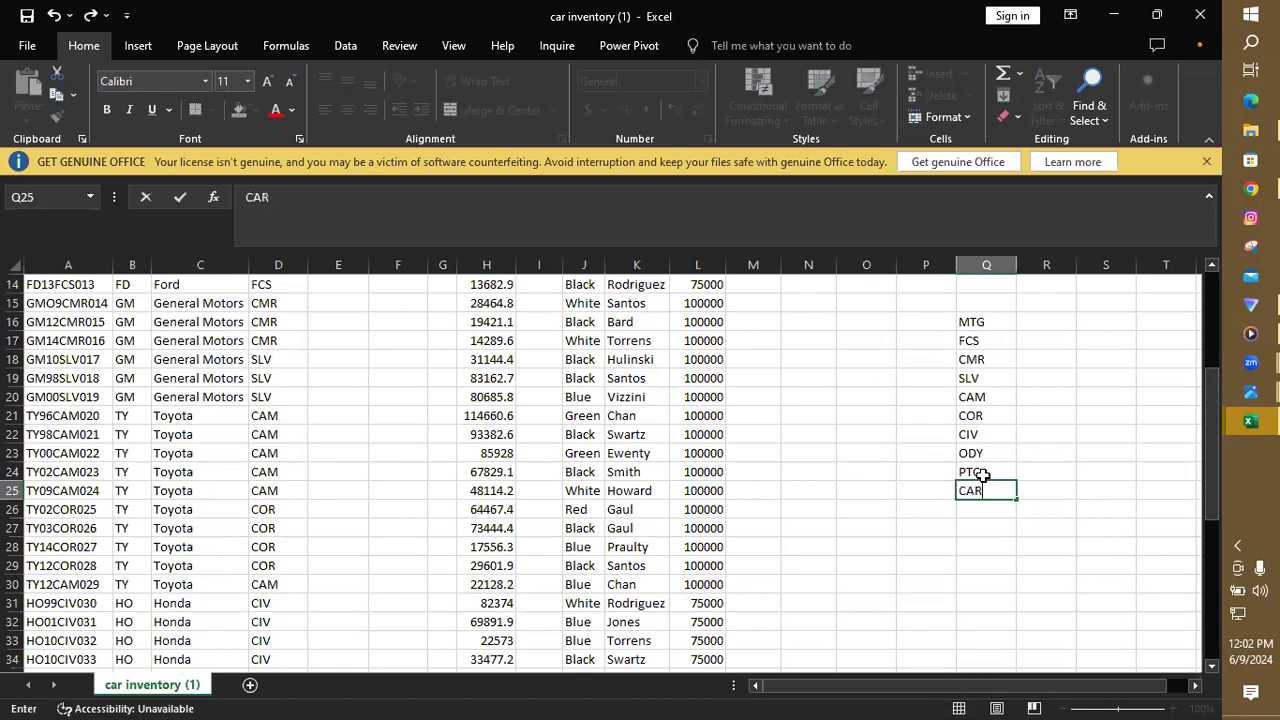
pyautogui.click(985, 509)
pyautogui.write('ELA')
pyautogui.scroll(5, 1216, 298)
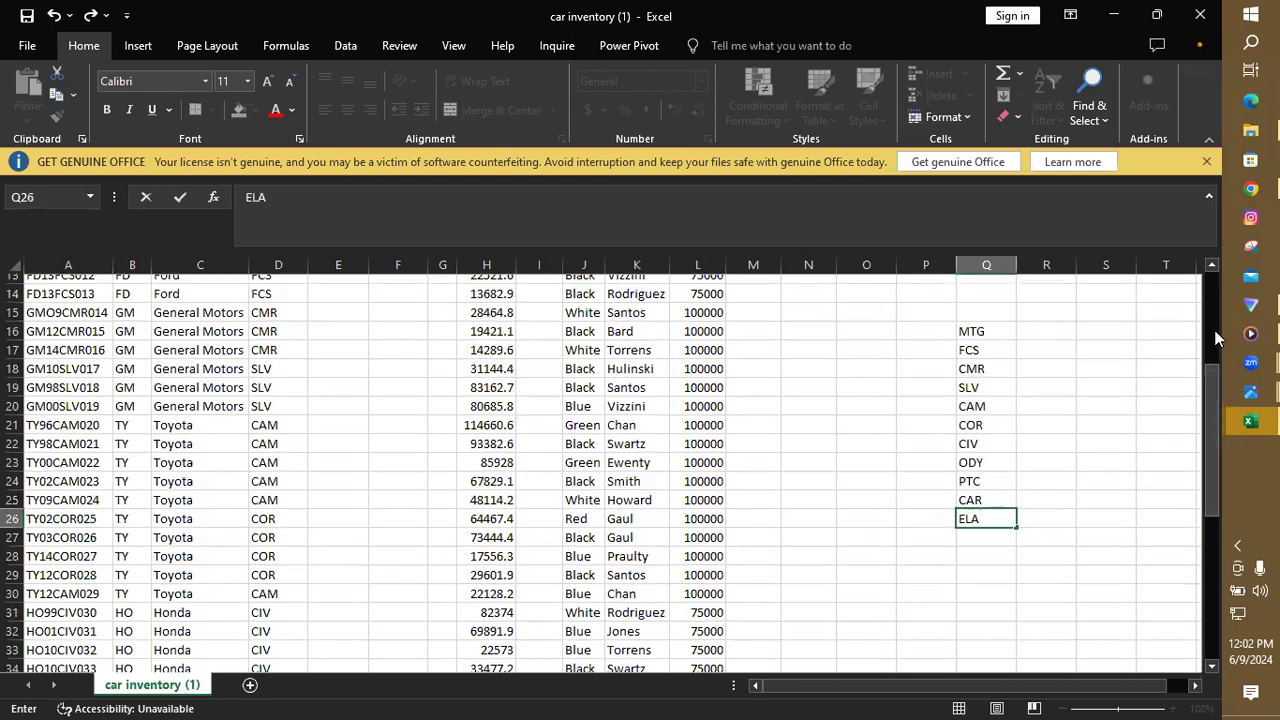
pyautogui.moveTo(1216, 298)
pyautogui.mouseDown()
pyautogui.moveTo(1216, 358)
pyautogui.moveTo(1209, 319)
pyautogui.mouseUp()
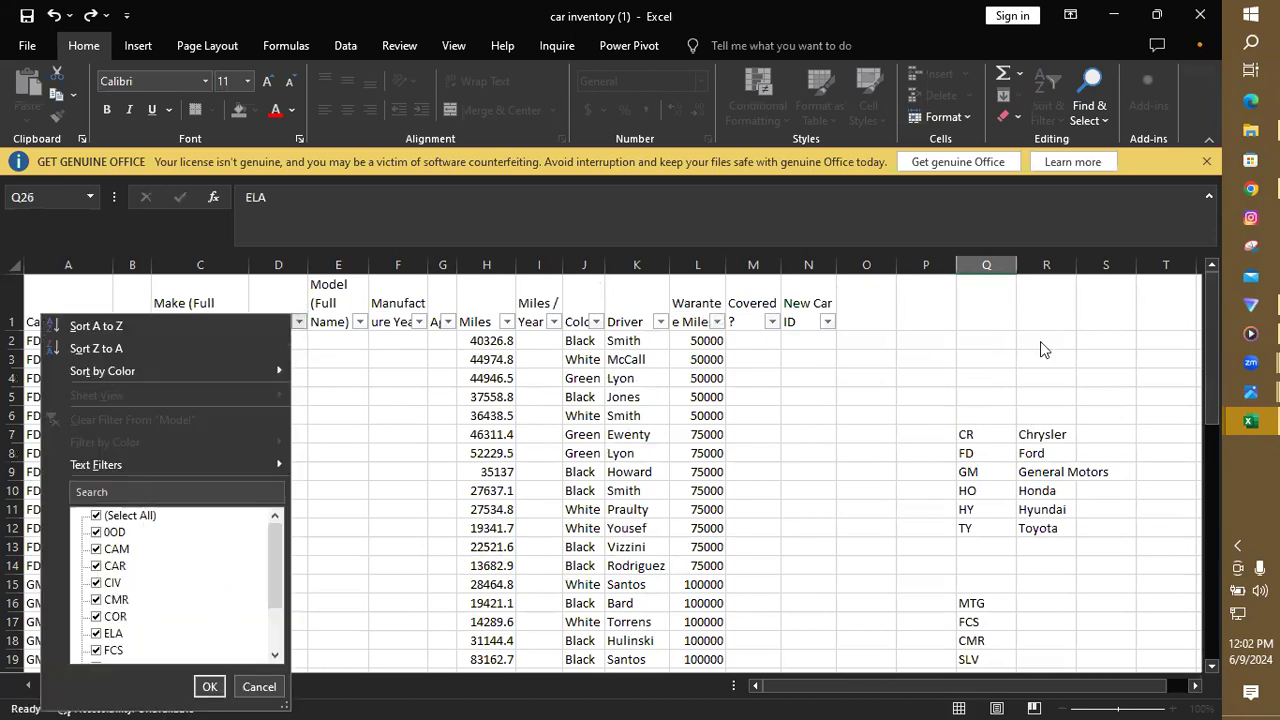
pyautogui.press('Escape')
# - Enter the full model names Mustang, Focus and Camero beside their codes in R16 to R18
pyautogui.moveTo(1211, 394); pyautogui.dragTo(1214, 468)
pyautogui.click(1035, 402)
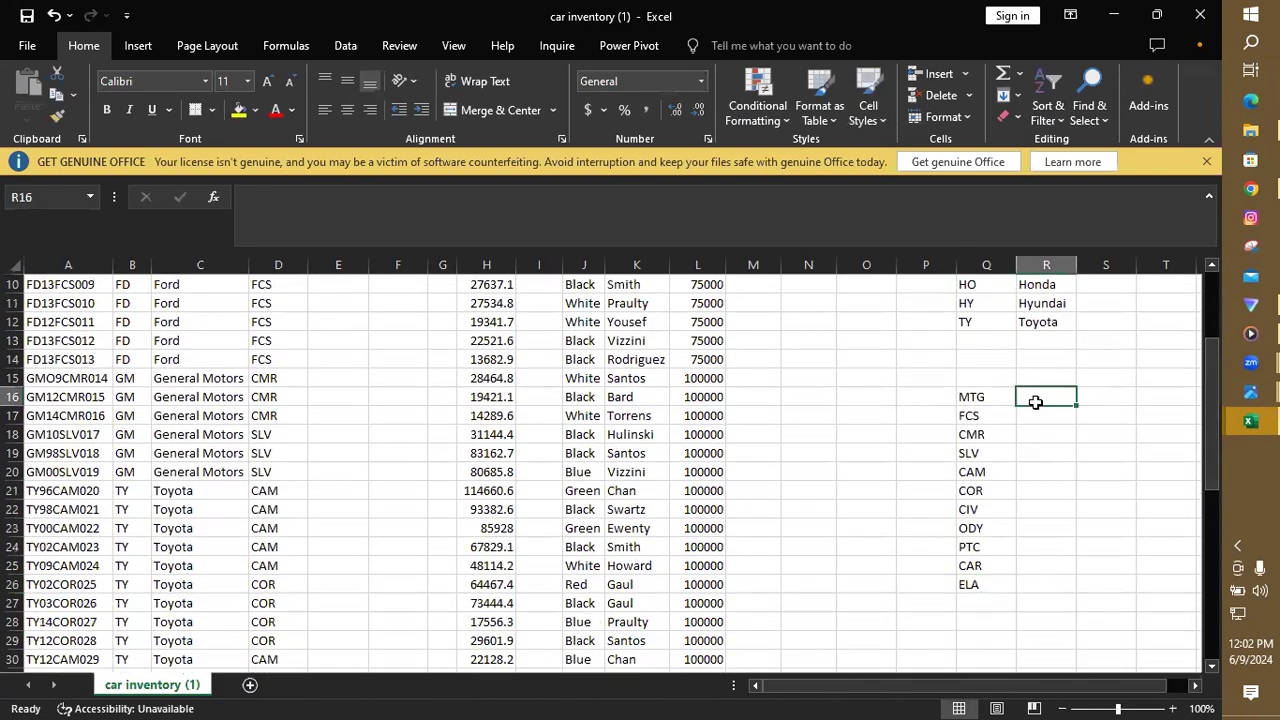
pyautogui.write('Mustang')
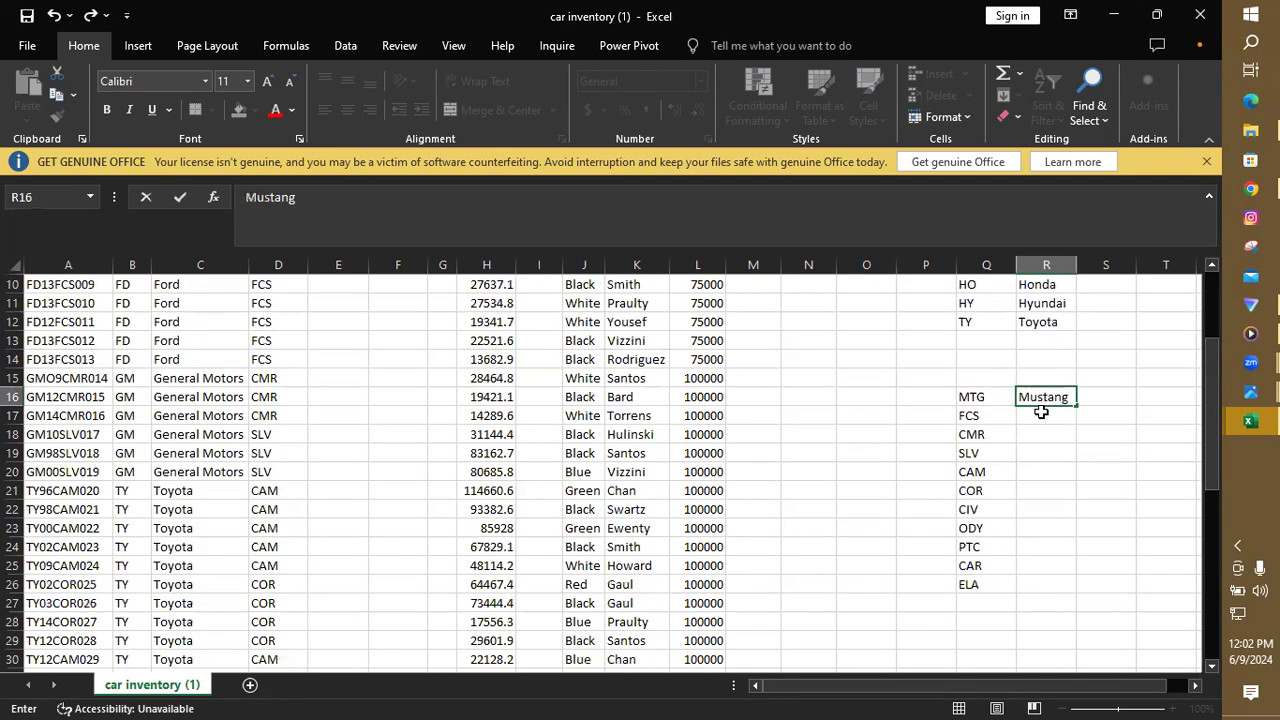
pyautogui.click(1043, 412)
pyautogui.write('Focus')
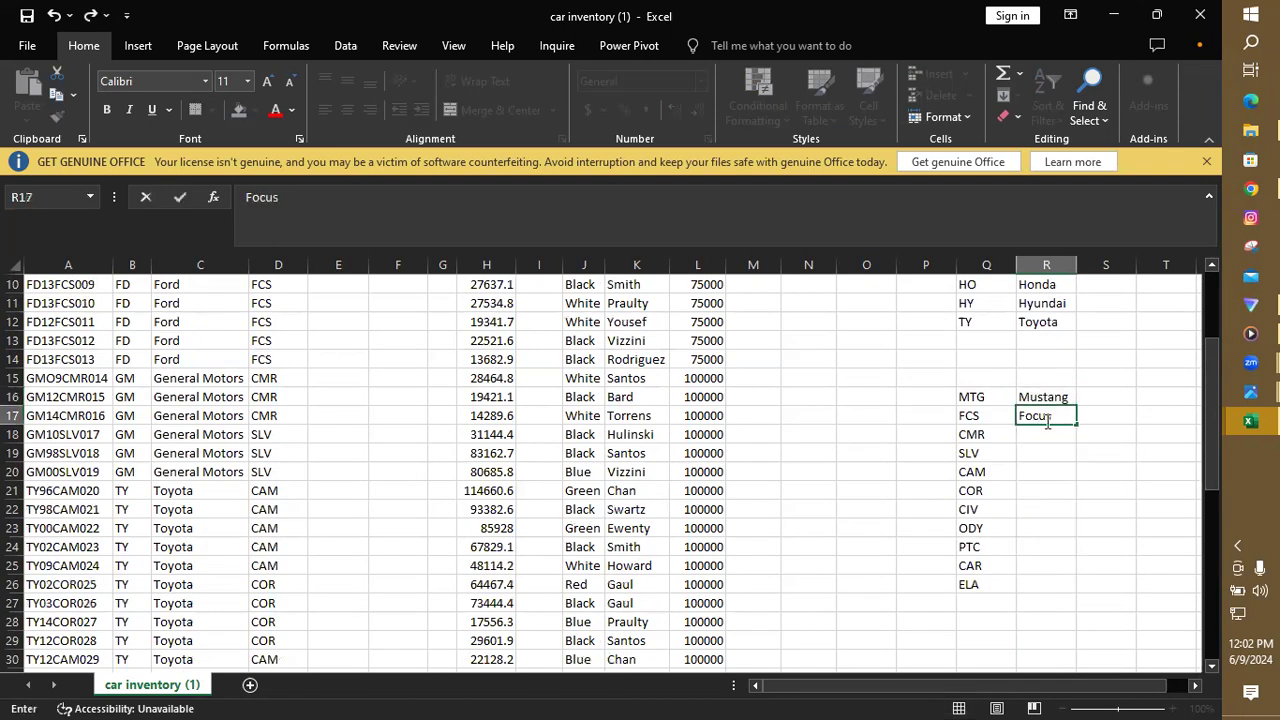
pyautogui.click(1048, 433)
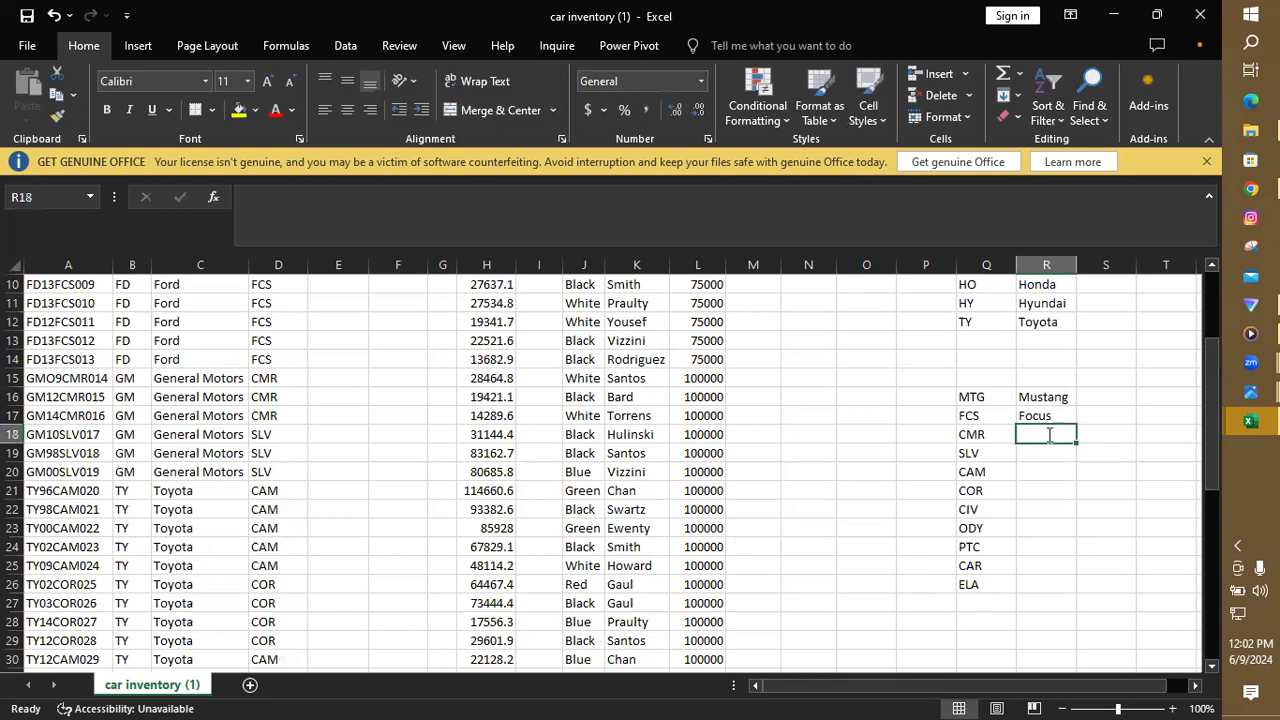
pyautogui.write('Camero')
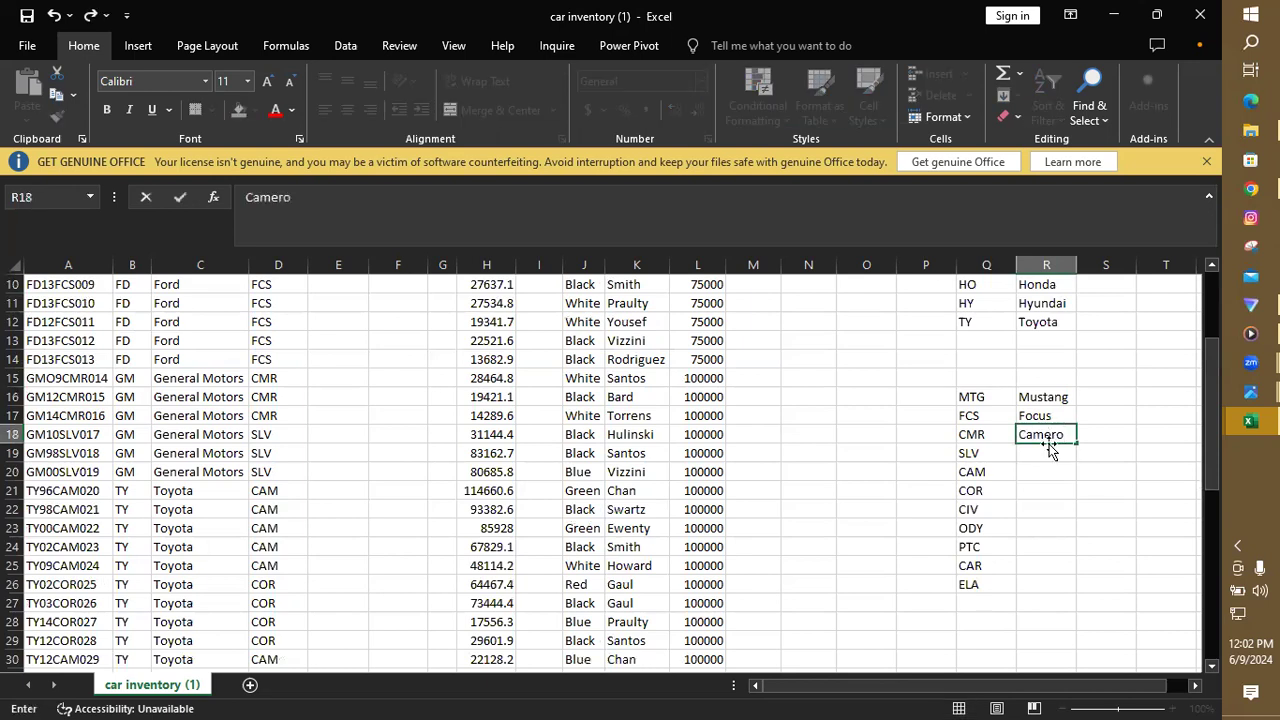
# - Enter the full names Silverado, Camry and Corolla beside their codes in R19 to R21
pyautogui.click(1050, 450)
pyautogui.write('Silverado')
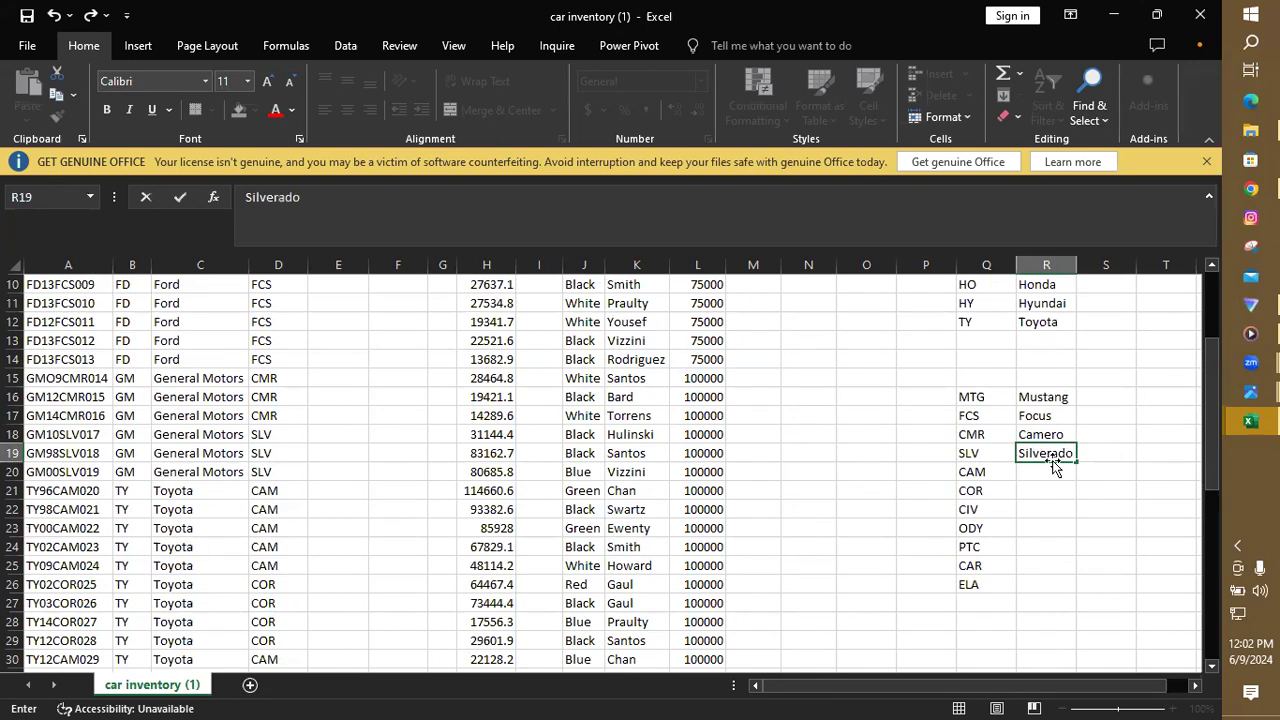
pyautogui.click(1052, 468)
pyautogui.write('Ca')
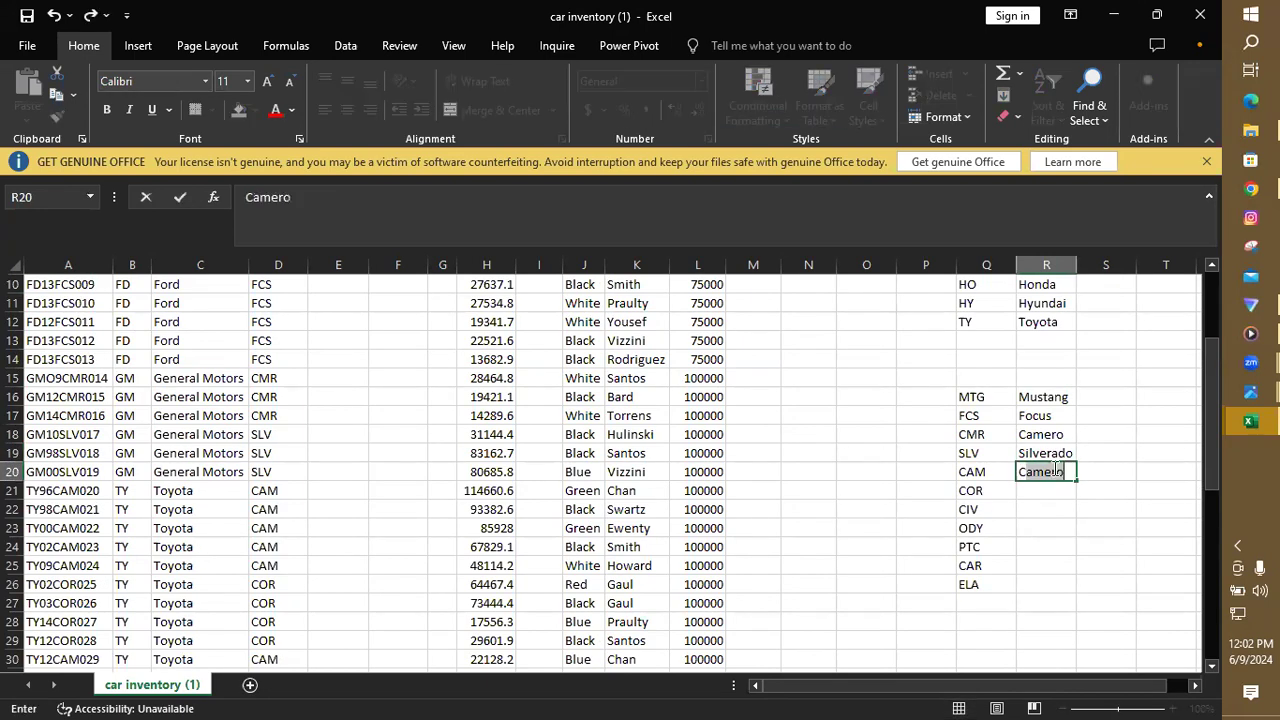
pyautogui.write('mry')
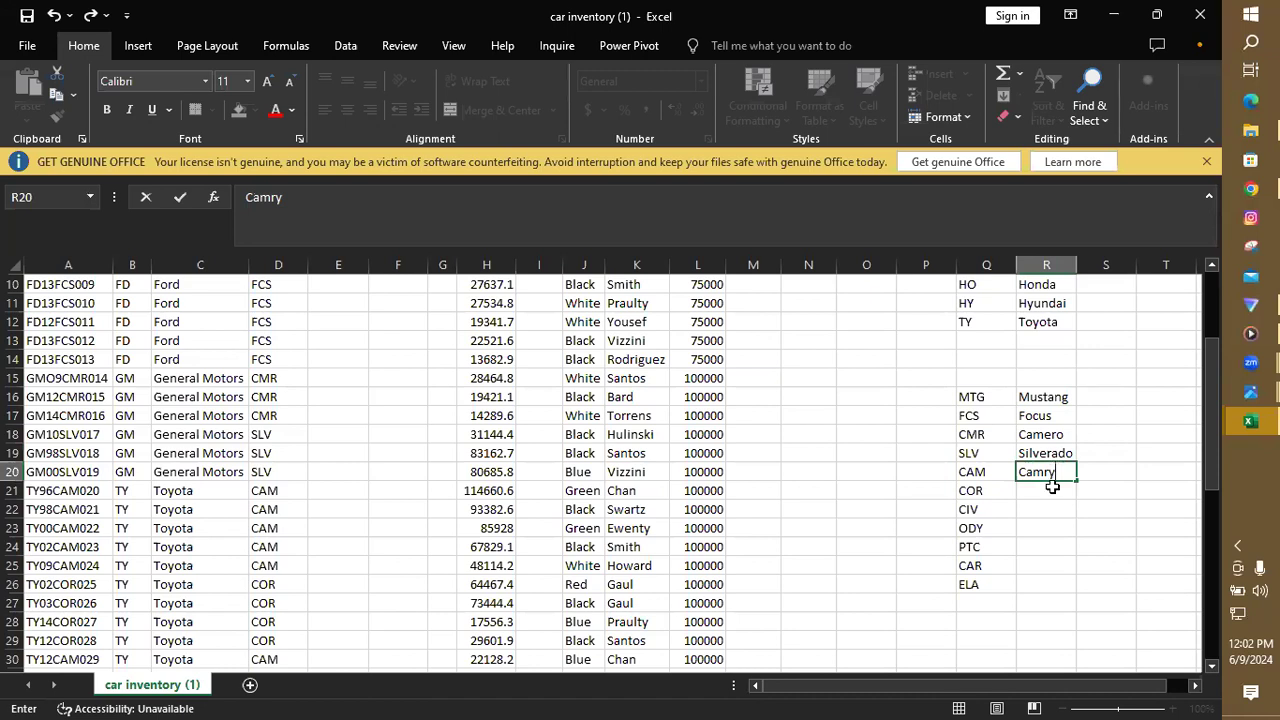
pyautogui.click(1054, 487)
pyautogui.write('Corolla')
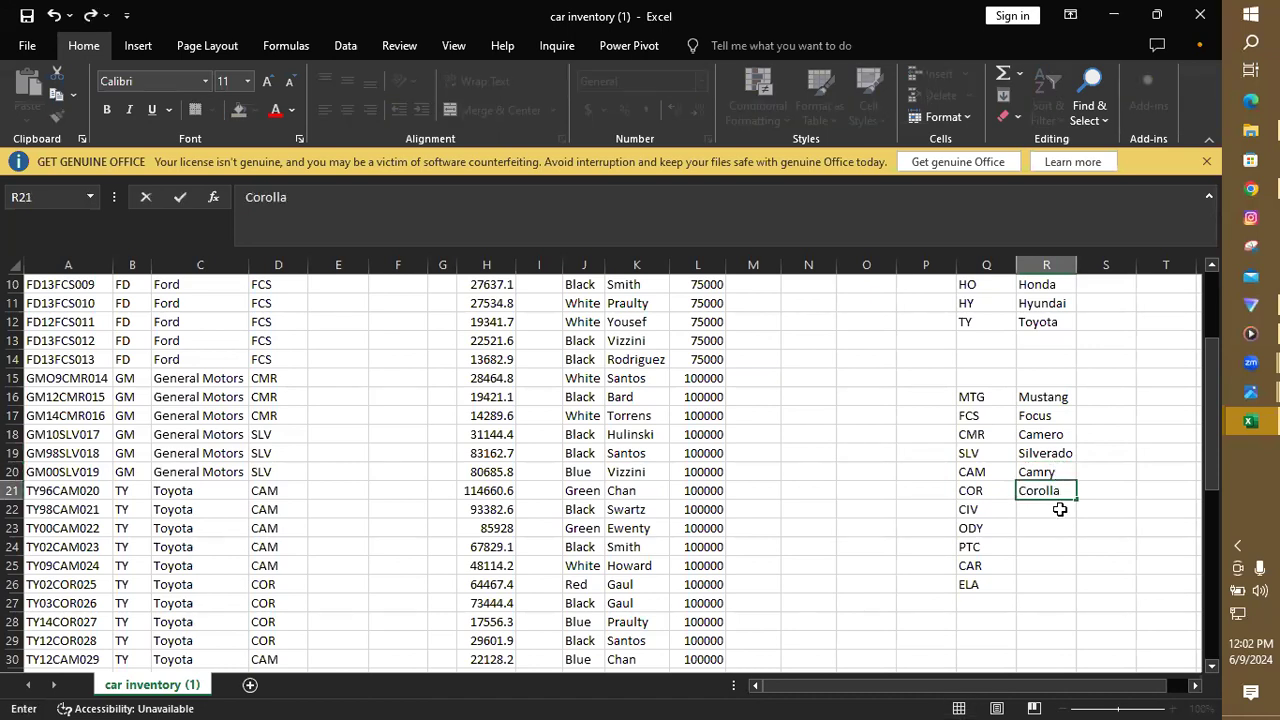
# - Enter Civic beside CIV in R22 and Odyssey beside ODY in R23
pyautogui.click(1060, 510)
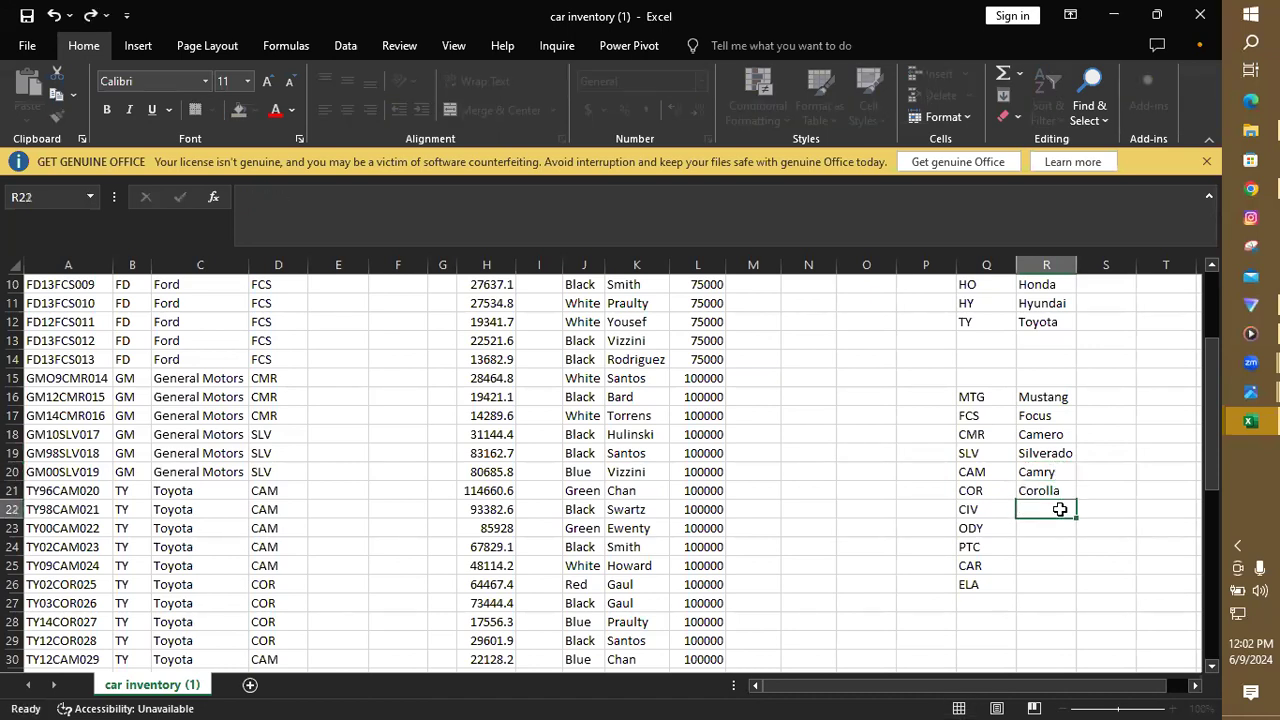
pyautogui.write('Civic')
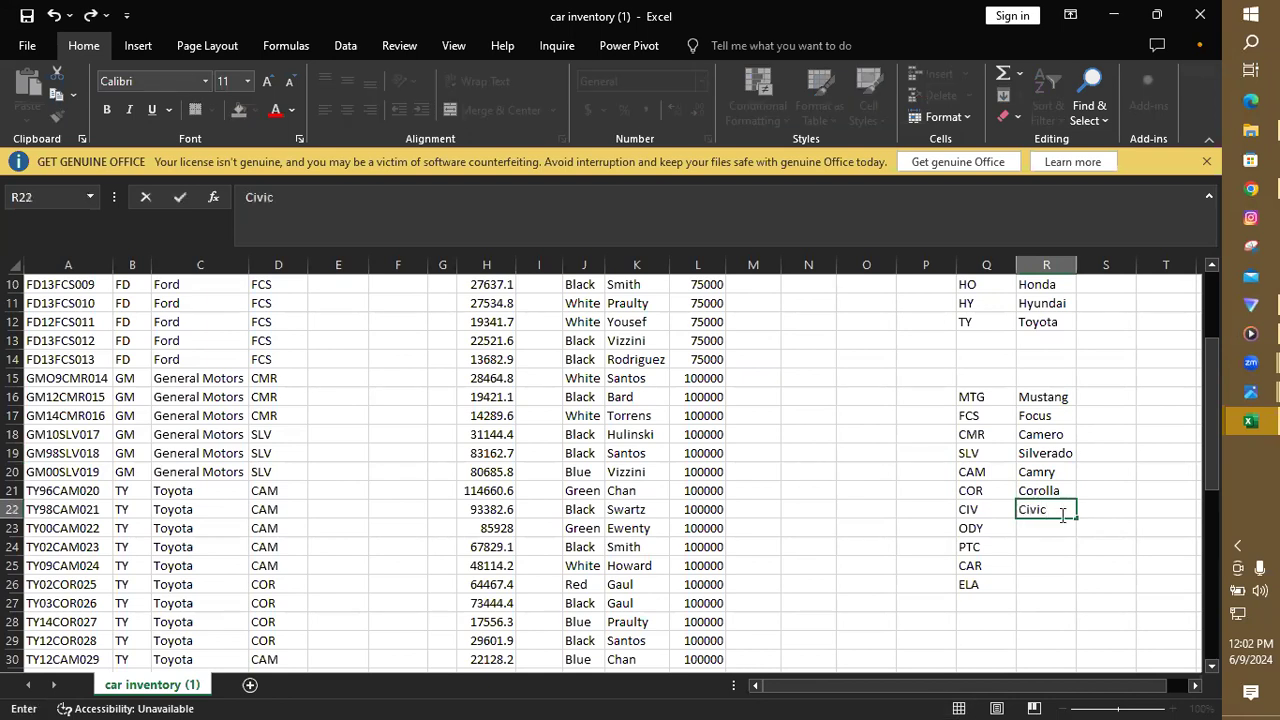
pyautogui.click(1056, 528)
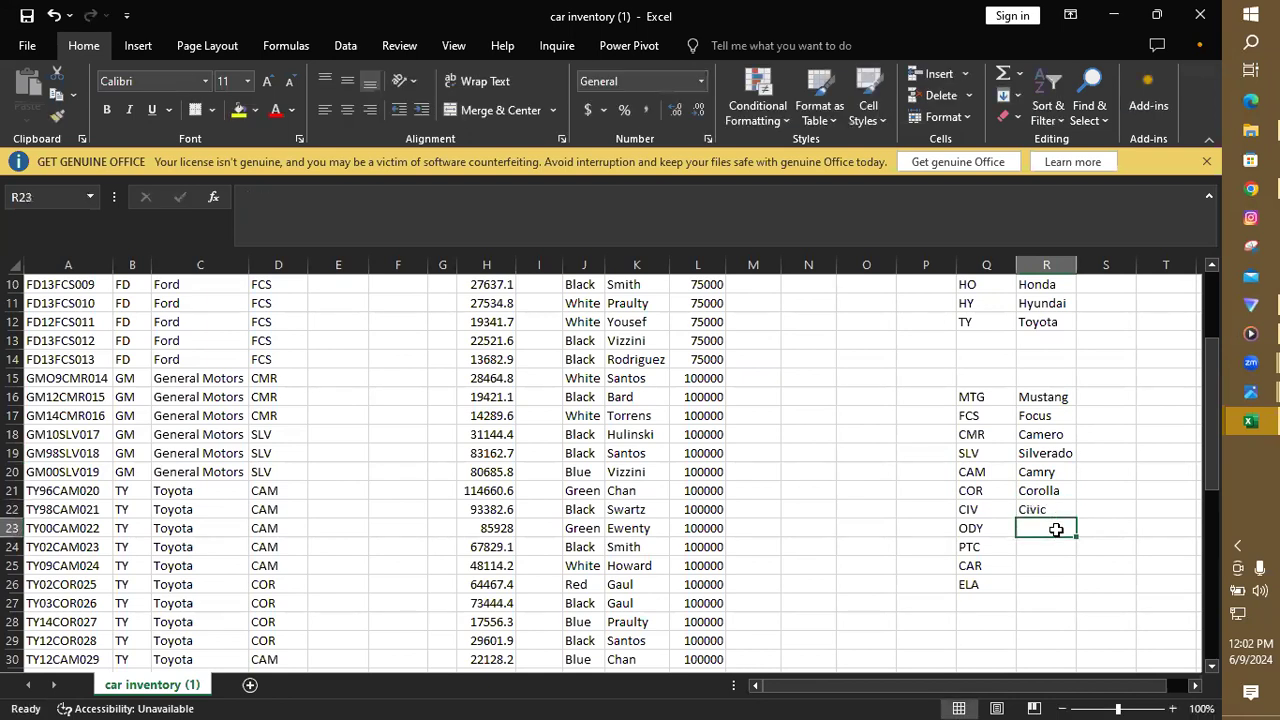
pyautogui.write('Odyssey')
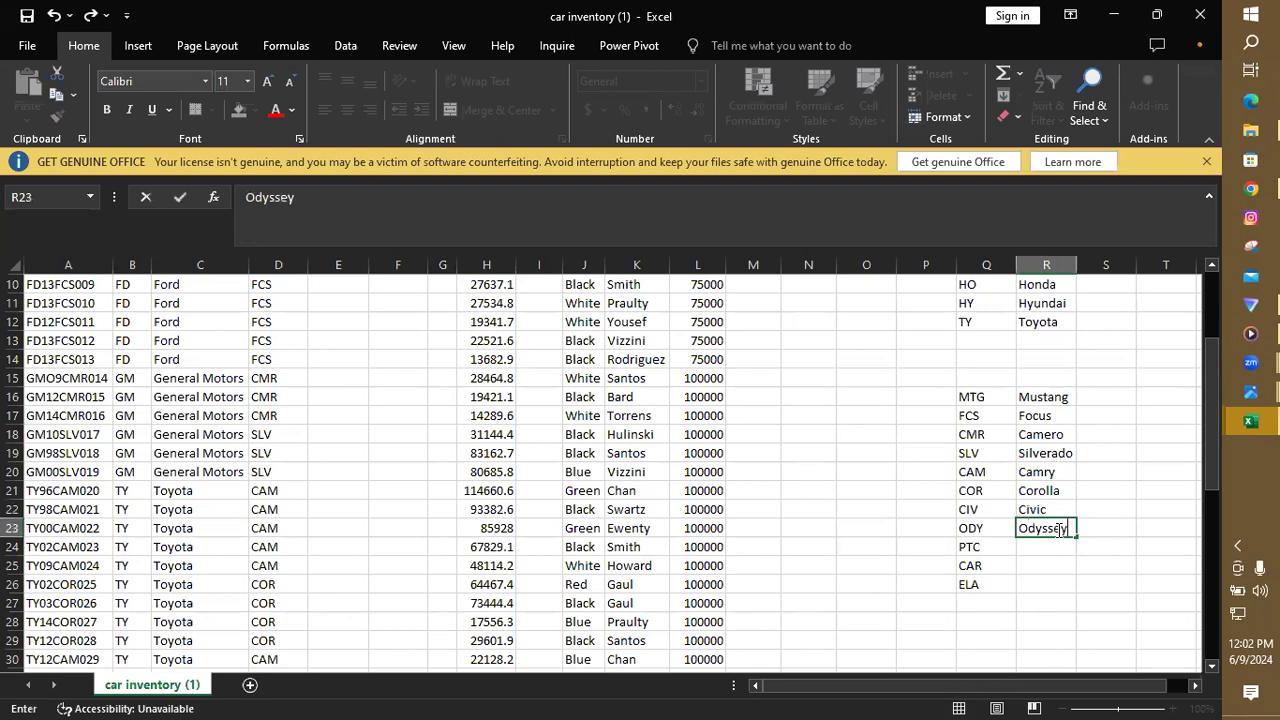
# - Complete the model names with PT Cruiser, Caravan and Elantra in R24 to R26
pyautogui.click(1048, 543)
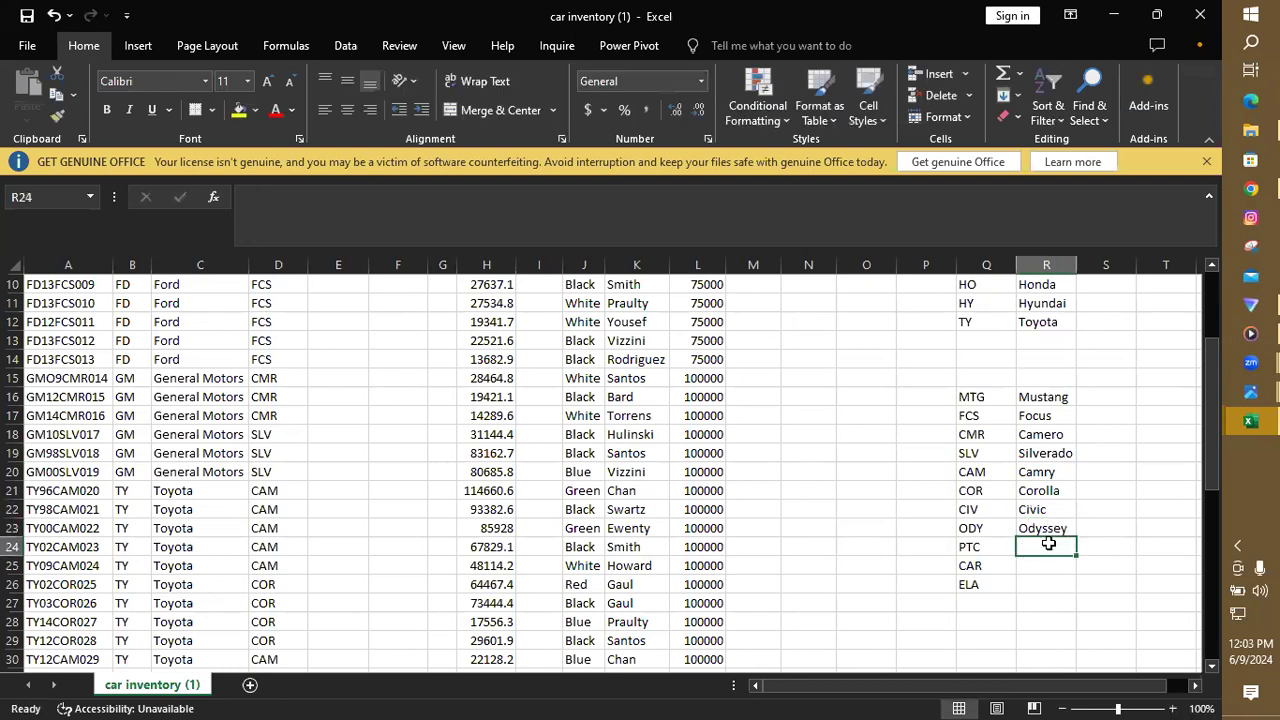
pyautogui.write('PT CR')
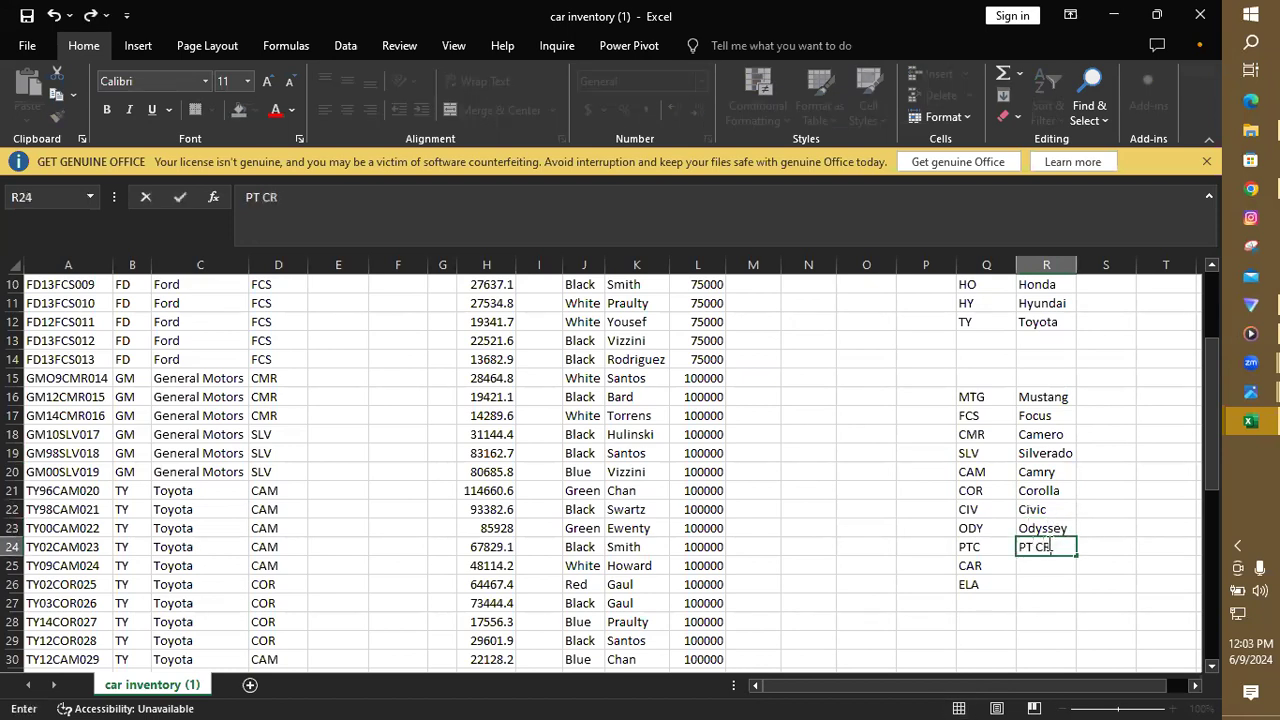
pyautogui.press('BackSpace')
pyautogui.write('ruiser')
pyautogui.press('Return')
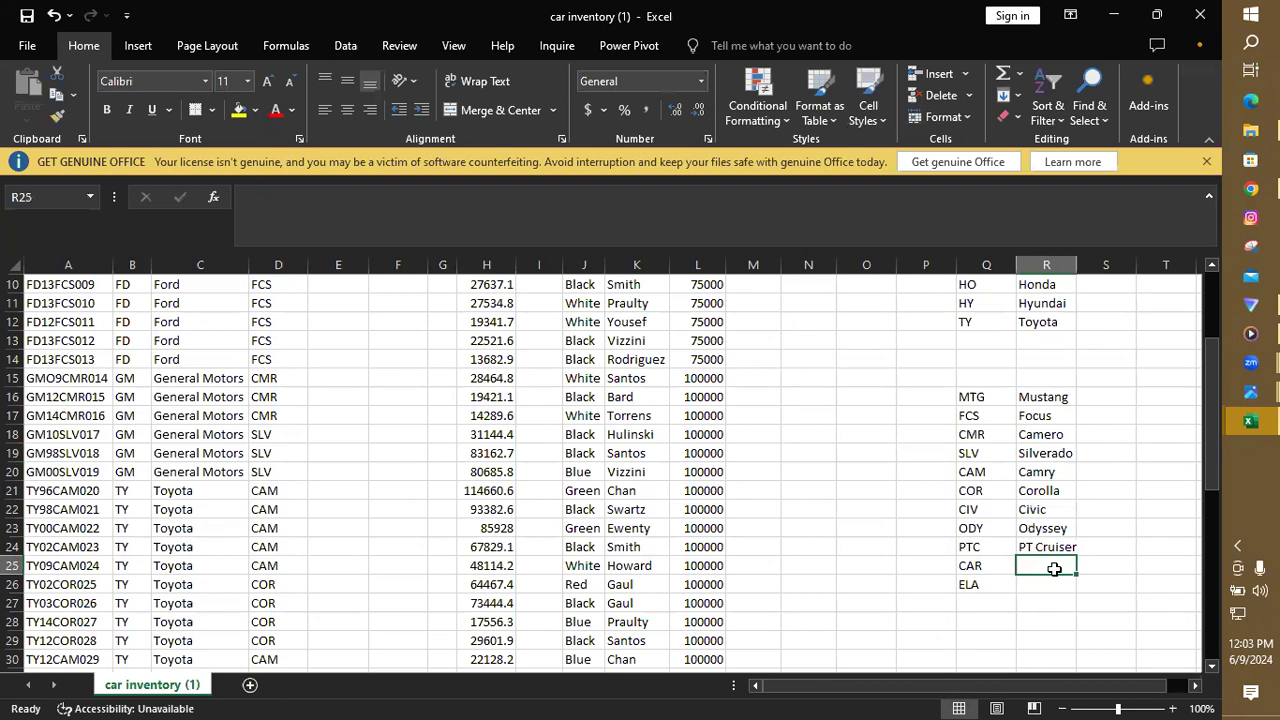
pyautogui.write('Caravan')
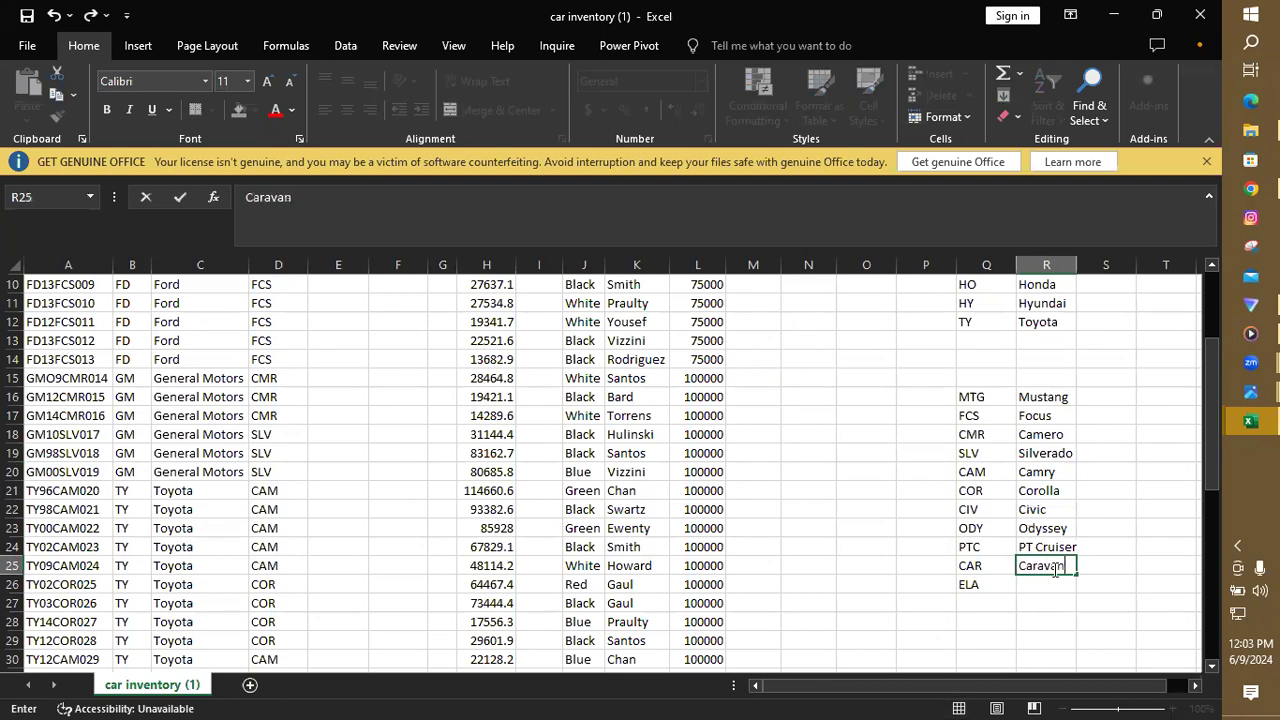
pyautogui.press('Return')
pyautogui.write('Elantra')
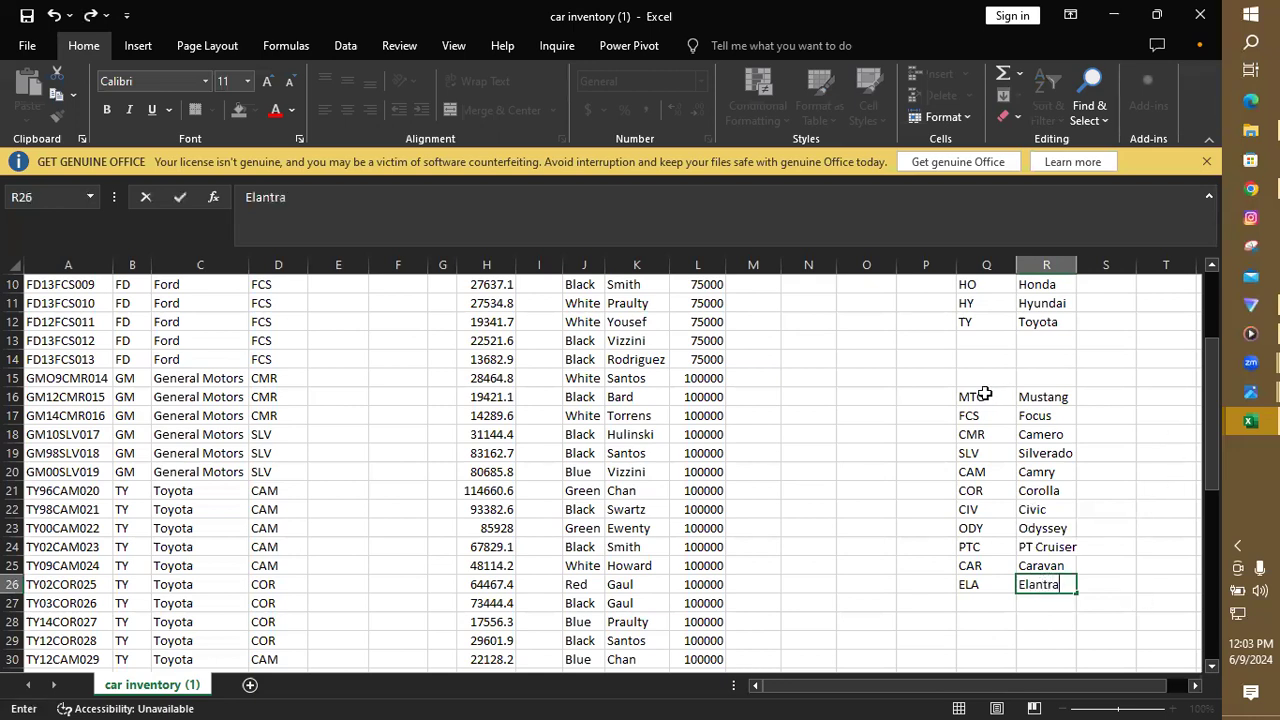
# - Sort the model code and name list in Q16:R26 from A to Z
pyautogui.moveTo(1007, 397); pyautogui.dragTo(1057, 584)
pyautogui.click(1050, 110)
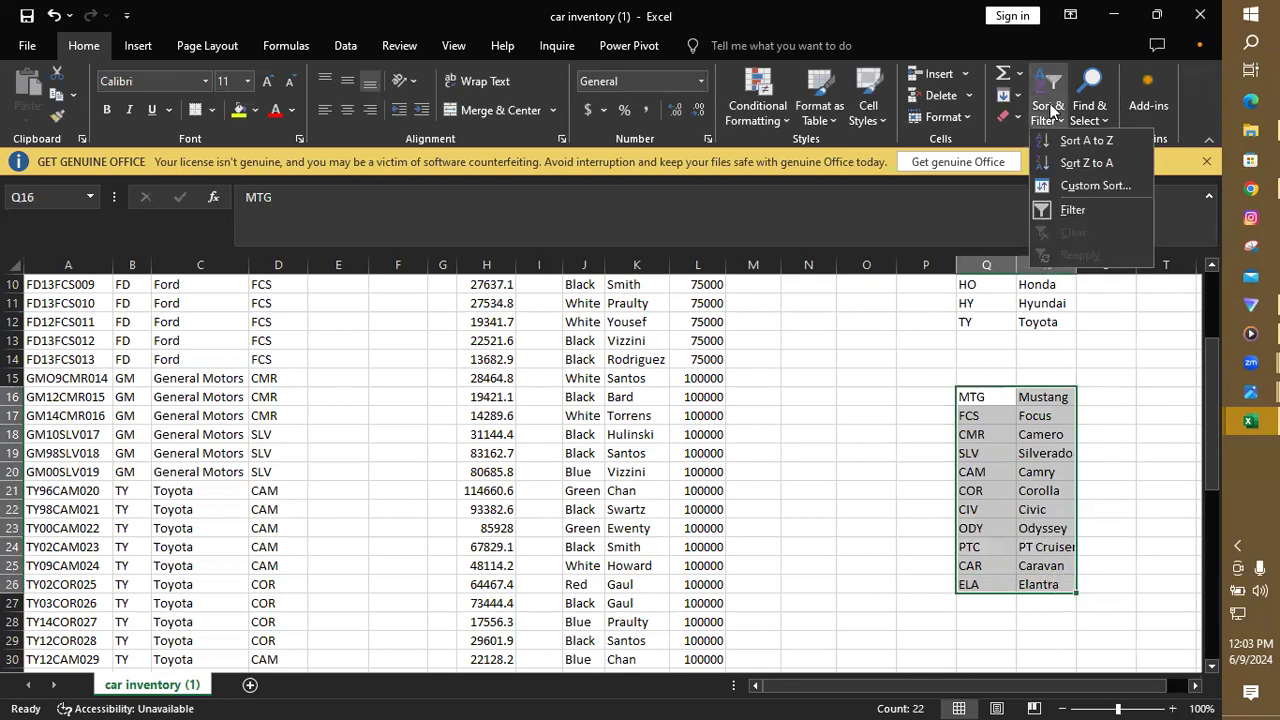
pyautogui.click(1075, 142)
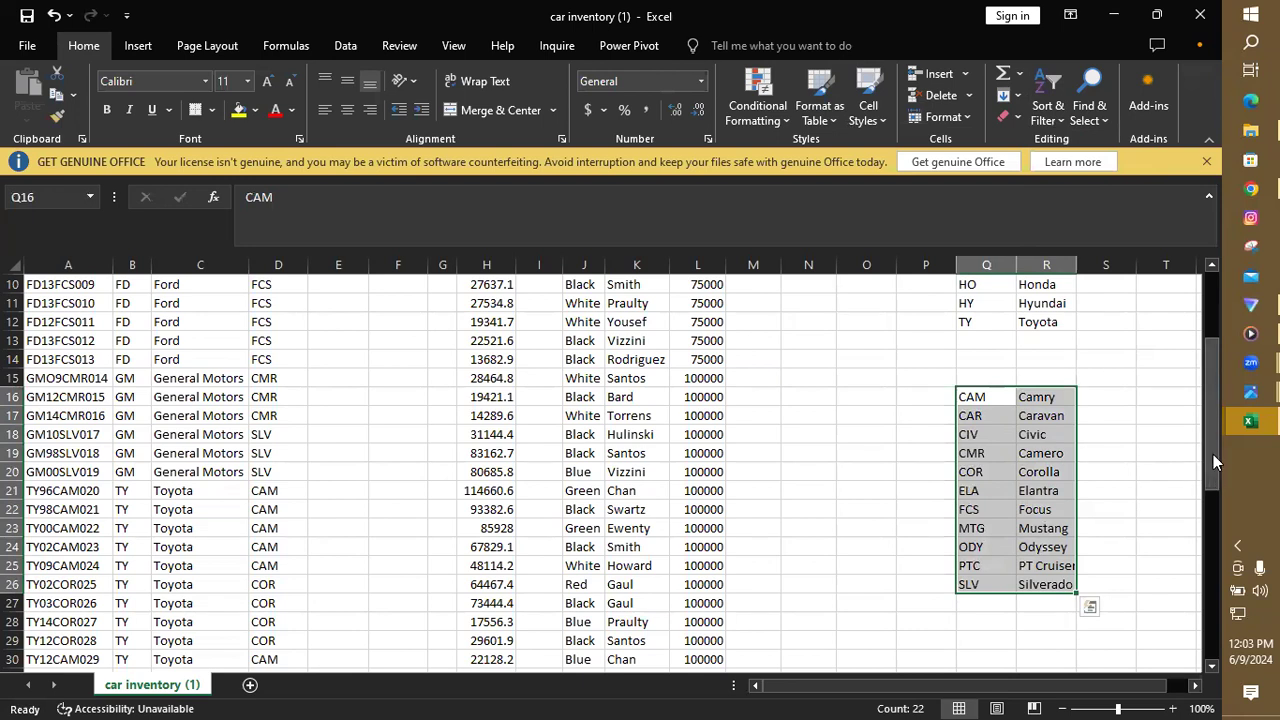
# - Enter =VLOOKUP(D2,Q16:R26,2) in E2 to look up the full model name
pyautogui.moveTo(1213, 435); pyautogui.dragTo(1218, 365)
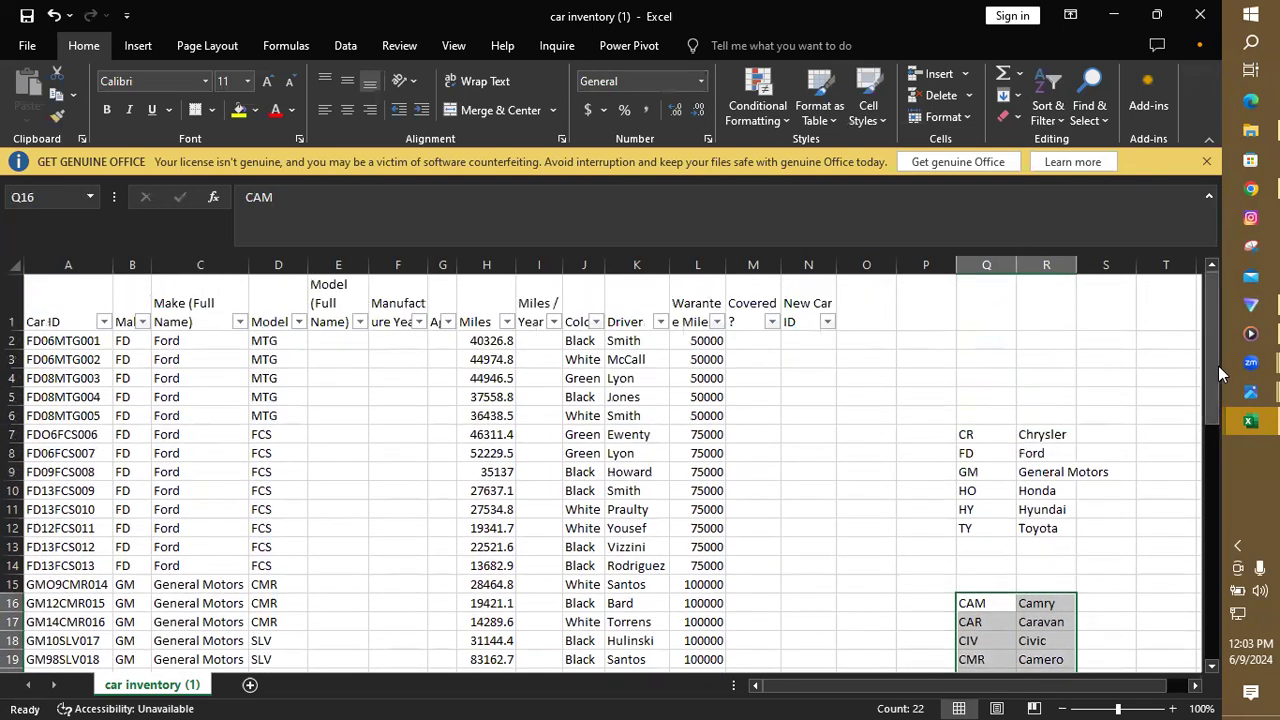
pyautogui.click(330, 340)
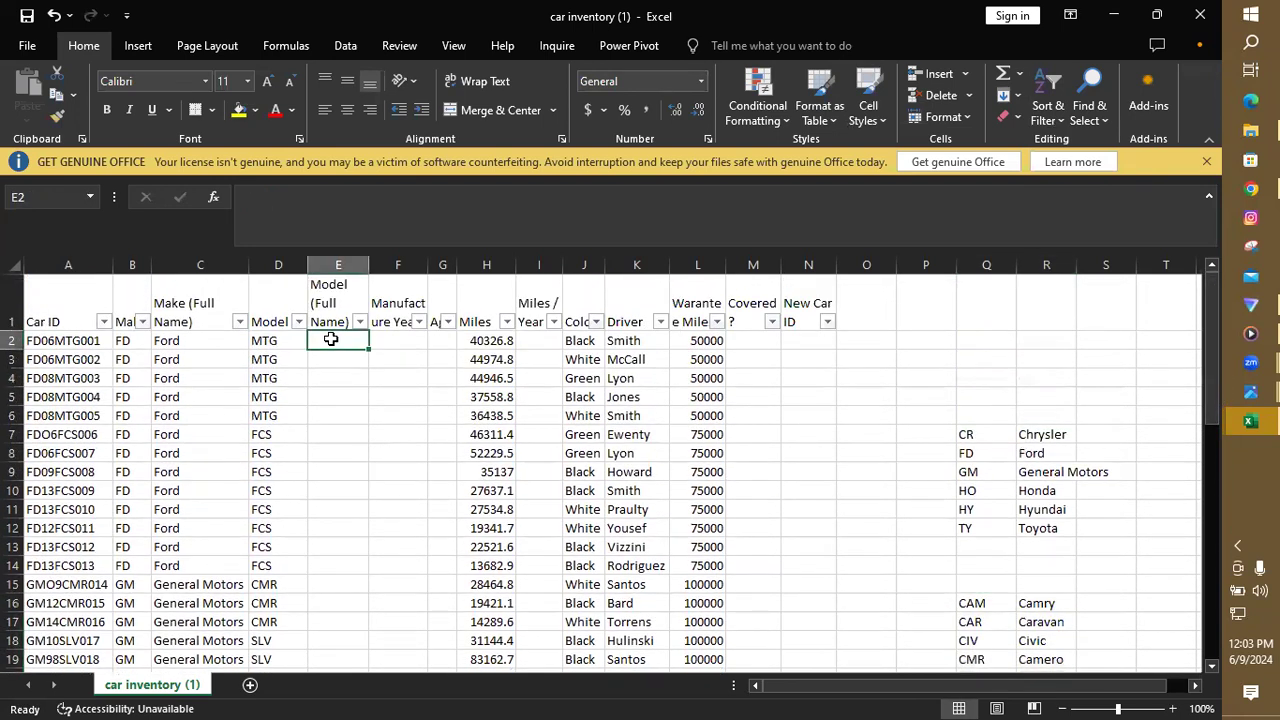
pyautogui.write('=vloo')
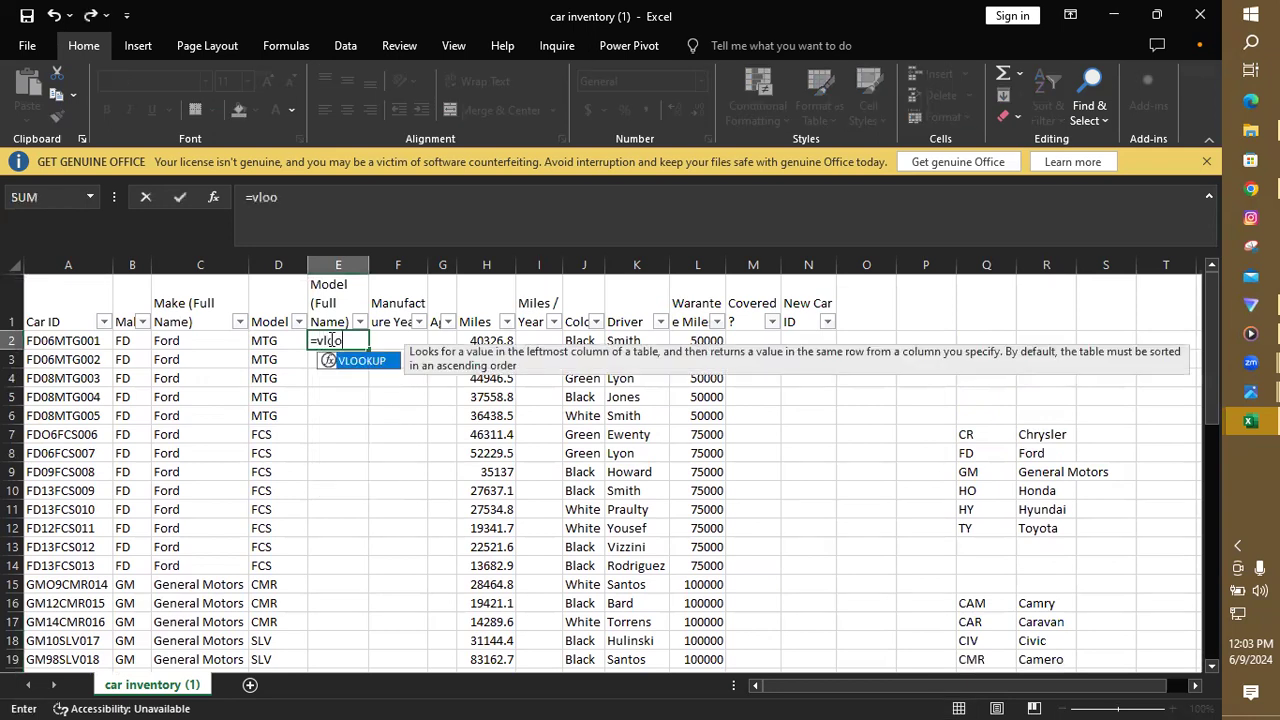
pyautogui.doubleClick(355, 360)
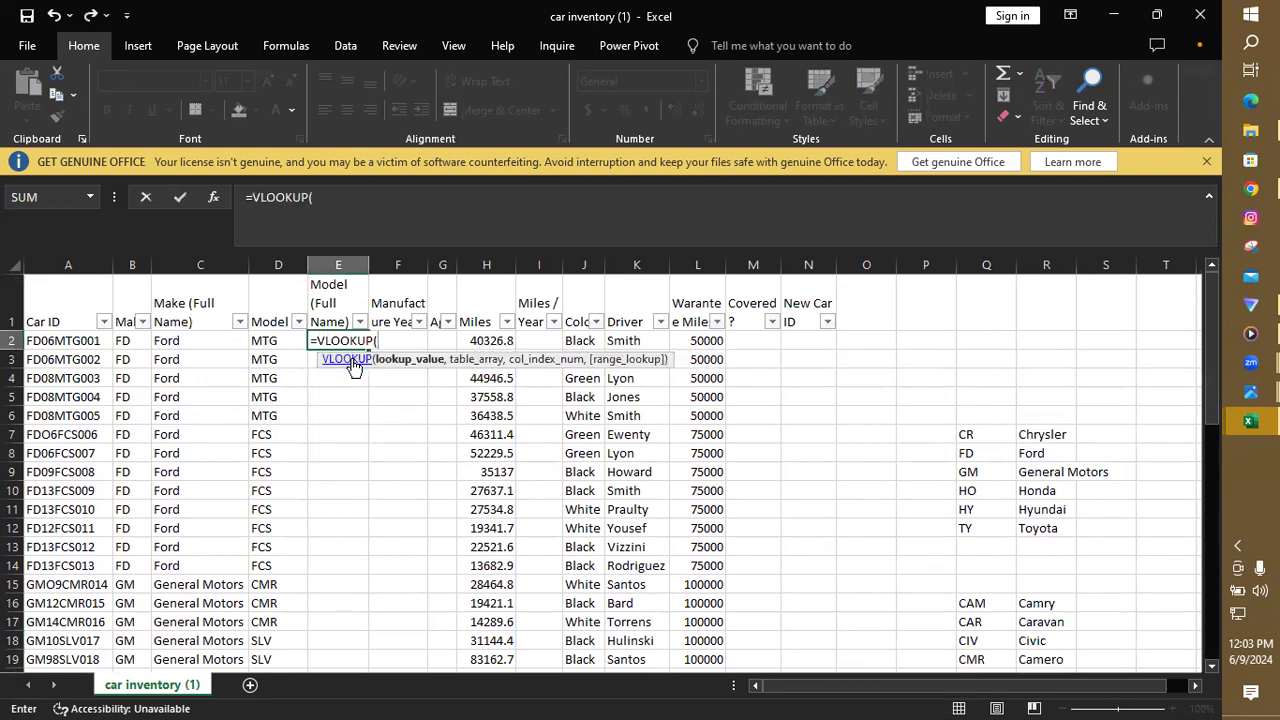
pyautogui.click(274, 341)
pyautogui.write(',')
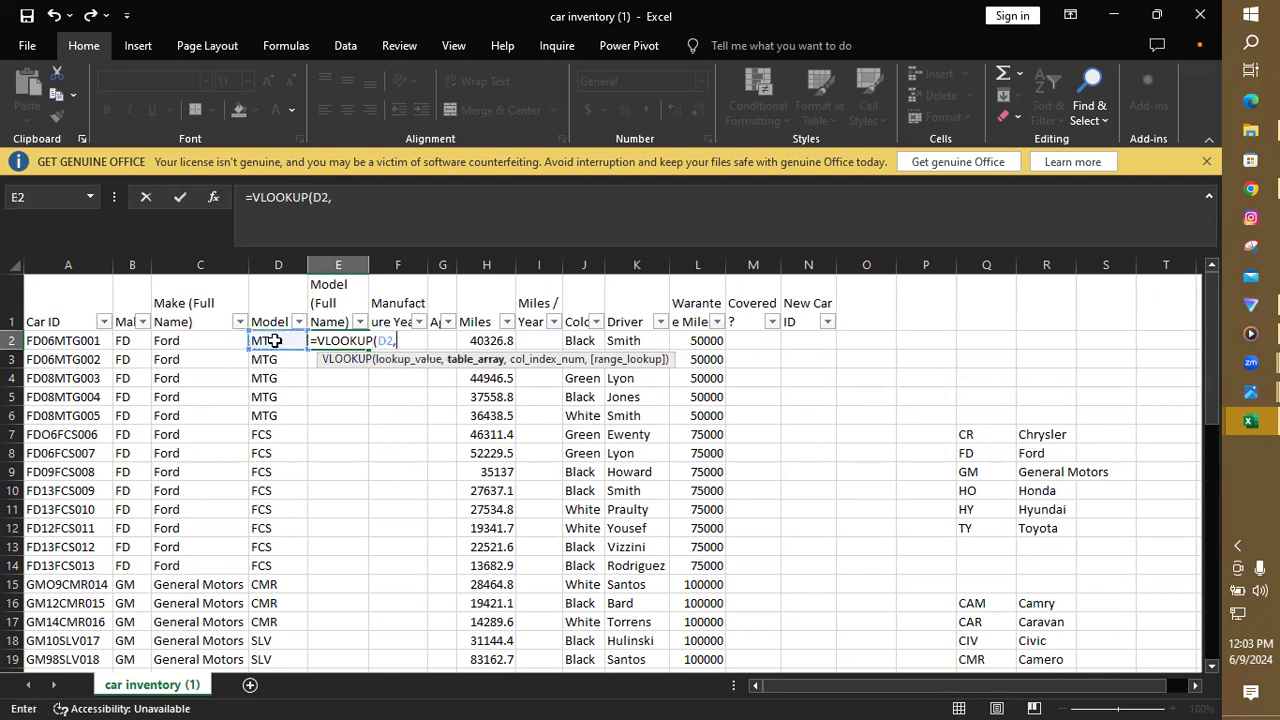
pyautogui.moveTo(975, 602); pyautogui.dragTo(1030, 623)
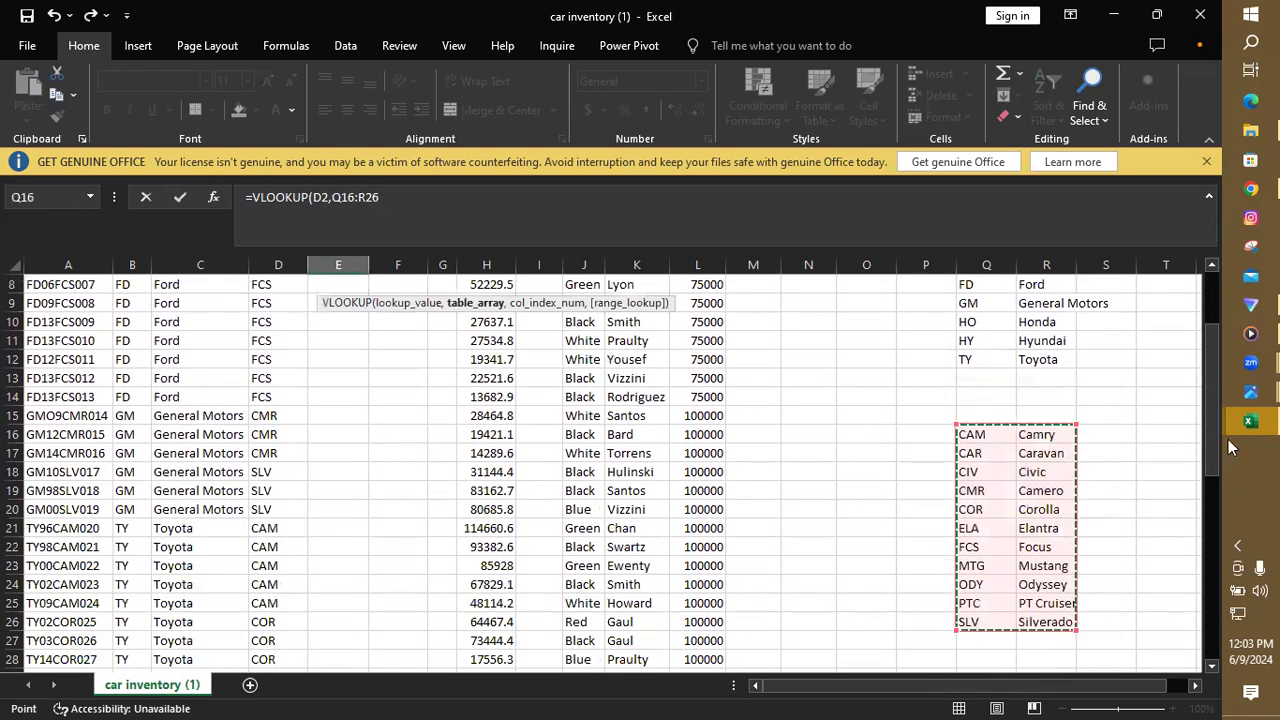
pyautogui.scroll(1, 1211, 439)
pyautogui.scroll(2, 1211, 439)
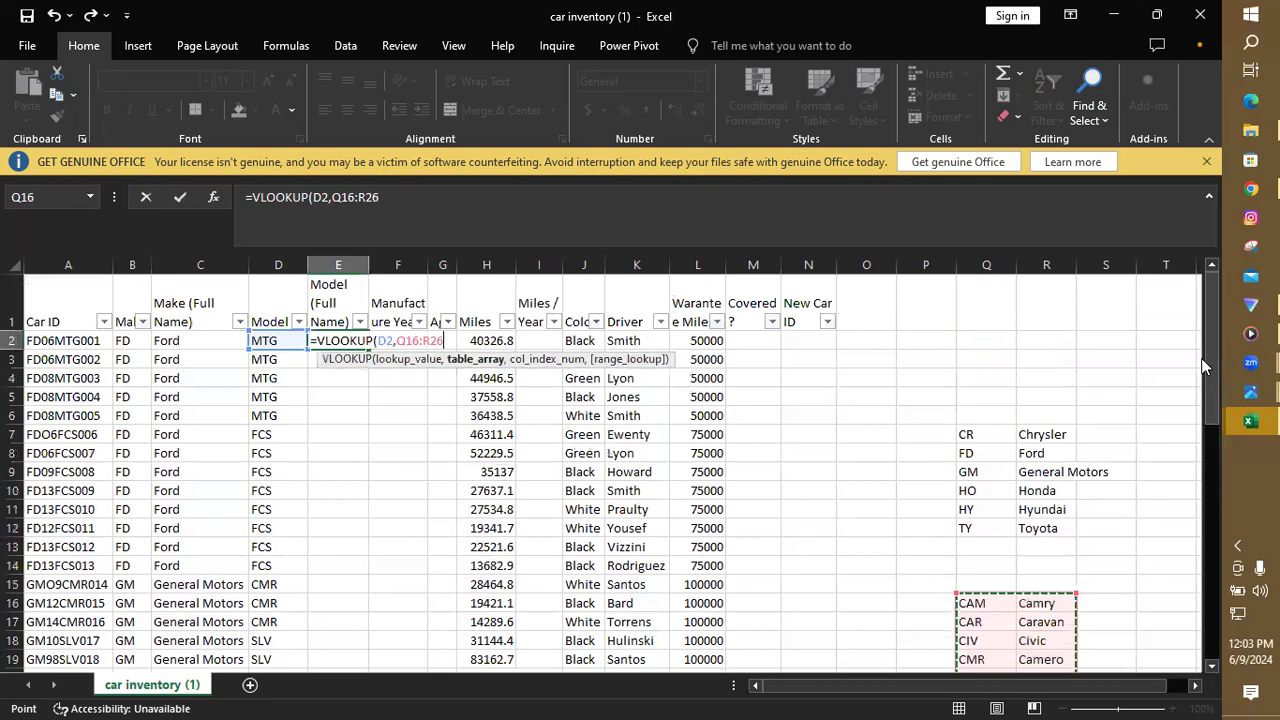
pyautogui.write(',')
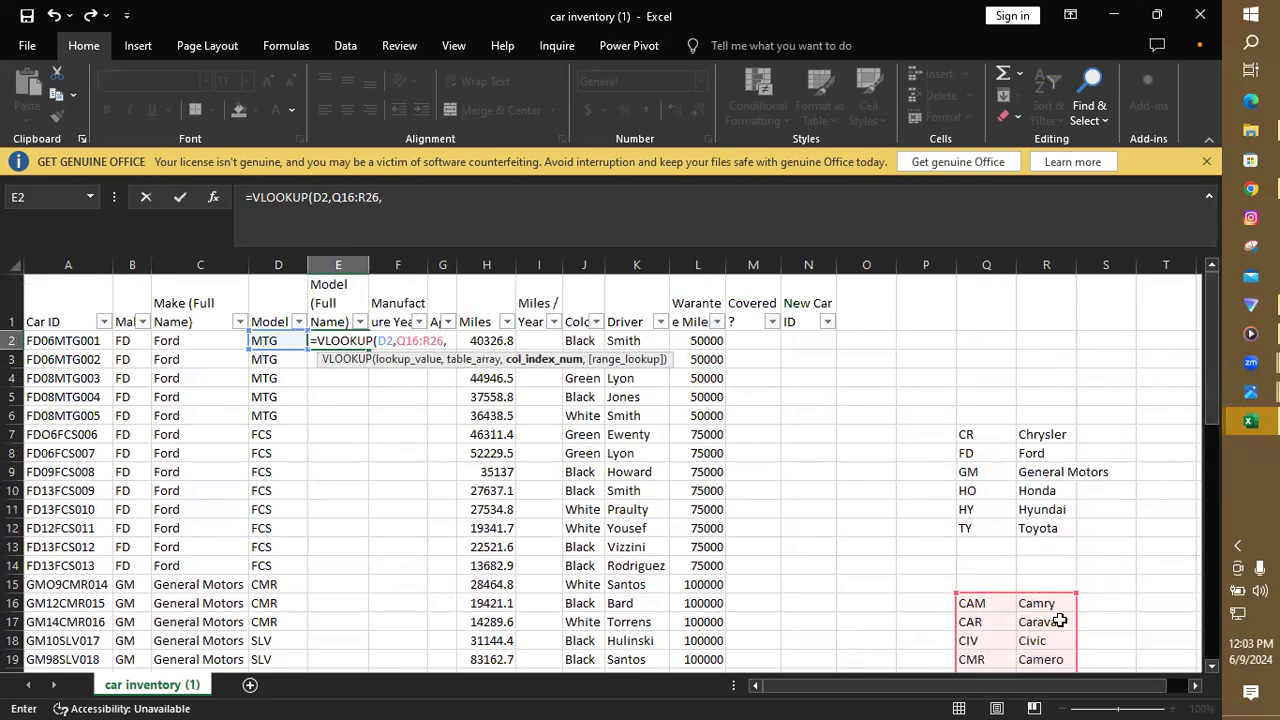
pyautogui.write('2)')
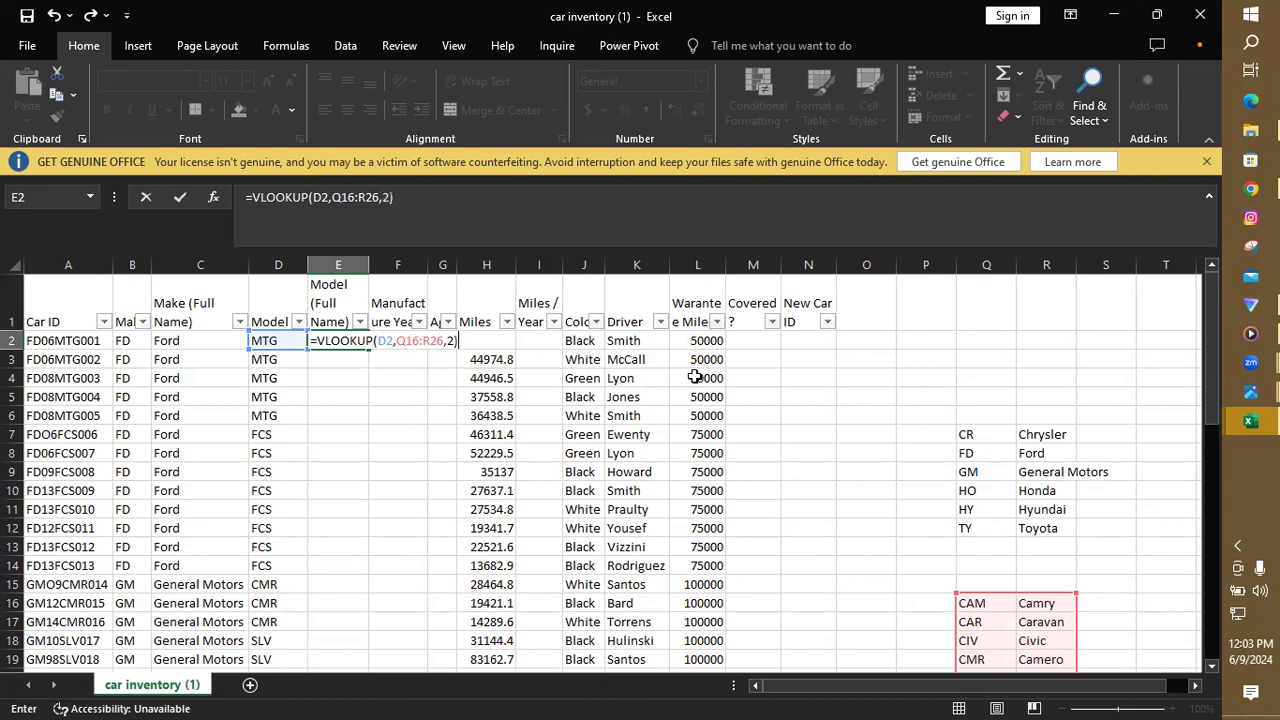
pyautogui.press('Return')
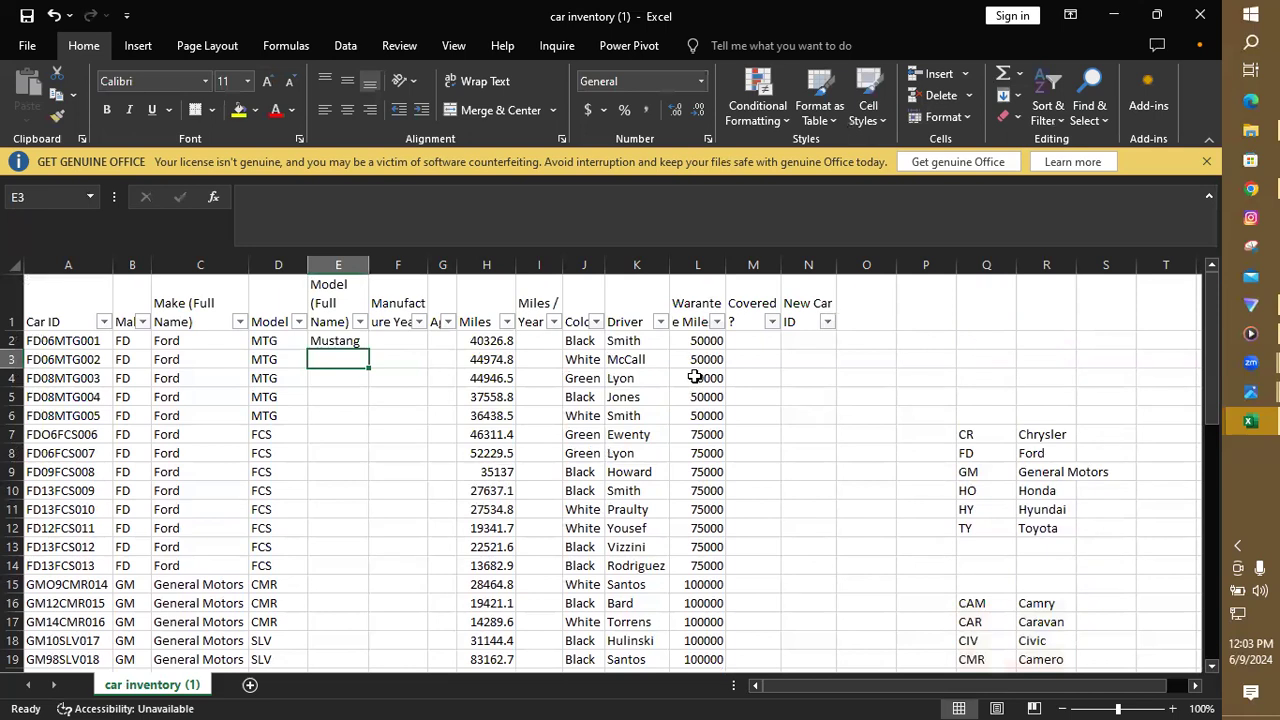
# - Try filling the model-name formula from E2 down to E53 with its relative lookup range
pyautogui.click(333, 341)
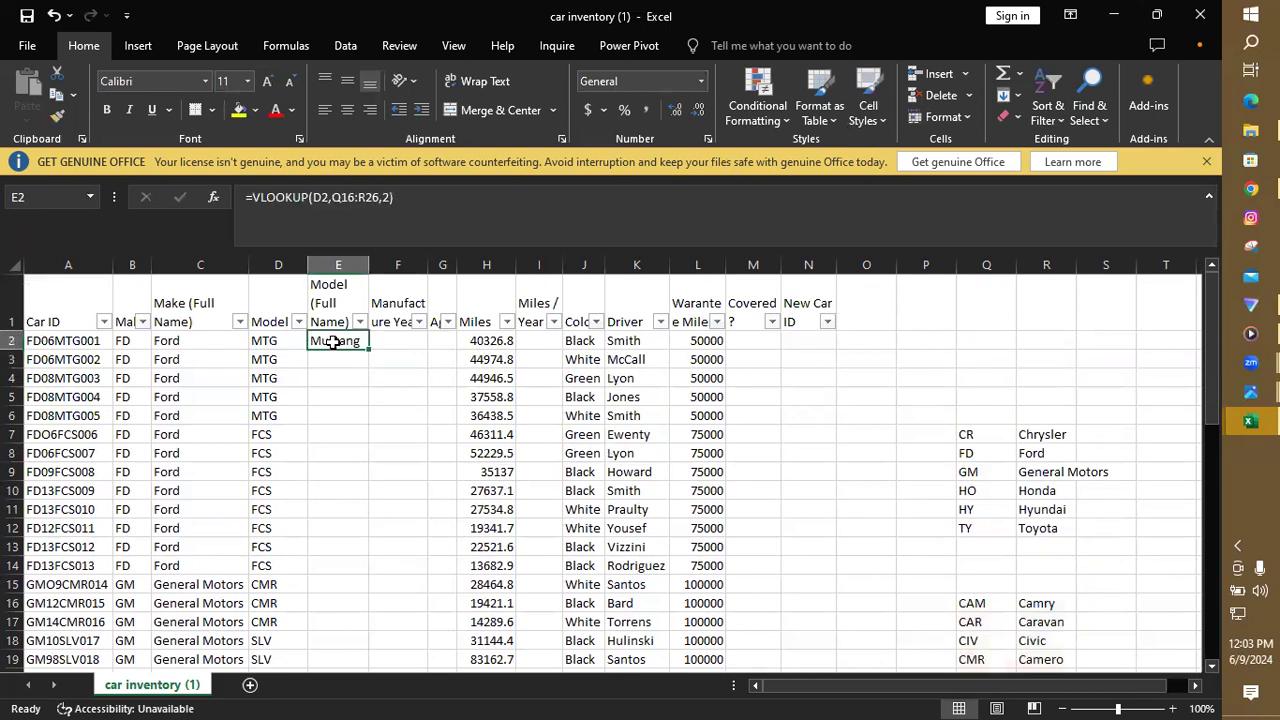
pyautogui.moveTo(367, 350); pyautogui.dragTo(362, 598)
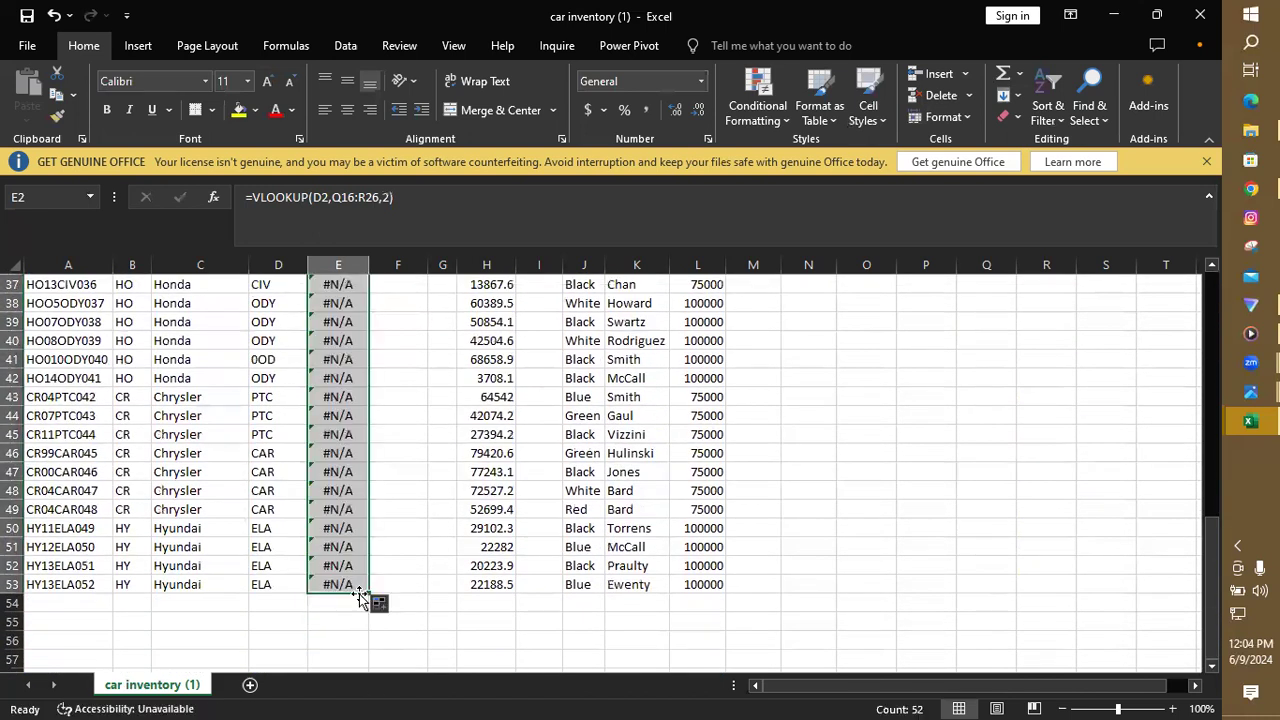
pyautogui.moveTo(1216, 612); pyautogui.dragTo(1214, 339)
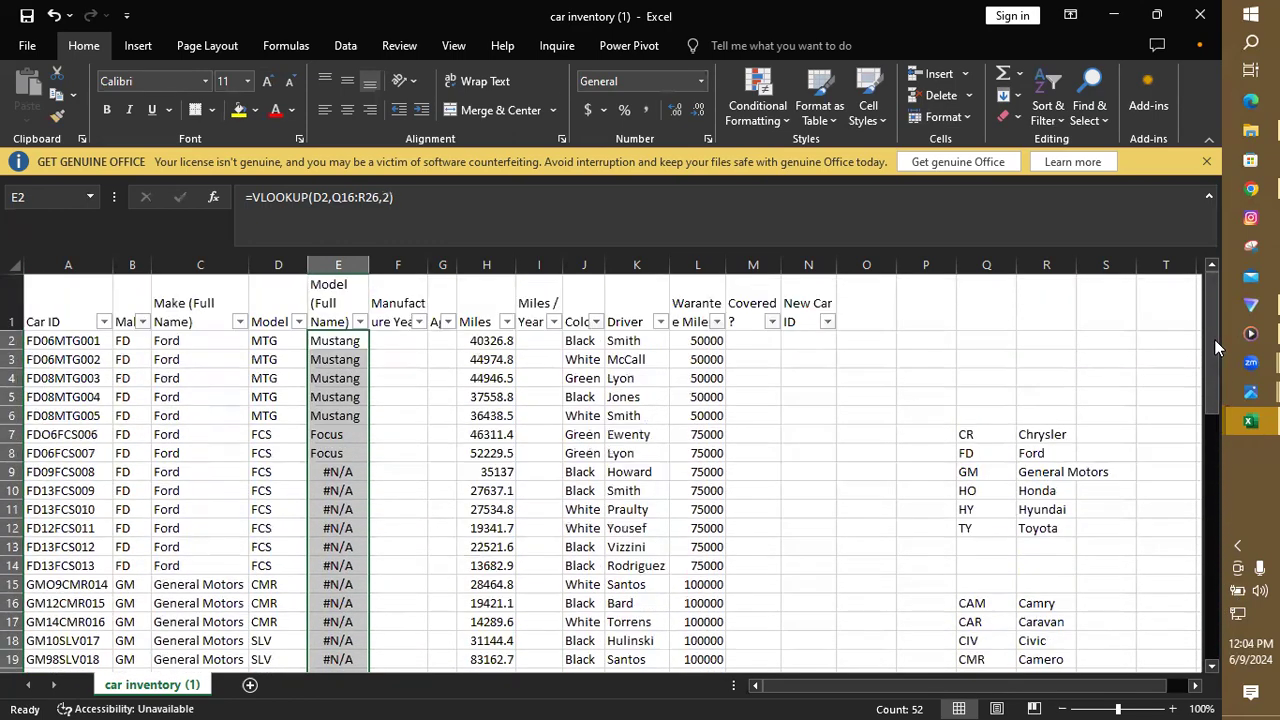
# - Lock the rows of the lookup range in E2's formula, making it Q$16:R$26
pyautogui.doubleClick(340, 340)
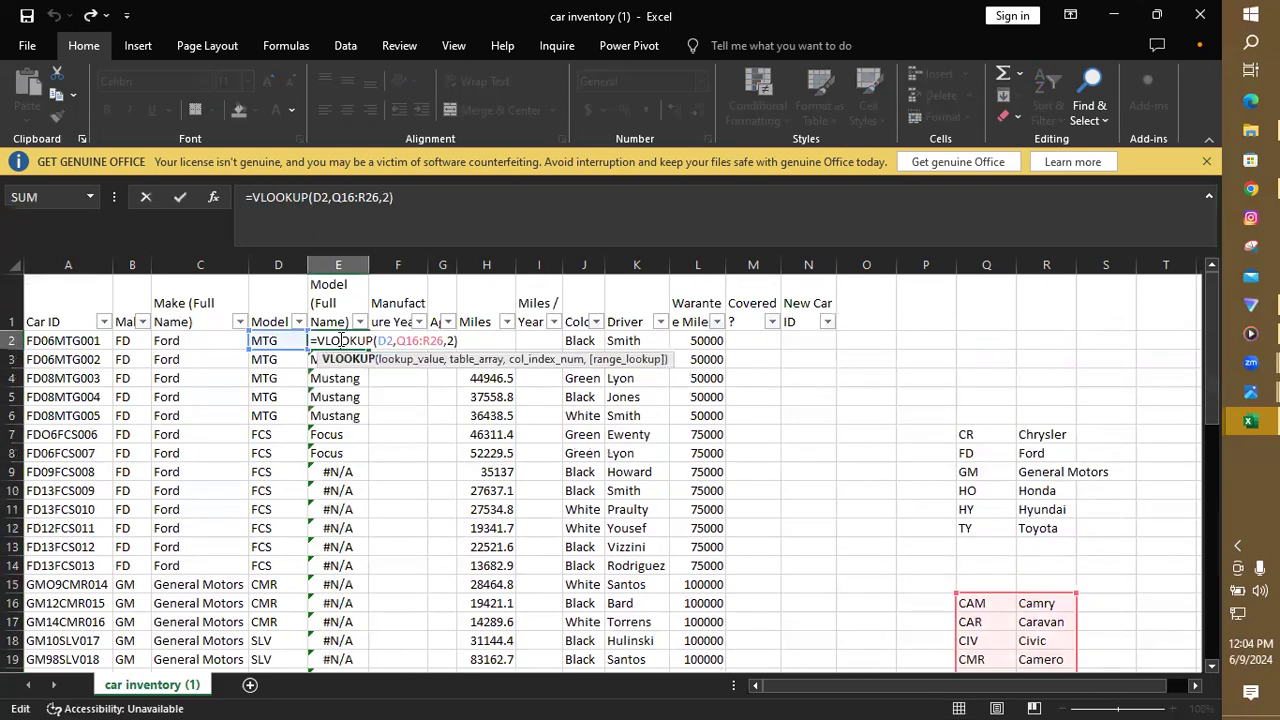
pyautogui.click(406, 341)
pyautogui.write('$')
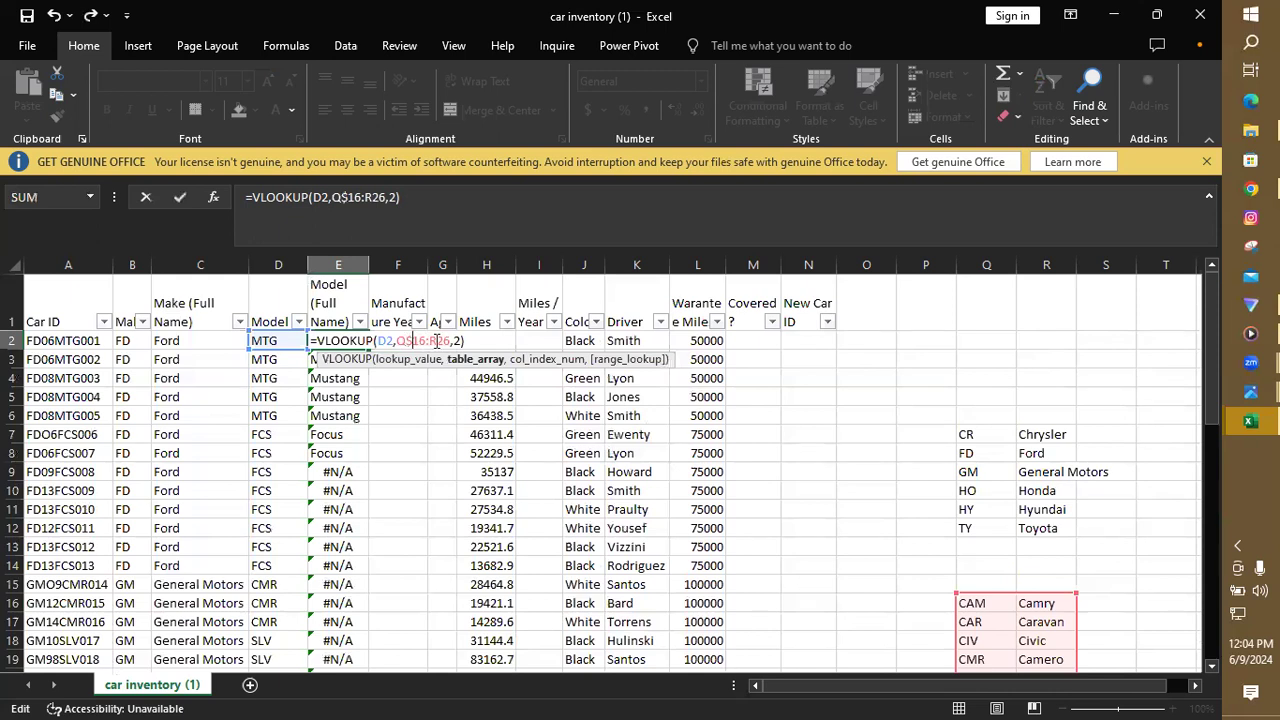
pyautogui.click(436, 341)
pyautogui.write('$')
pyautogui.press('Return')
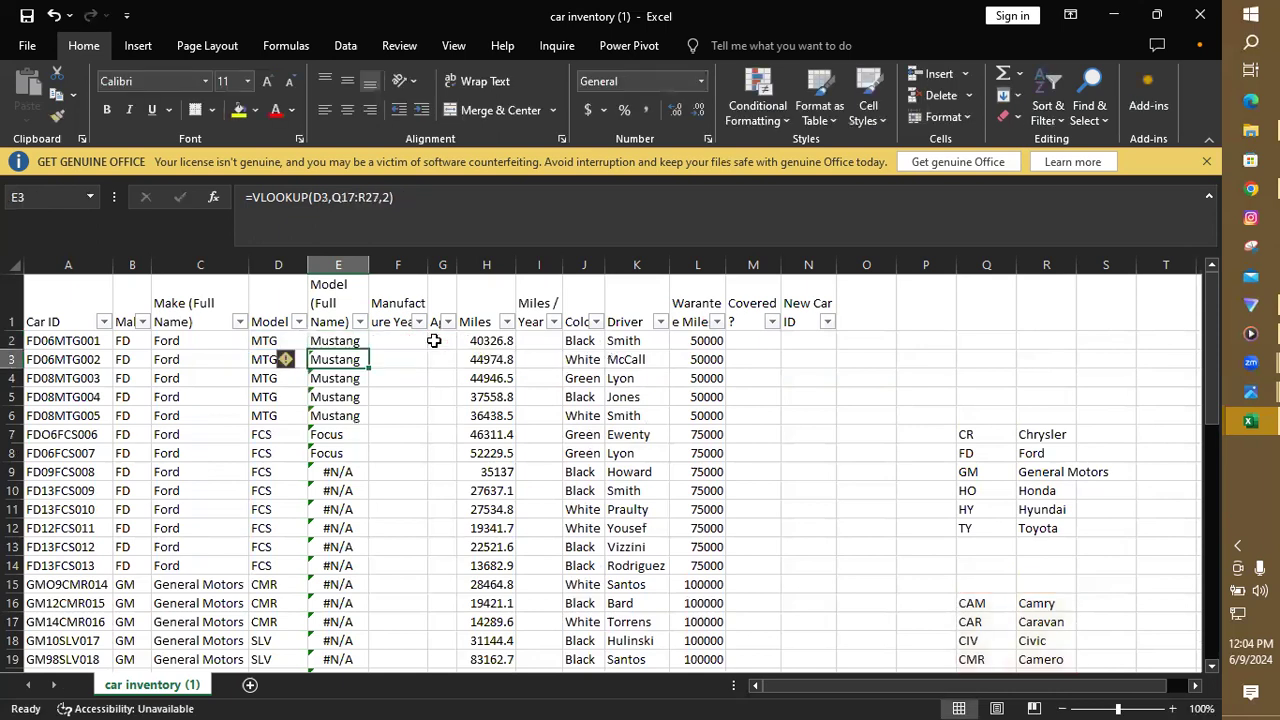
# - Fill the row-locked VLOOKUP formula from E2 down through E53
pyautogui.click(340, 343)
pyautogui.moveTo(369, 347); pyautogui.dragTo(352, 594)
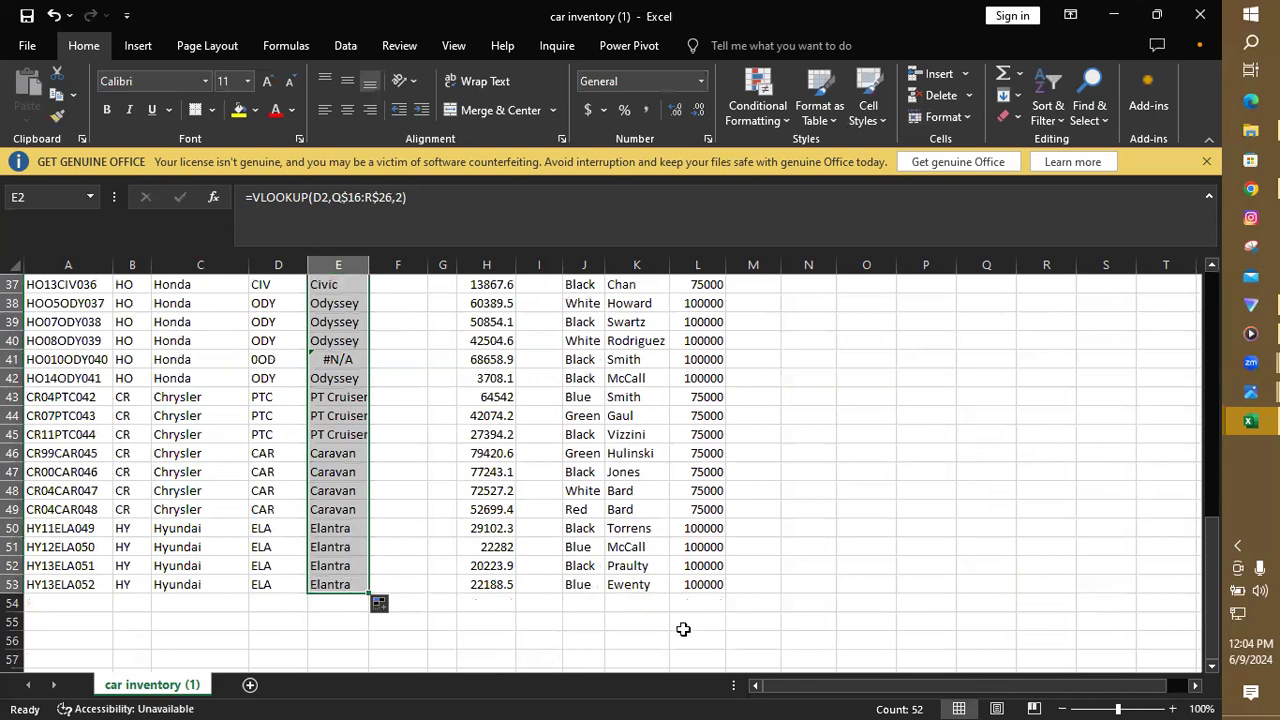
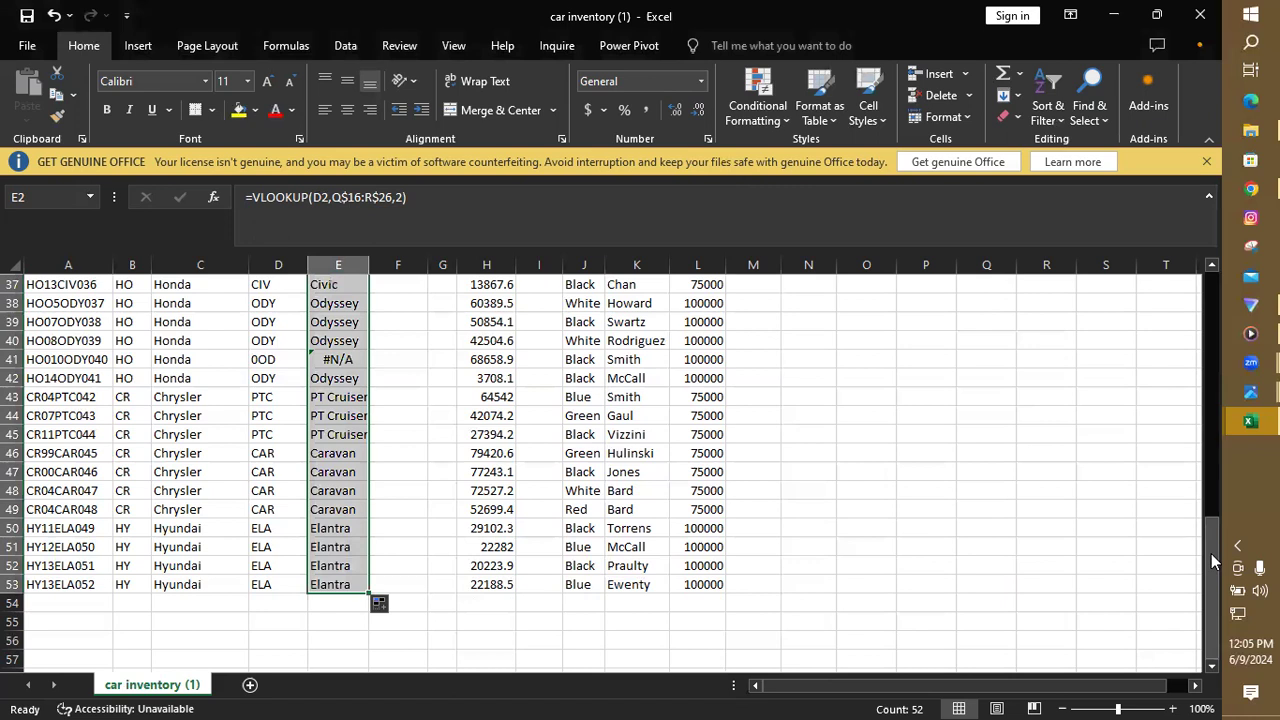
pyautogui.click(928, 566)
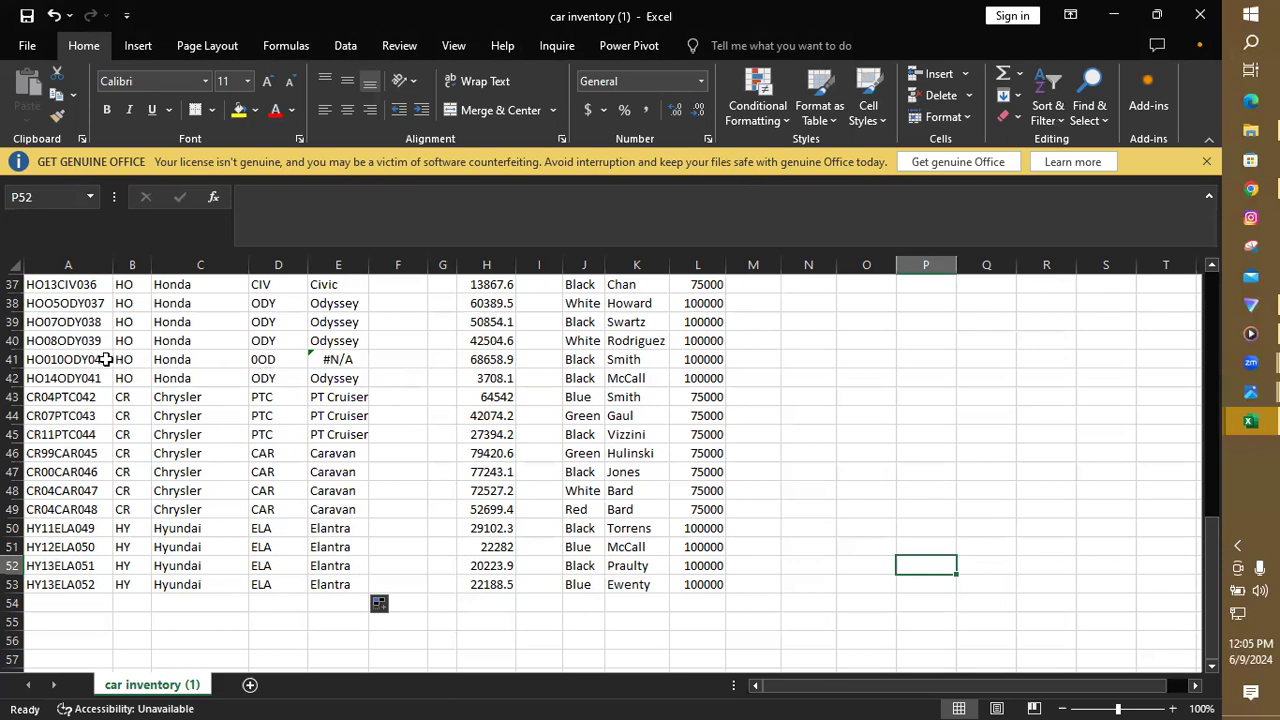
# - Correct the Car ID in A41 to HO01ODY040 and check the model lookup in E41
pyautogui.click(76, 362)
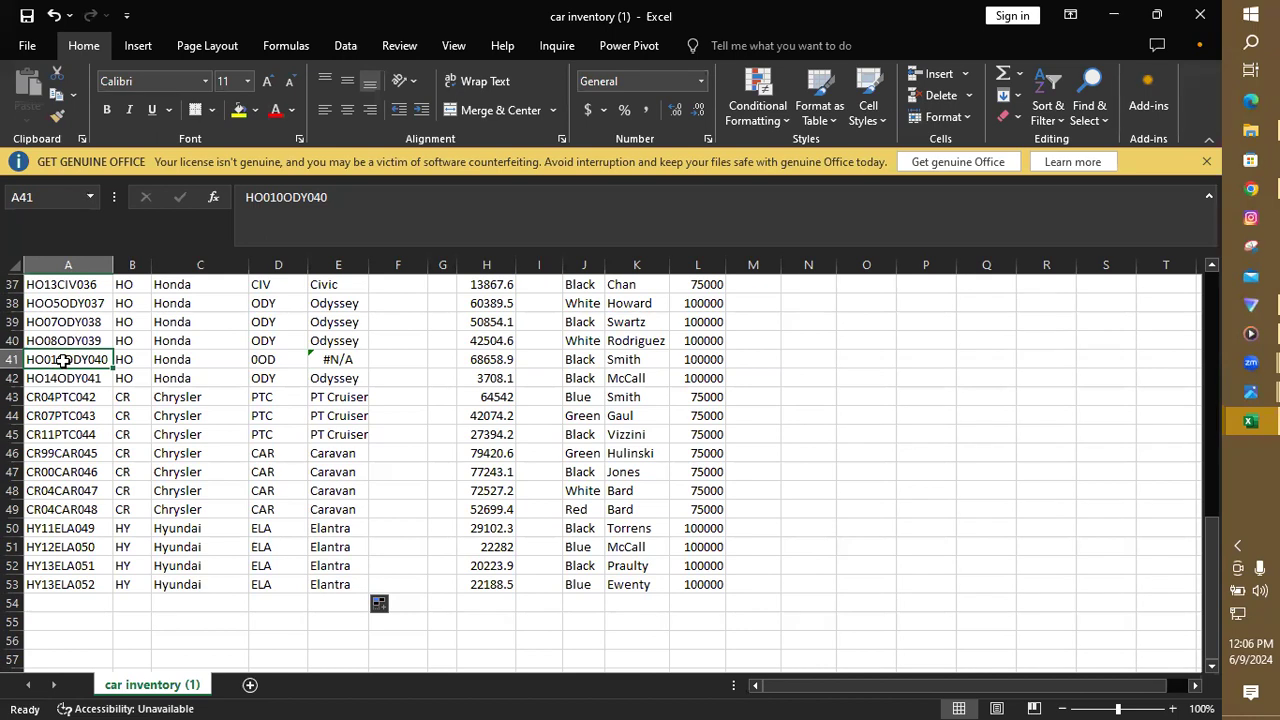
pyautogui.doubleClick(62, 360)
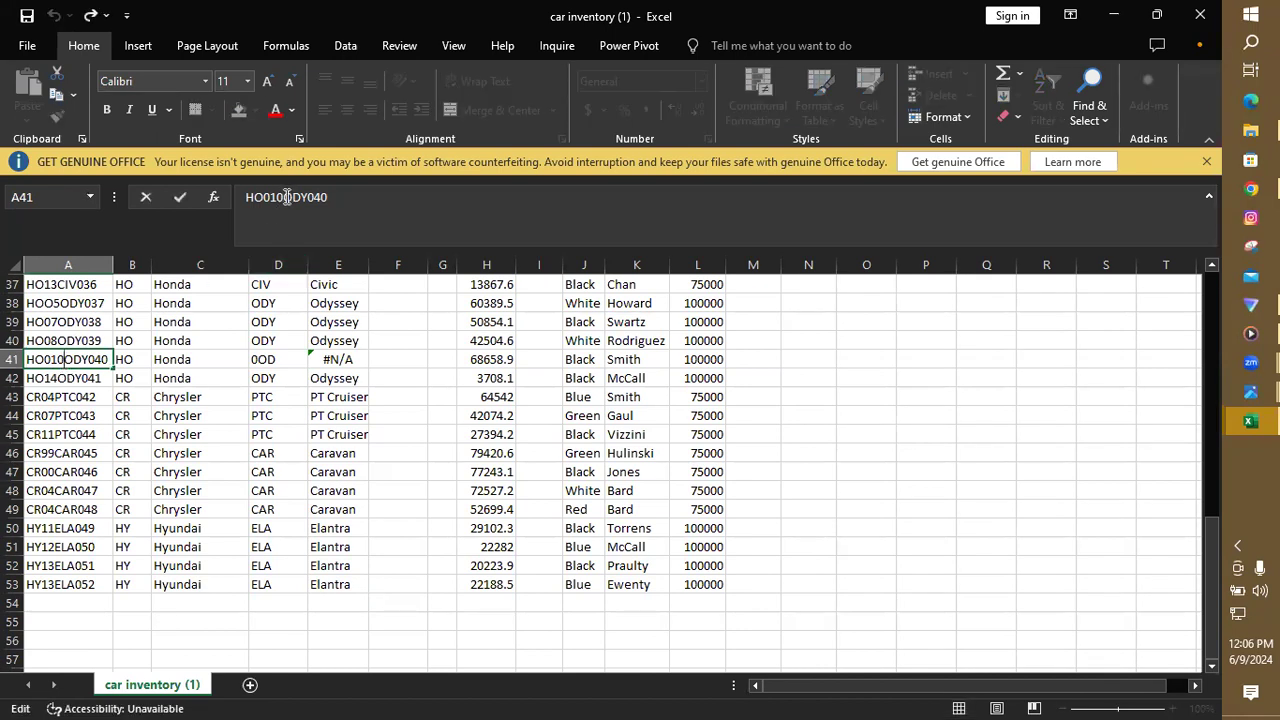
pyautogui.press('BackSpace')
pyautogui.press('Return')
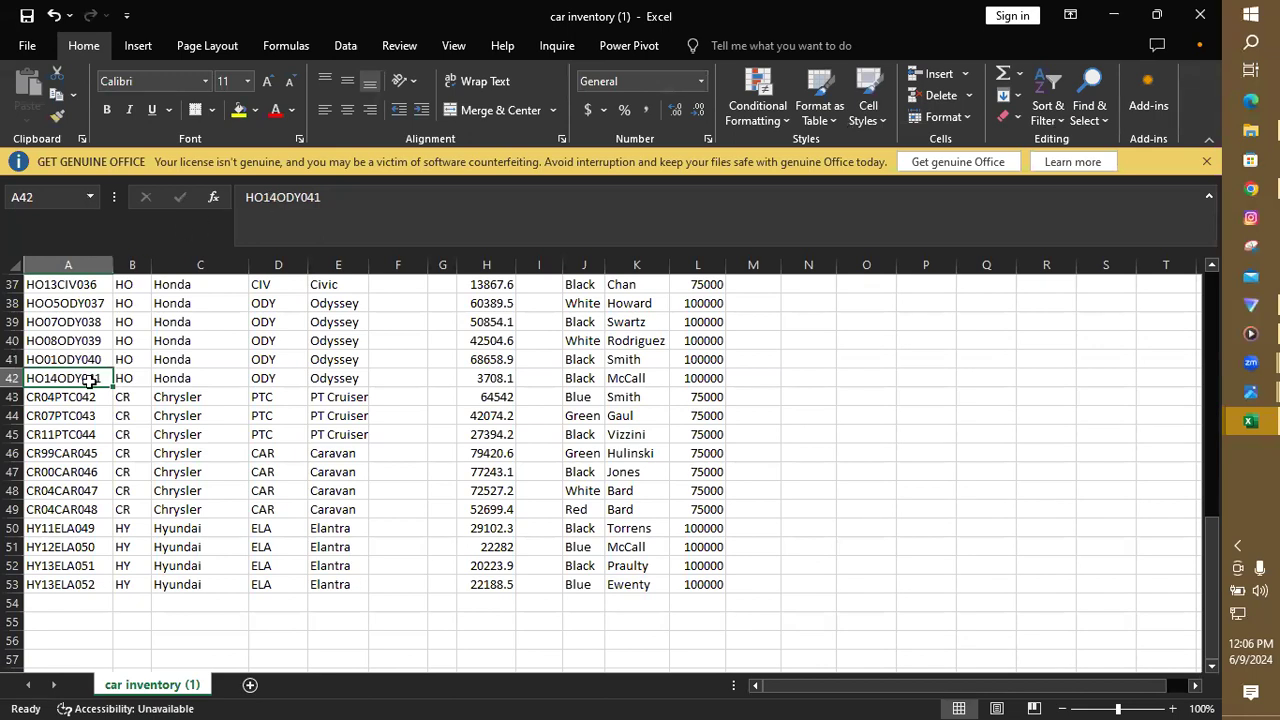
pyautogui.click(61, 354)
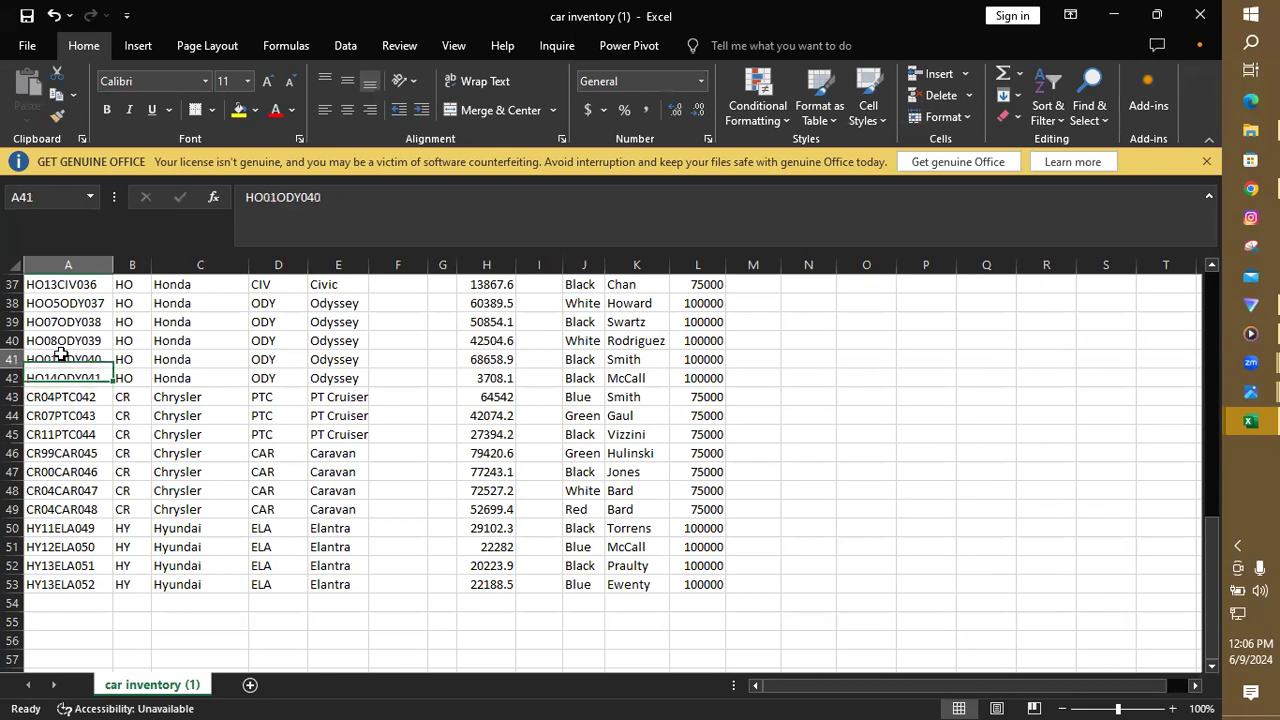
pyautogui.click(330, 358)
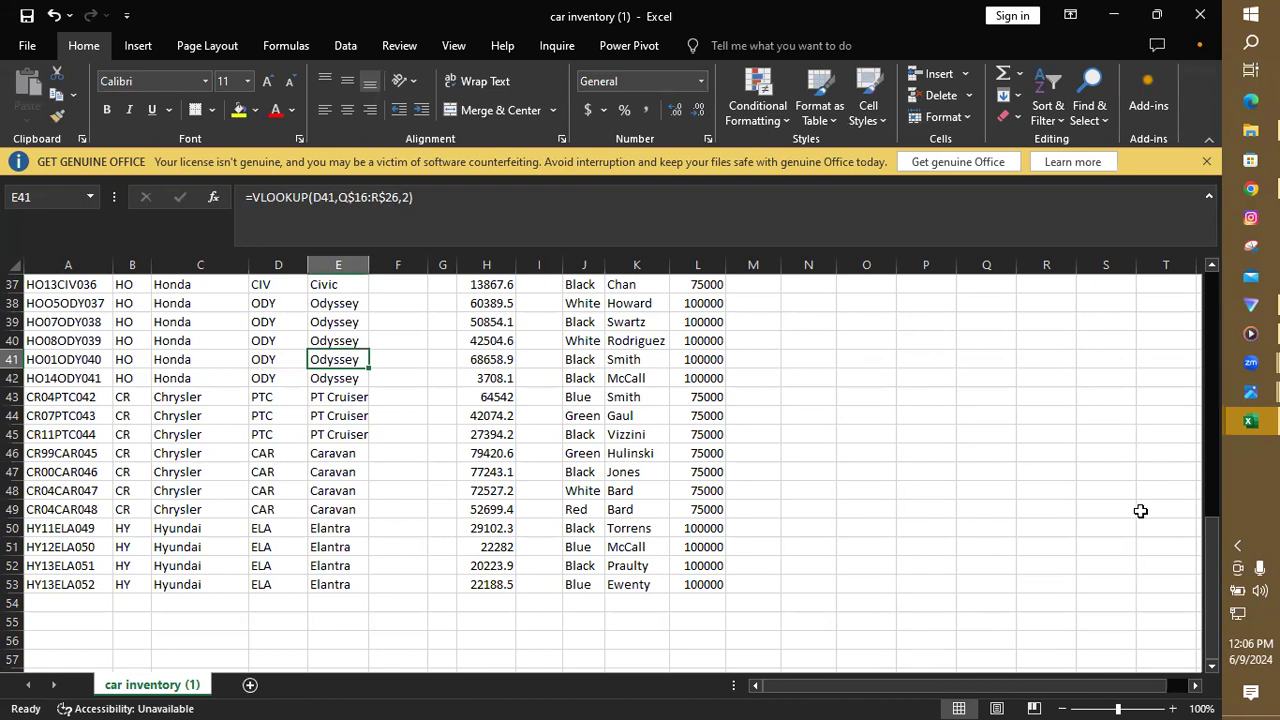
# - Enter =MID(A2,3,2) in F2 to extract the two-digit manufacture year from the Car ID
pyautogui.moveTo(1216, 540); pyautogui.dragTo(1230, 286)
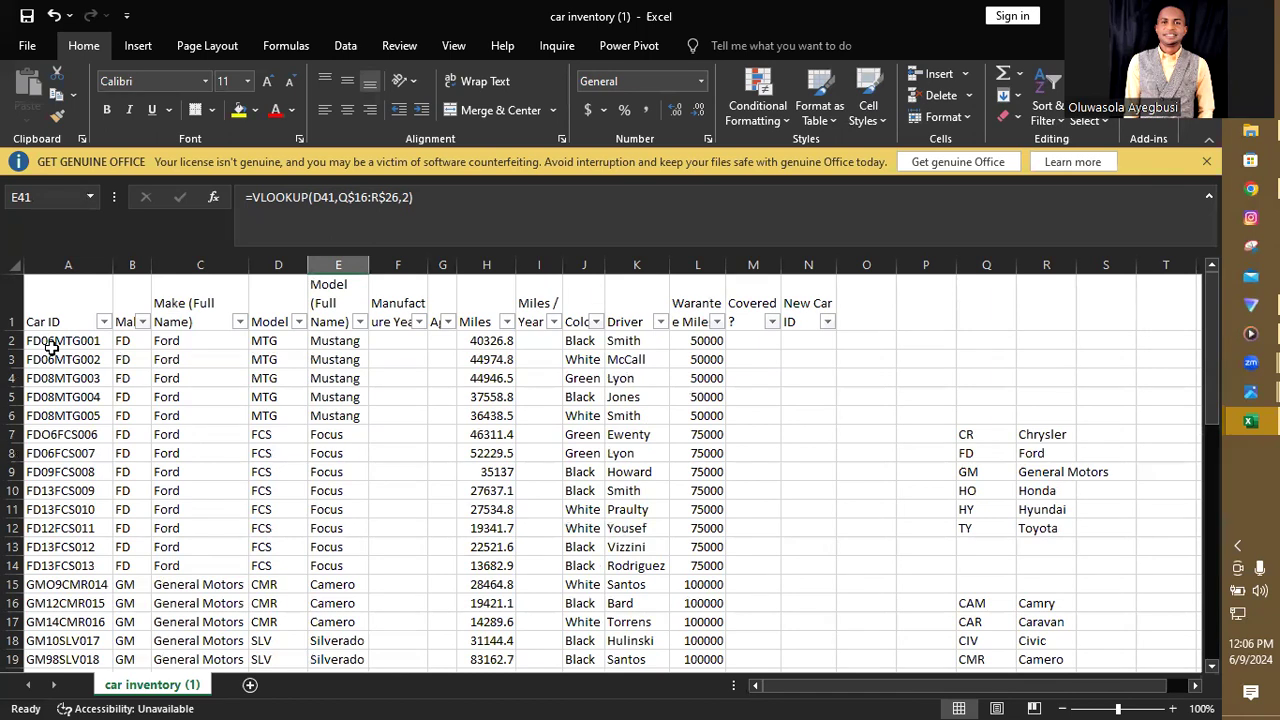
pyautogui.click(393, 341)
pyautogui.write('=mid')
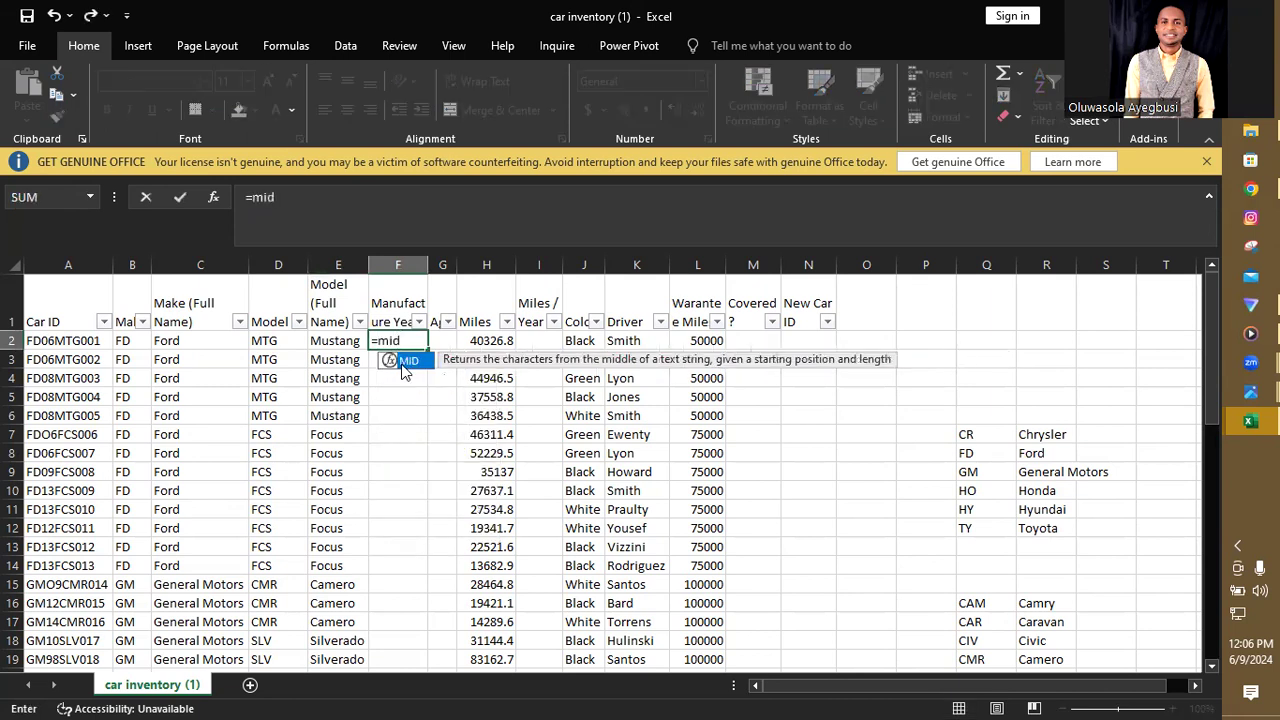
pyautogui.doubleClick(405, 361)
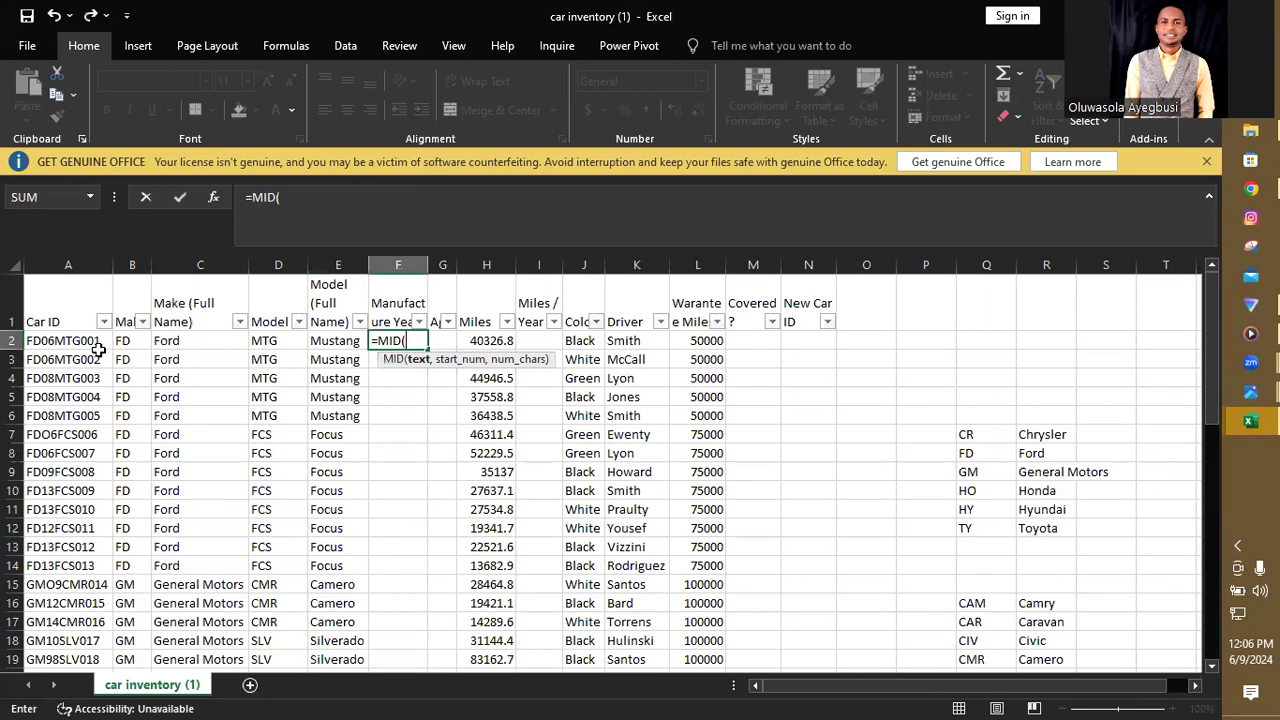
pyautogui.click(70, 342)
pyautogui.write(',')
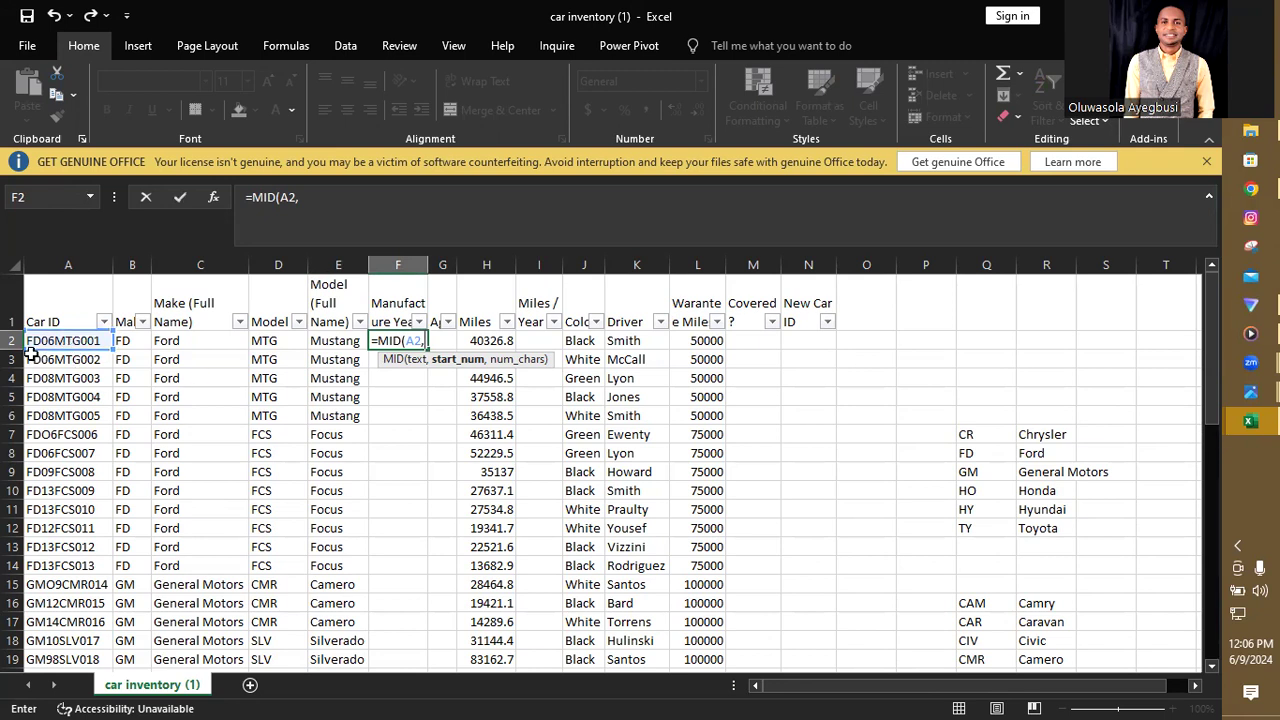
pyautogui.write('3,')
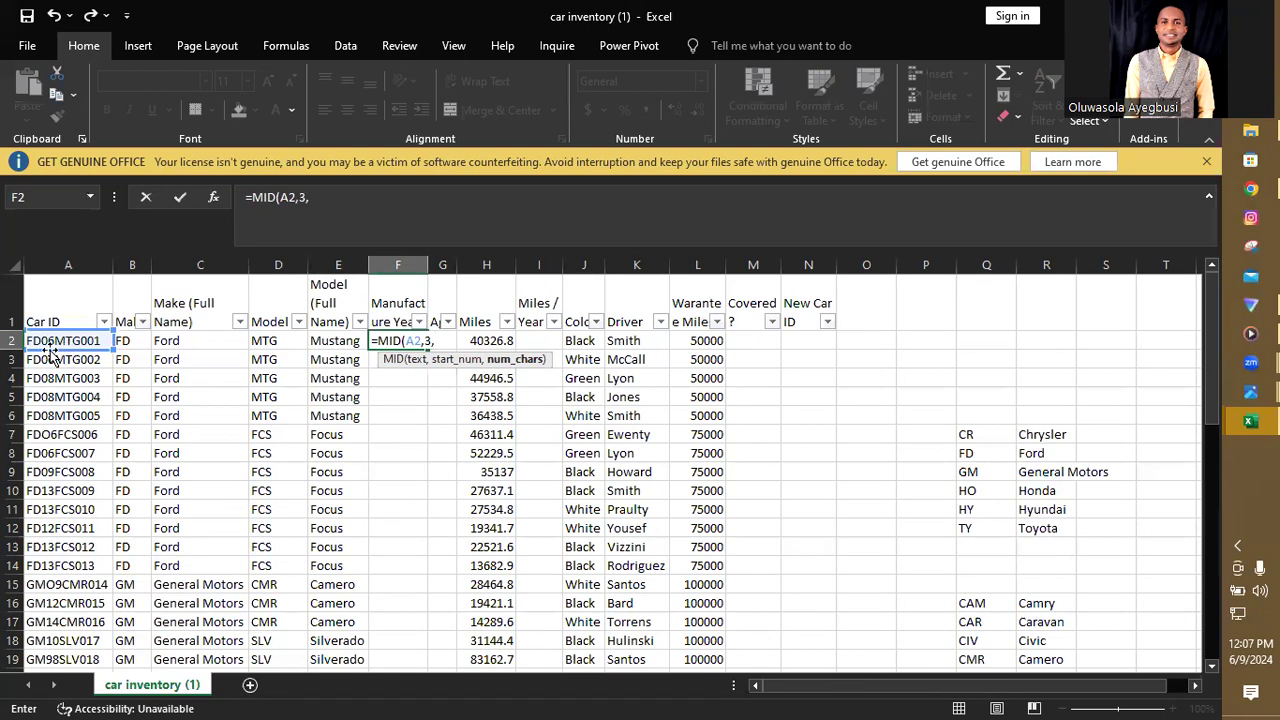
pyautogui.write('2)')
pyautogui.press('Return')
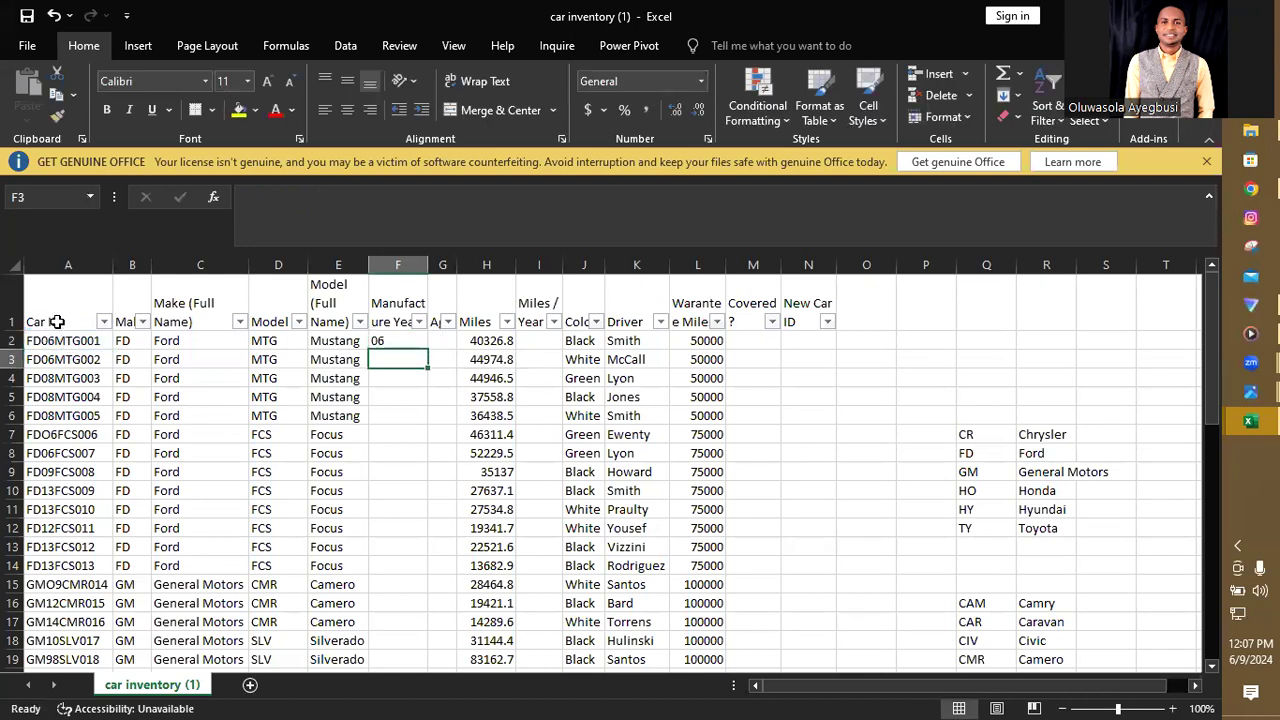
# - Fill the manufacture year formula from F2 down to F53 and autofit the Age column's width
pyautogui.click(395, 341)
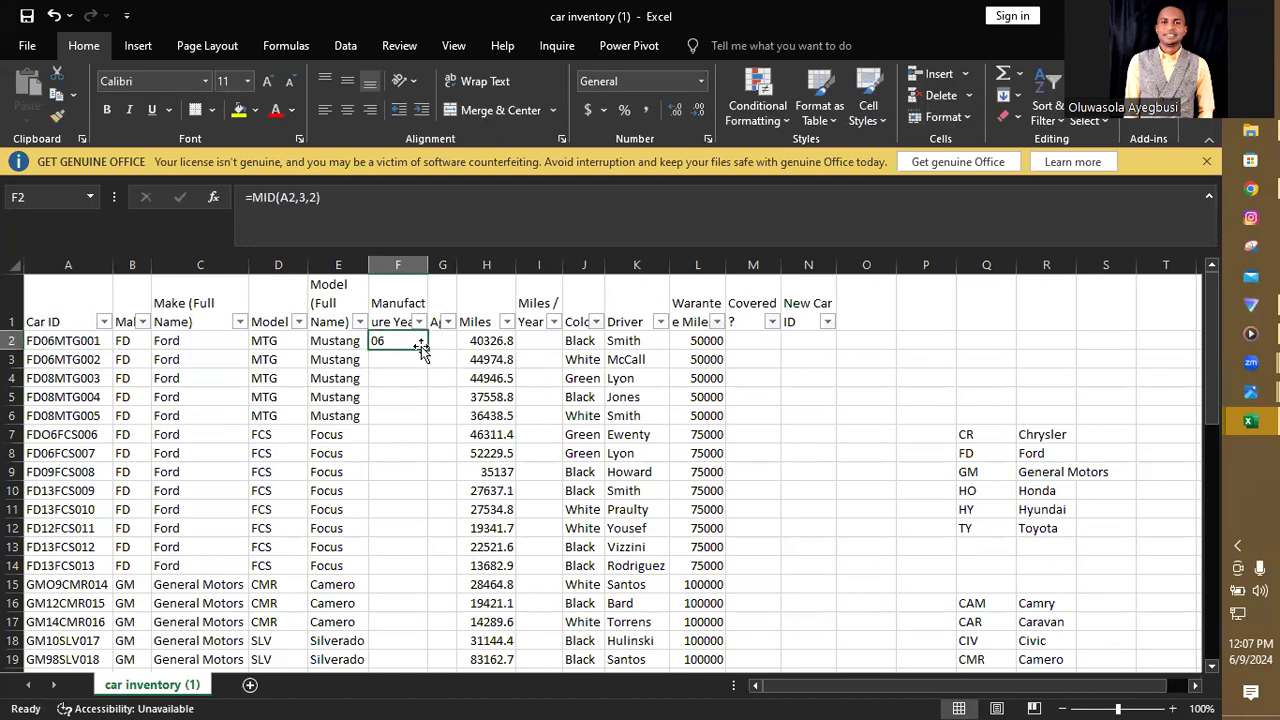
pyautogui.moveTo(427, 351); pyautogui.dragTo(437, 640)
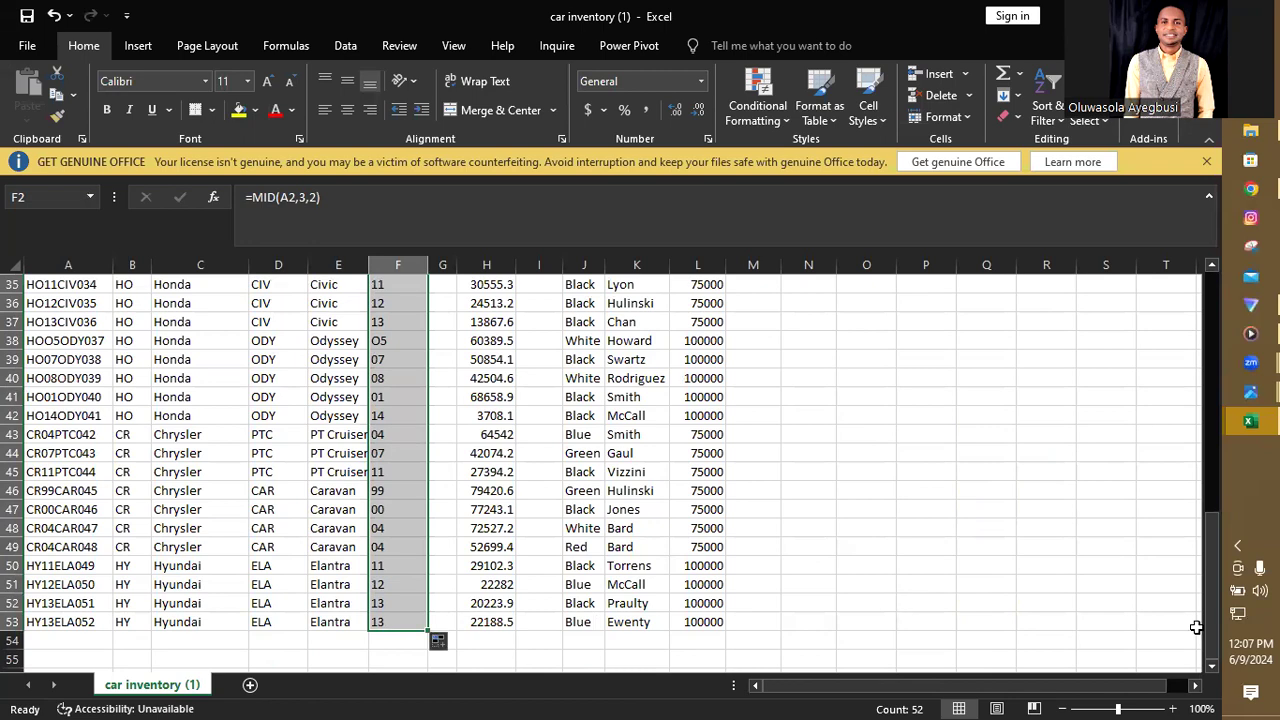
pyautogui.moveTo(1211, 625); pyautogui.dragTo(1213, 422)
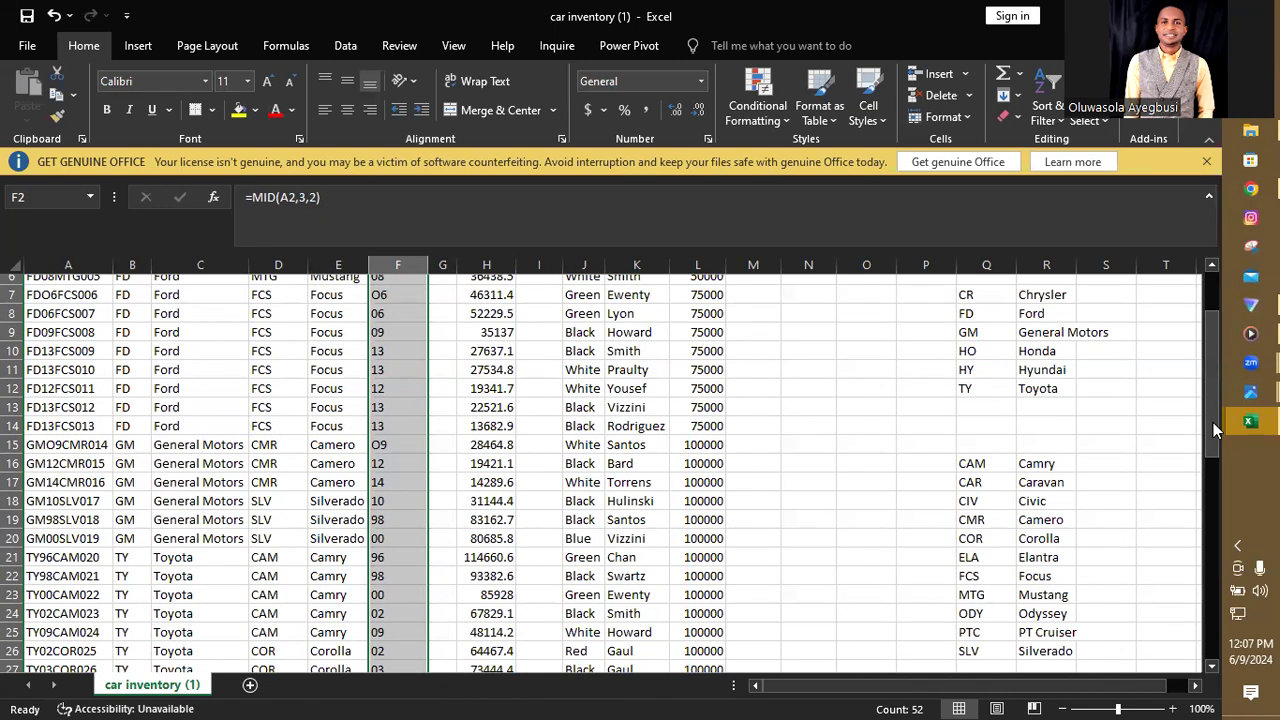
pyautogui.moveTo(1213, 422); pyautogui.dragTo(1218, 365)
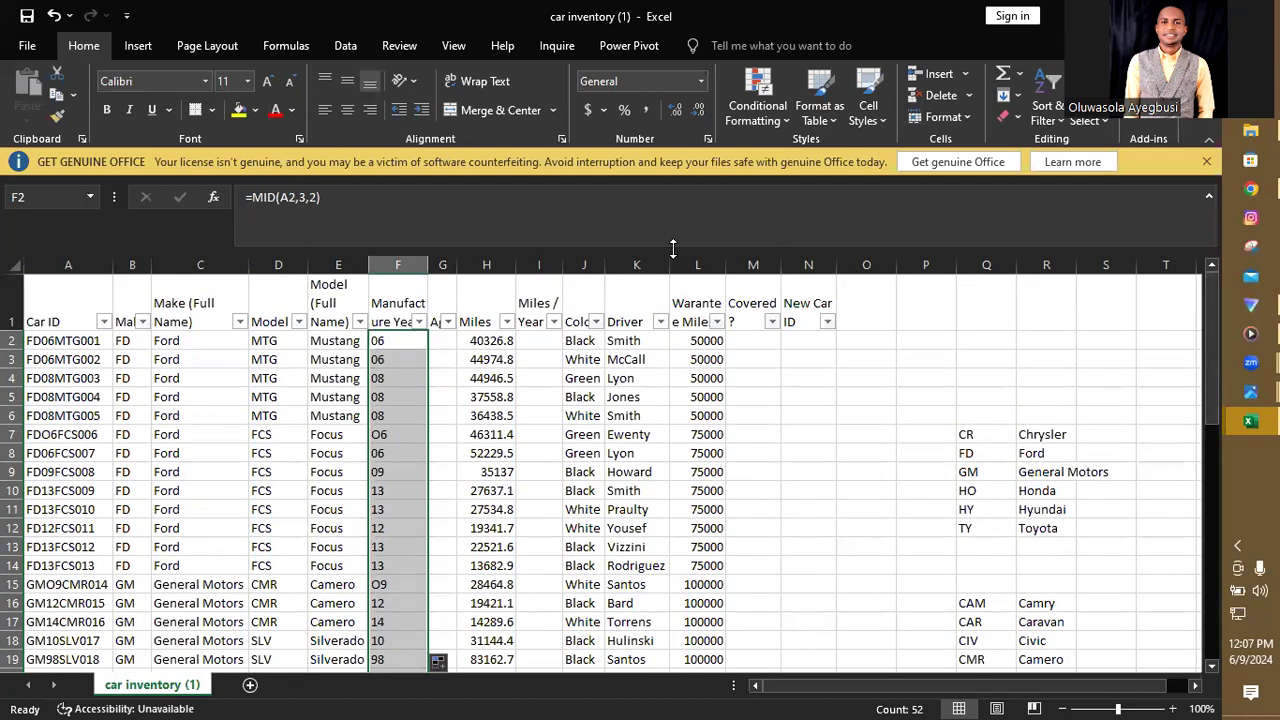
pyautogui.doubleClick(454, 264)
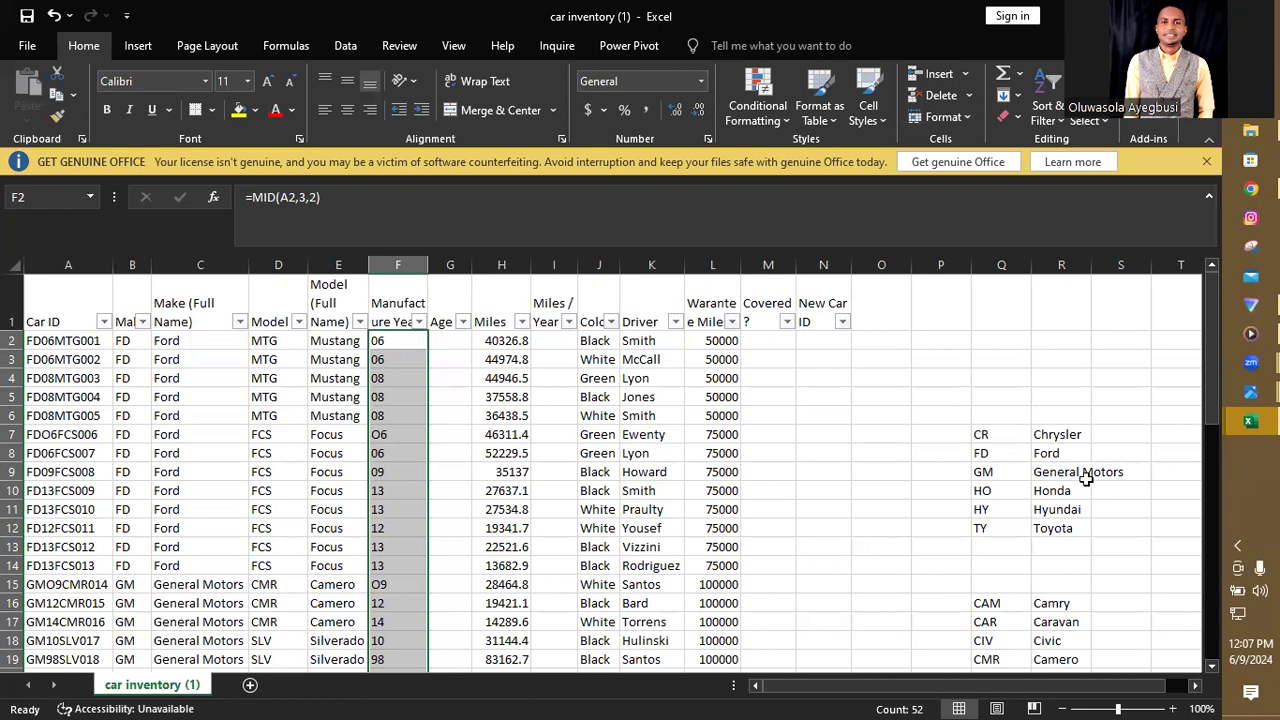
# - Enter =24-F2 in G2 to calculate the first car's age from its manufacture year
pyautogui.moveTo(1211, 373); pyautogui.dragTo(1224, 578)
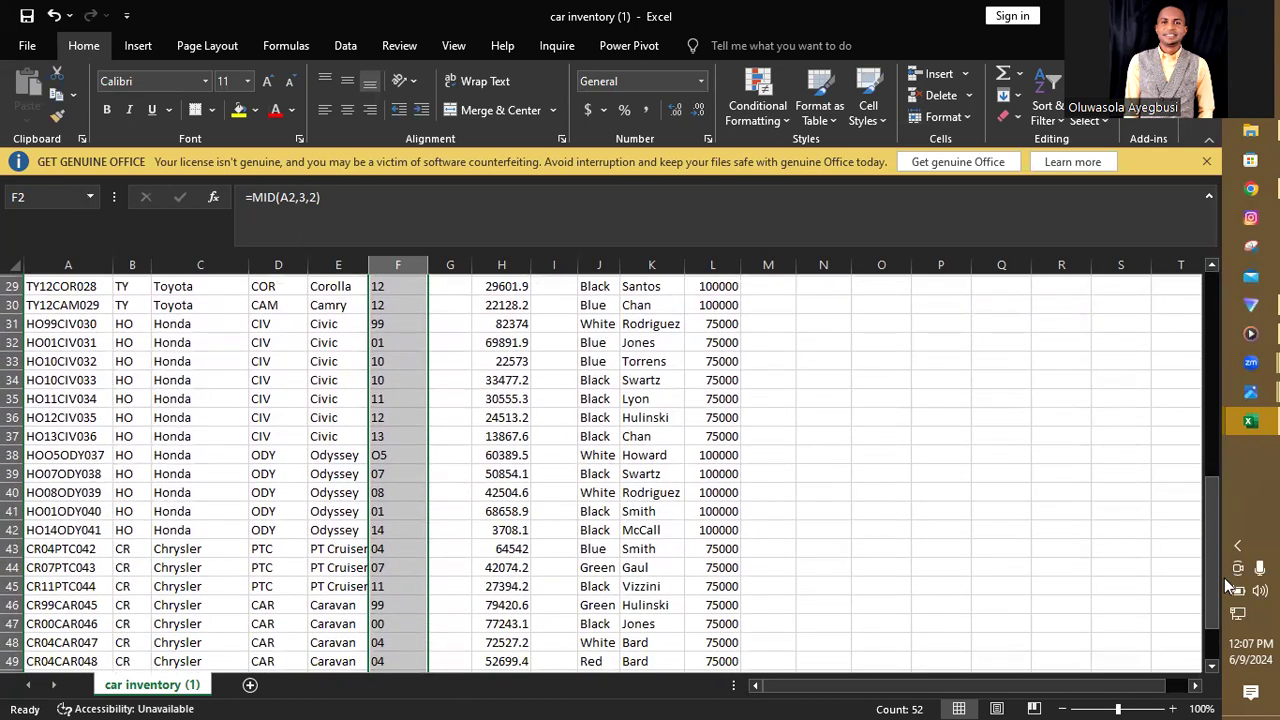
pyautogui.moveTo(1224, 578); pyautogui.dragTo(1240, 340)
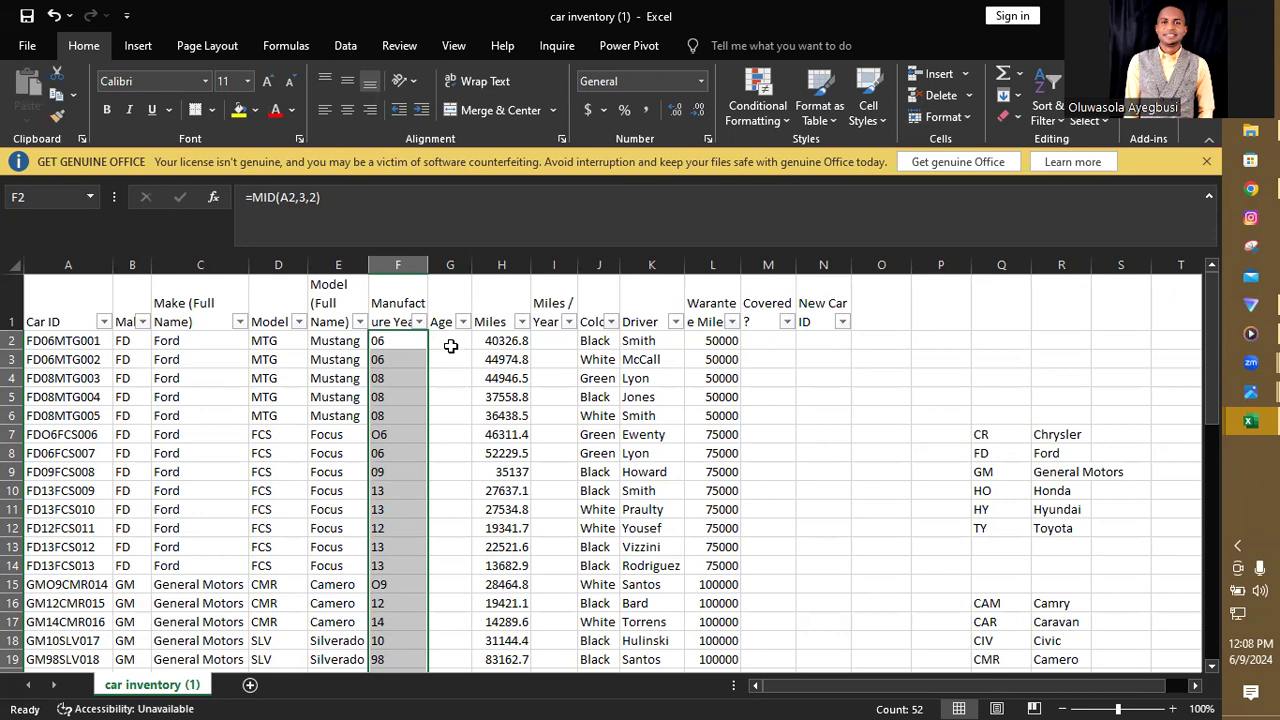
pyautogui.click(451, 346)
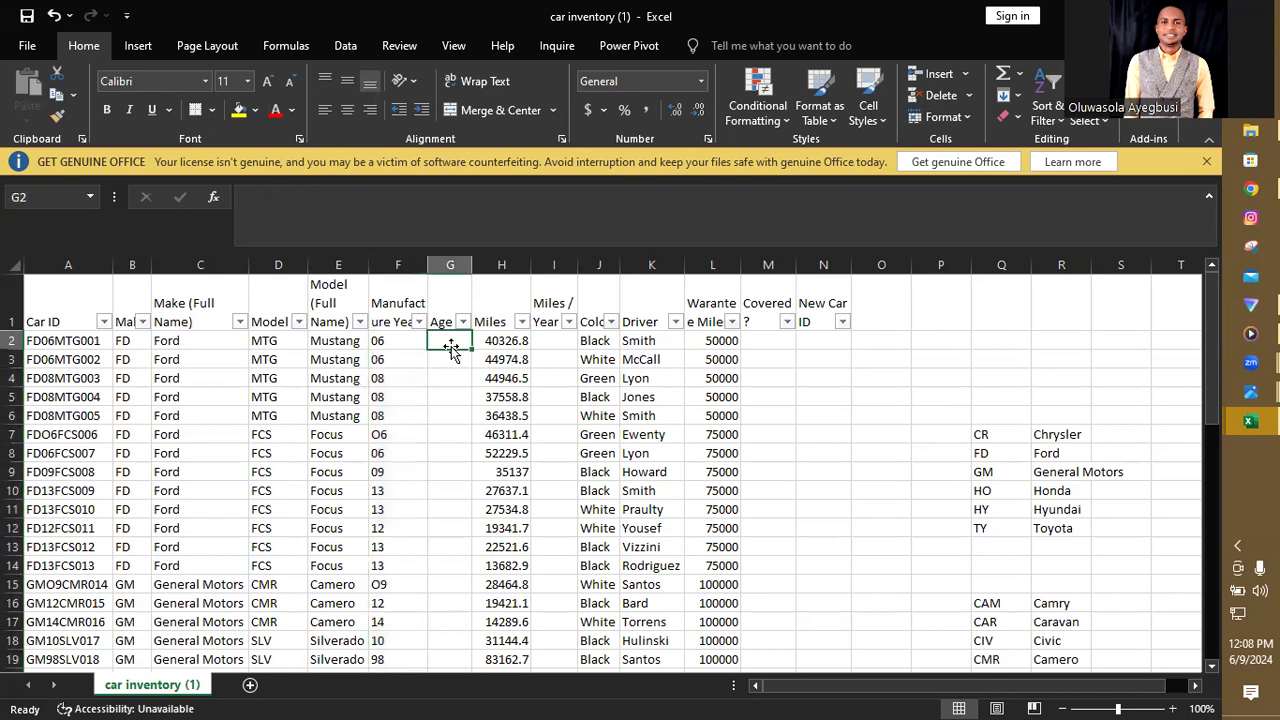
pyautogui.write('=')
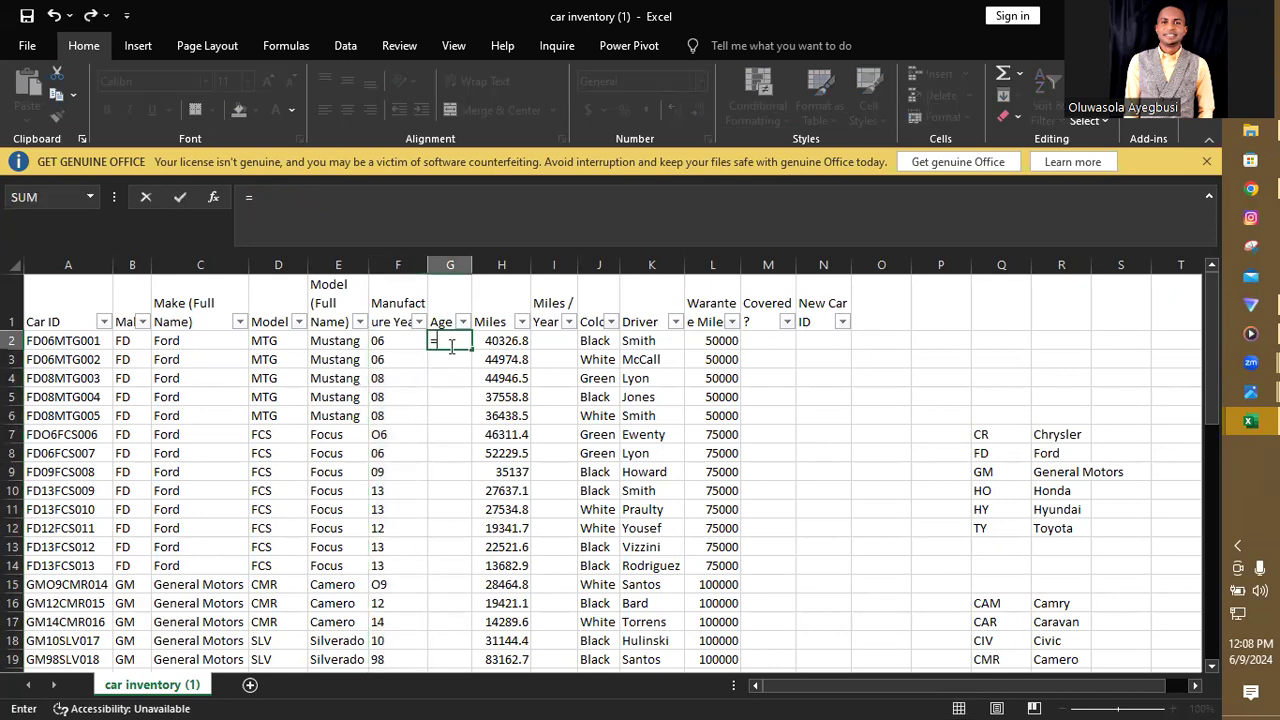
pyautogui.write('24')
pyautogui.click(397, 341)
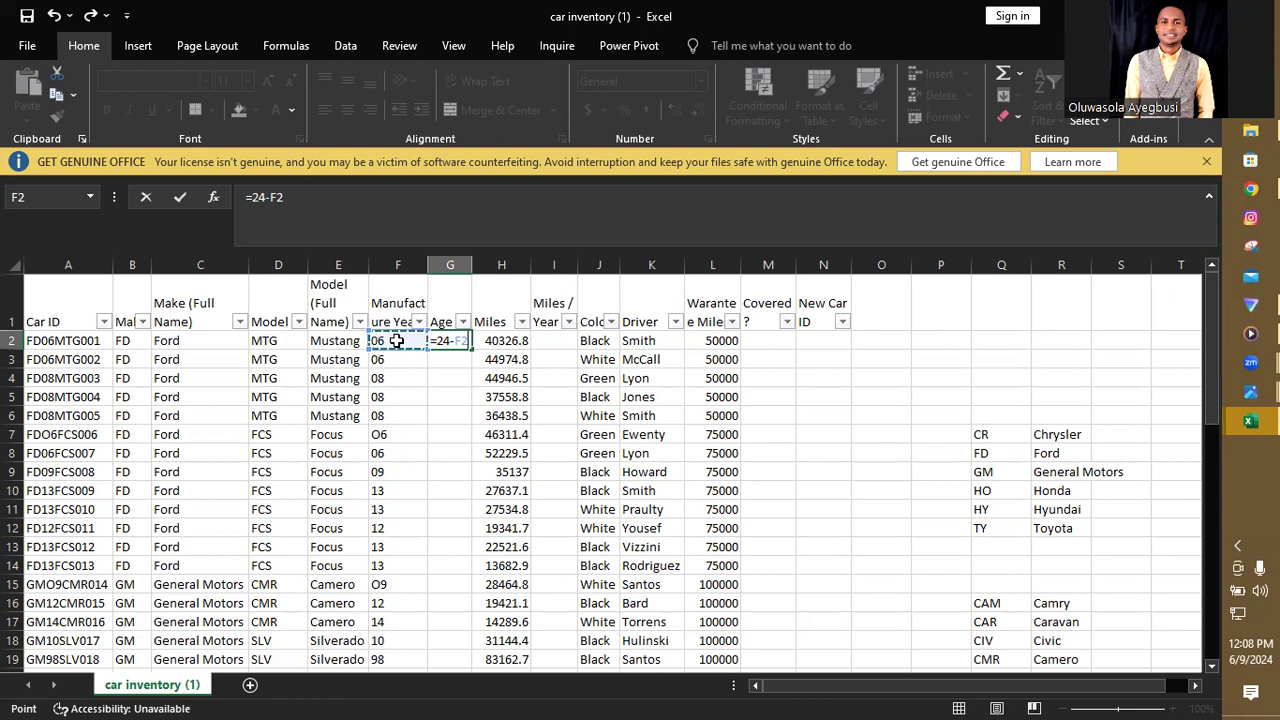
pyautogui.press('Return')
# - Fill the age formula from G2 down to G53 and autofit the Age column's width
pyautogui.click(459, 340)
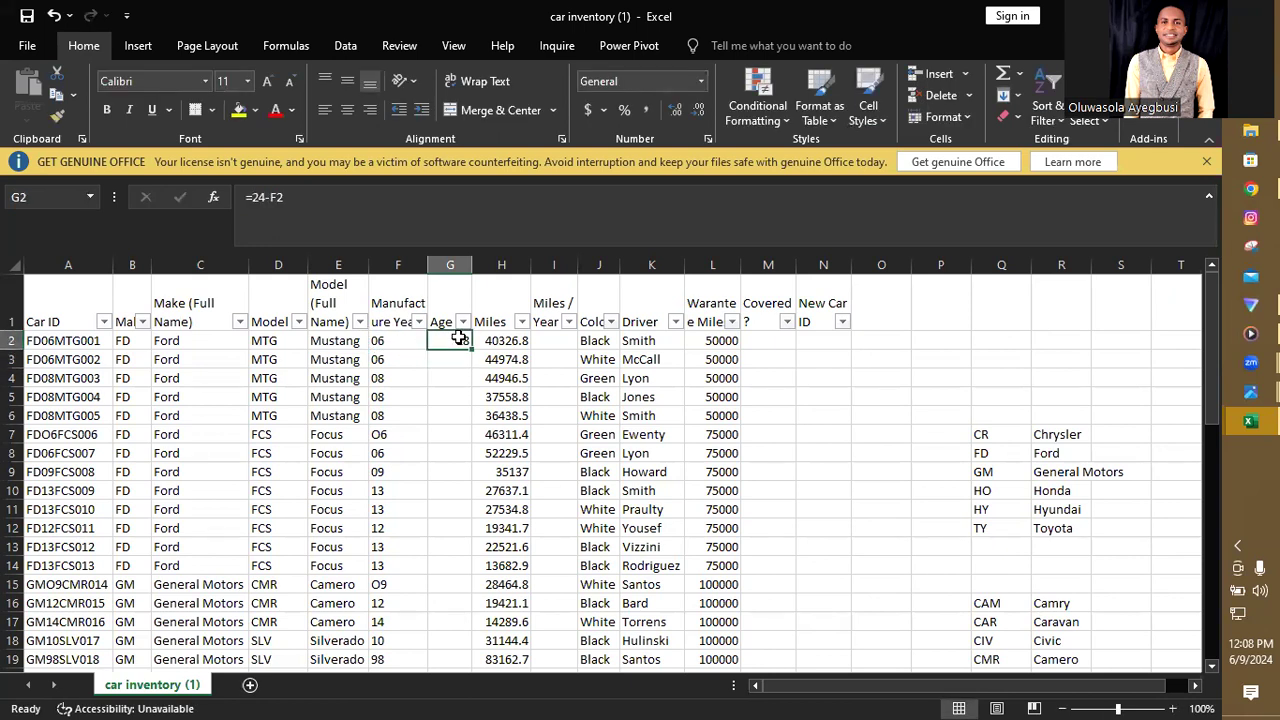
pyautogui.moveTo(470, 348); pyautogui.dragTo(466, 572)
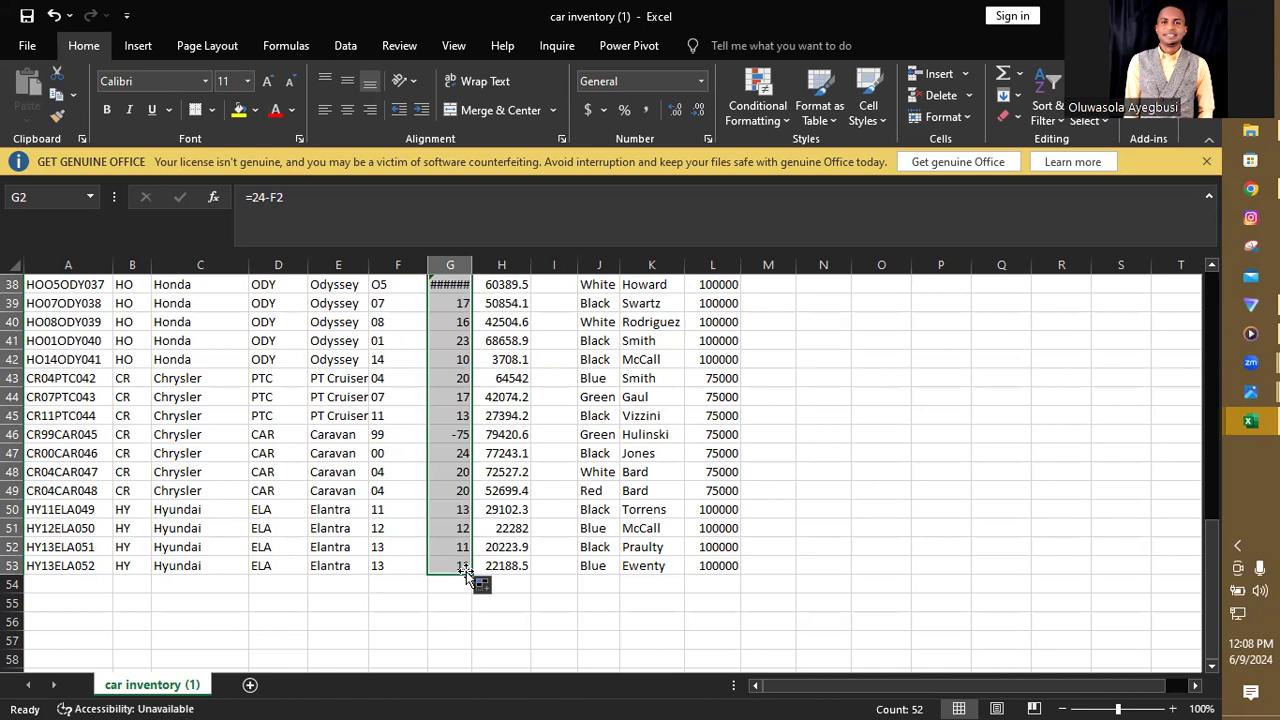
pyautogui.doubleClick(472, 262)
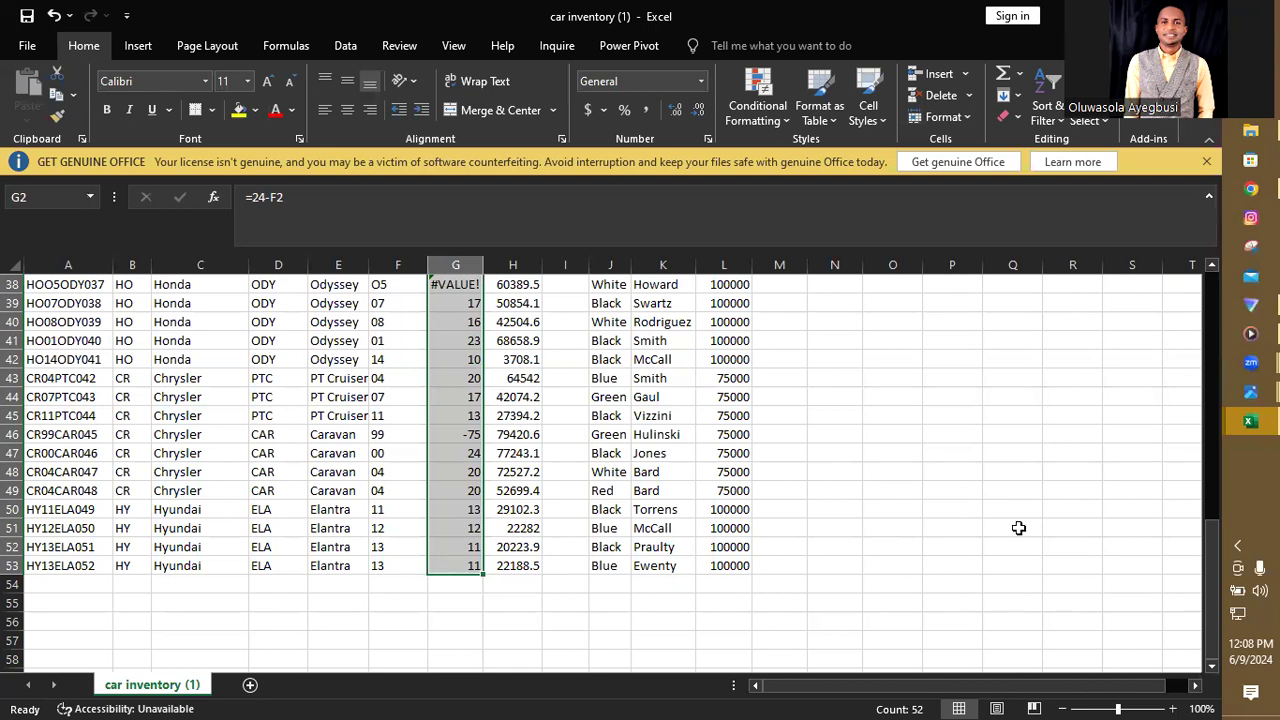
# - Correct the Car ID in A38 to HO05ODY037, replacing the letter O in the year with a zero
pyautogui.moveTo(1214, 568); pyautogui.dragTo(1214, 598)
pyautogui.moveTo(1213, 591); pyautogui.dragTo(1211, 548)
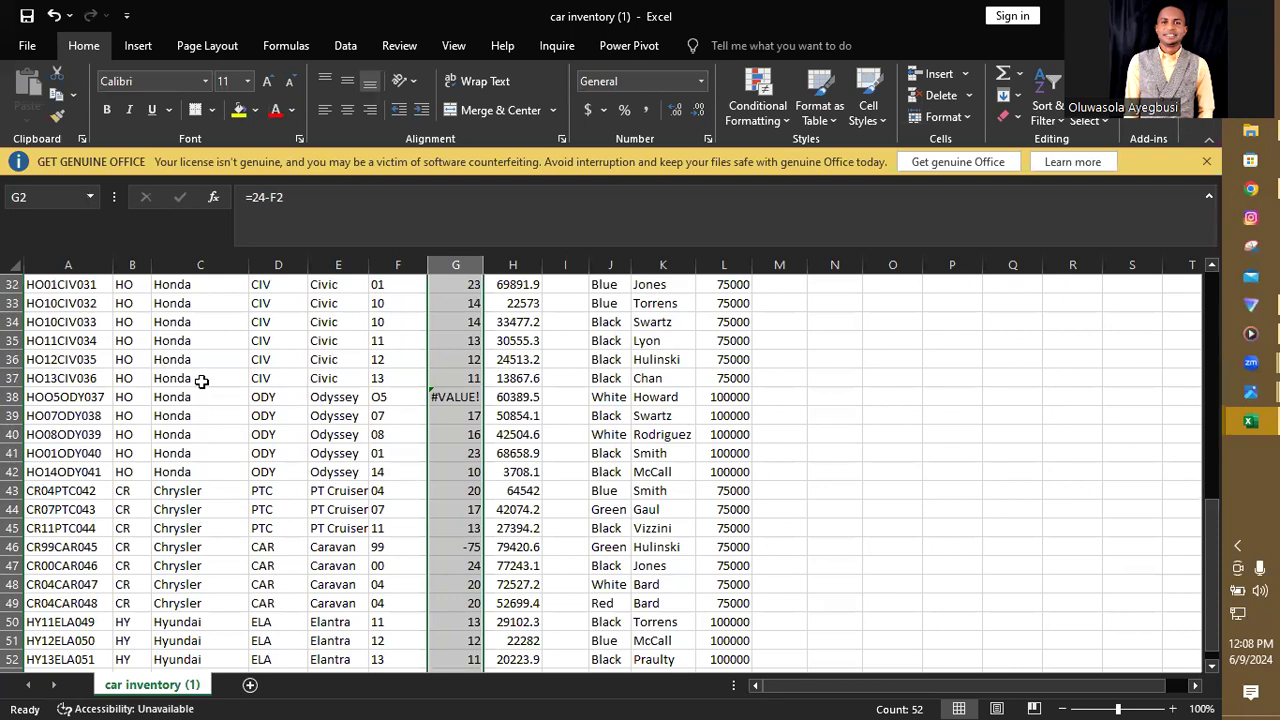
pyautogui.click(47, 401)
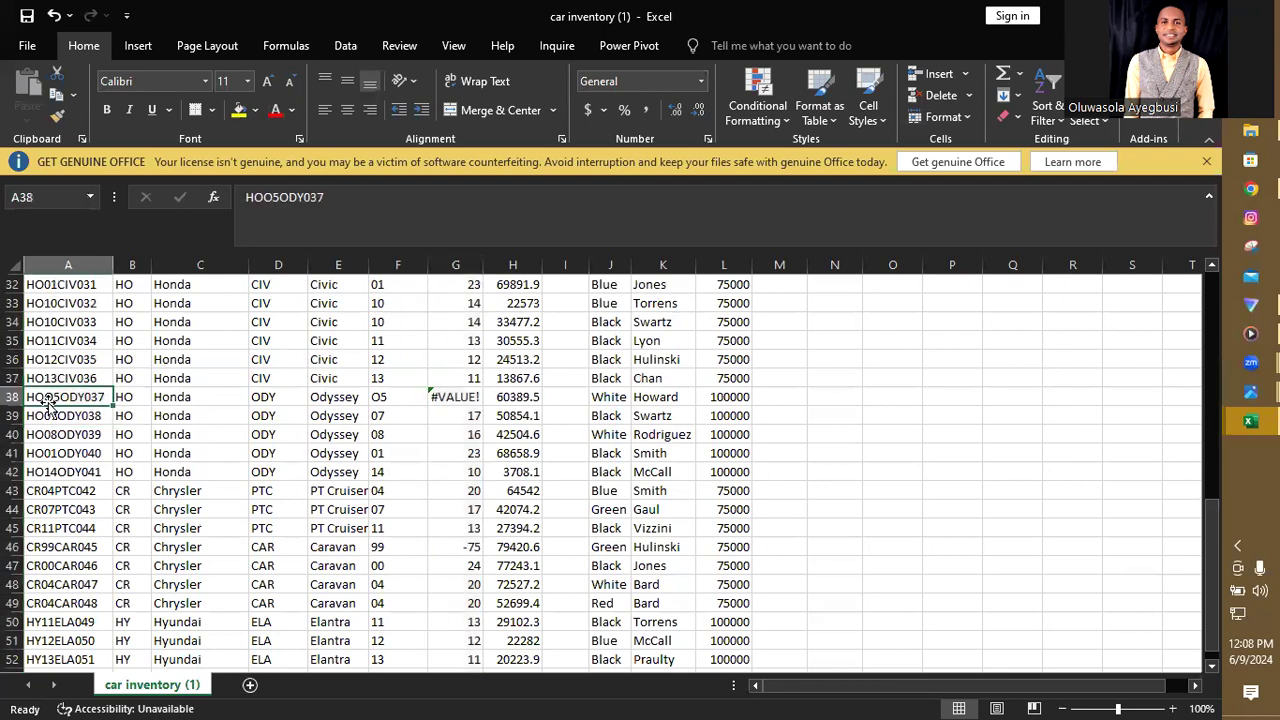
pyautogui.click(273, 197)
pyautogui.press('BackSpace')
pyautogui.write('0')
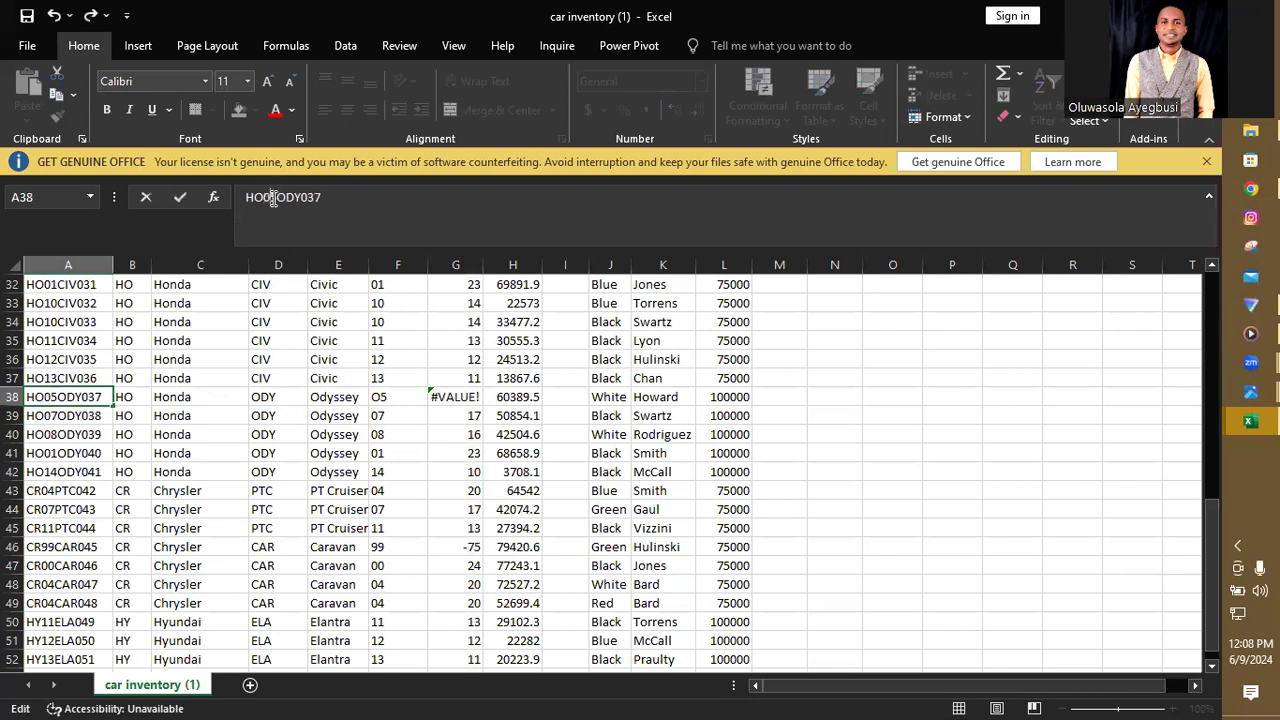
pyautogui.press('Return')
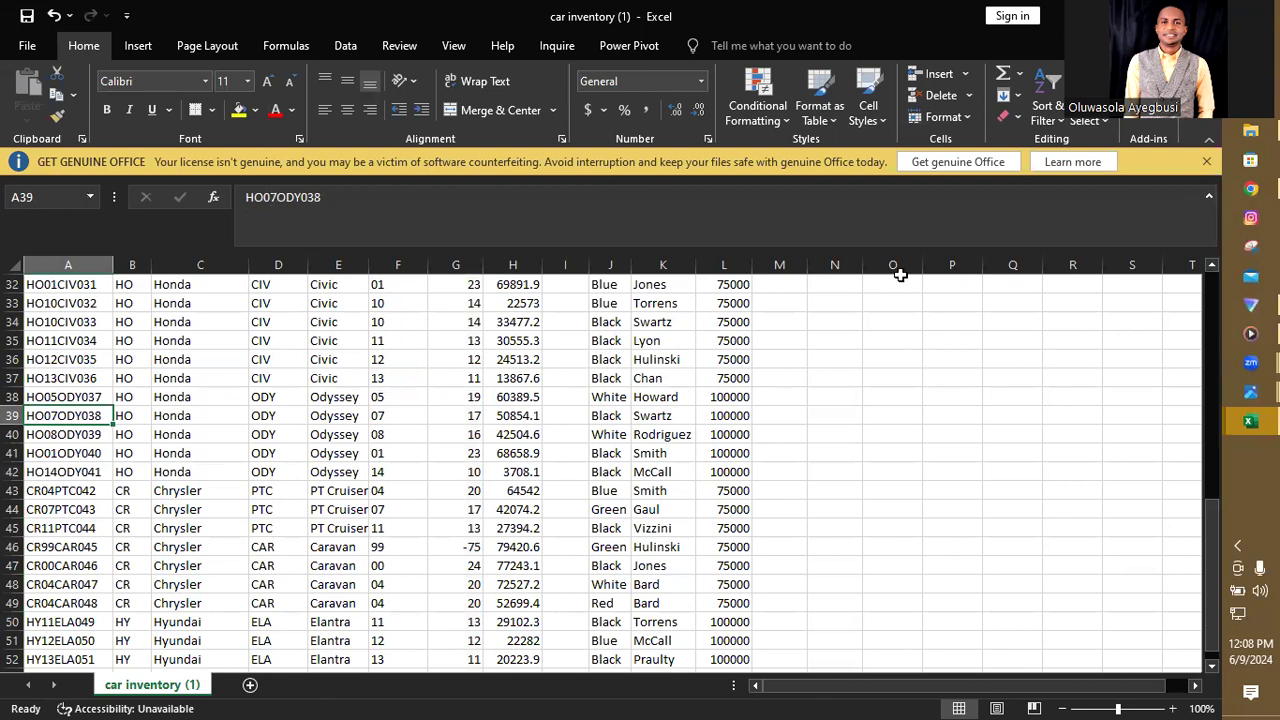
# - Correct the Car ID in A15 to GM09CMR014, replacing the letter O in the year with a zero
pyautogui.moveTo(1213, 516); pyautogui.dragTo(1214, 468)
pyautogui.moveTo(1216, 446); pyautogui.dragTo(1224, 339)
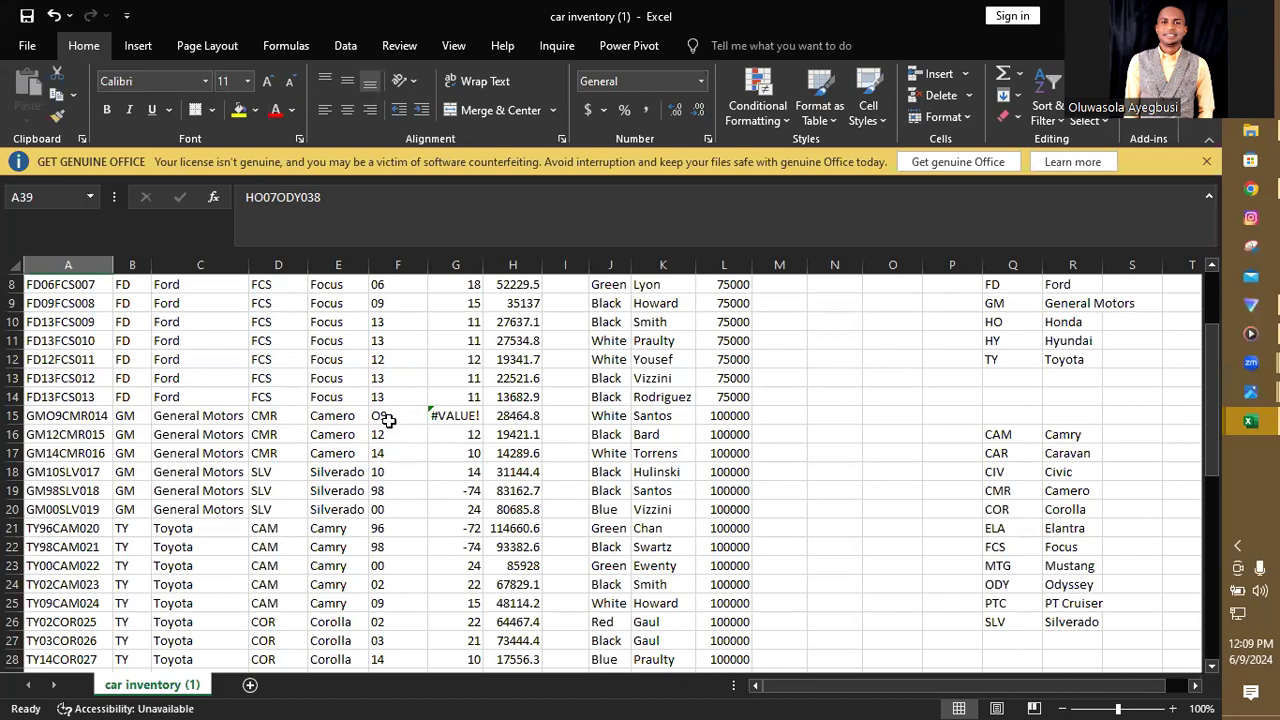
pyautogui.click(388, 421)
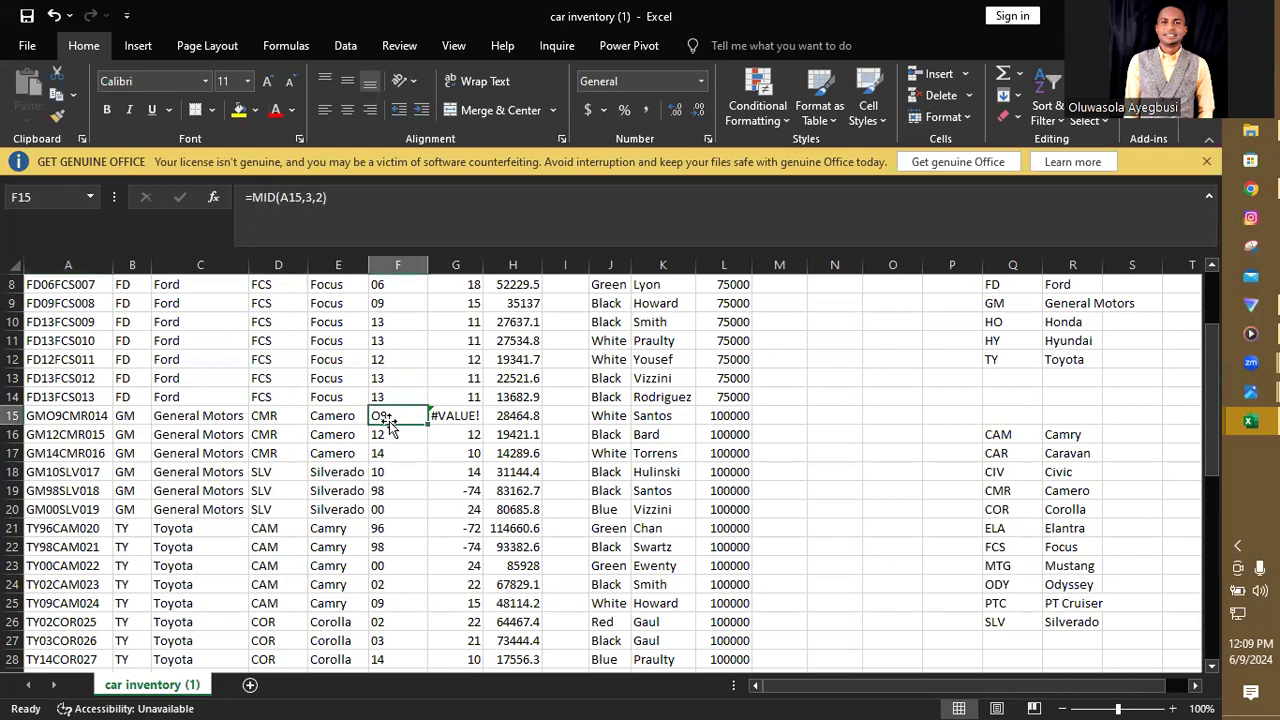
pyautogui.click(66, 419)
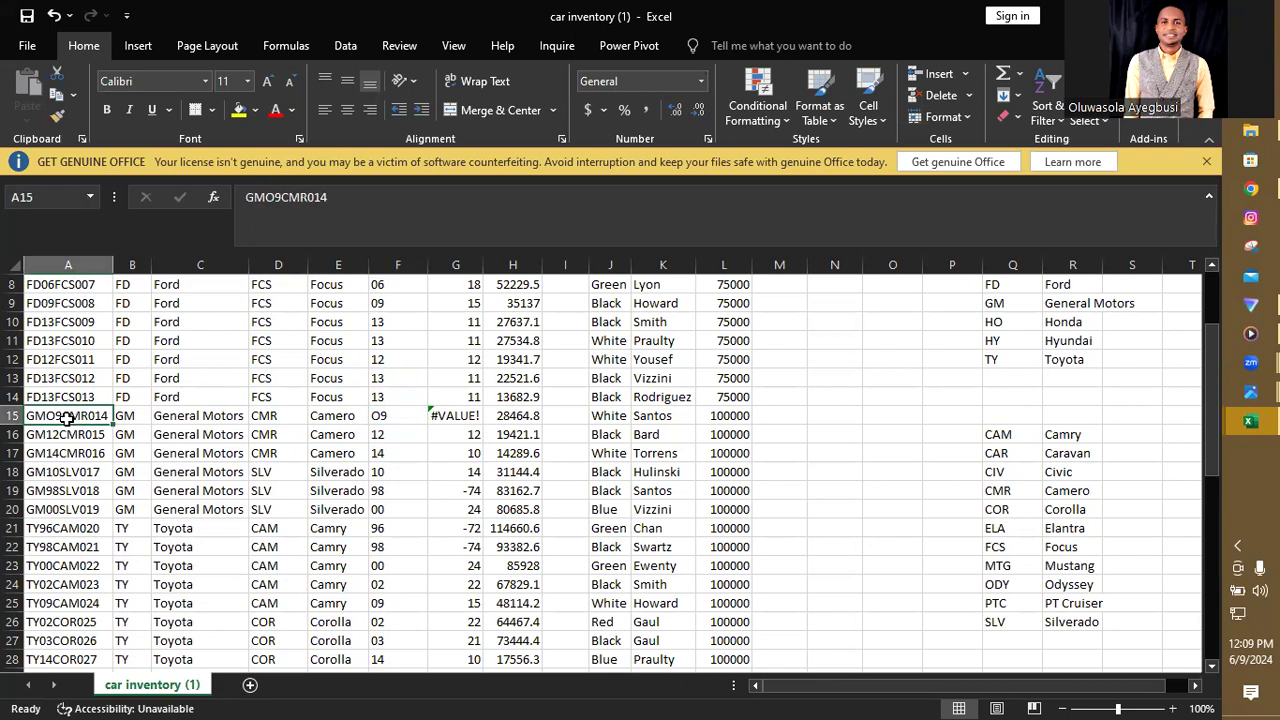
pyautogui.click(275, 199)
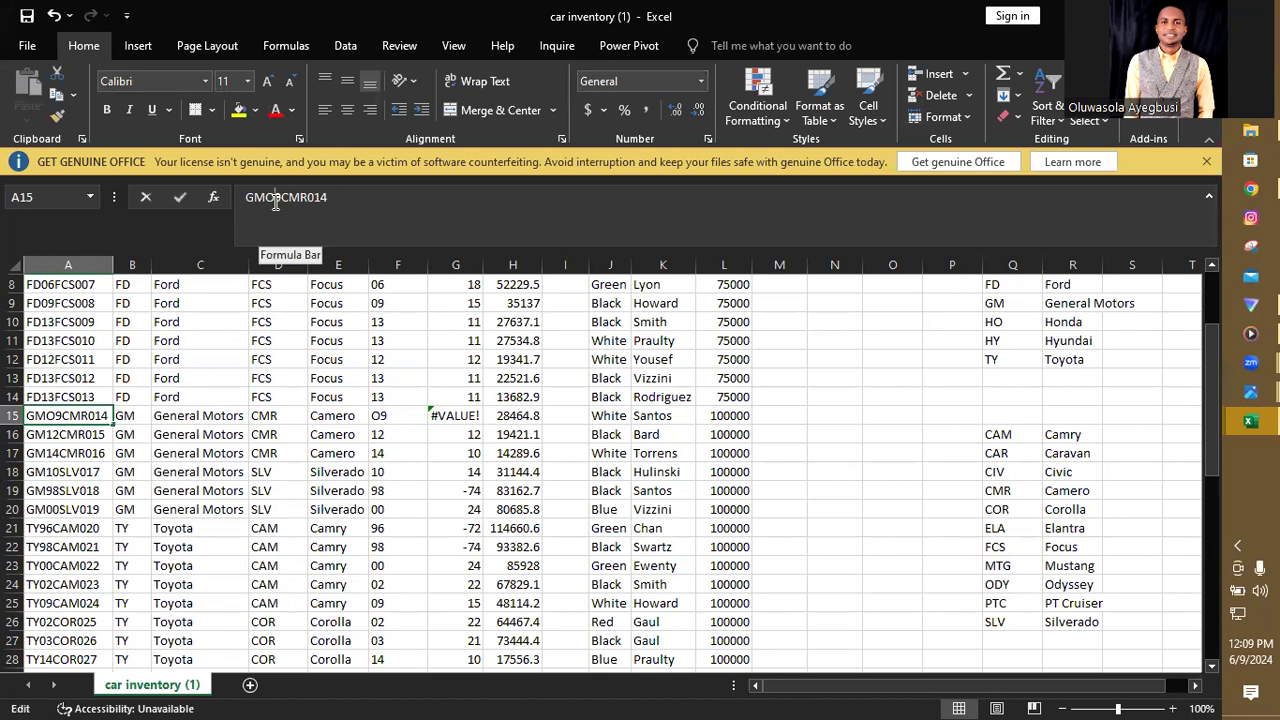
pyautogui.press('BackSpace')
pyautogui.write('0')
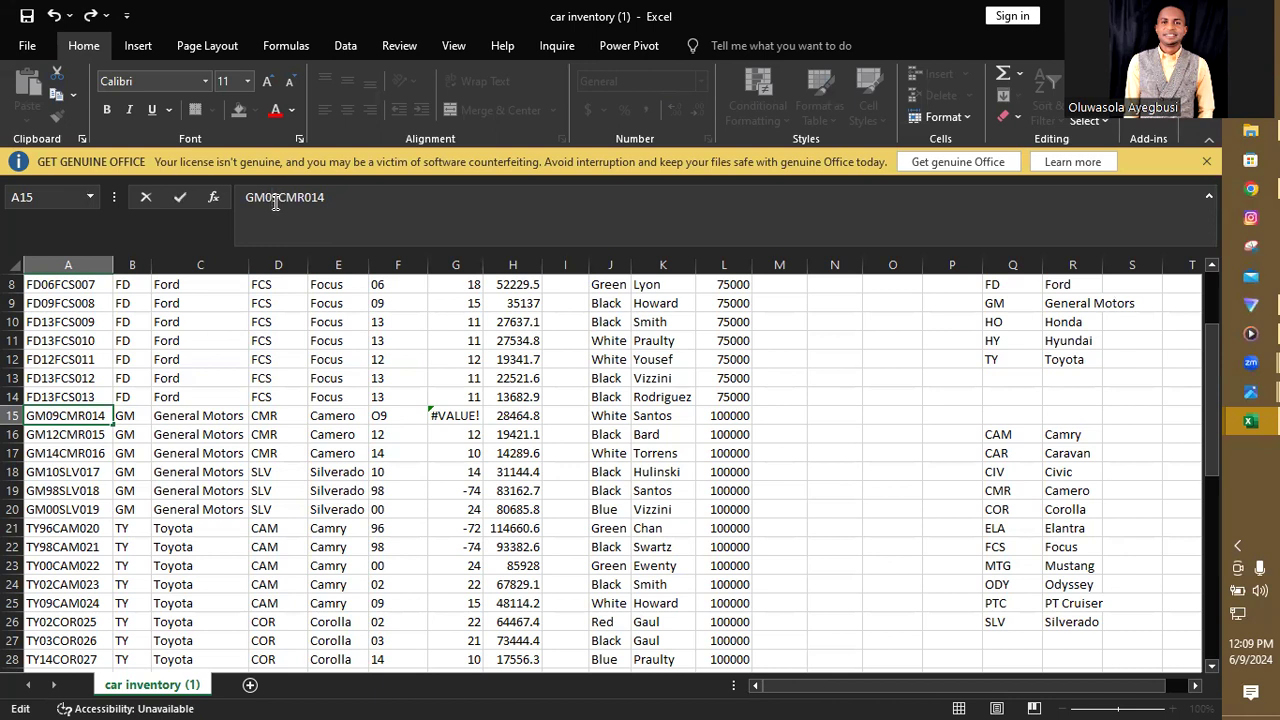
pyautogui.press('Return')
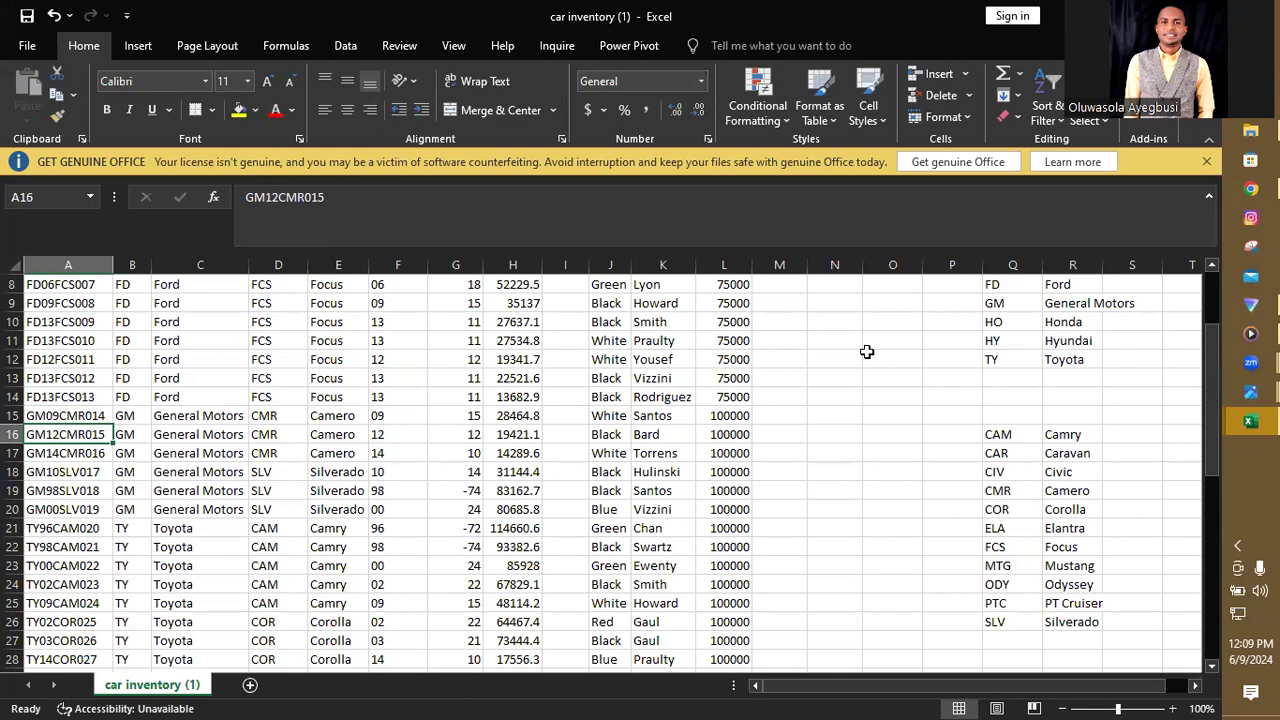
# - Correct the Car ID in A7 to FD06FCS006, replacing the letter O in the year with a zero
pyautogui.moveTo(1209, 426); pyautogui.dragTo(863, 304)
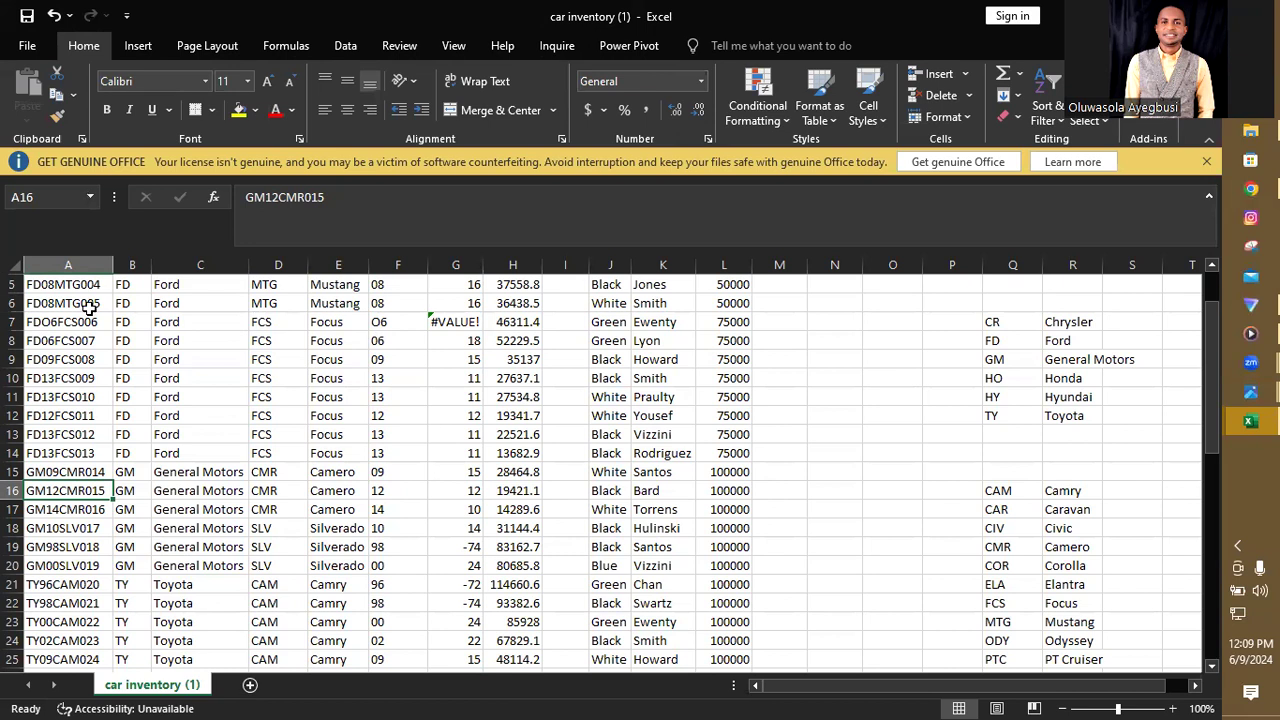
pyautogui.click(42, 323)
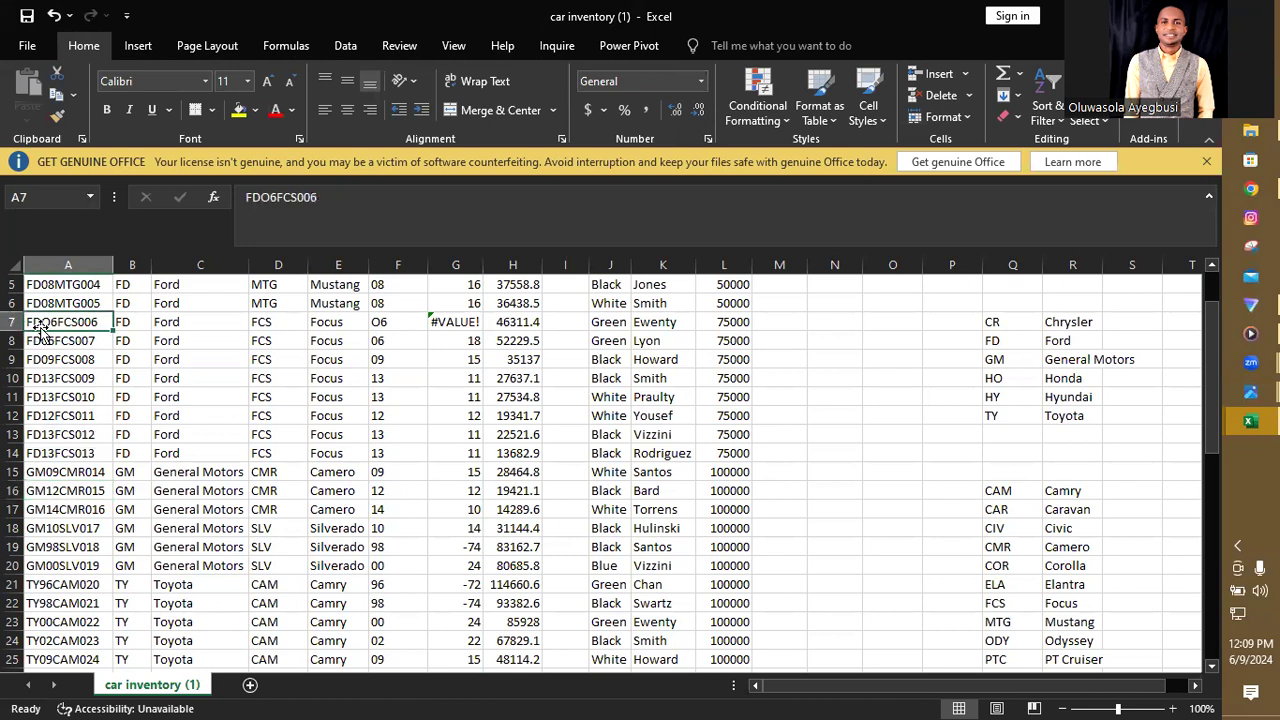
pyautogui.click(268, 198)
pyautogui.press('BackSpace')
pyautogui.write('0')
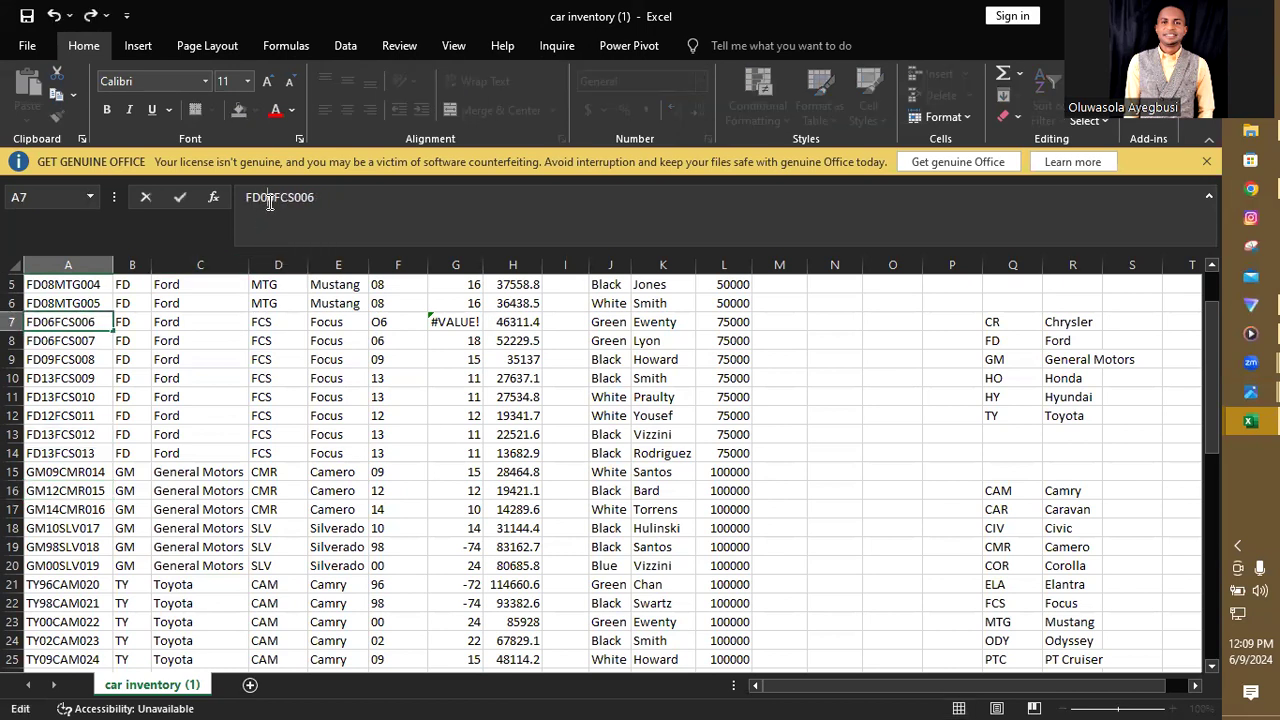
pyautogui.press('Return')
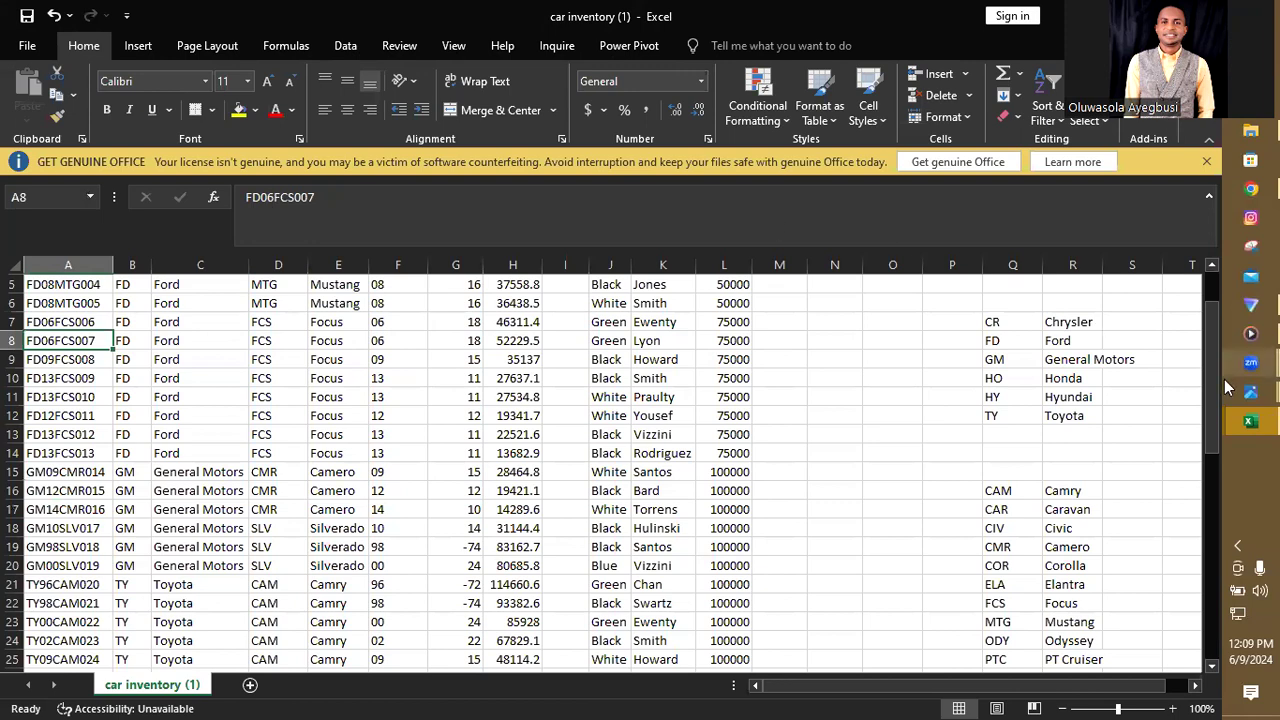
# - Enter the note "Y2K Bug" in the empty cell O27
pyautogui.moveTo(1214, 391); pyautogui.dragTo(1209, 478)
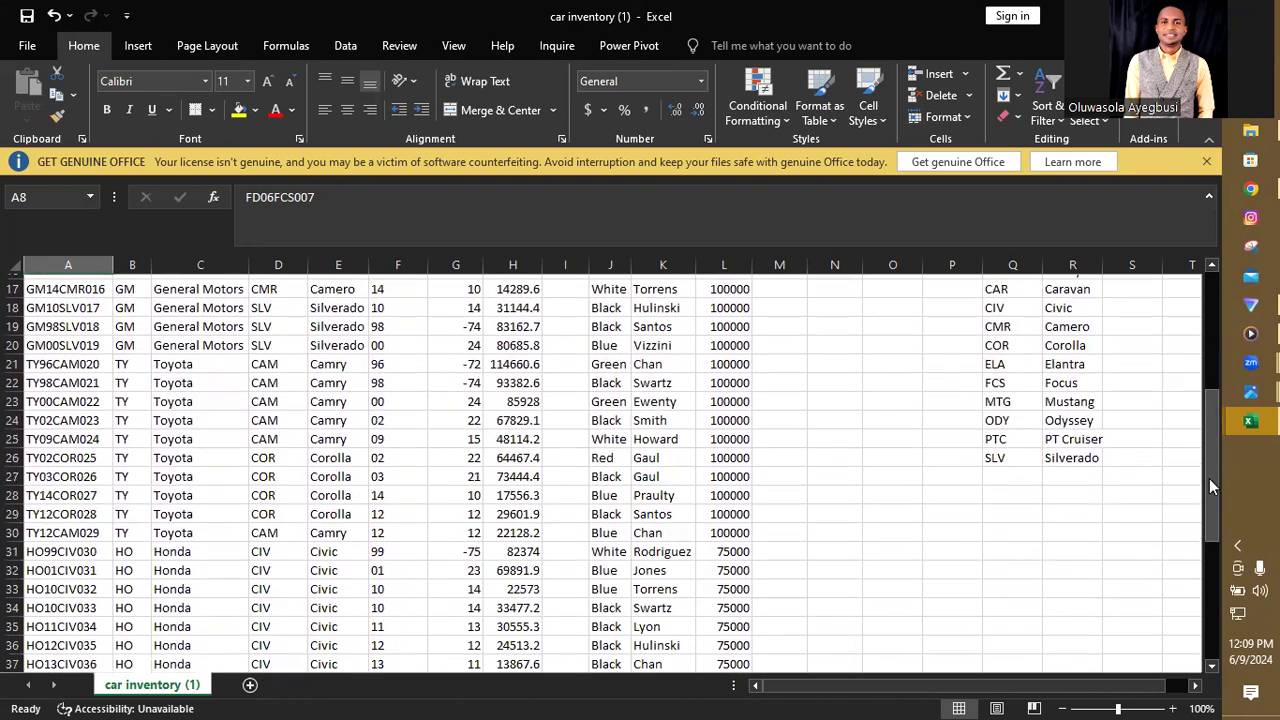
pyautogui.click(868, 471)
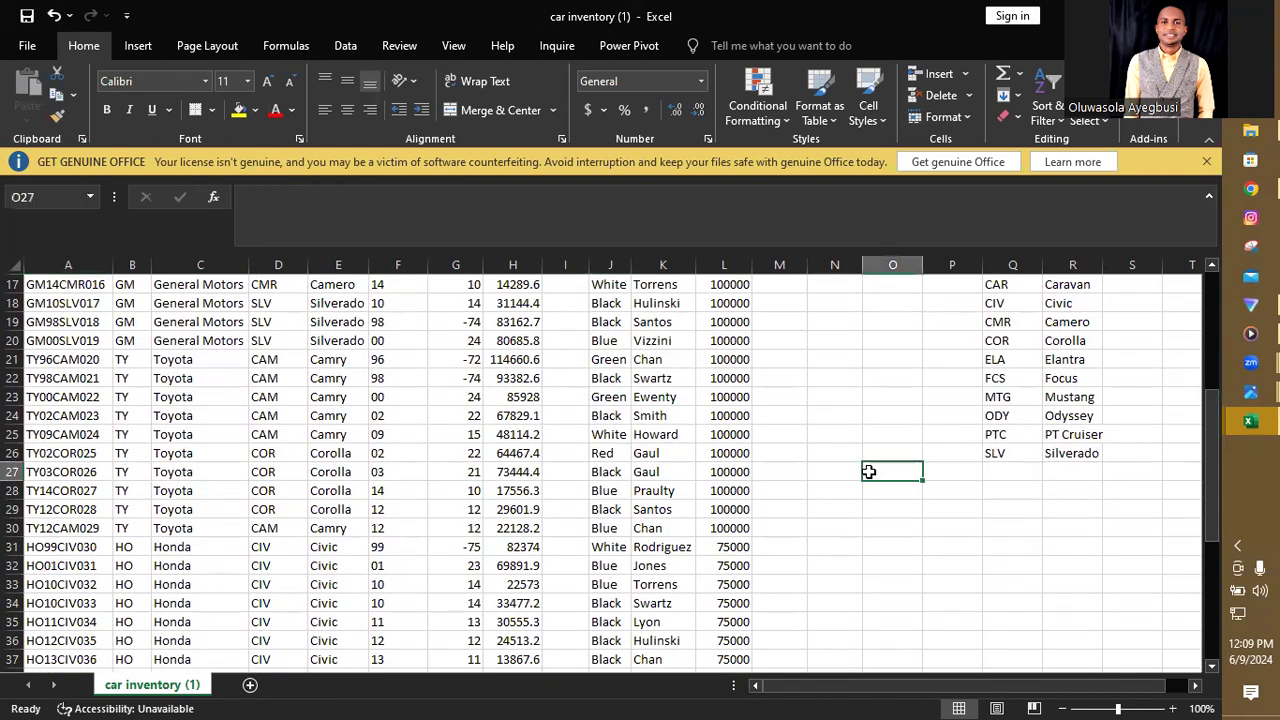
pyautogui.write('Y2K Bug')
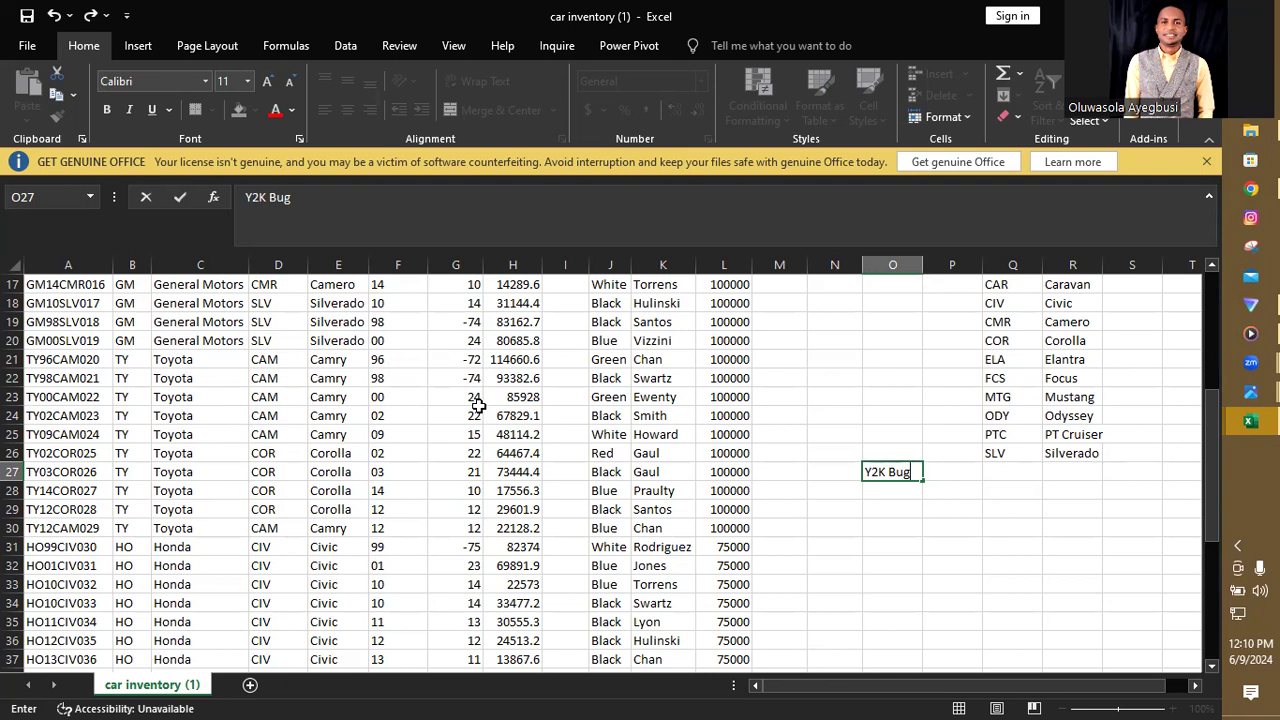
pyautogui.click(388, 378)
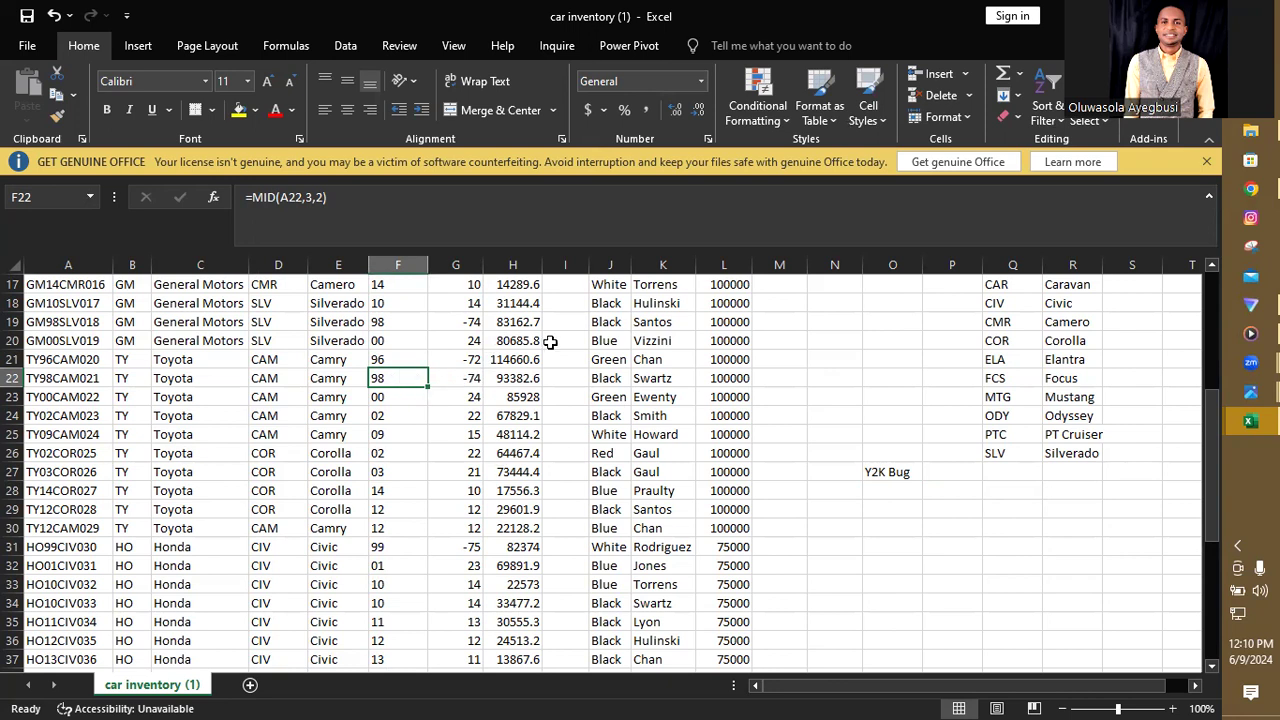
pyautogui.moveTo(1211, 475); pyautogui.dragTo(1216, 277)
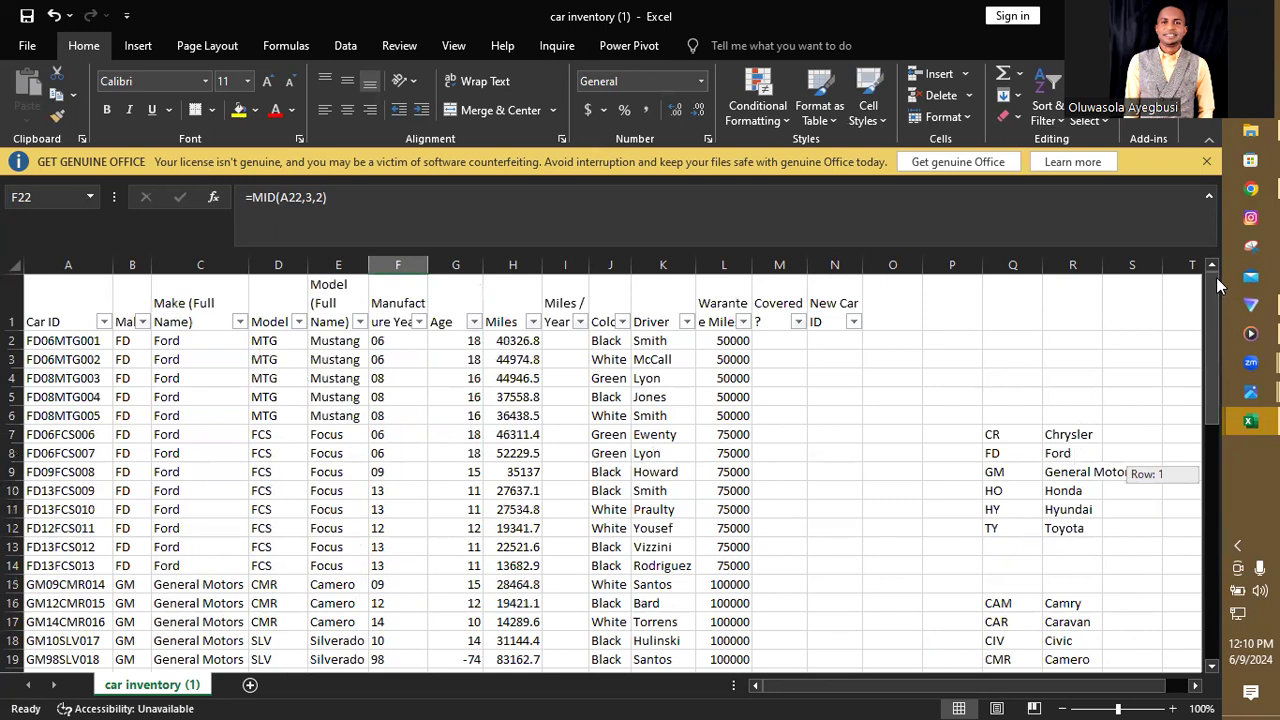
pyautogui.click(456, 340)
pyautogui.write('=')
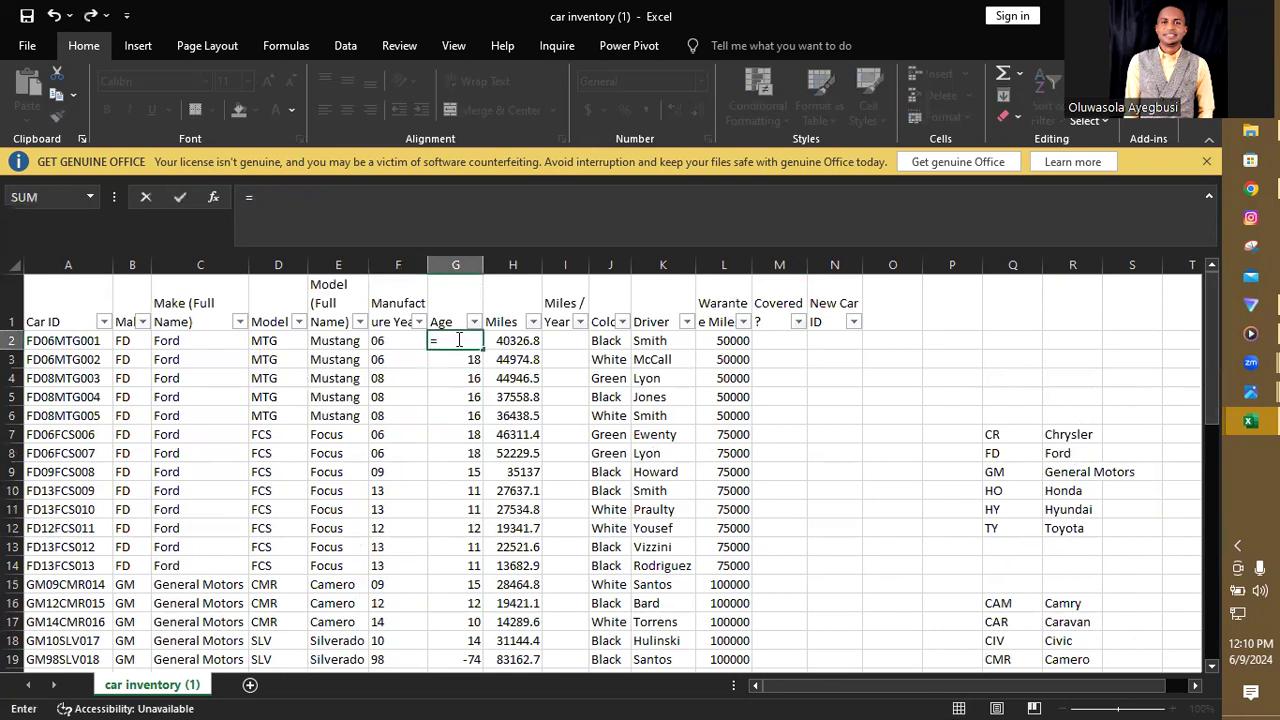
pyautogui.write('if')
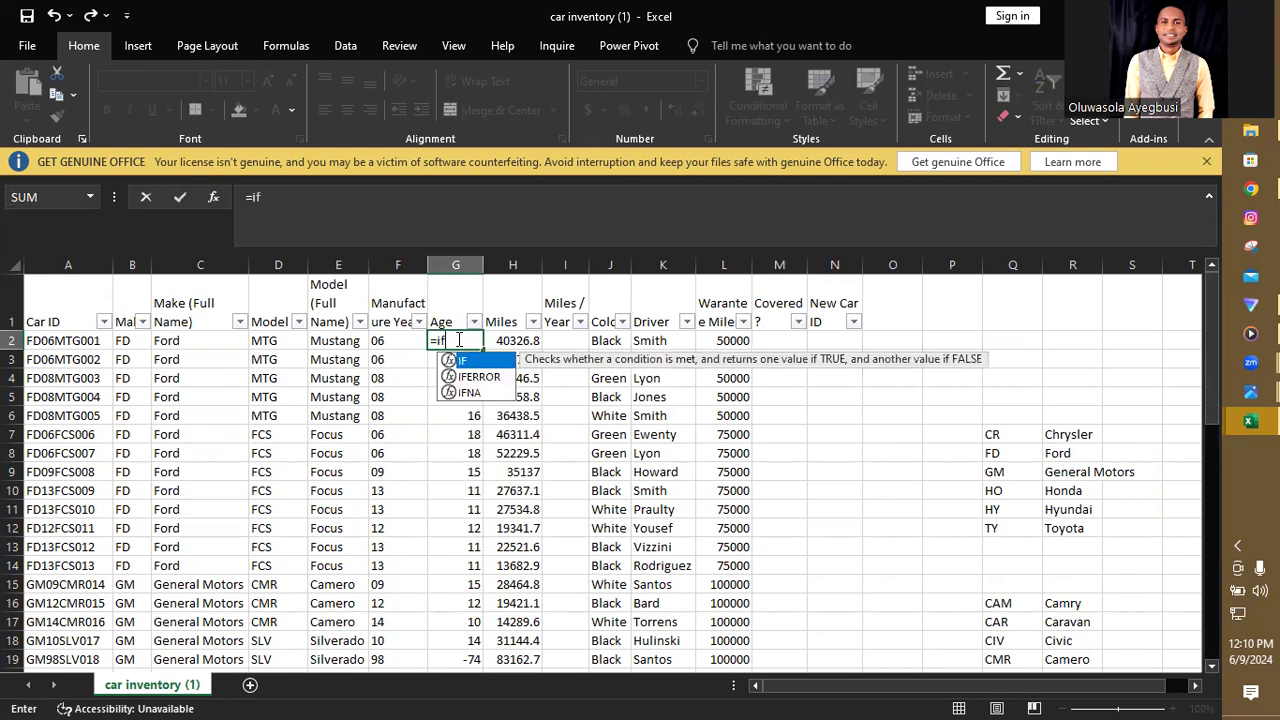
pyautogui.doubleClick(465, 362)
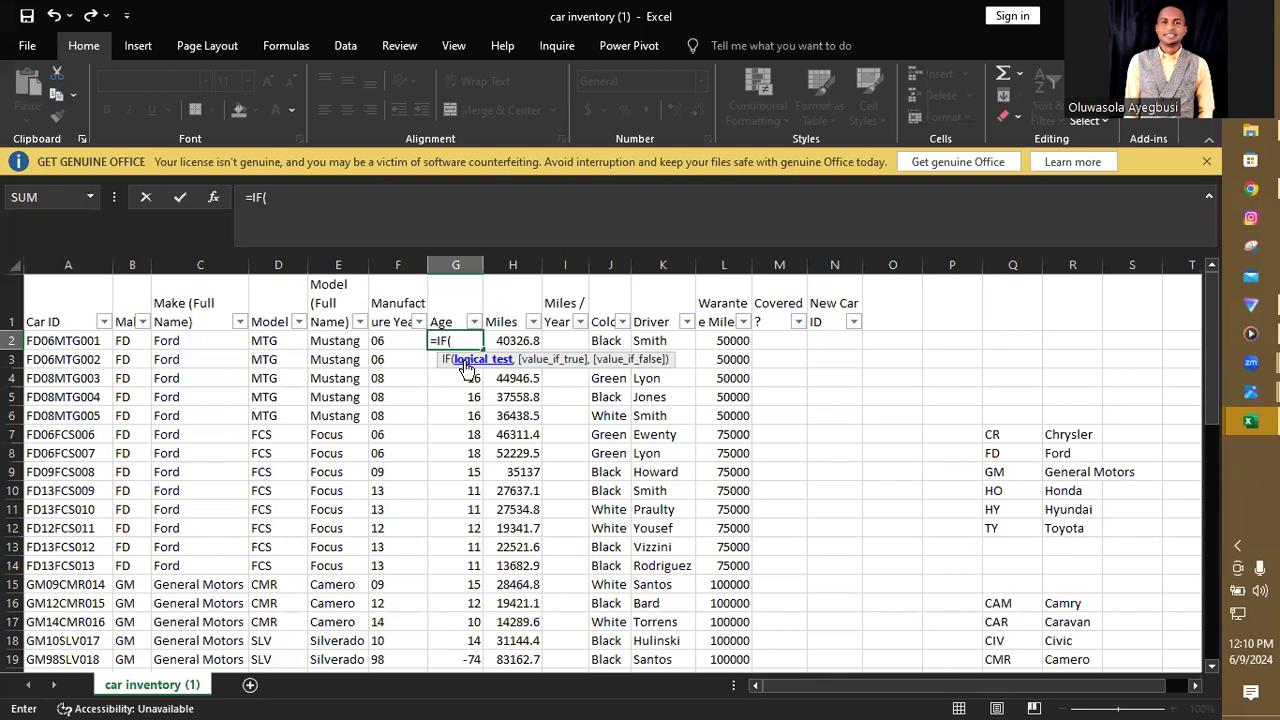
pyautogui.click(912, 417)
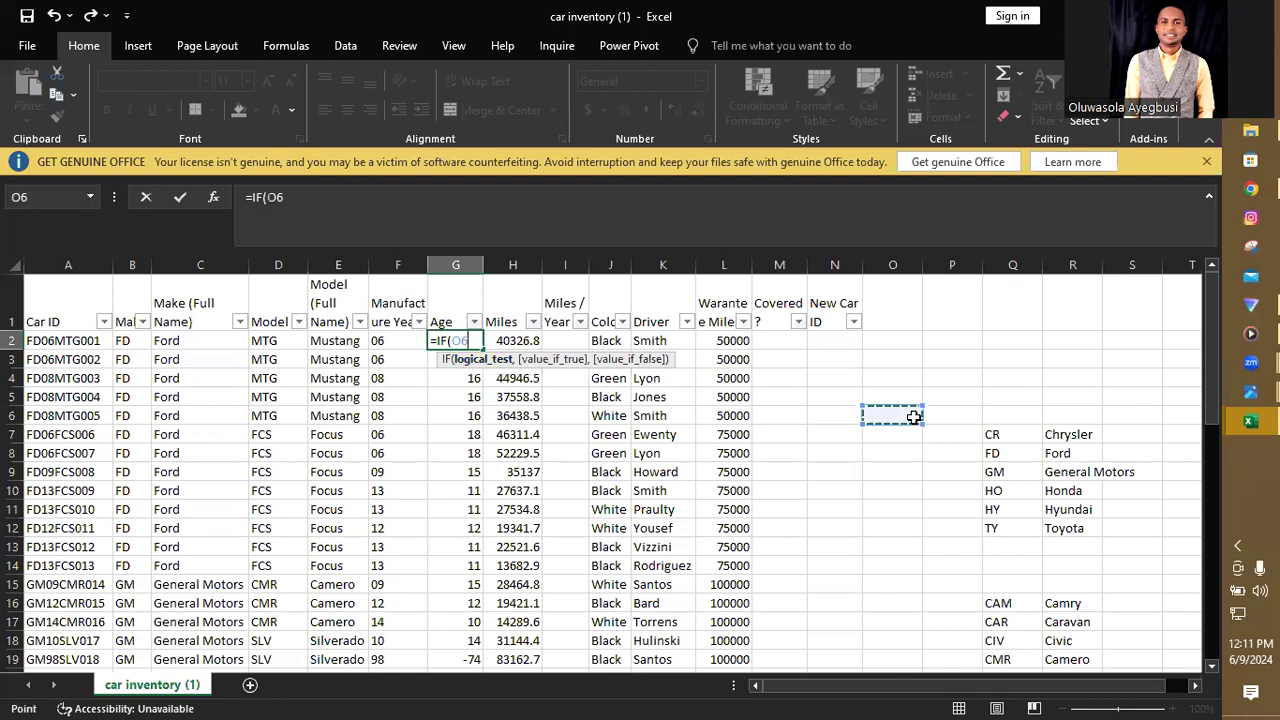
pyautogui.press('BackSpace')
pyautogui.press('BackSpace')
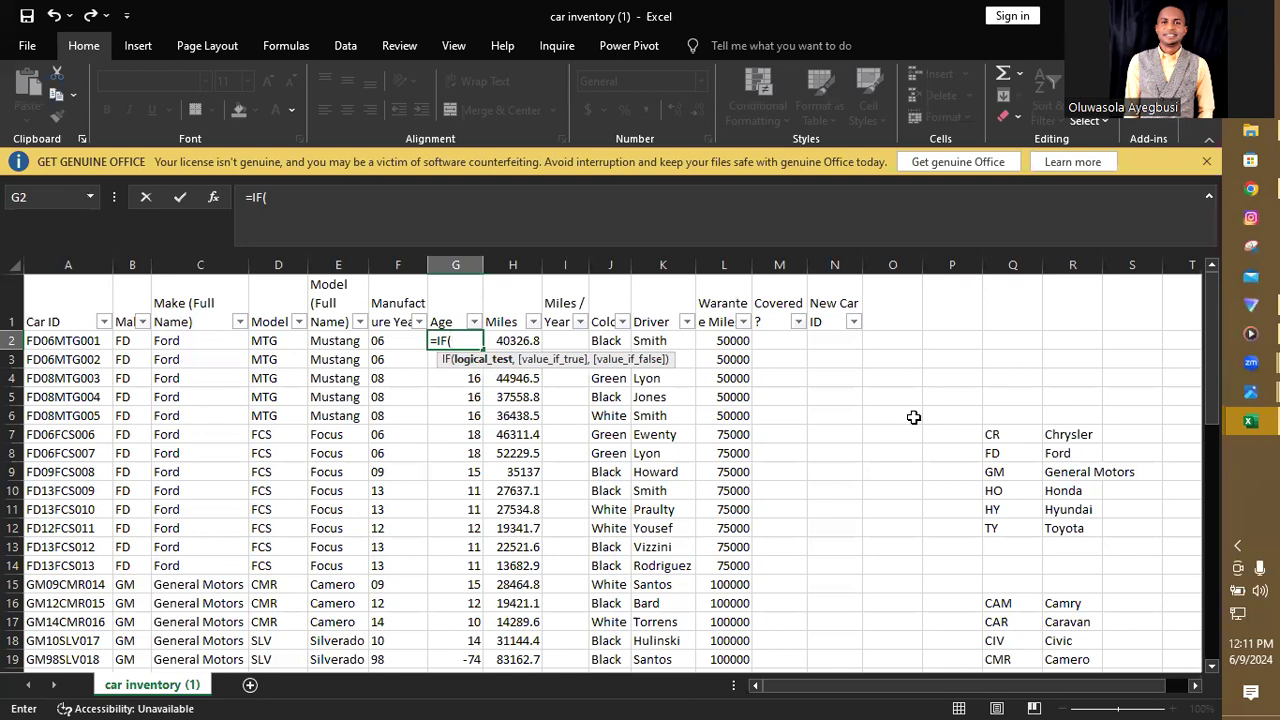
pyautogui.click(913, 417)
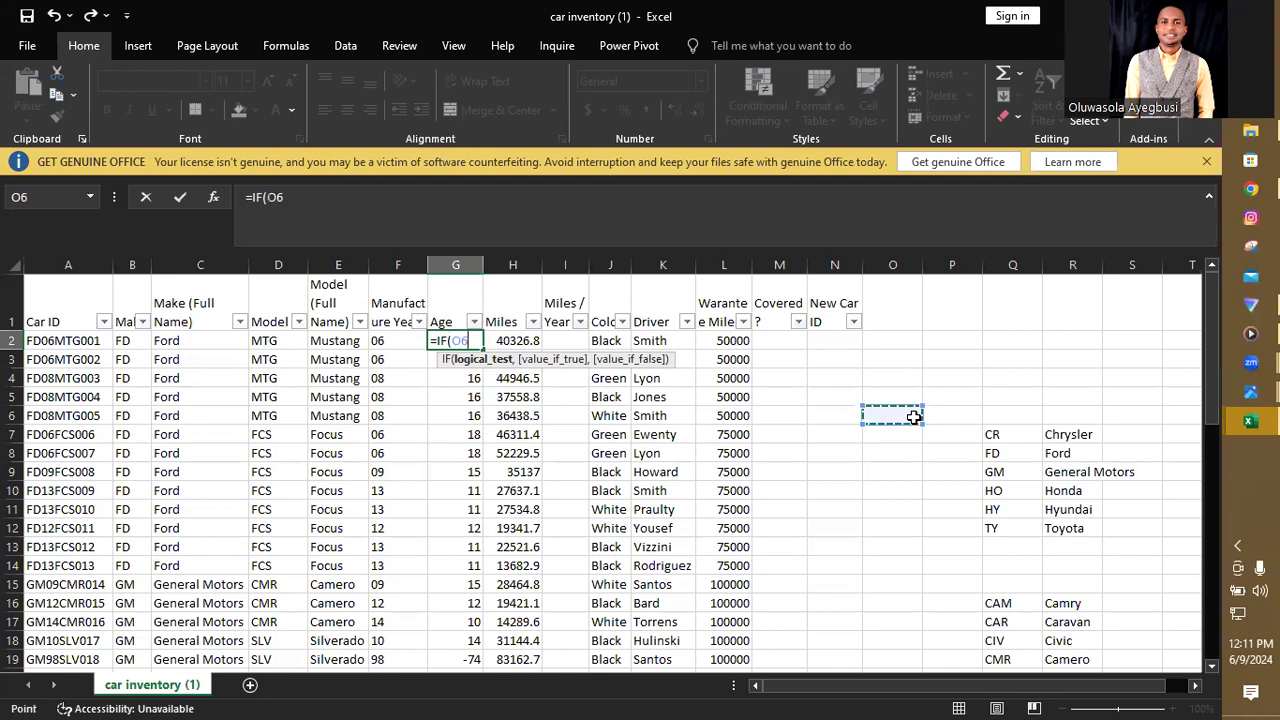
pyautogui.press('Escape')
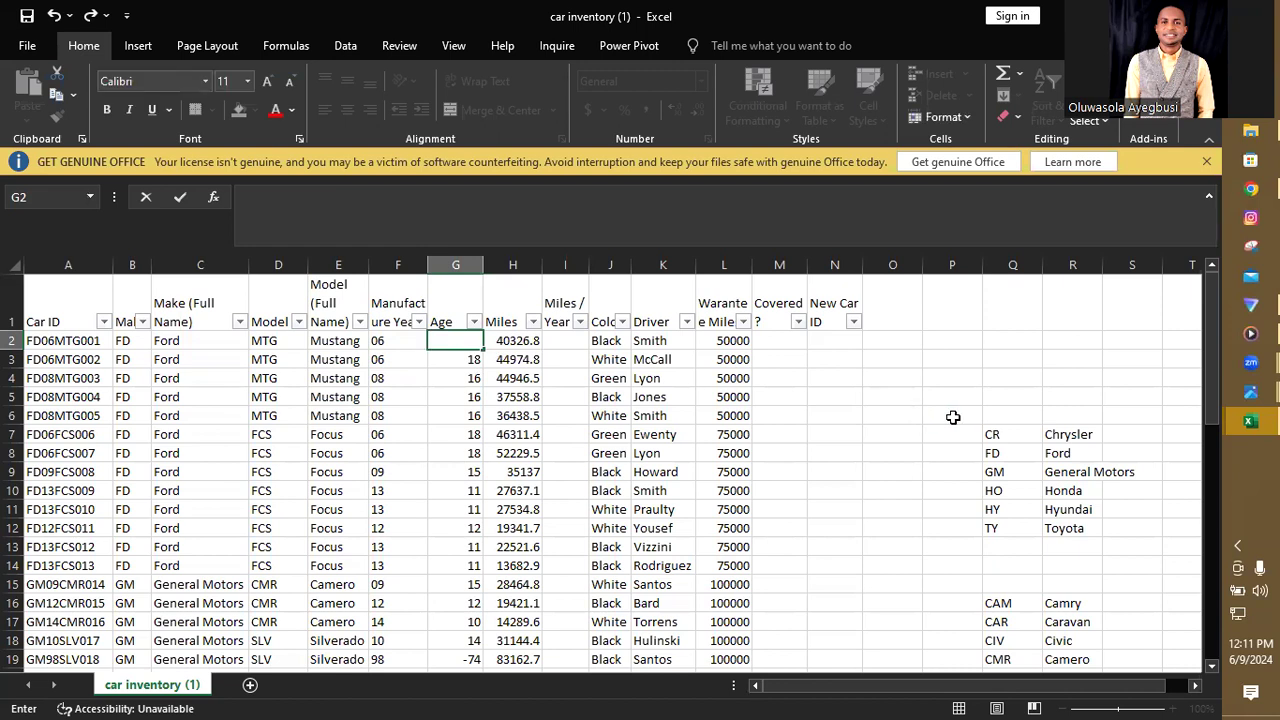
pyautogui.click(953, 417)
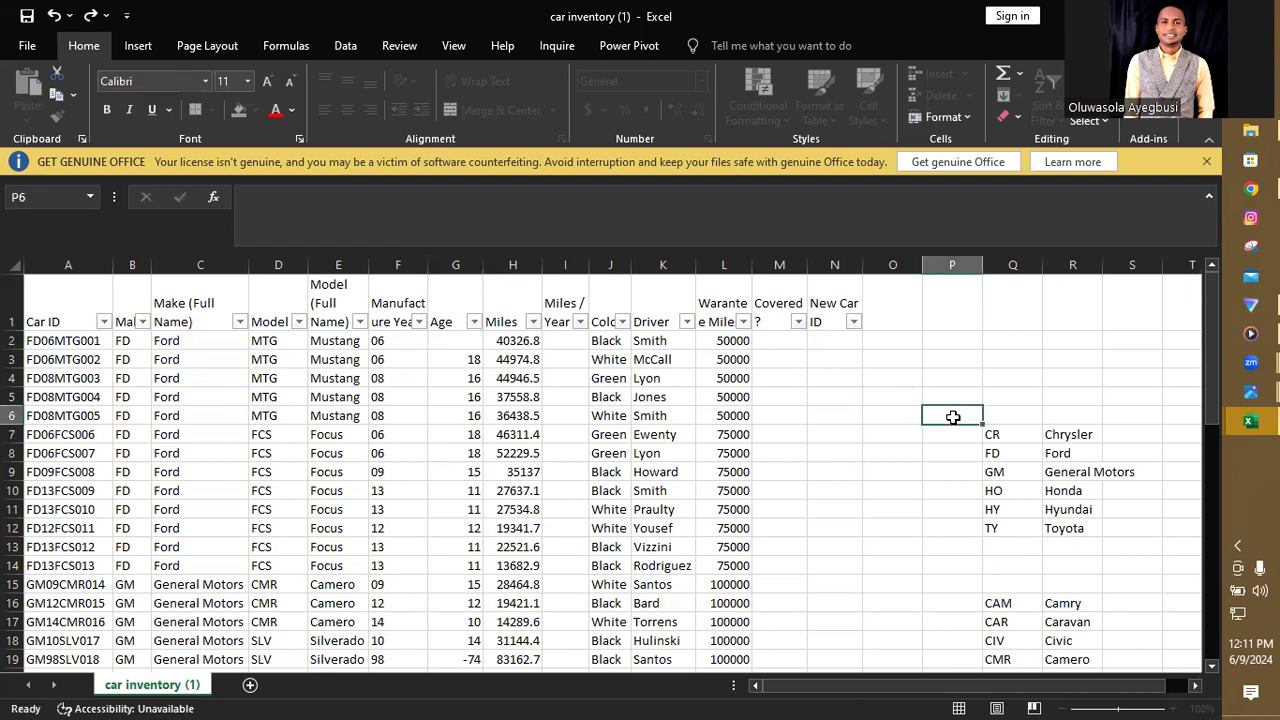
# - Change the Age formula in G2 to =14-F2 and fill it down to G53
pyautogui.click(463, 340)
pyautogui.hotkey('ctrl', 'z')
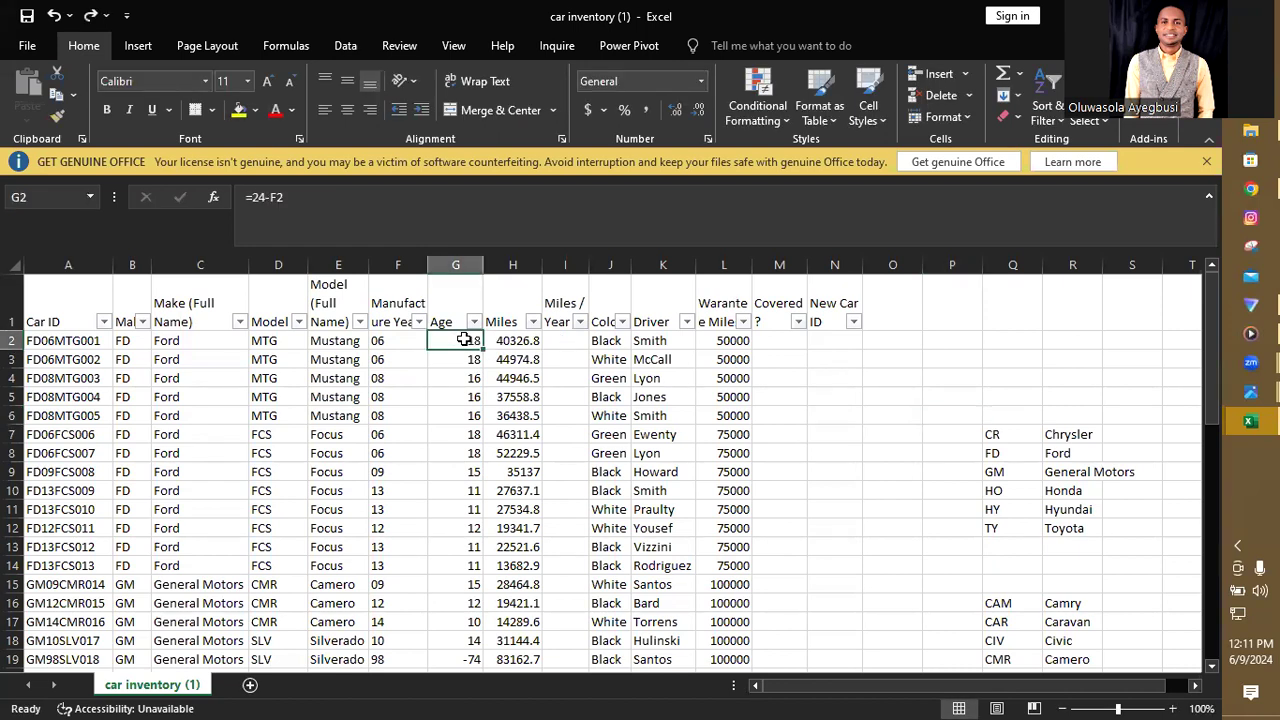
pyautogui.click(812, 431)
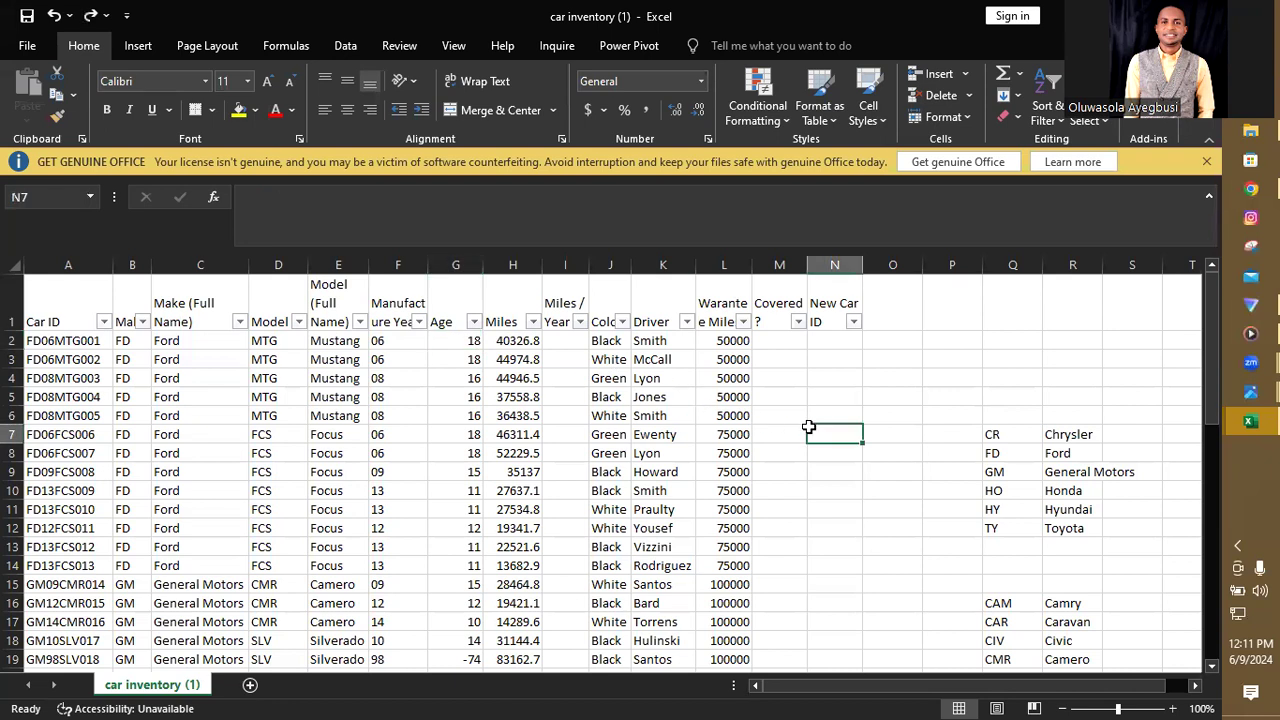
pyautogui.click(458, 341)
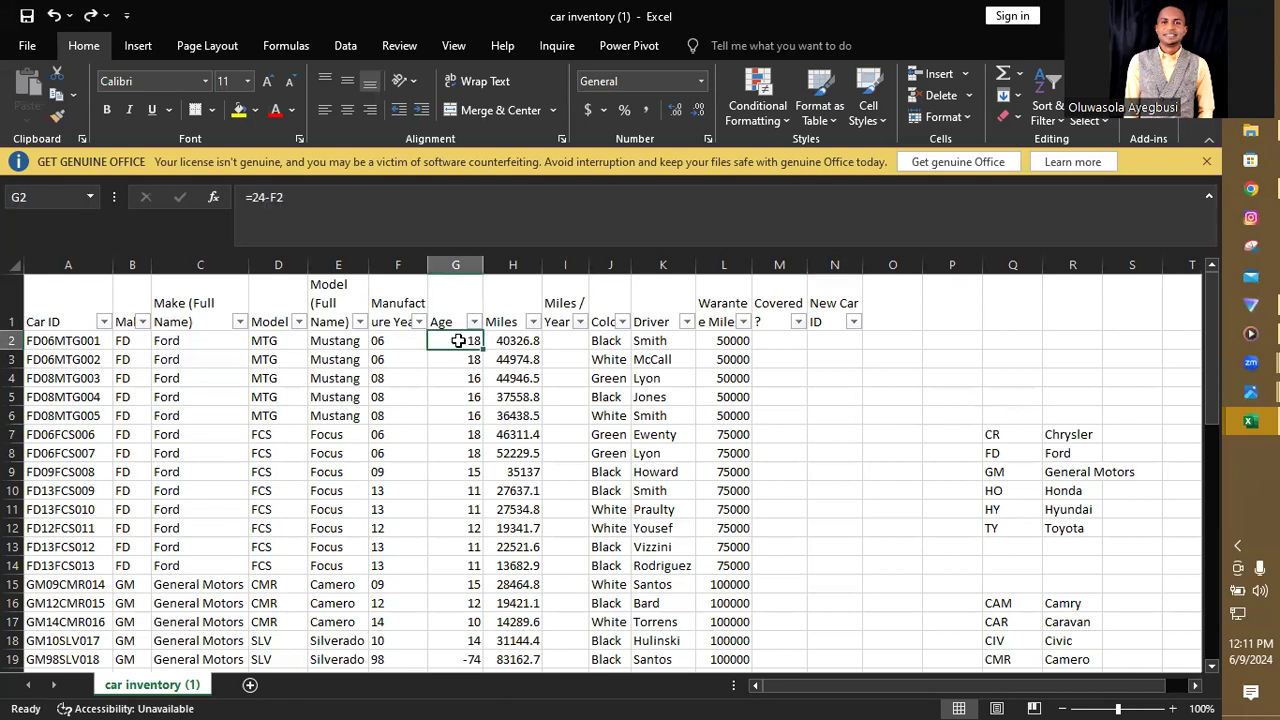
pyautogui.doubleClick(458, 341)
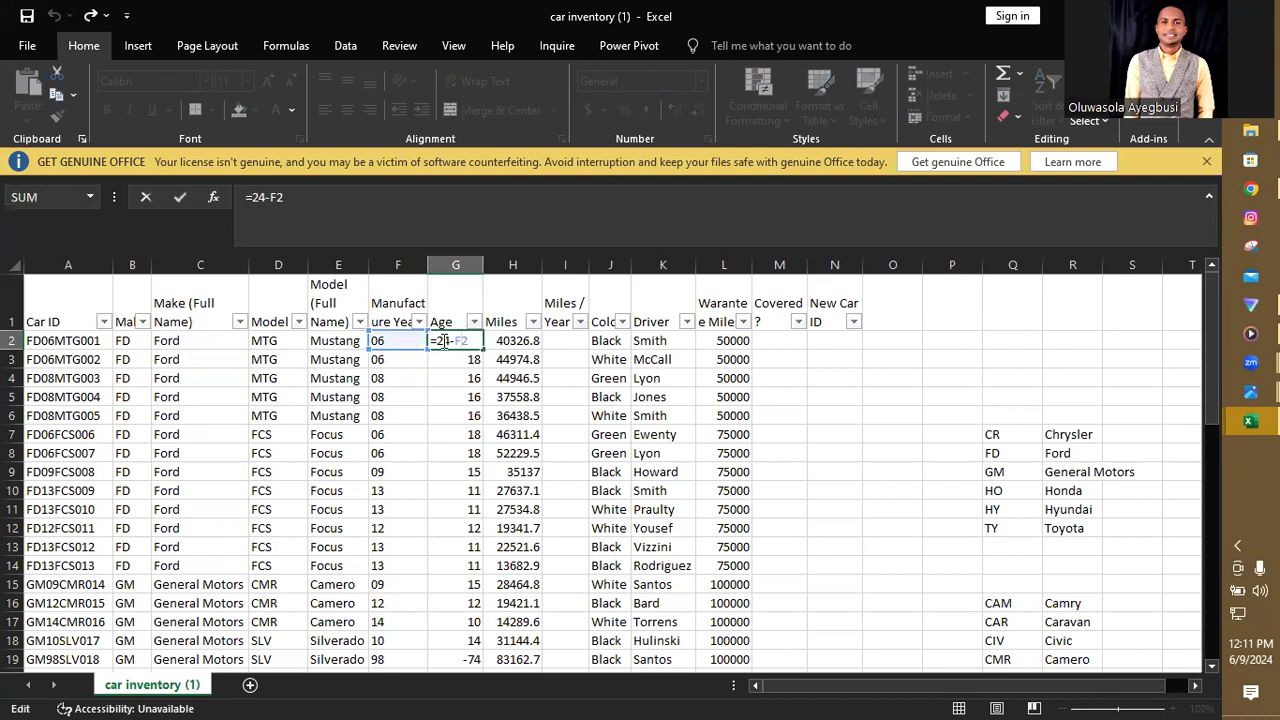
pyautogui.press('BackSpace')
pyautogui.write('1')
pyautogui.press('Return')
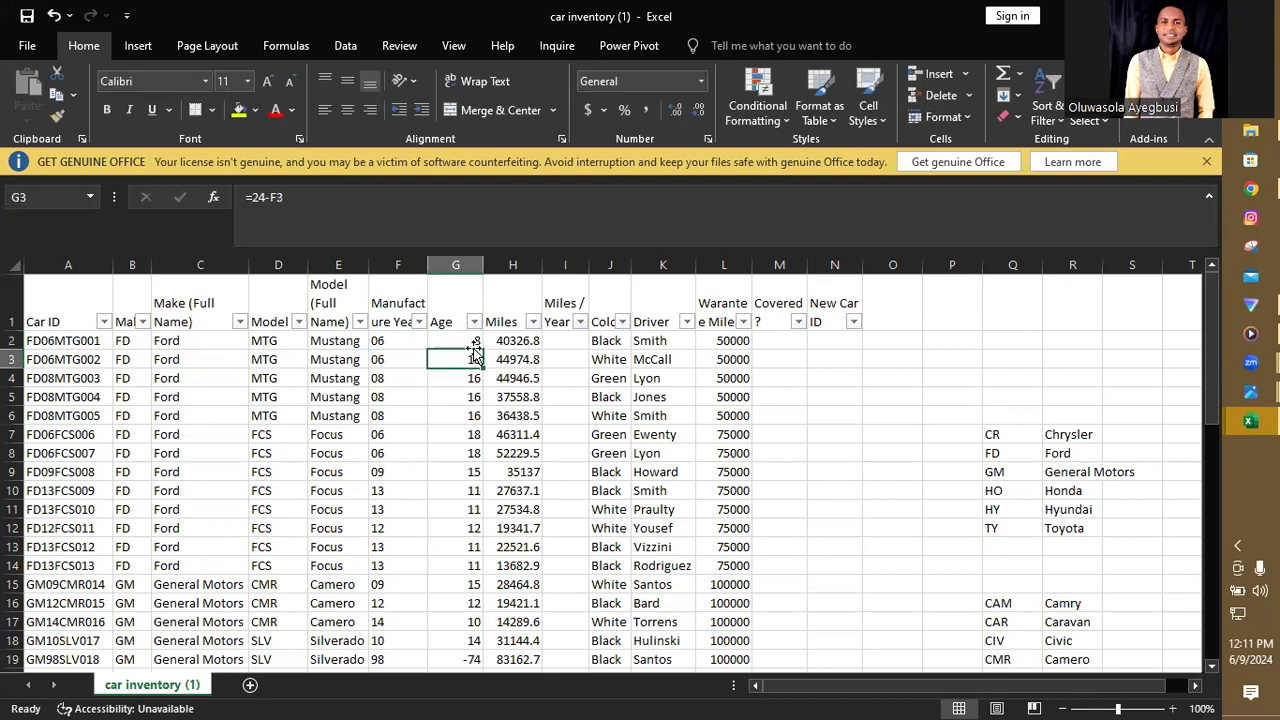
pyautogui.click(471, 341)
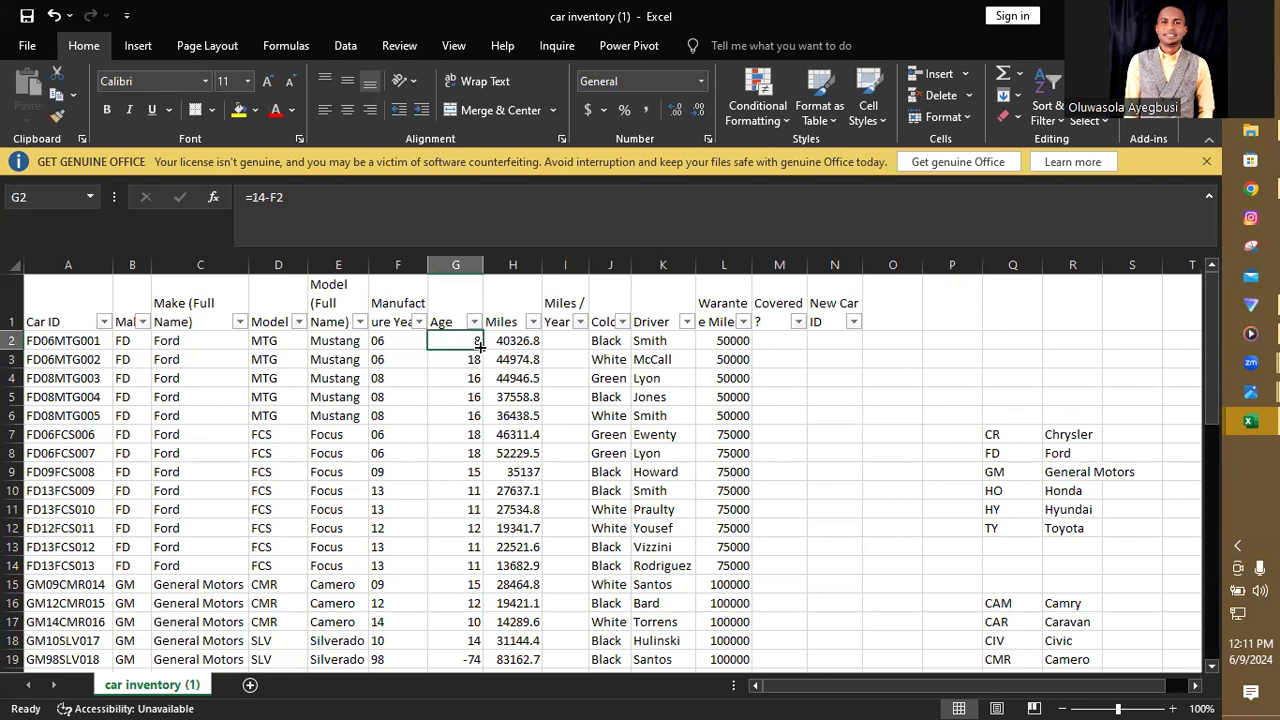
pyautogui.moveTo(479, 345); pyautogui.dragTo(461, 607)
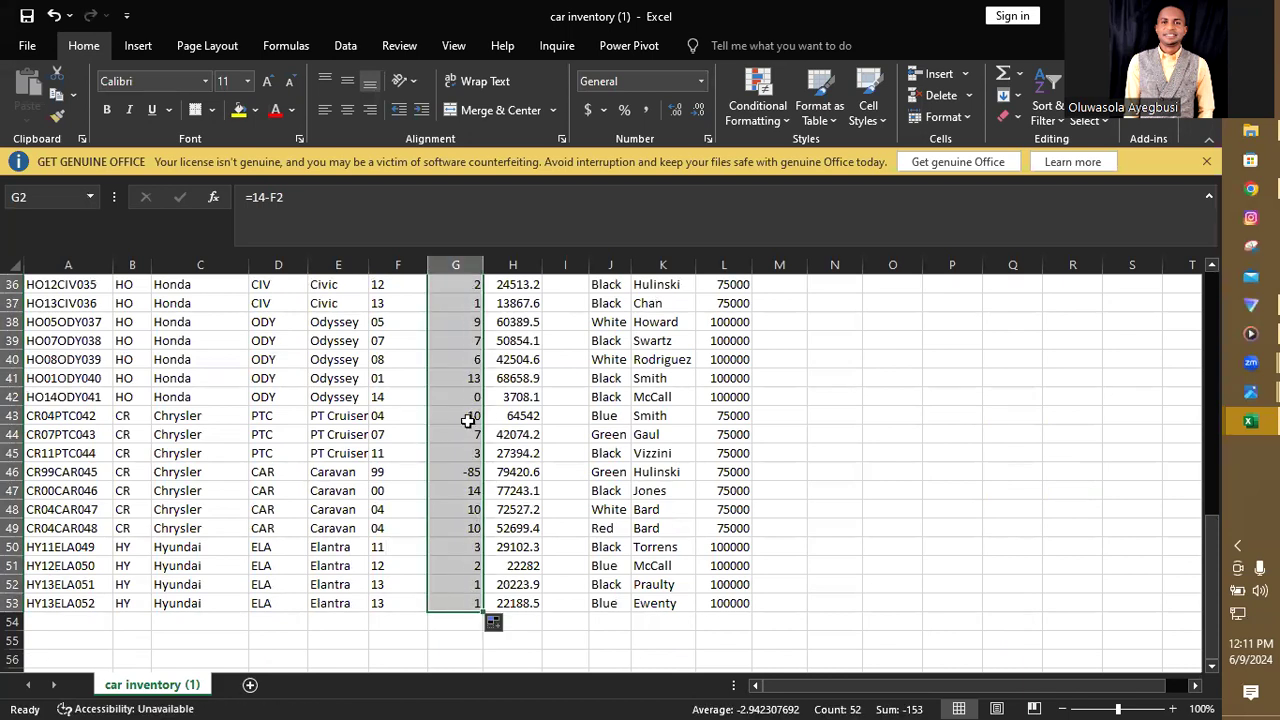
pyautogui.moveTo(1211, 587); pyautogui.dragTo(1209, 268)
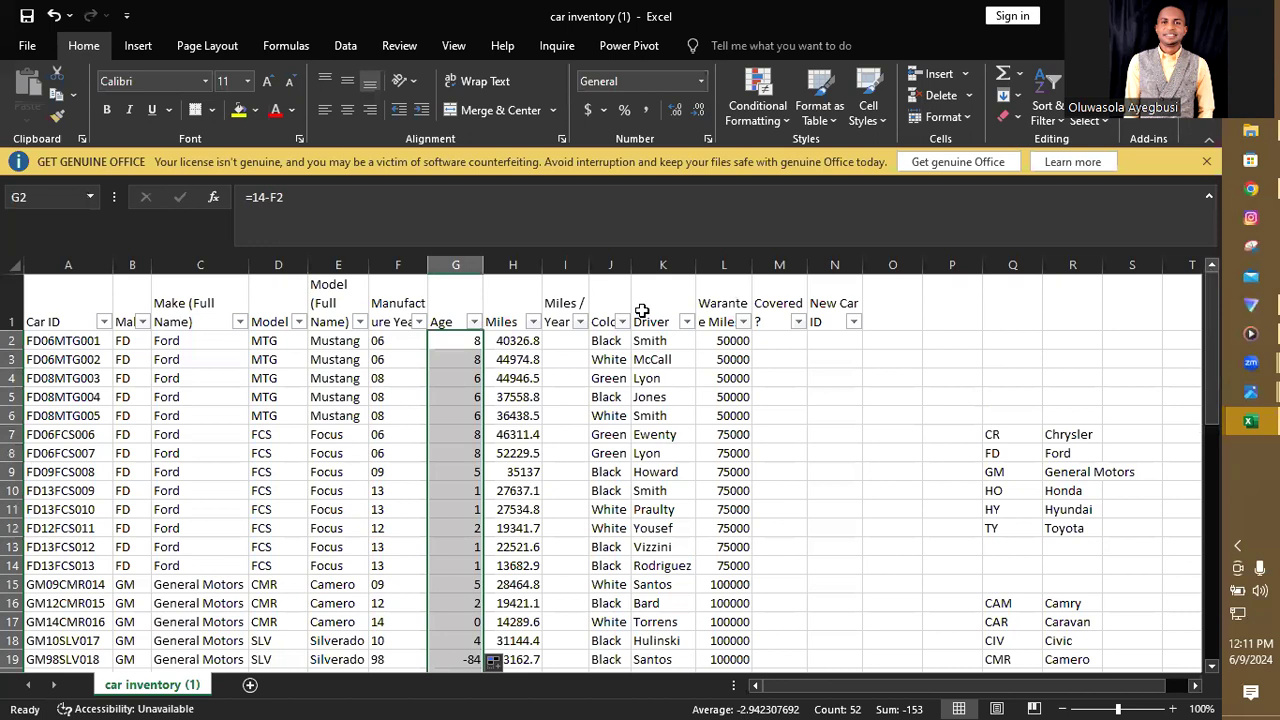
# - Replace the Age formula in G2 with an IF function whose logical test is 14-F2<0
pyautogui.doubleClick(458, 340)
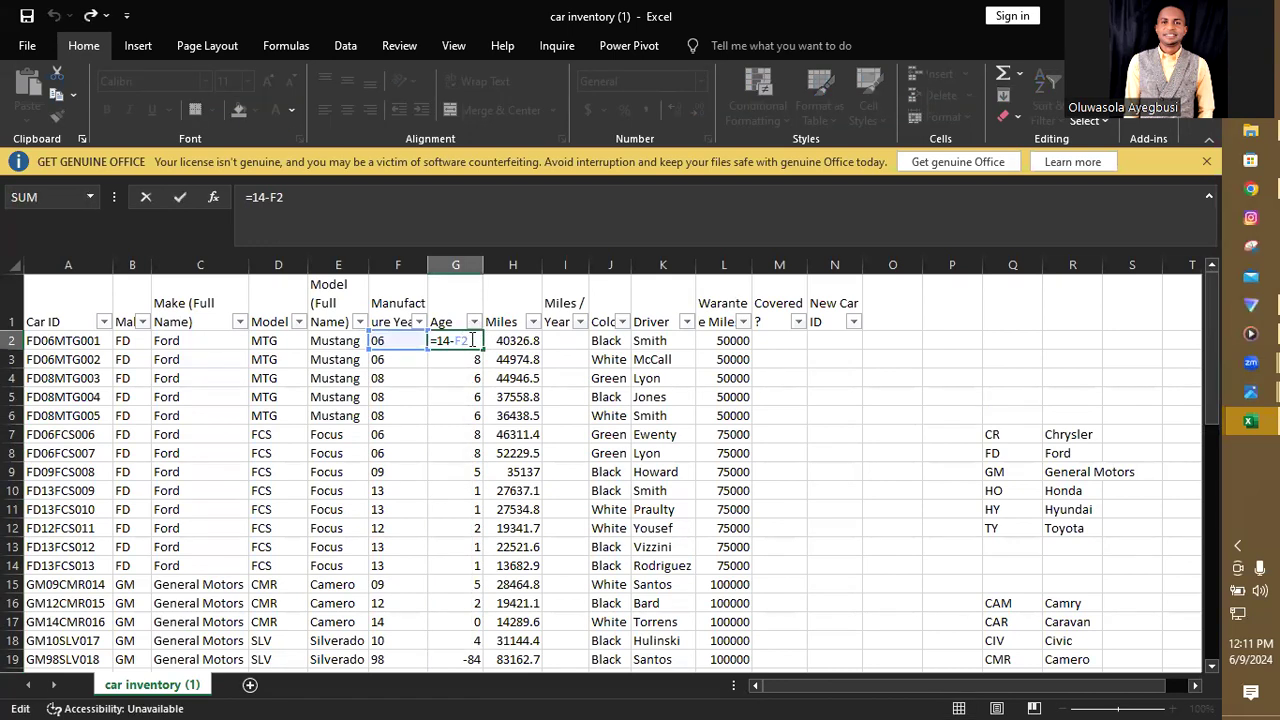
pyautogui.press('BackSpace')
pyautogui.press('BackSpace')
pyautogui.press('BackSpace')
pyautogui.press('BackSpace')
pyautogui.press('BackSpace')
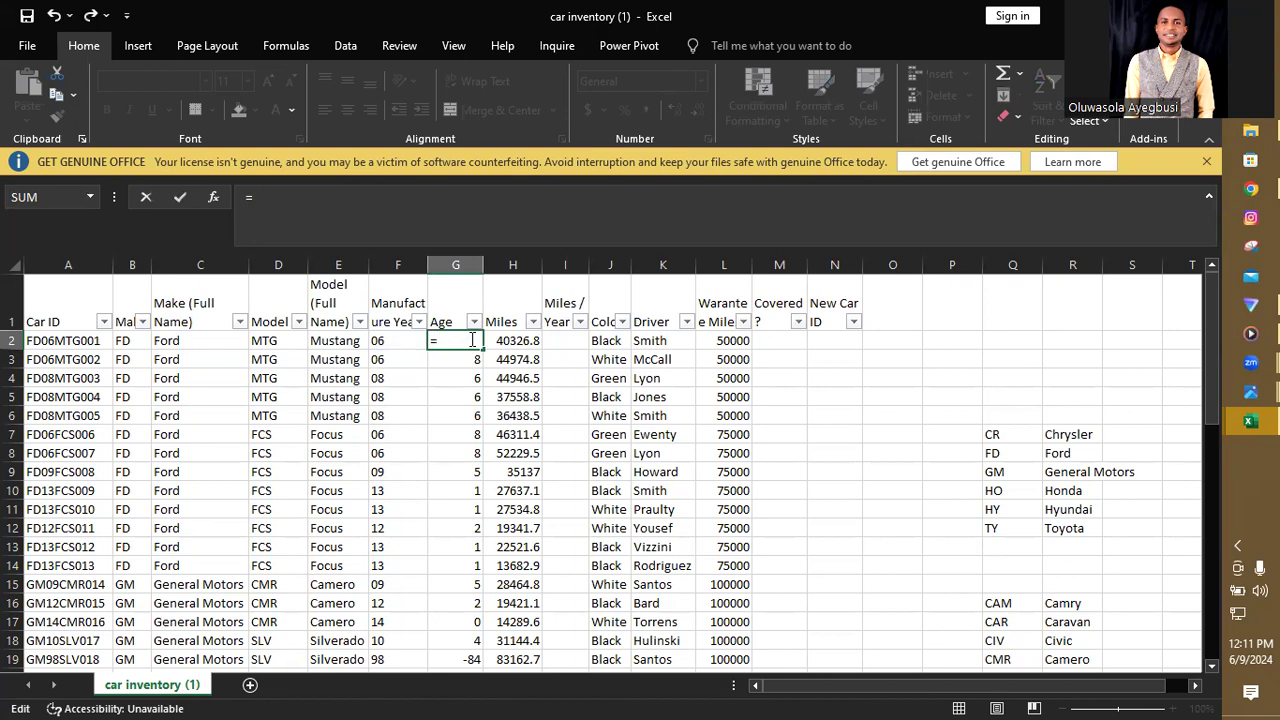
pyautogui.write('IF')
pyautogui.doubleClick(483, 366)
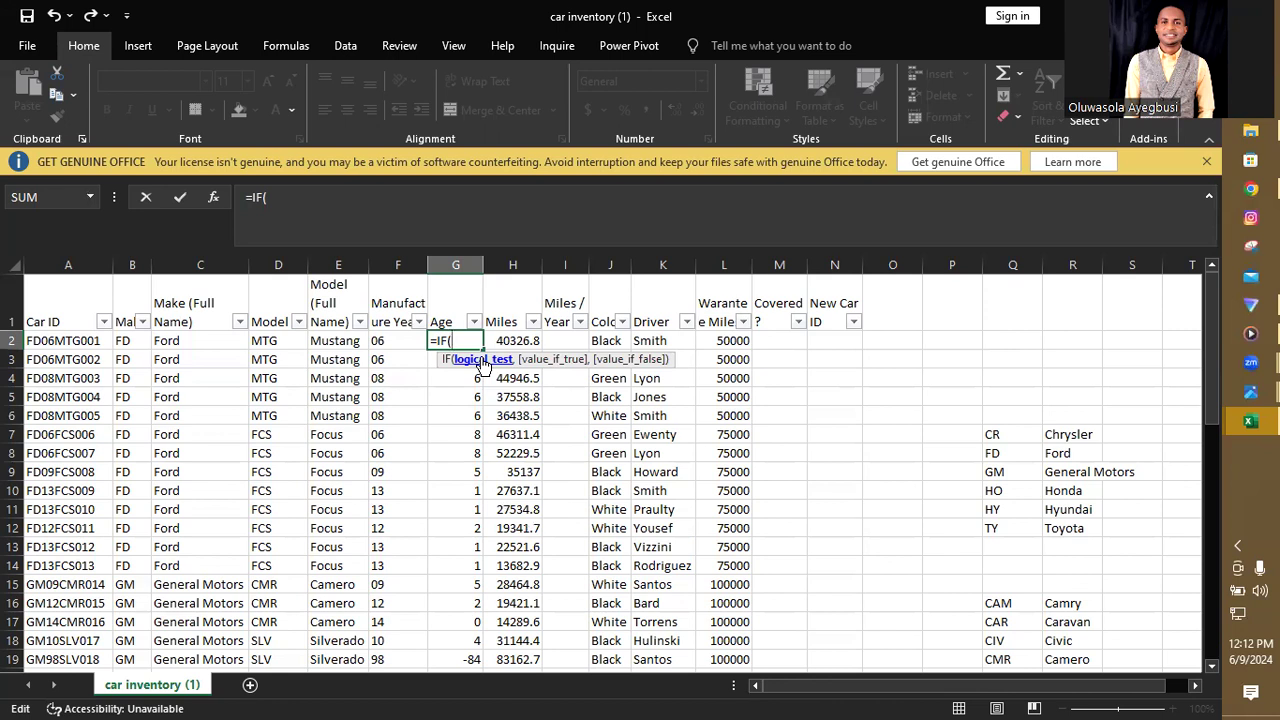
pyautogui.write('14-')
pyautogui.click(389, 339)
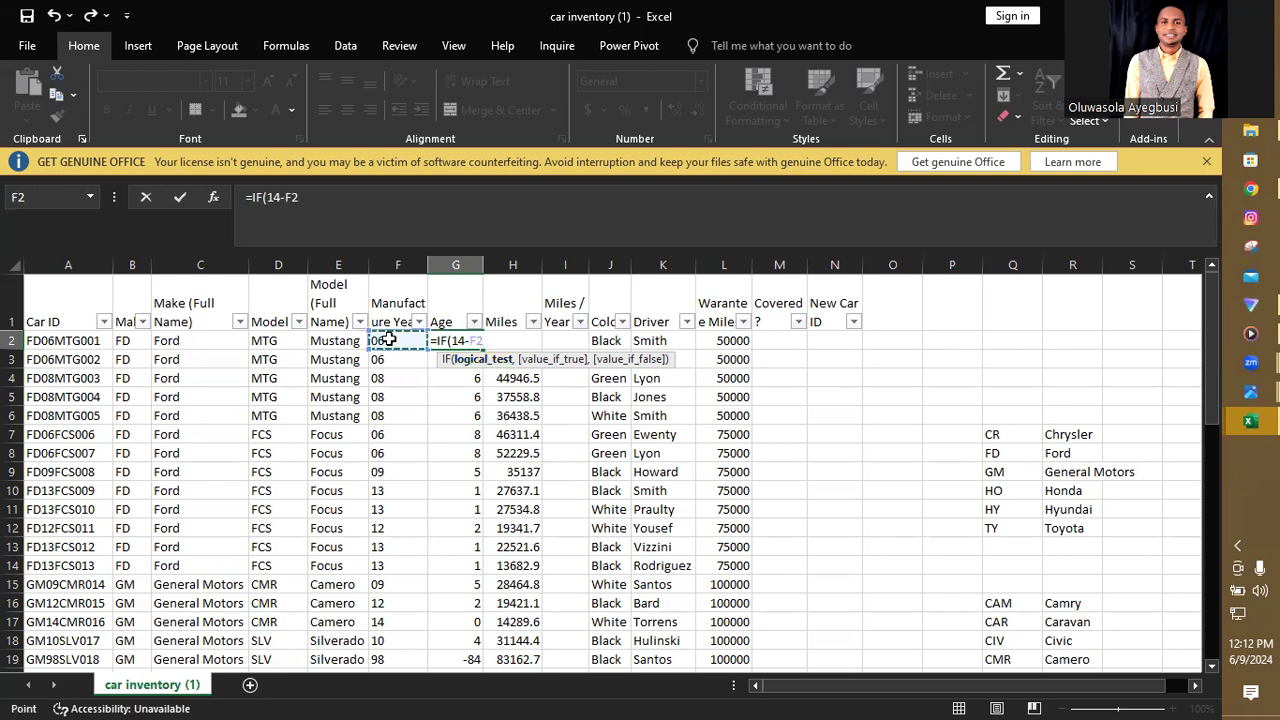
pyautogui.write('<0')
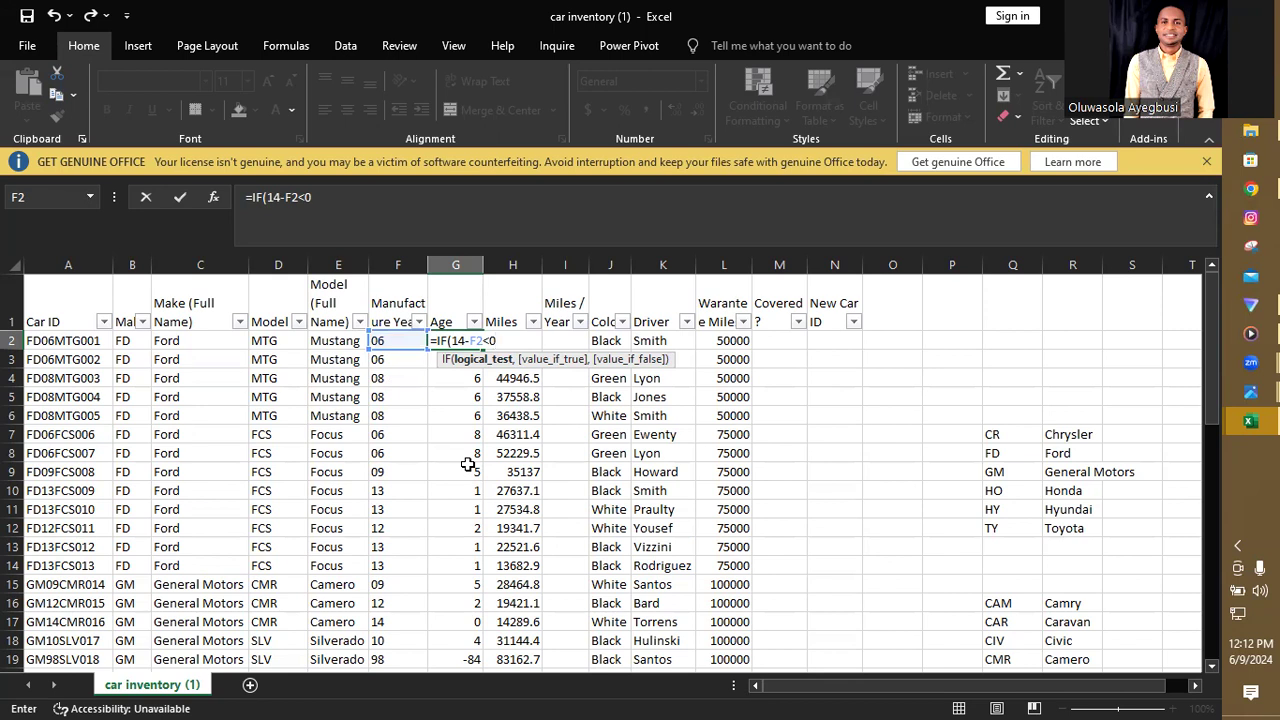
# - Complete the IF formula in G2 with 100-F2+14 as the true result and 14-F2 as the false result
pyautogui.write(',')
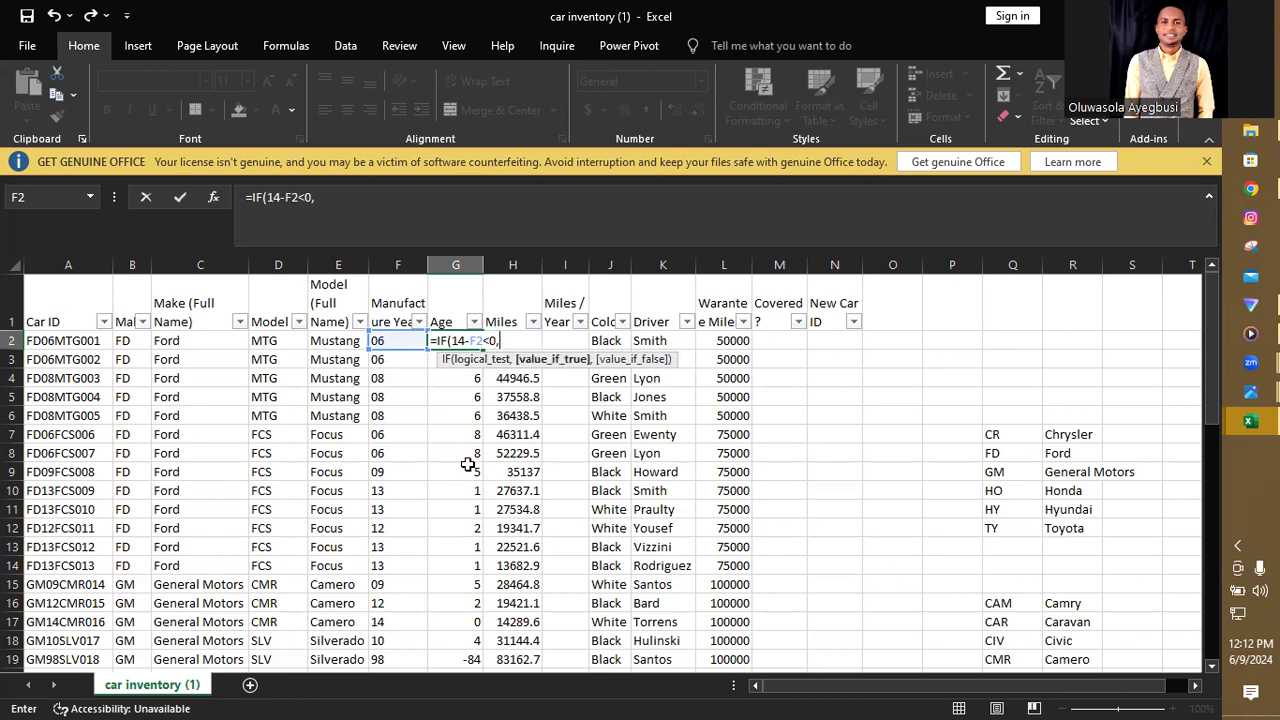
pyautogui.write('100-')
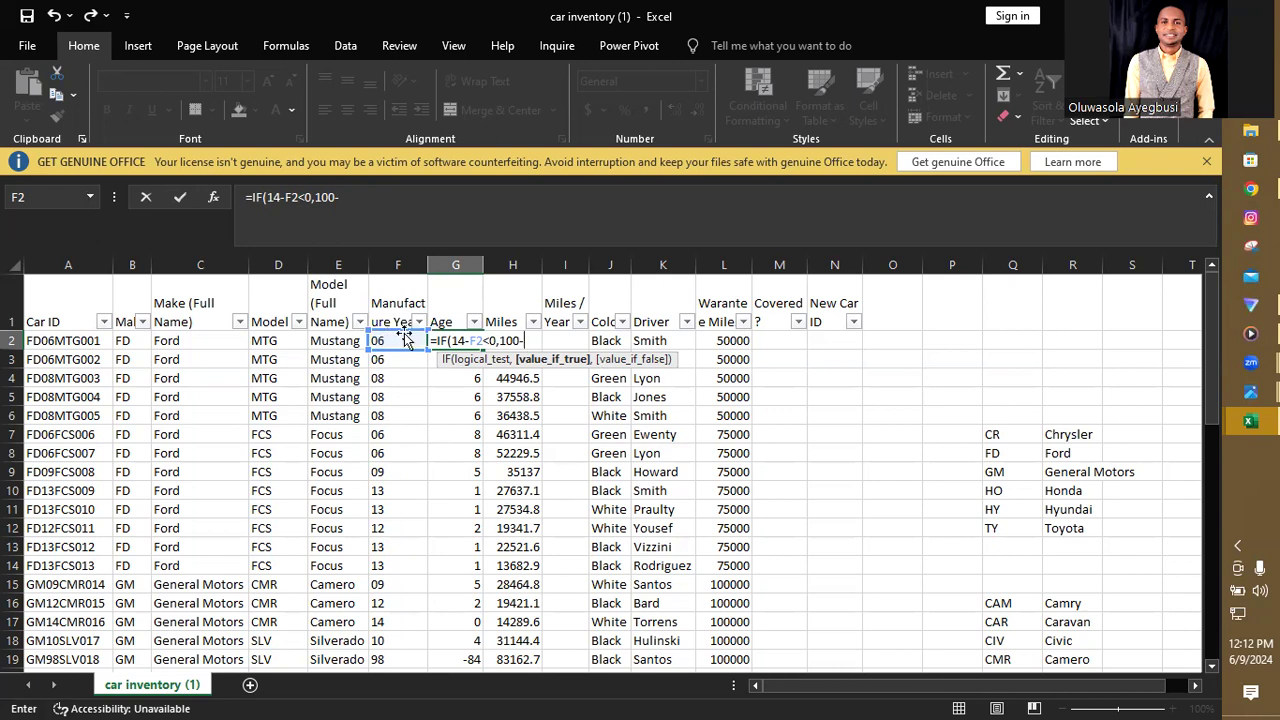
pyautogui.click(400, 340)
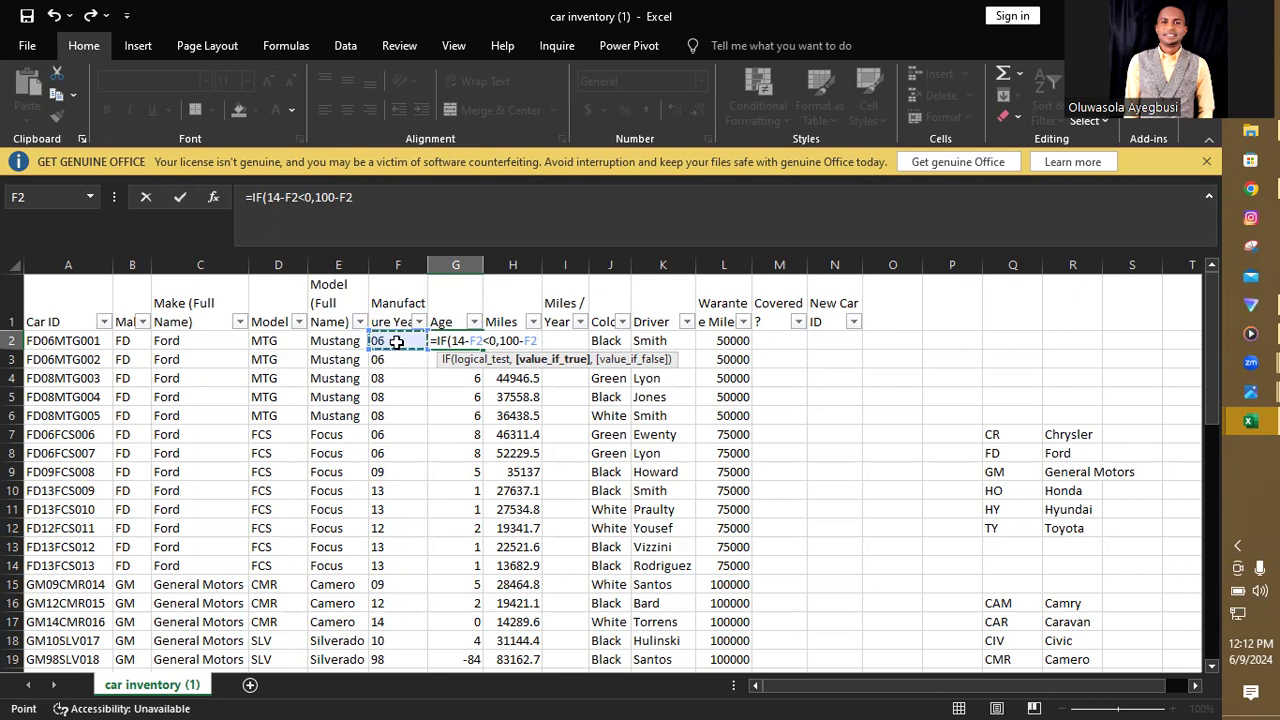
pyautogui.write('=')
pyautogui.press('BackSpace')
pyautogui.write('+14')
pyautogui.write(',')
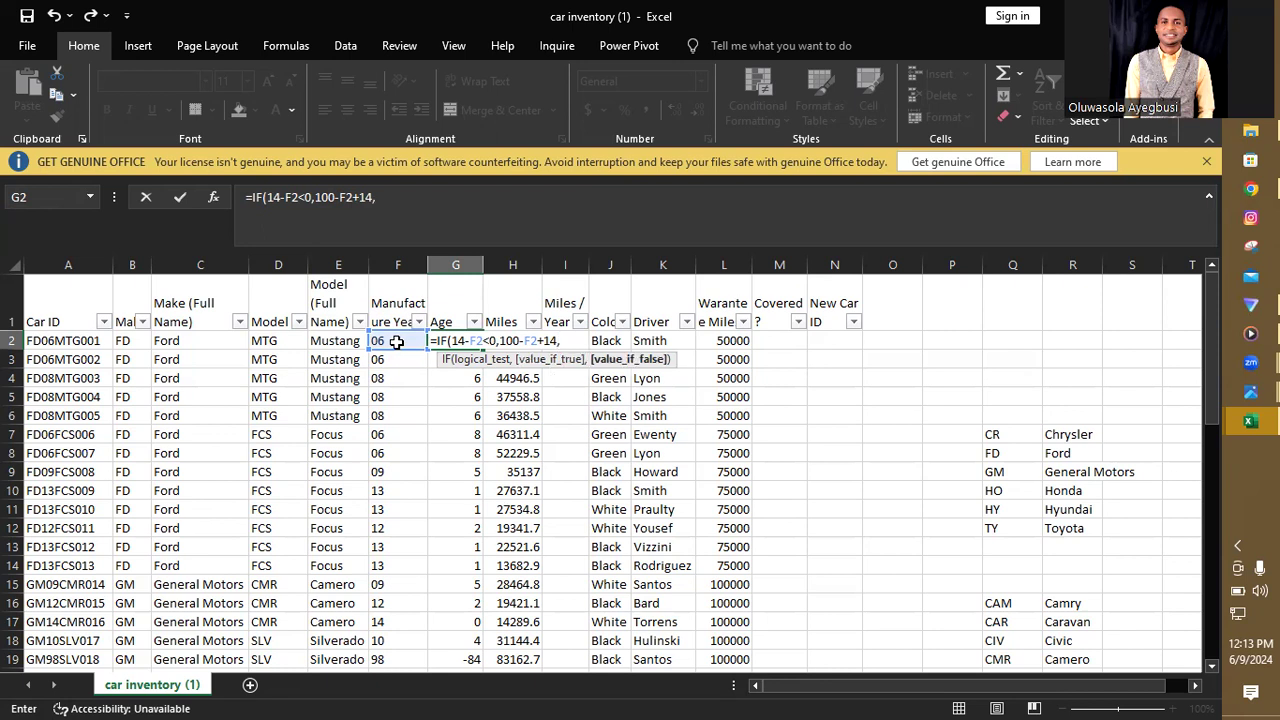
pyautogui.write('14-')
pyautogui.click(392, 340)
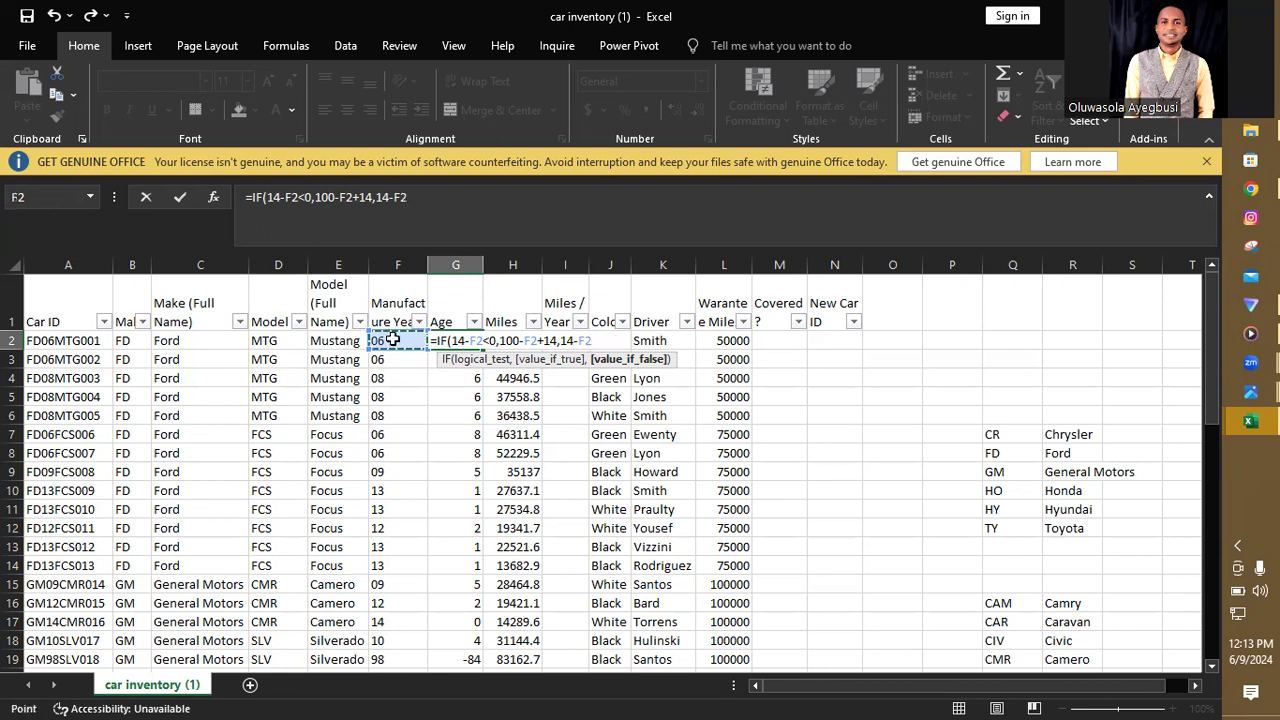
pyautogui.write(')')
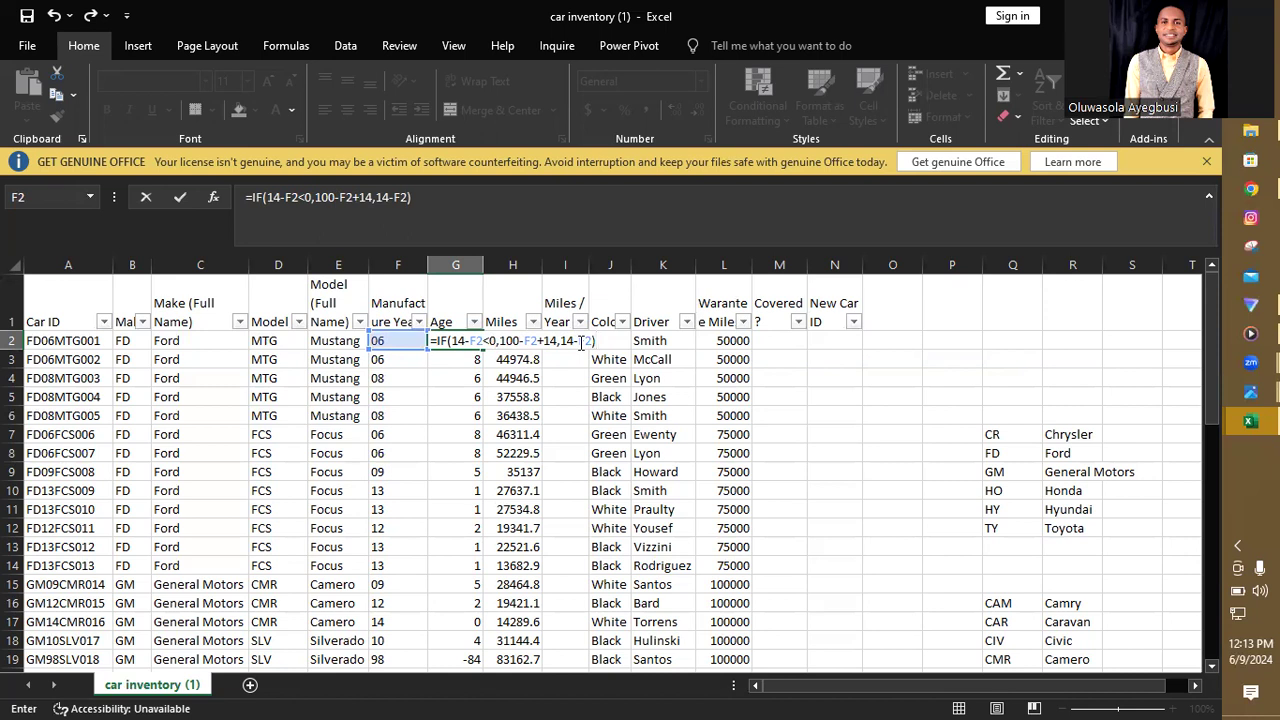
pyautogui.press('Return')
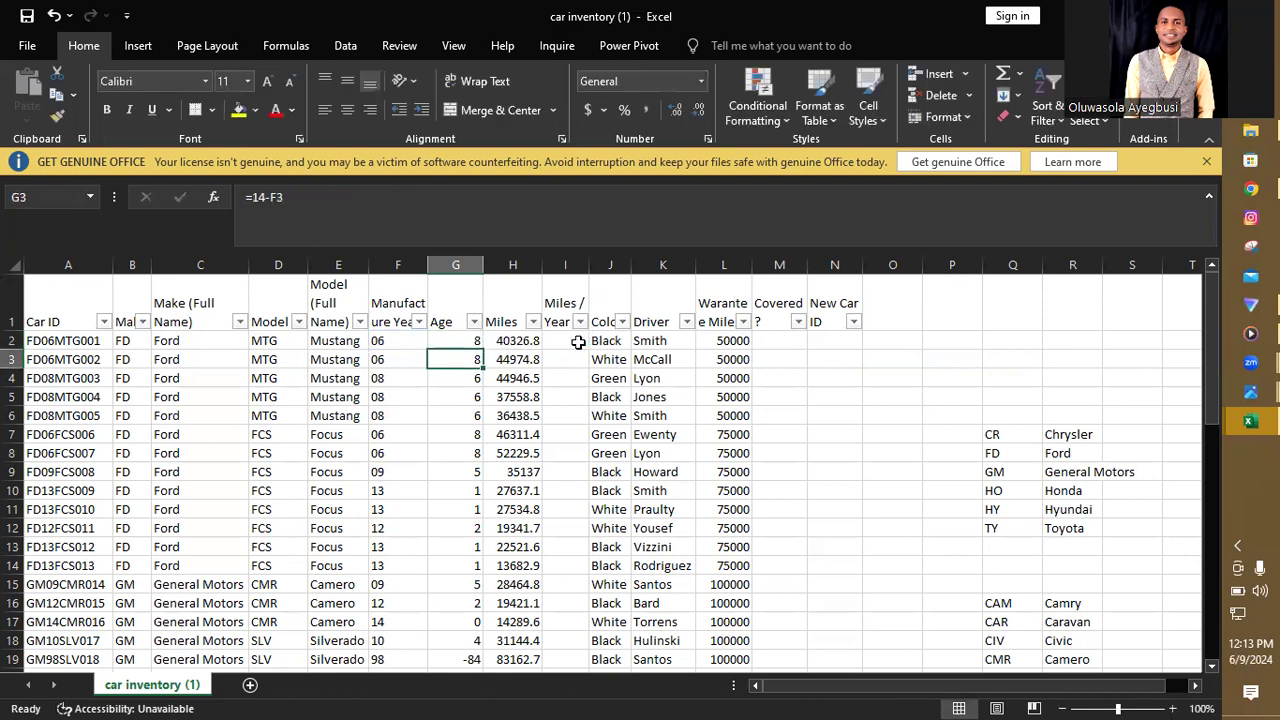
# - Fill the IF age formula from G2 down the Age column to G53
pyautogui.click(468, 341)
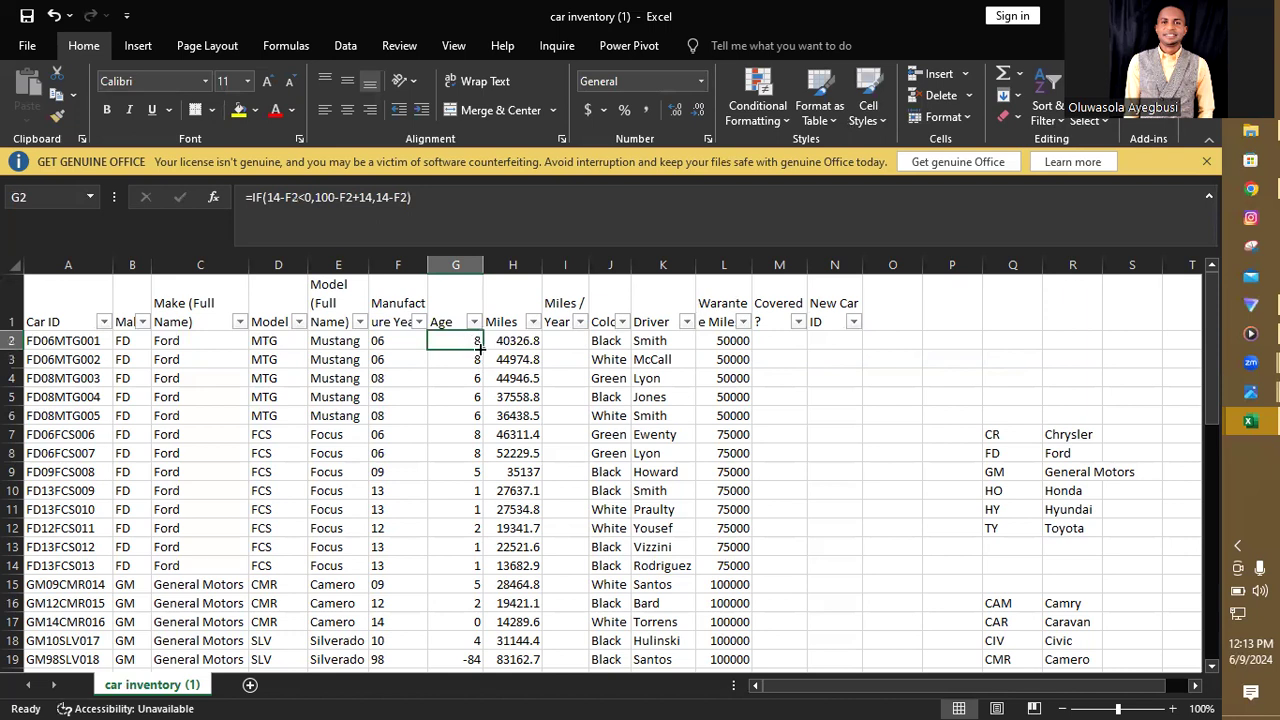
pyautogui.moveTo(478, 345); pyautogui.dragTo(466, 605)
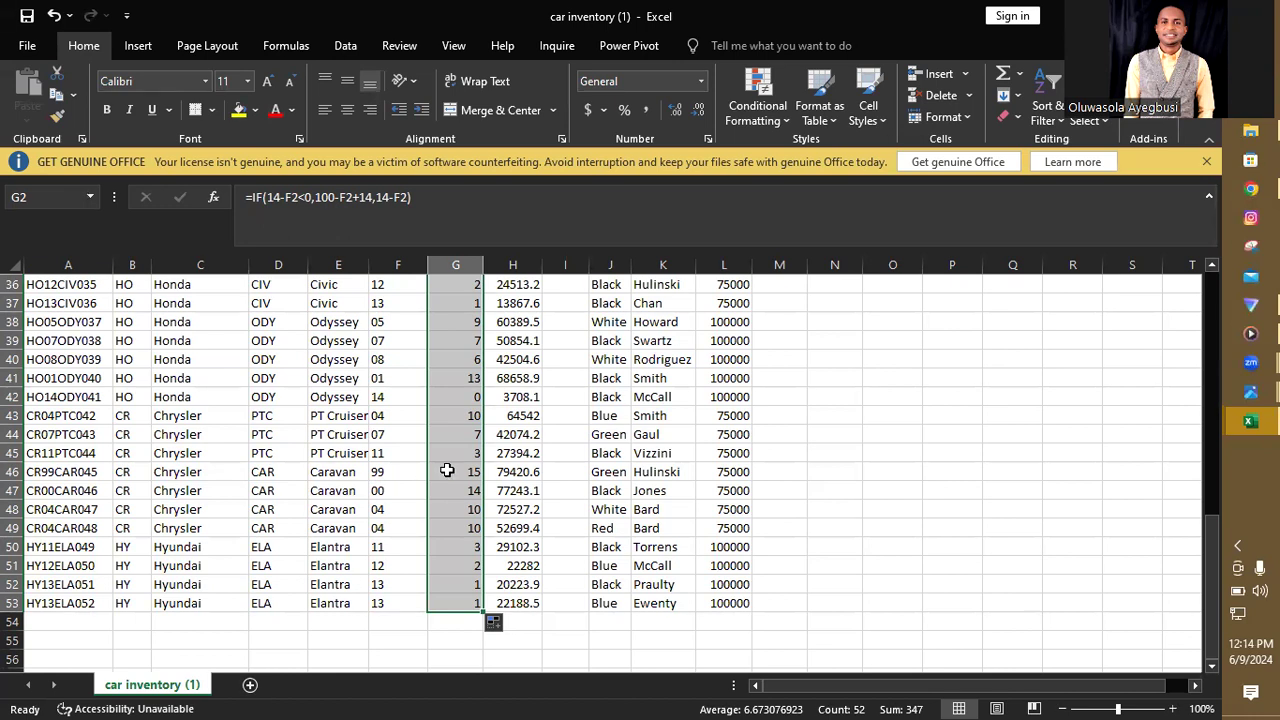
pyautogui.moveTo(1213, 574); pyautogui.dragTo(1224, 311)
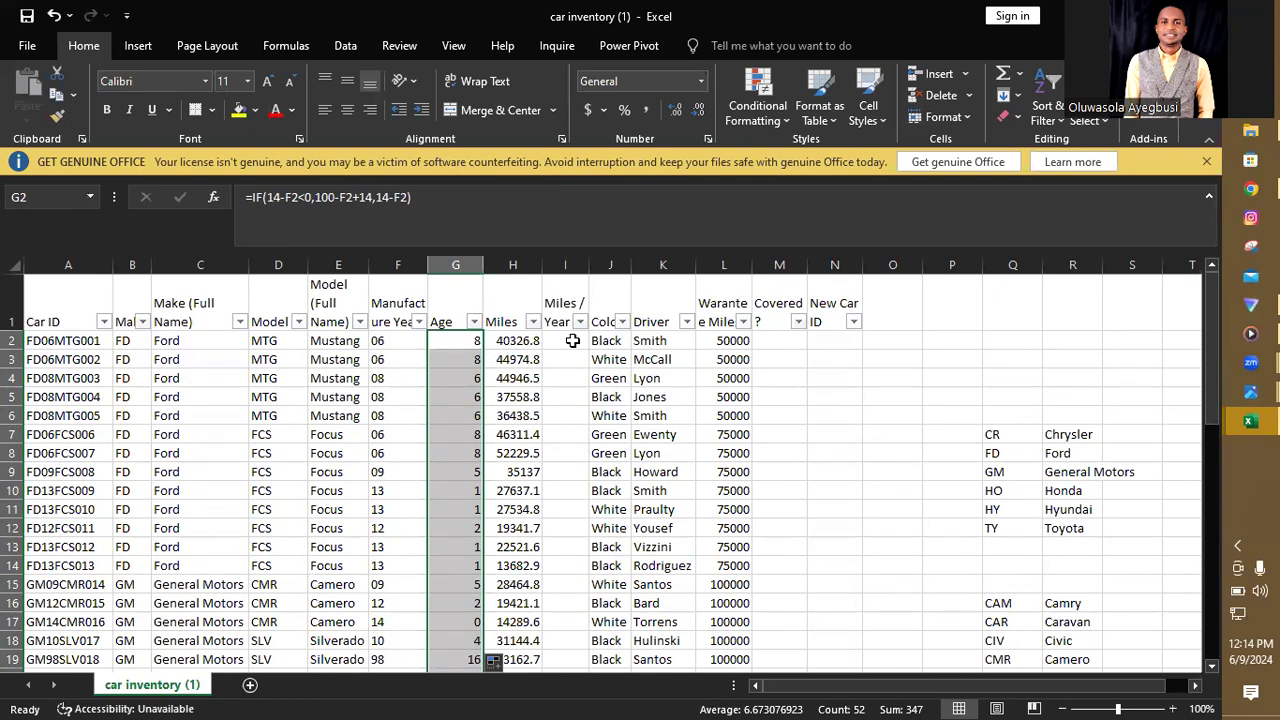
# - Enter the formula =H2/G2 in I2 to calculate miles per year from miles and age
pyautogui.click(512, 342)
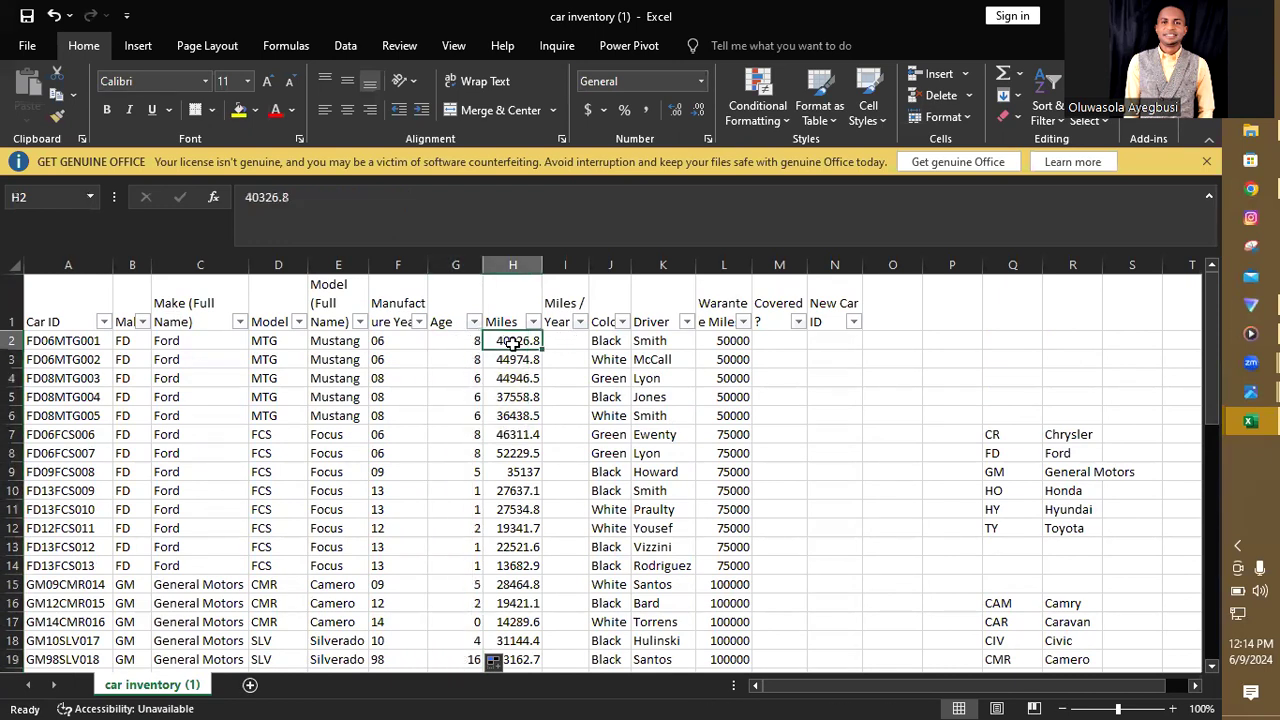
pyautogui.click(460, 342)
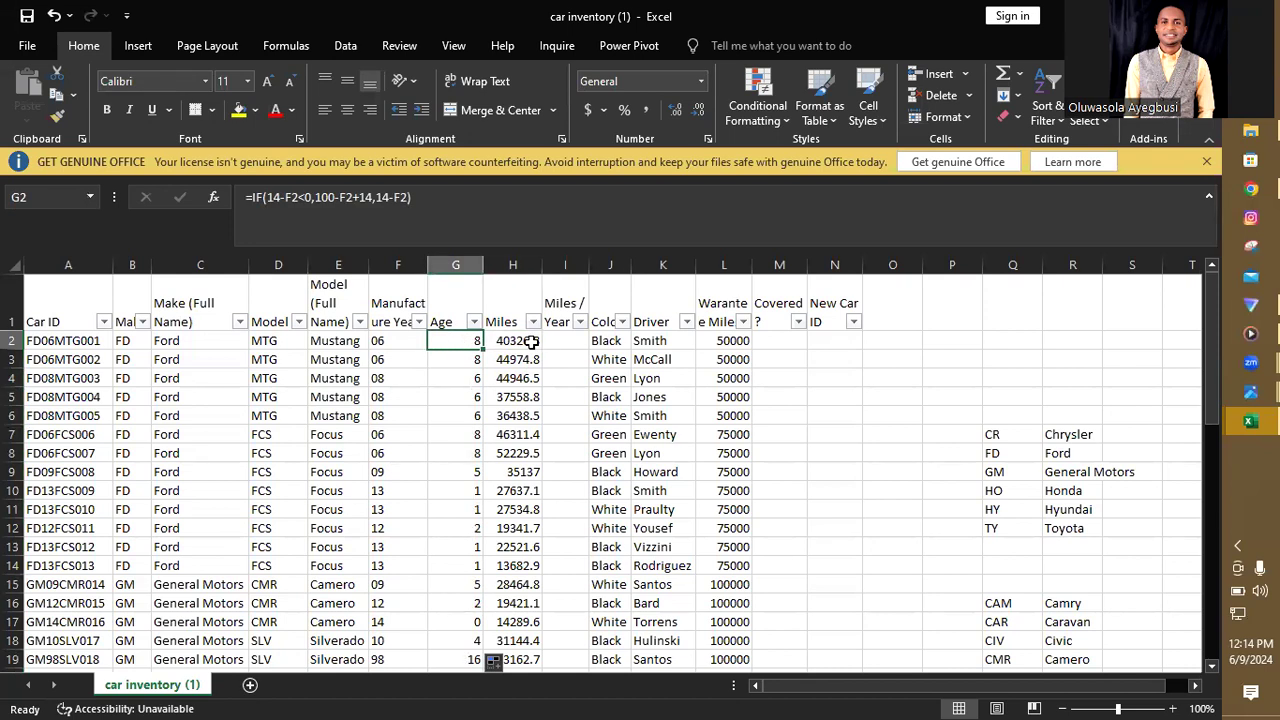
pyautogui.click(568, 341)
pyautogui.write('=')
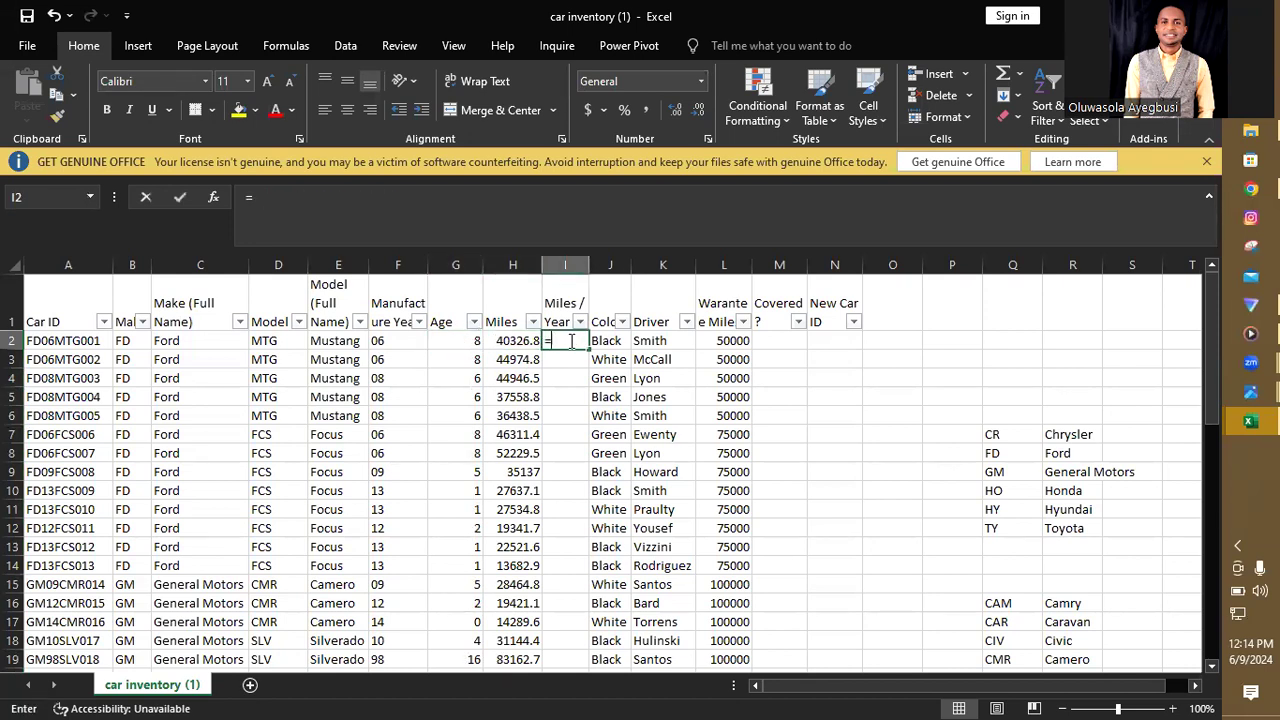
pyautogui.click(501, 338)
pyautogui.write('/')
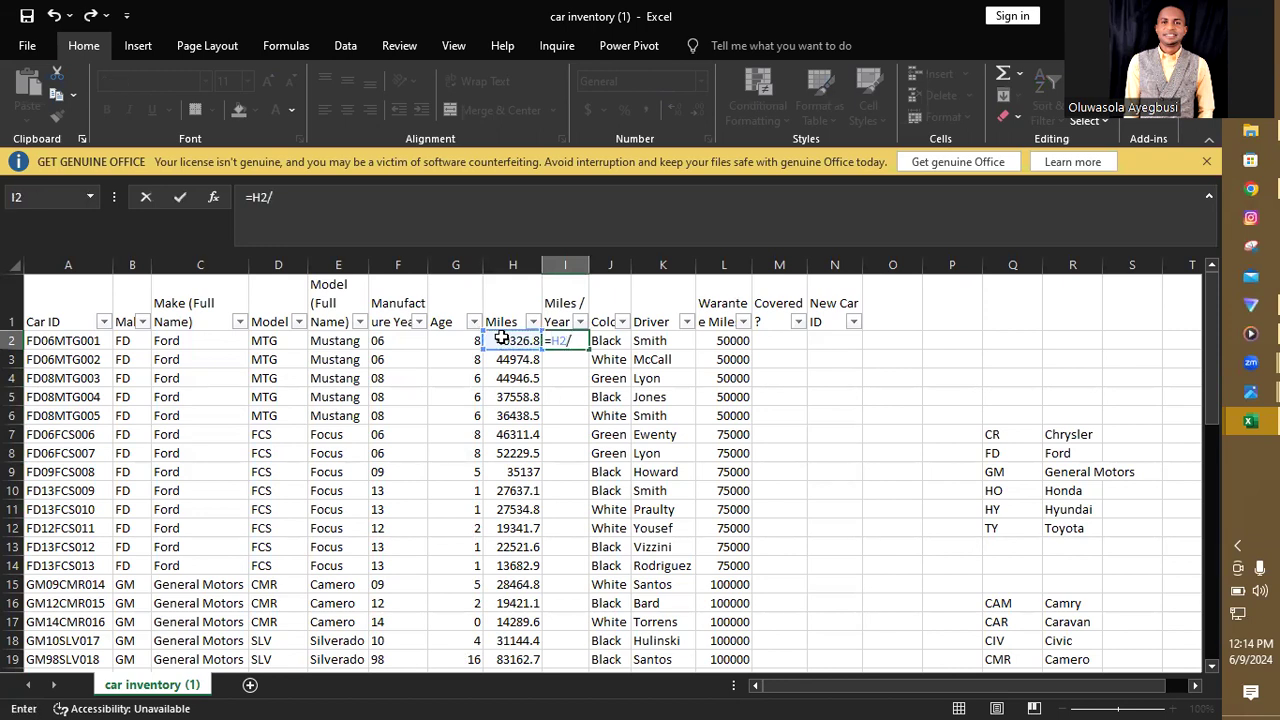
pyautogui.click(463, 341)
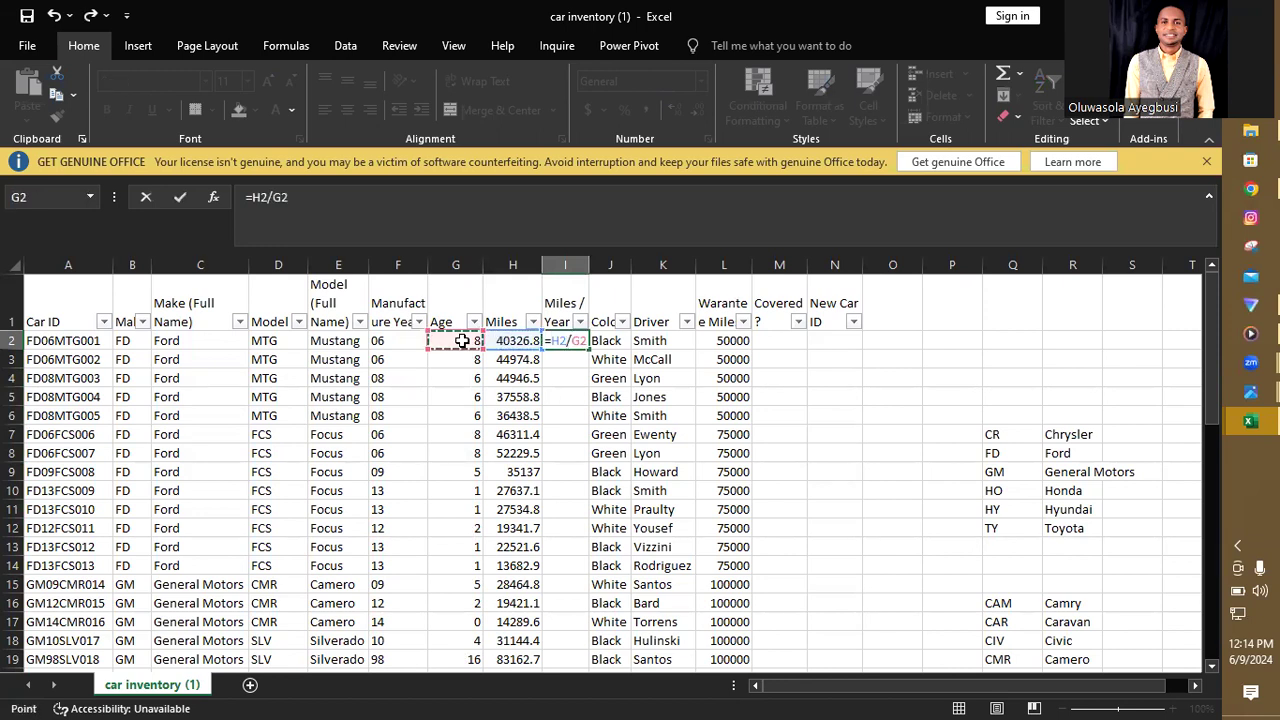
pyautogui.press('Return')
# - Fill the Miles / Year formula from I2 down to I53 and autofit the width of column I
pyautogui.click(578, 342)
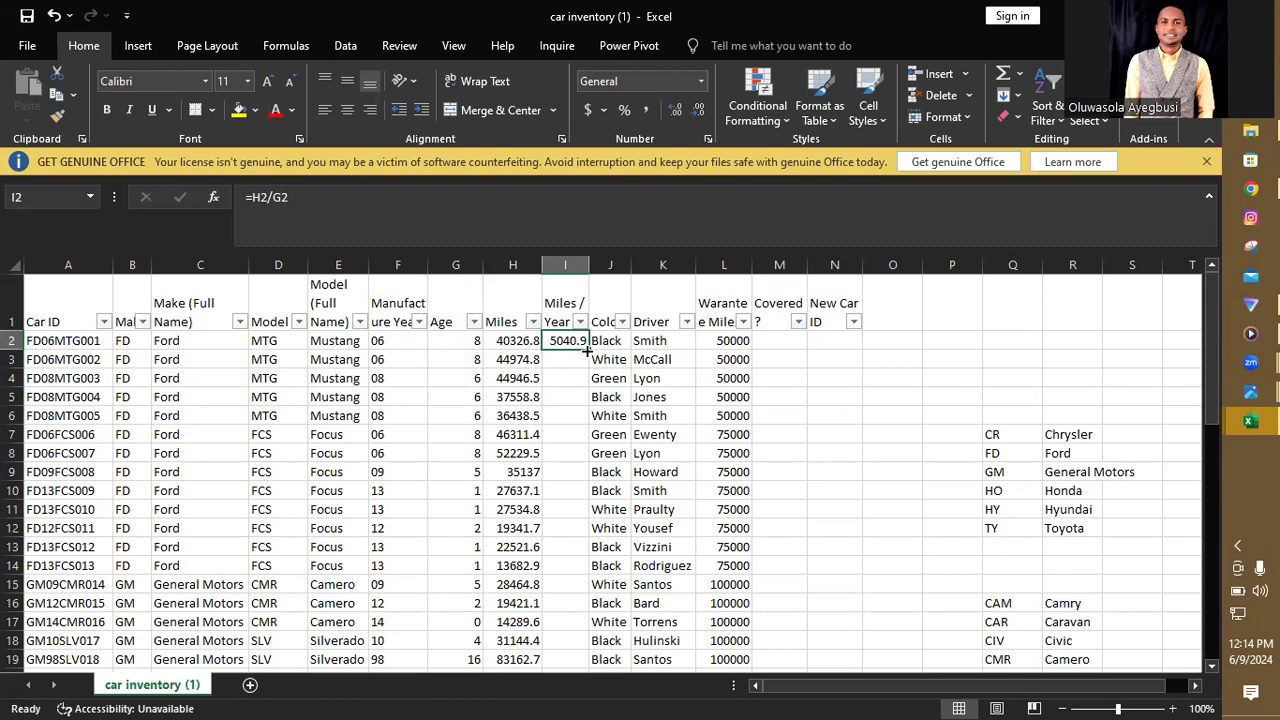
pyautogui.moveTo(587, 350)
pyautogui.mouseDown()
pyautogui.moveTo(589, 669)
pyautogui.moveTo(571, 663)
pyautogui.moveTo(566, 625)
pyautogui.mouseUp()
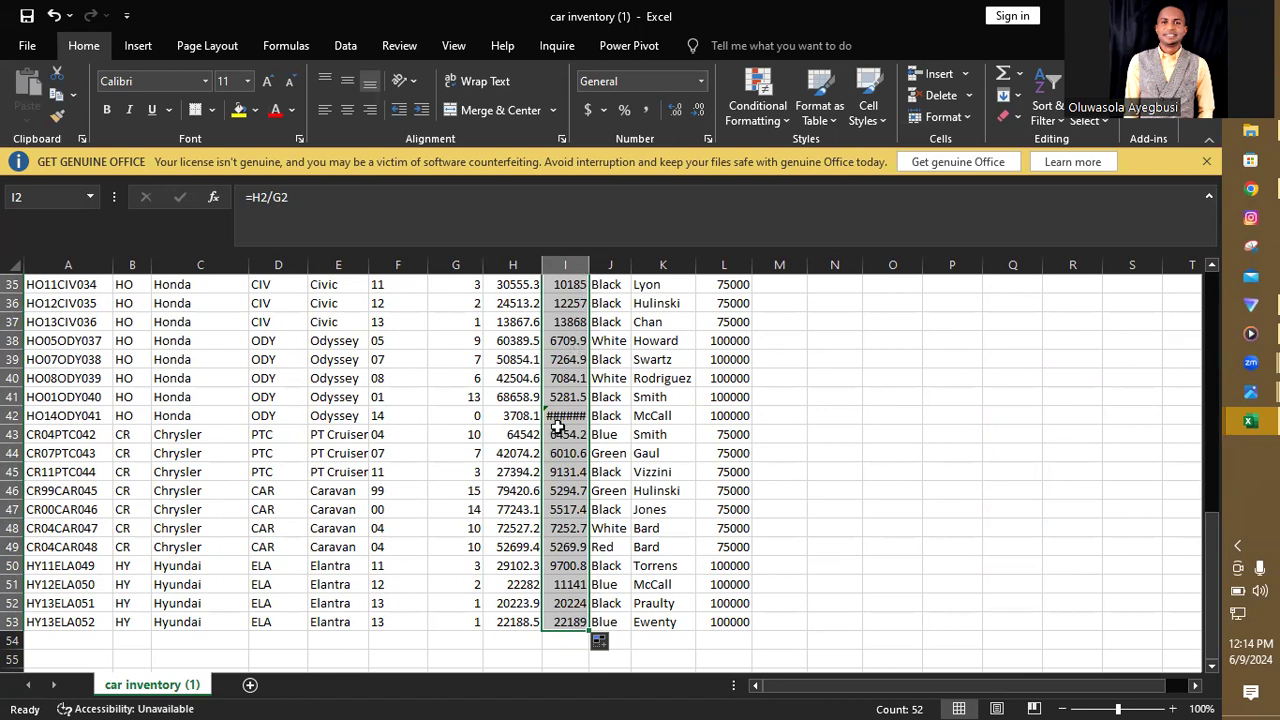
pyautogui.moveTo(569, 418)
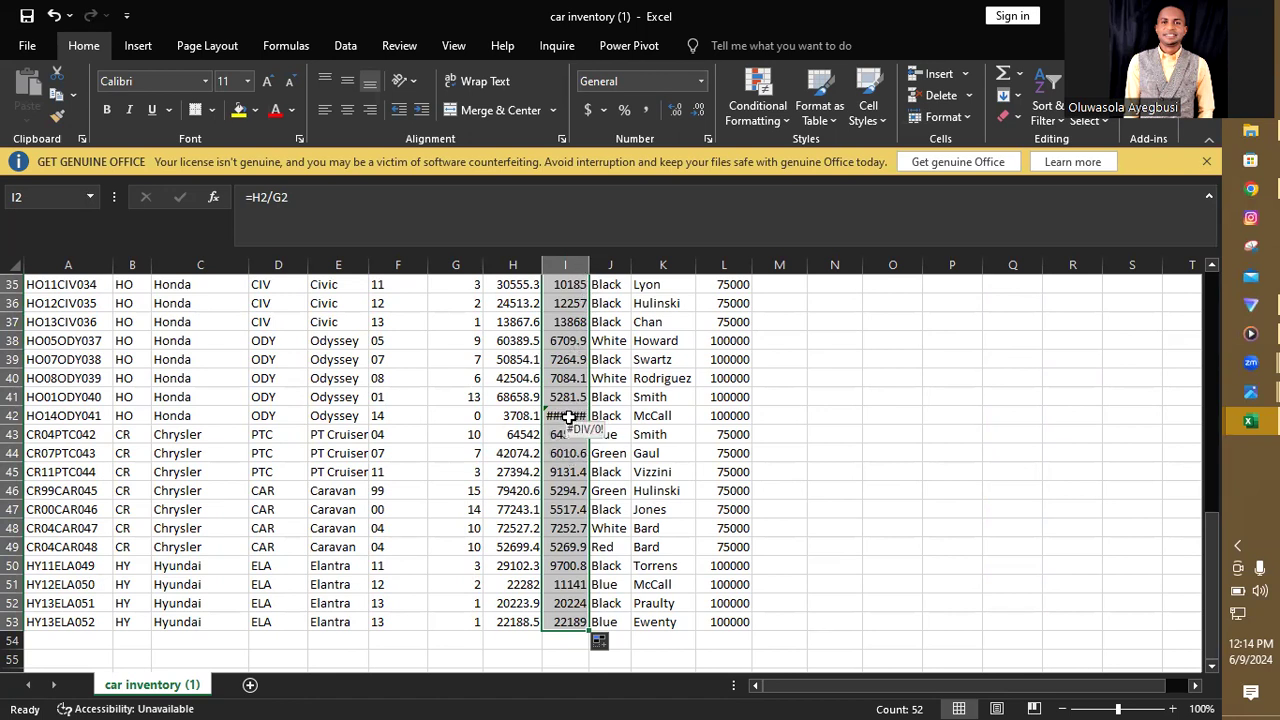
pyautogui.doubleClick(589, 263)
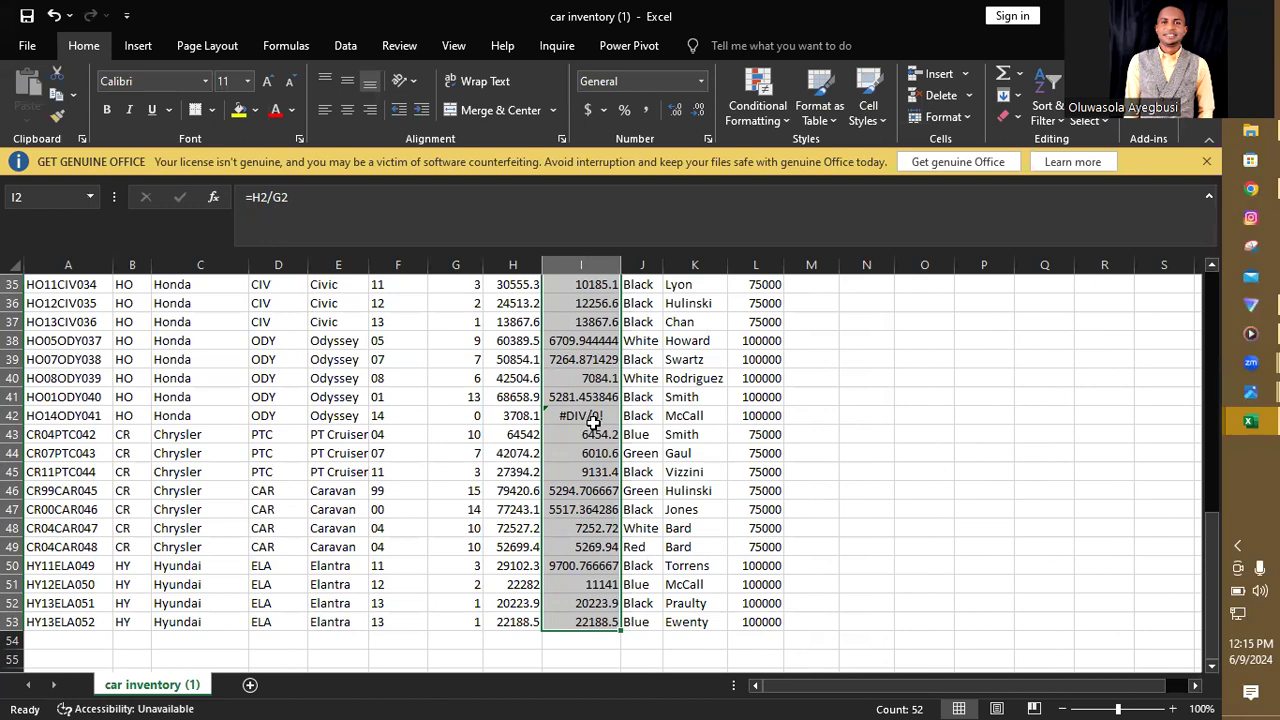
pyautogui.moveTo(1213, 525)
pyautogui.mouseDown()
pyautogui.moveTo(1220, 281)
pyautogui.moveTo(1220, 538)
pyautogui.mouseUp()
pyautogui.click(524, 417)
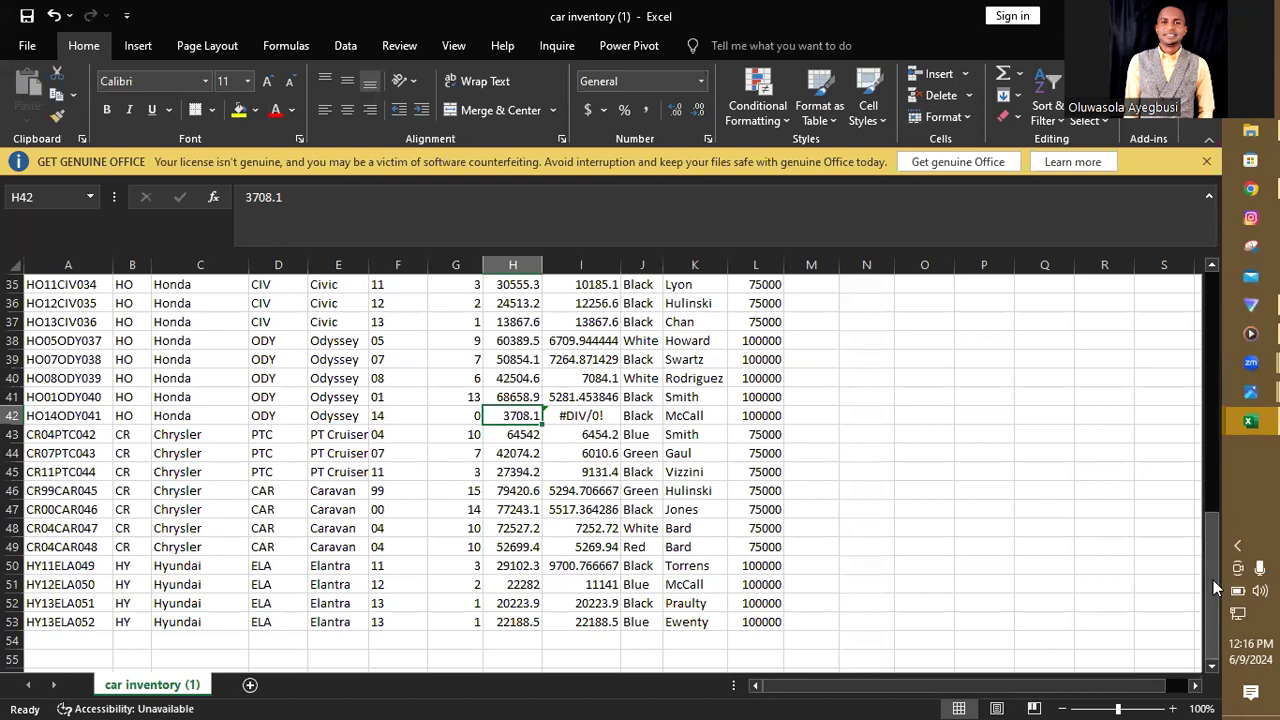
pyautogui.moveTo(1207, 579); pyautogui.dragTo(1218, 287)
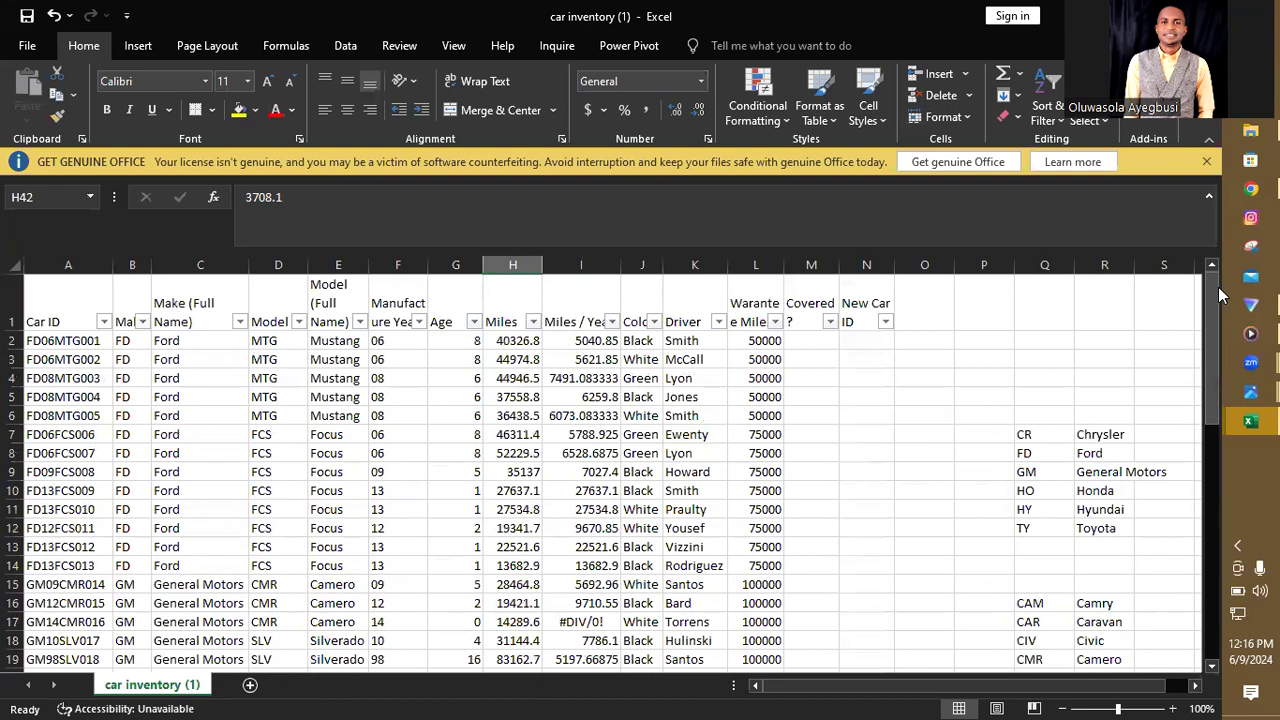
pyautogui.doubleClick(514, 340)
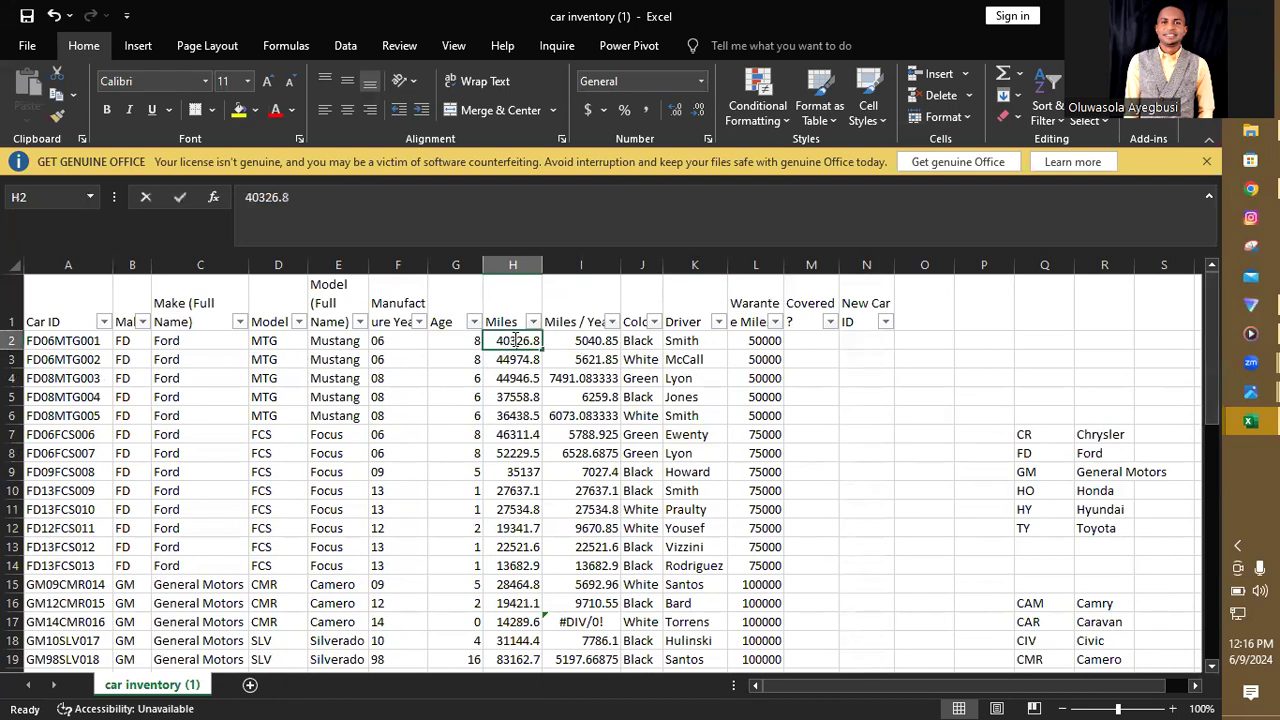
pyautogui.click(695, 412)
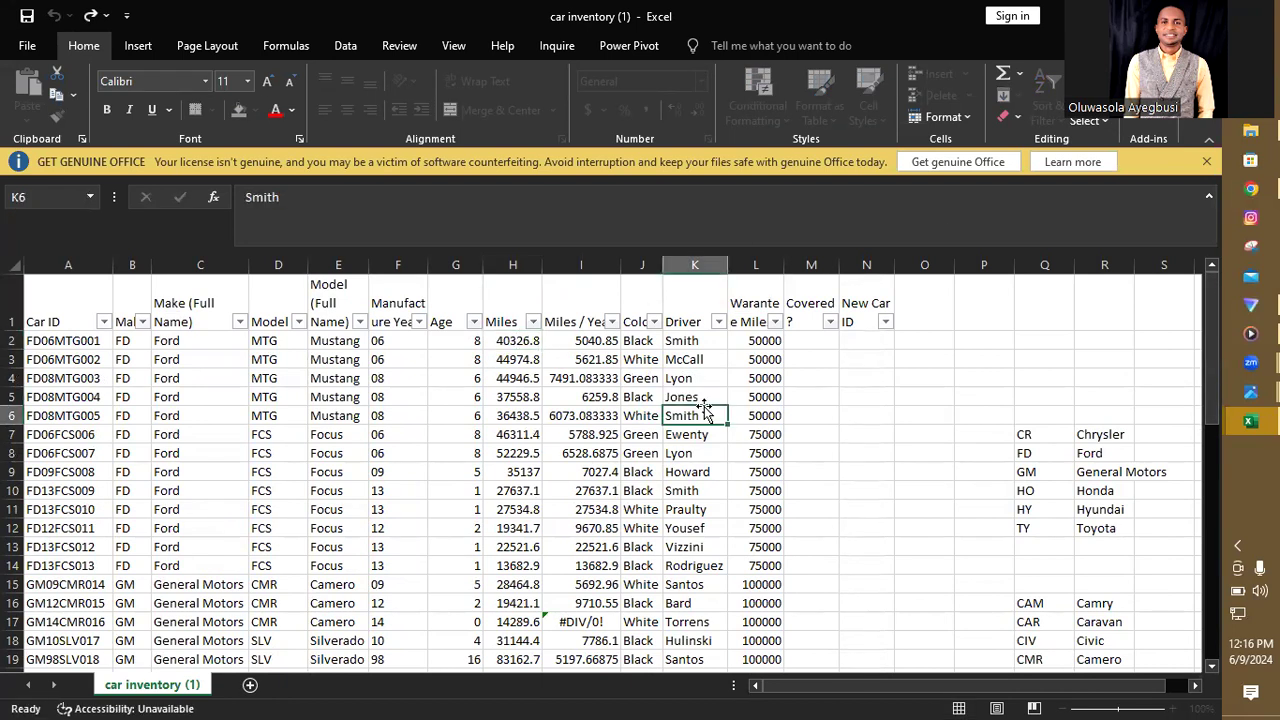
# - Change the Miles / Year formula in I2 to =H2/(G2+.5) and fill it down to I53
pyautogui.doubleClick(592, 340)
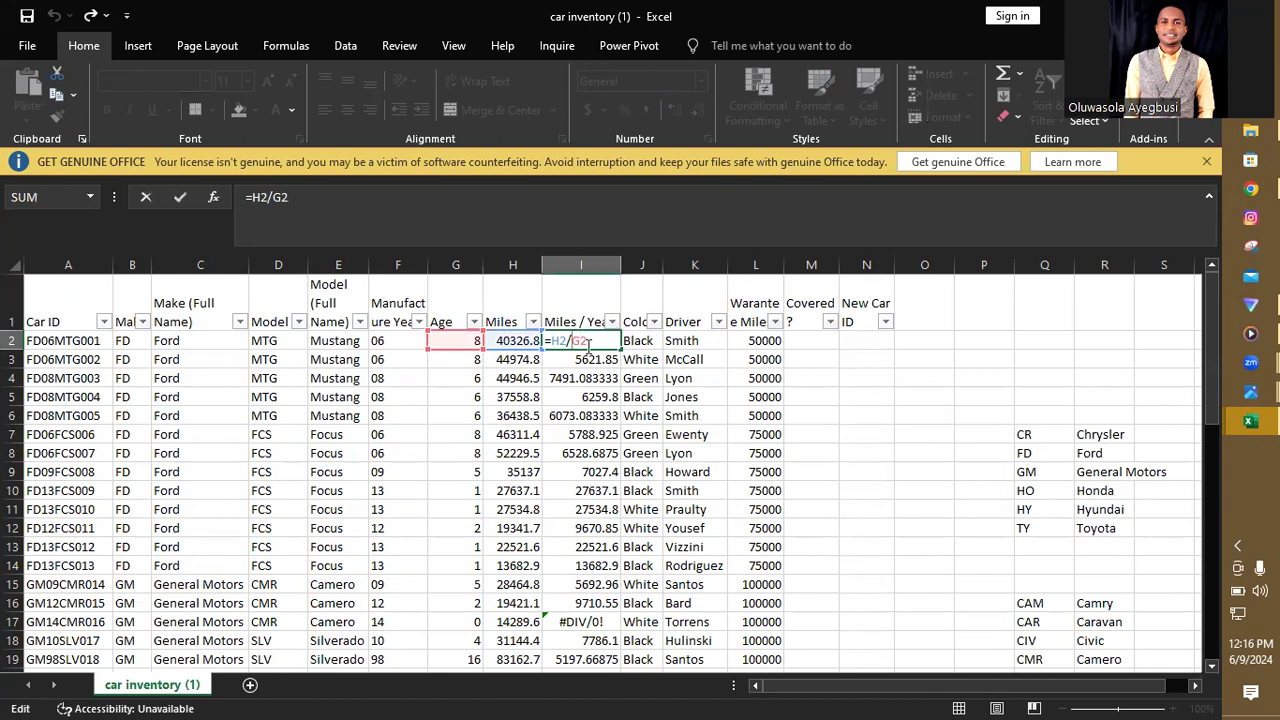
pyautogui.doubleClick(585, 342)
pyautogui.write('+')
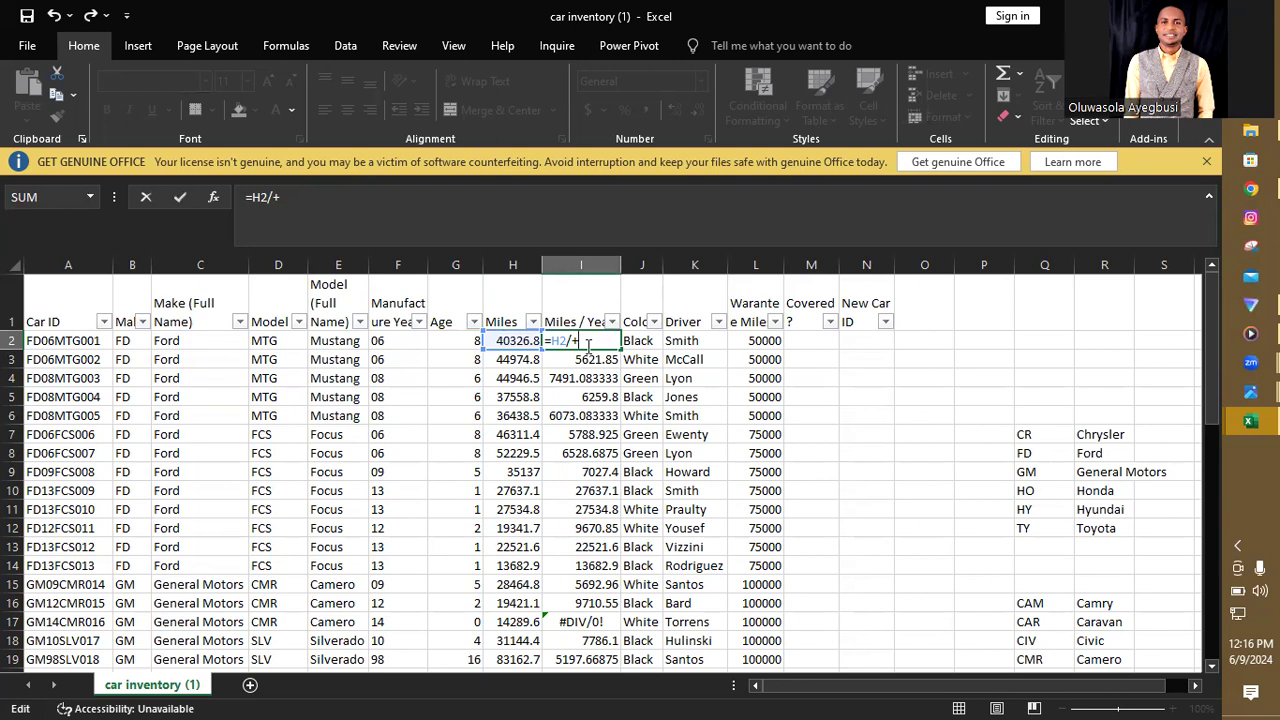
pyautogui.hotkey('ctrl', 'z')
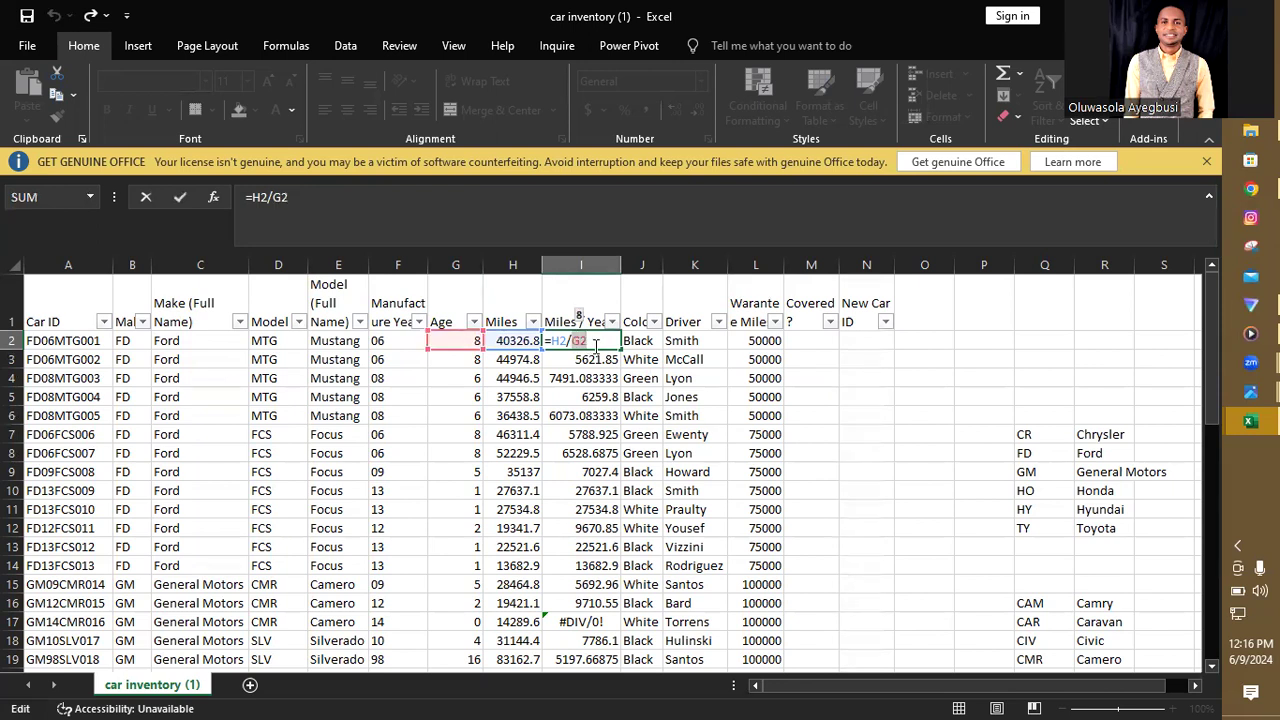
pyautogui.write('+.5')
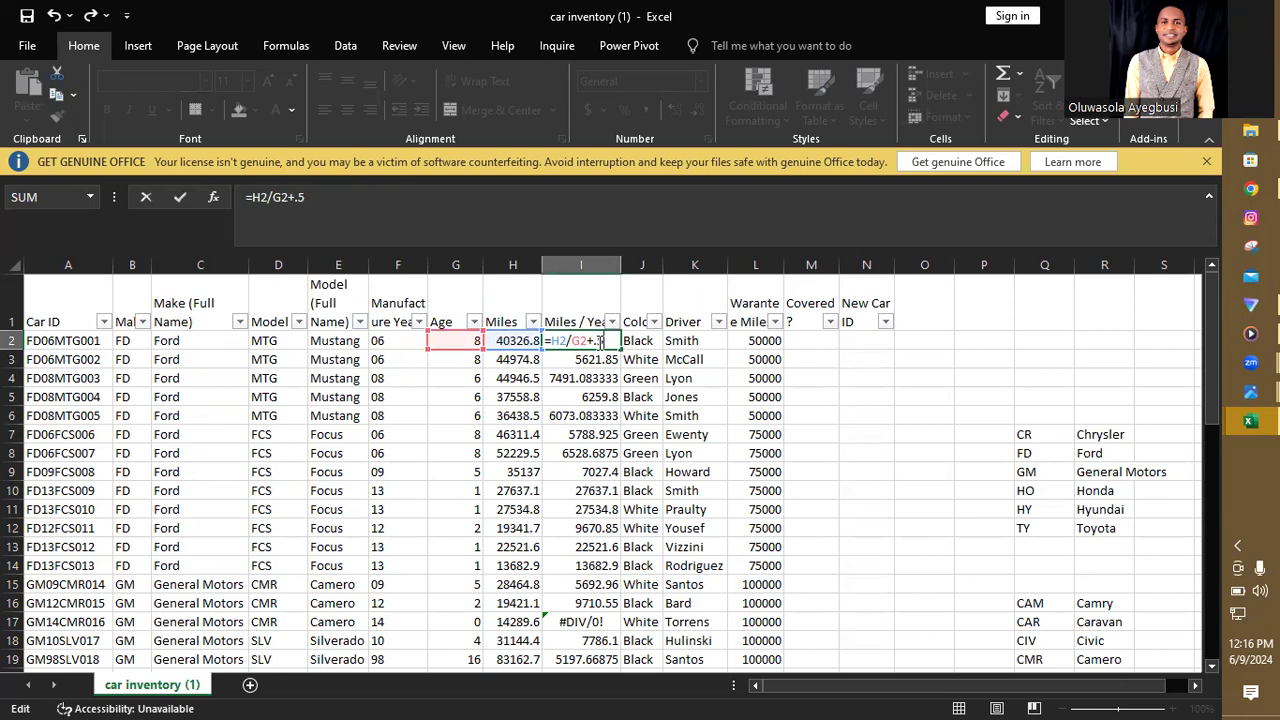
pyautogui.write(')')
pyautogui.write('(')
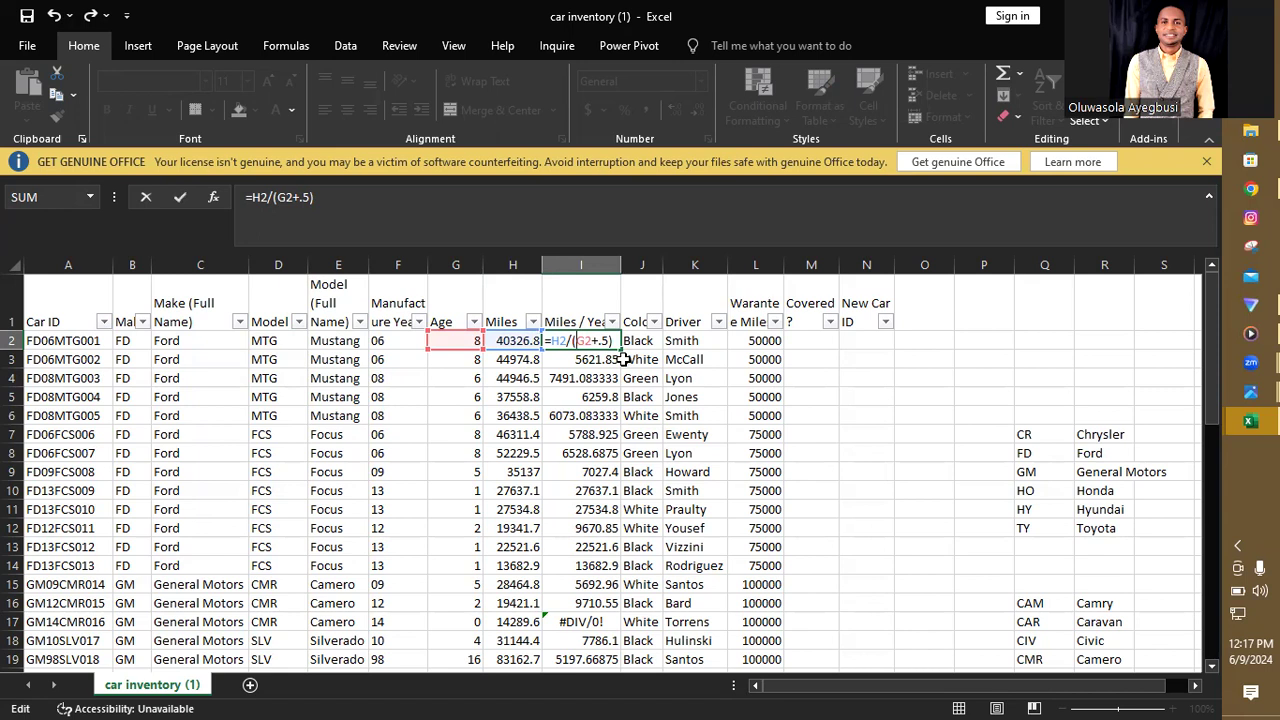
pyautogui.press('Return')
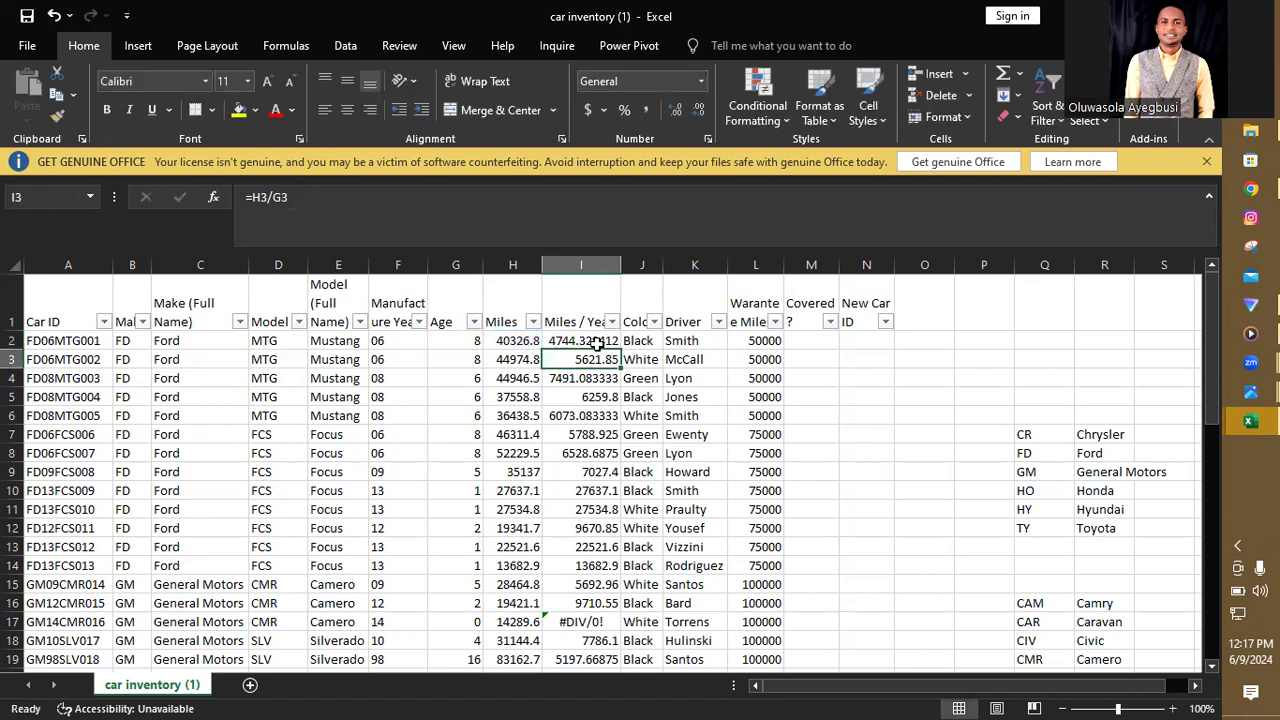
pyautogui.click(595, 342)
pyautogui.moveTo(620, 350); pyautogui.dragTo(604, 604)
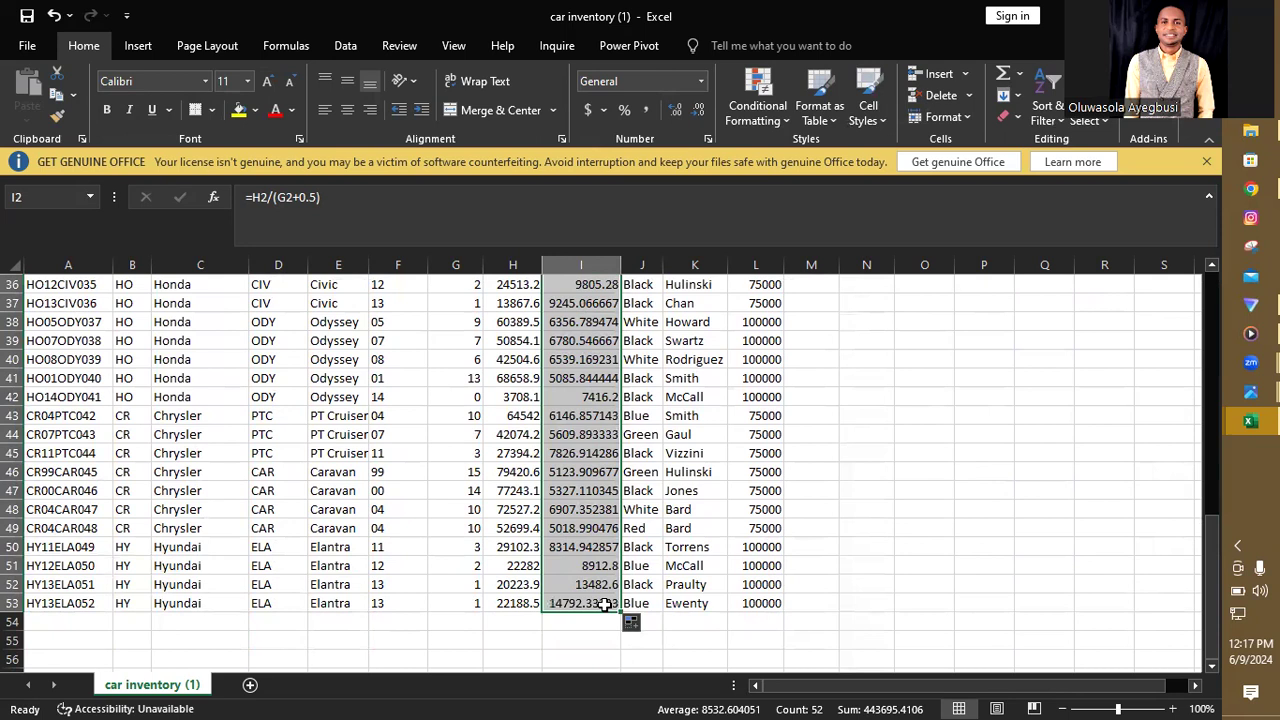
# - Format the Miles / Year values in I2:I53 to show two decimal places
pyautogui.click(700, 112)
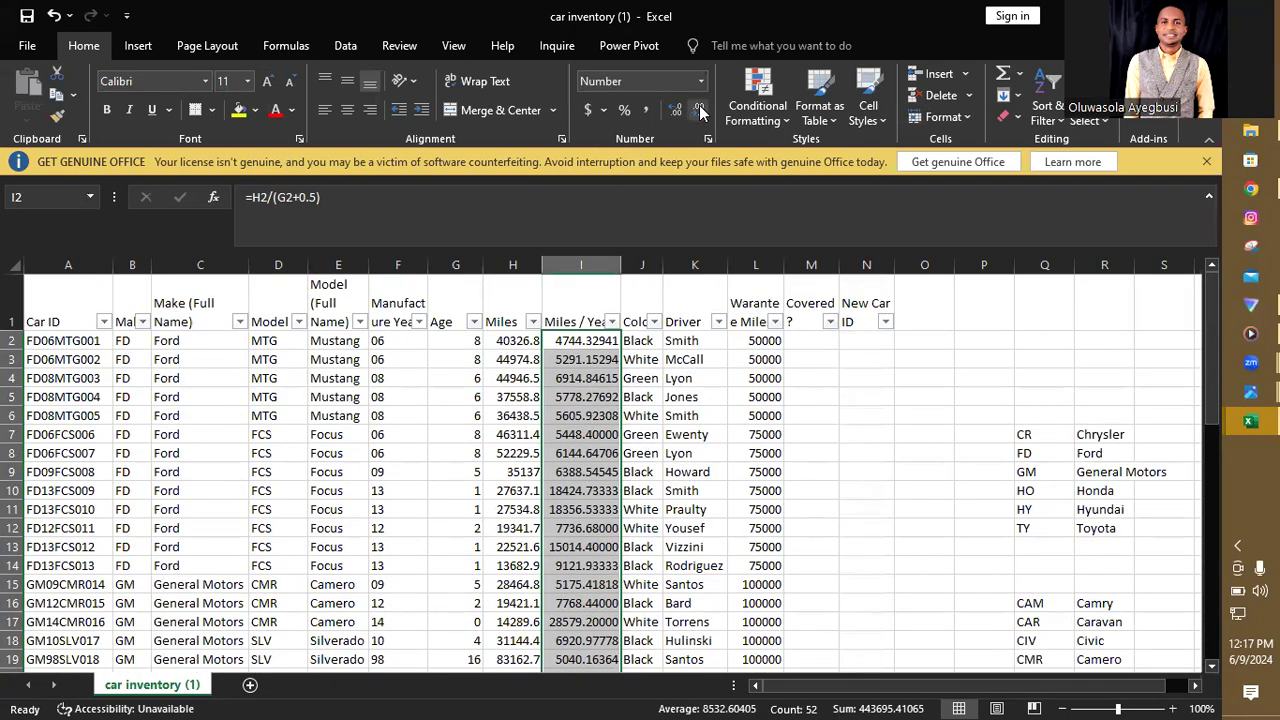
pyautogui.click(700, 112)
pyautogui.click(700, 112)
pyautogui.click(700, 112)
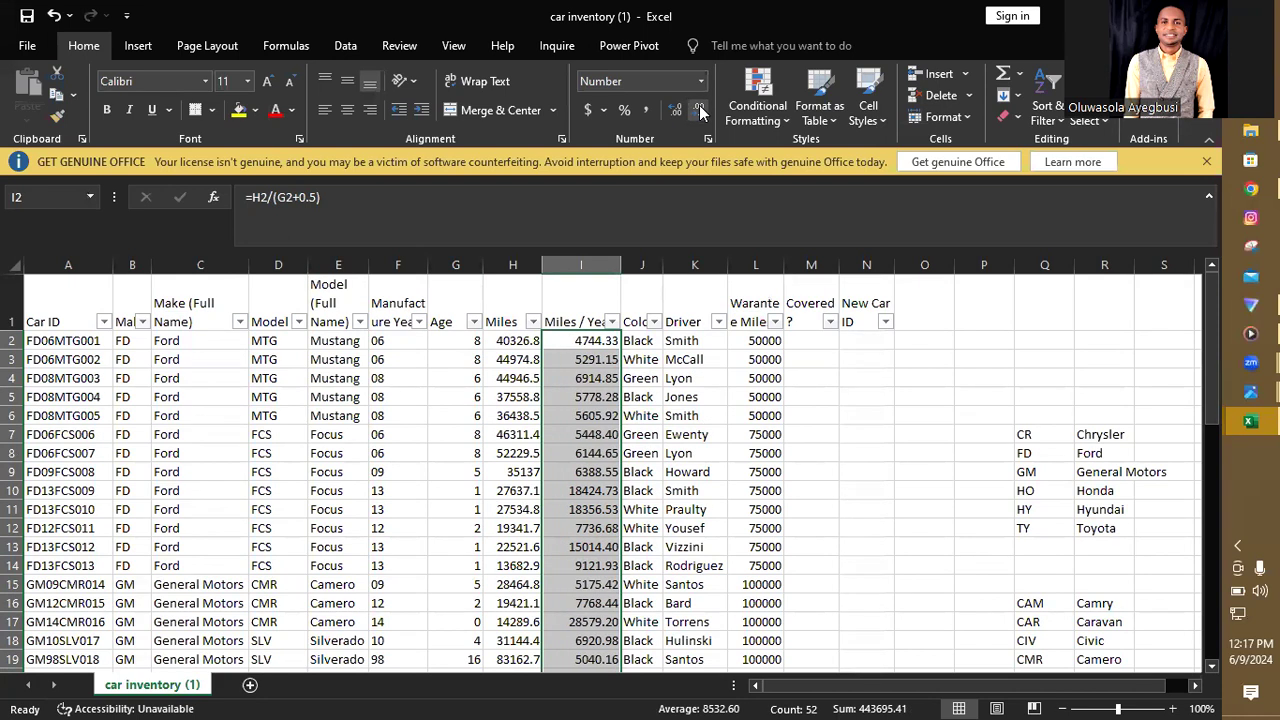
pyautogui.click(702, 112)
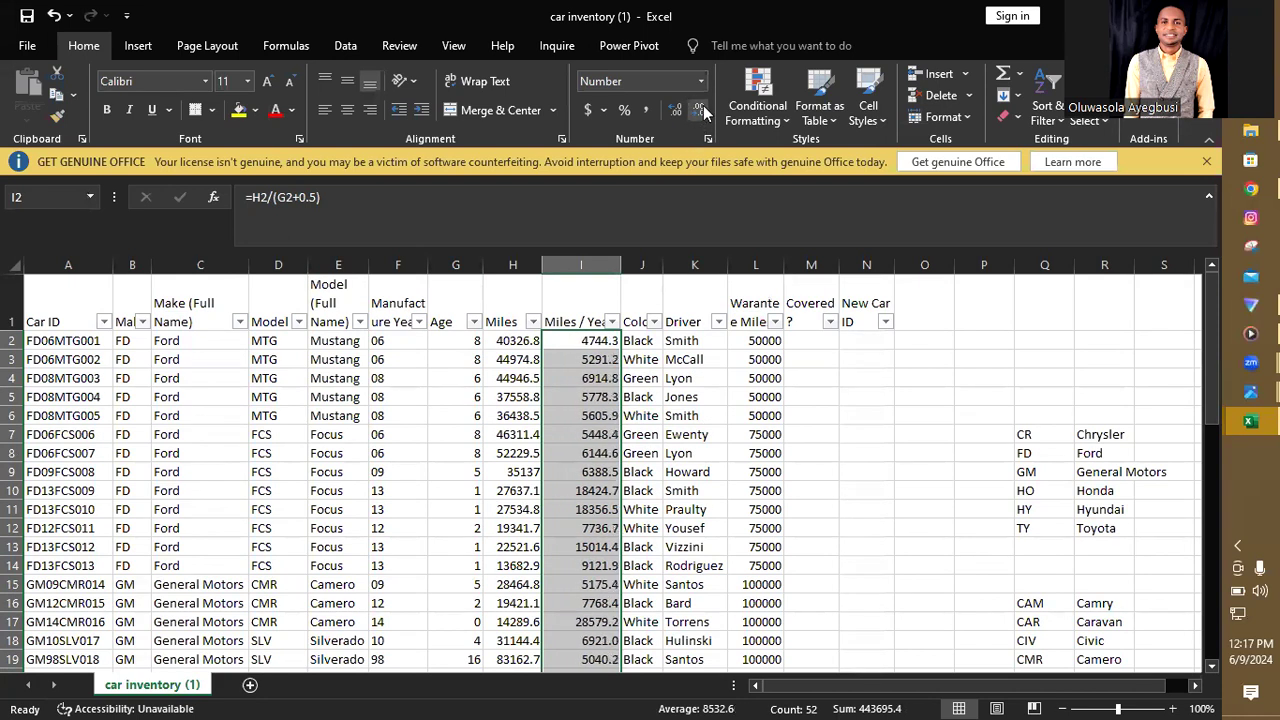
pyautogui.click(676, 110)
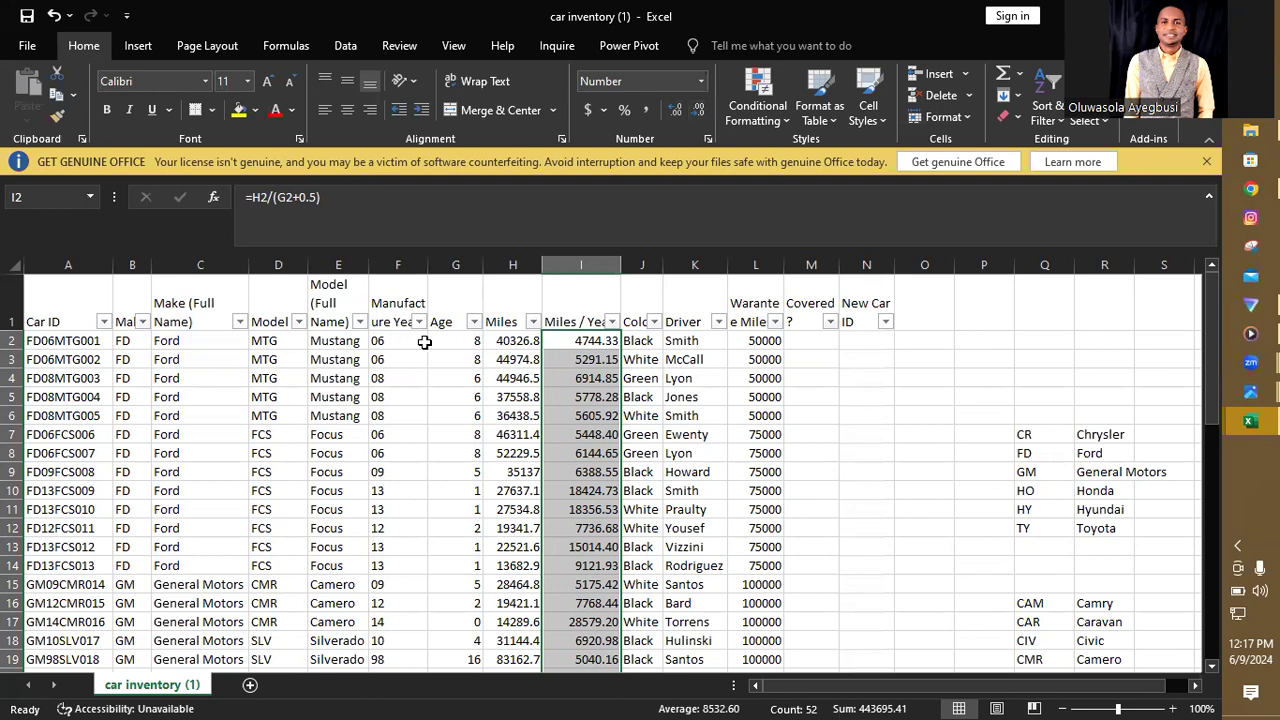
# - Update the age formula in G2 to =IF(24-F2<0,100-F2+24,24-F2)
pyautogui.click(460, 342)
pyautogui.doubleClick(462, 341)
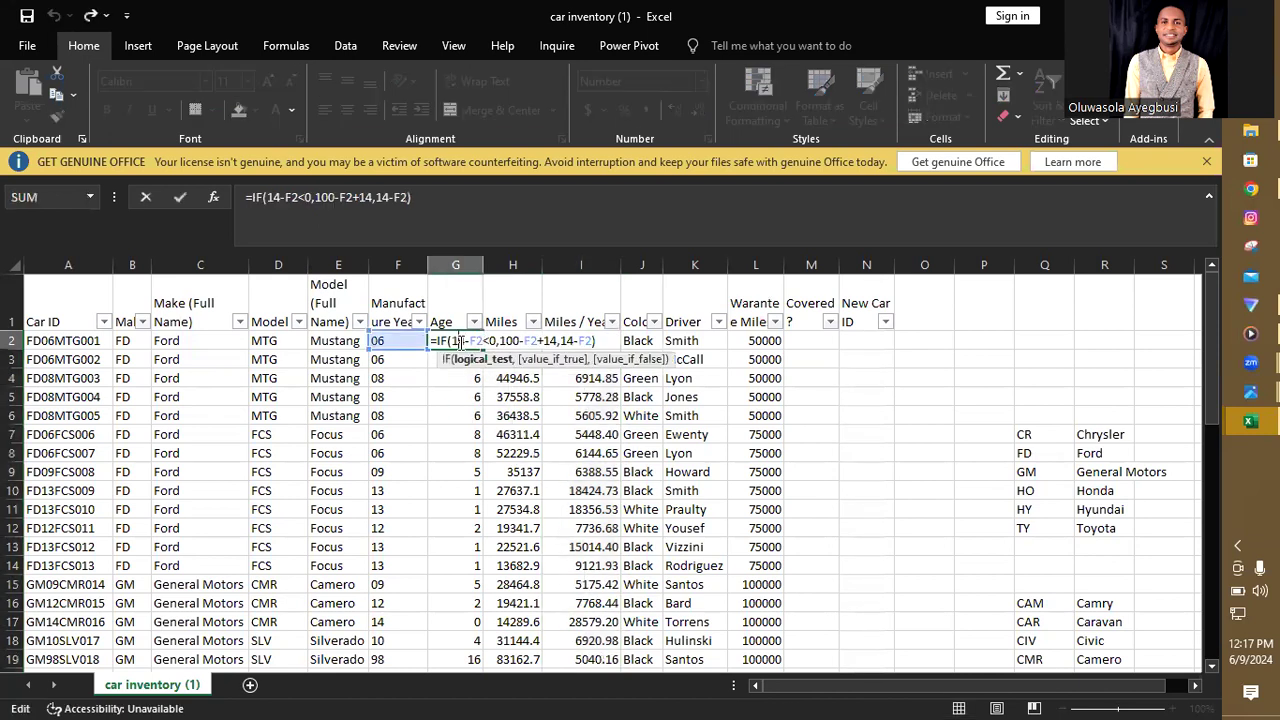
pyautogui.press('BackSpace')
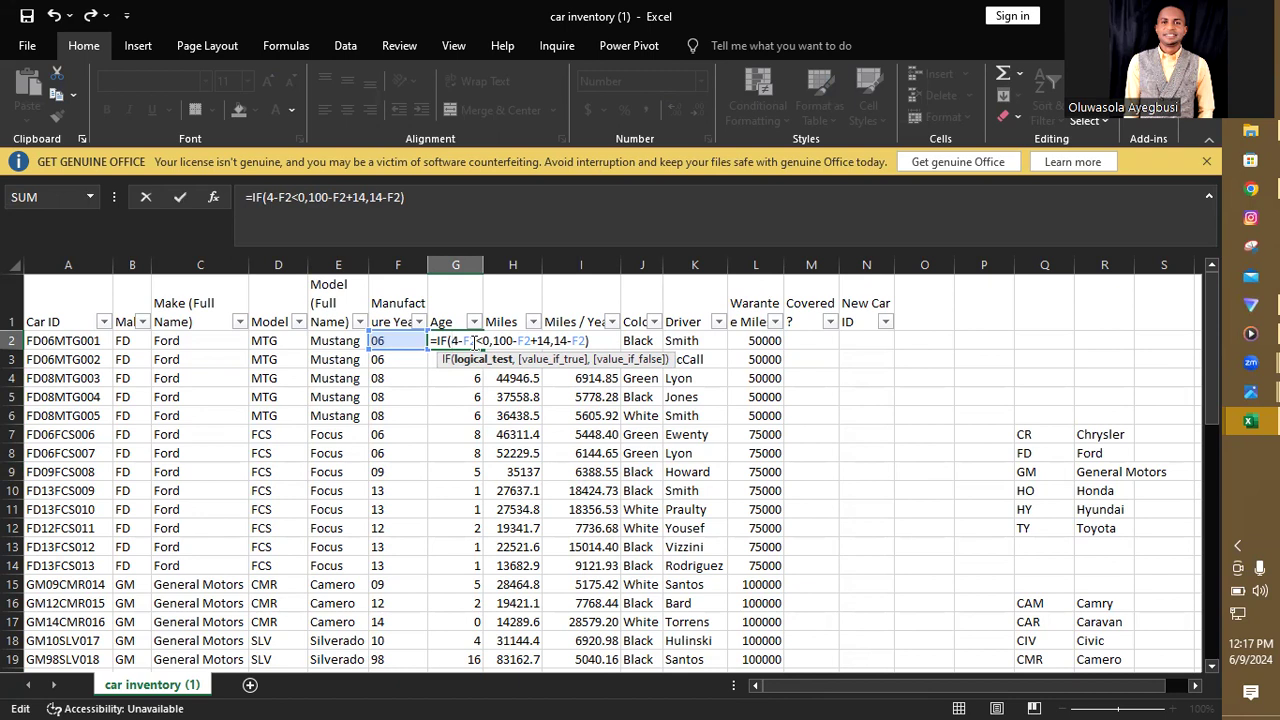
pyautogui.write('2')
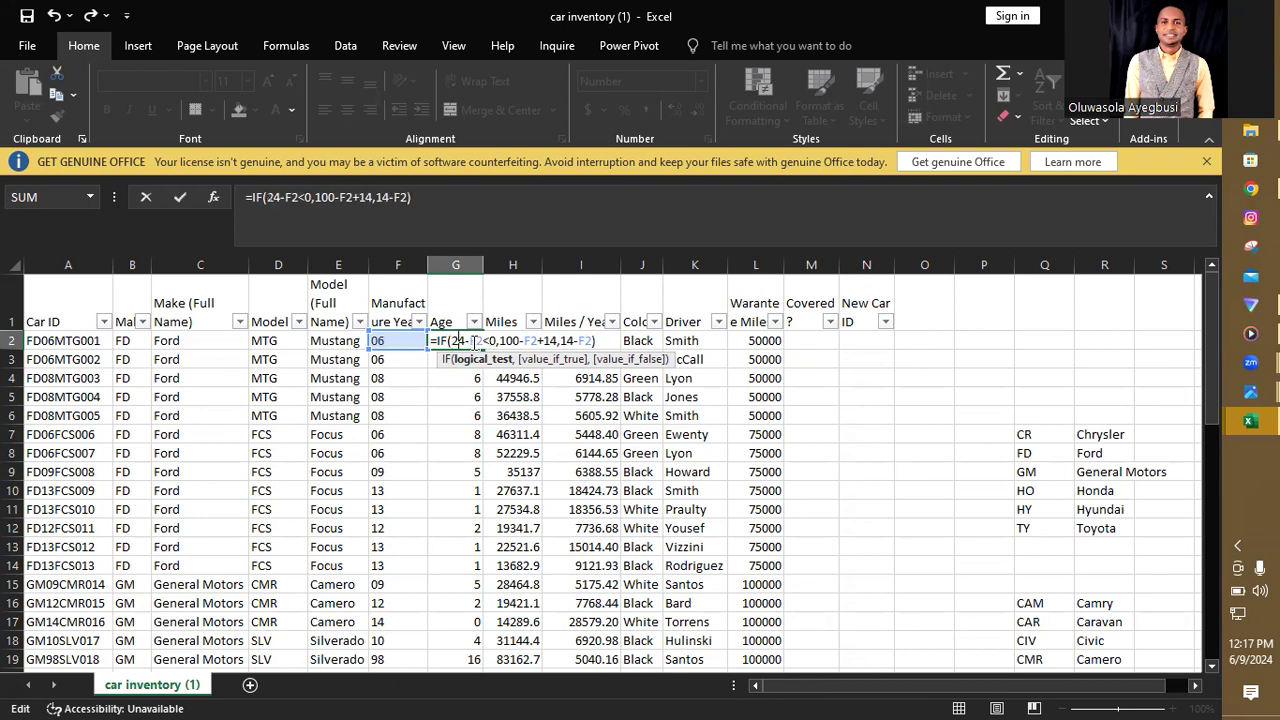
pyautogui.click(550, 342)
pyautogui.press('BackSpace')
pyautogui.write('2')
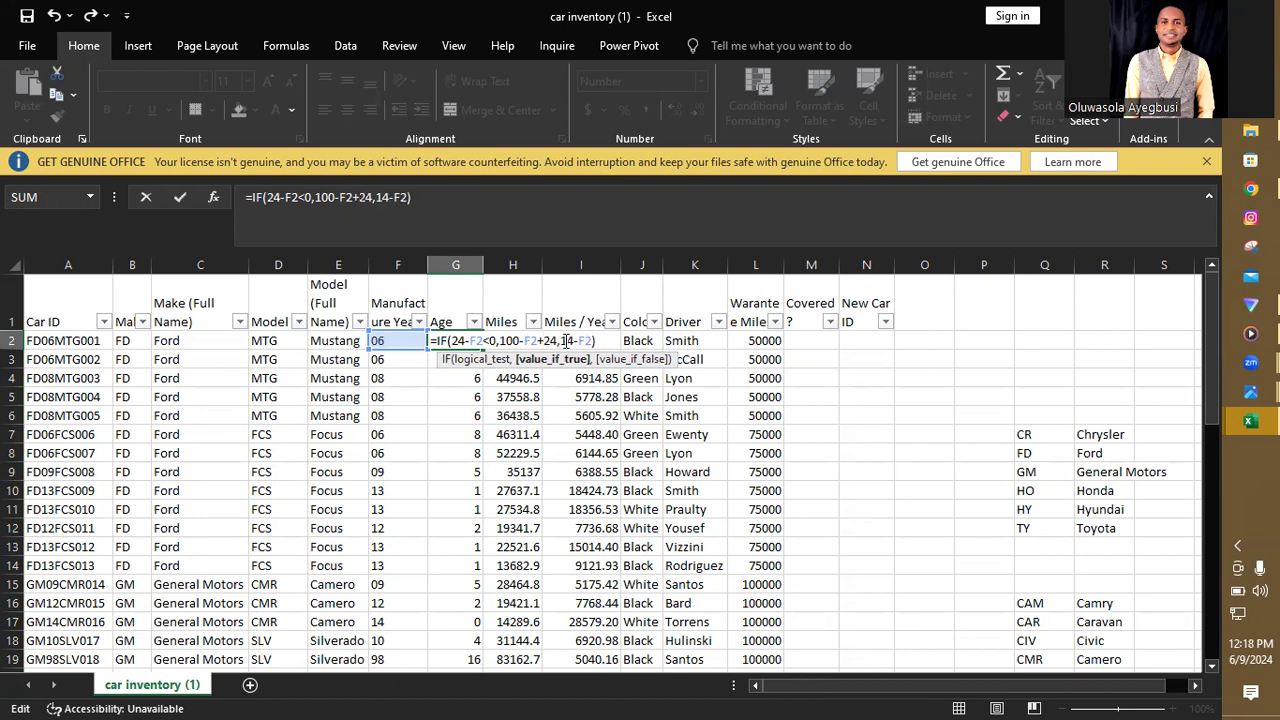
pyautogui.click(568, 342)
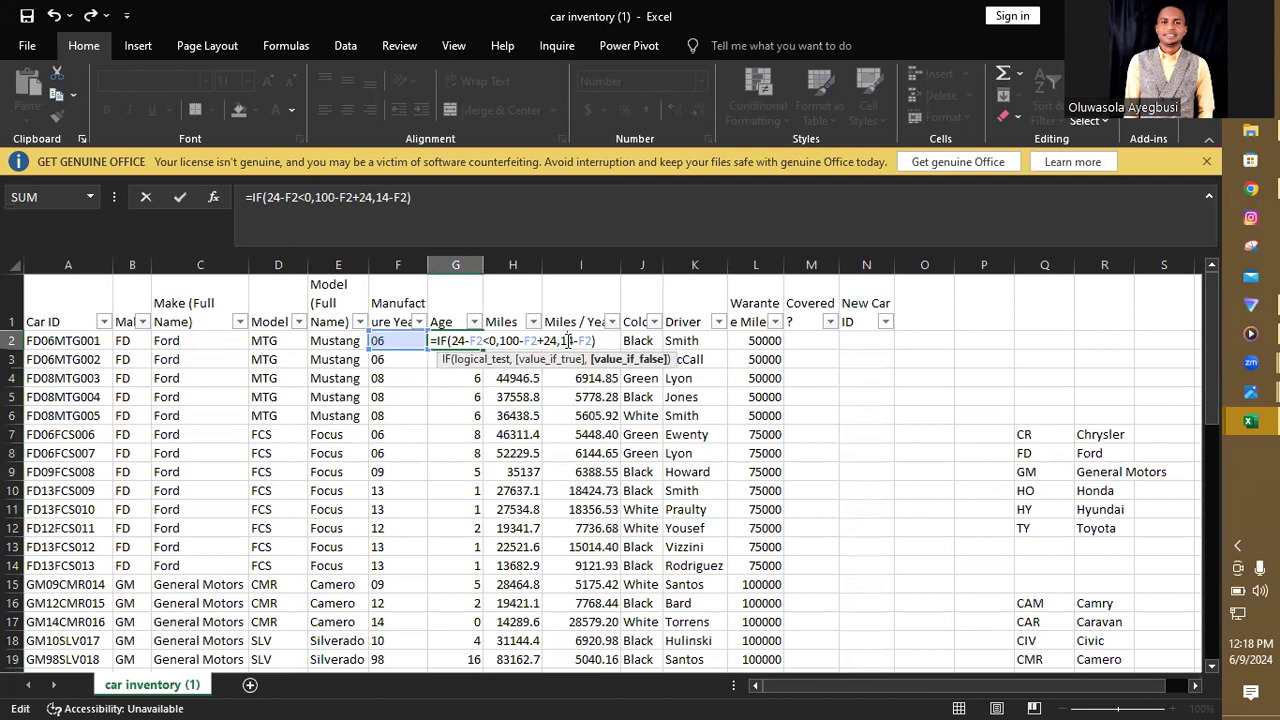
pyautogui.press('BackSpace')
pyautogui.write('2')
pyautogui.press('Return')
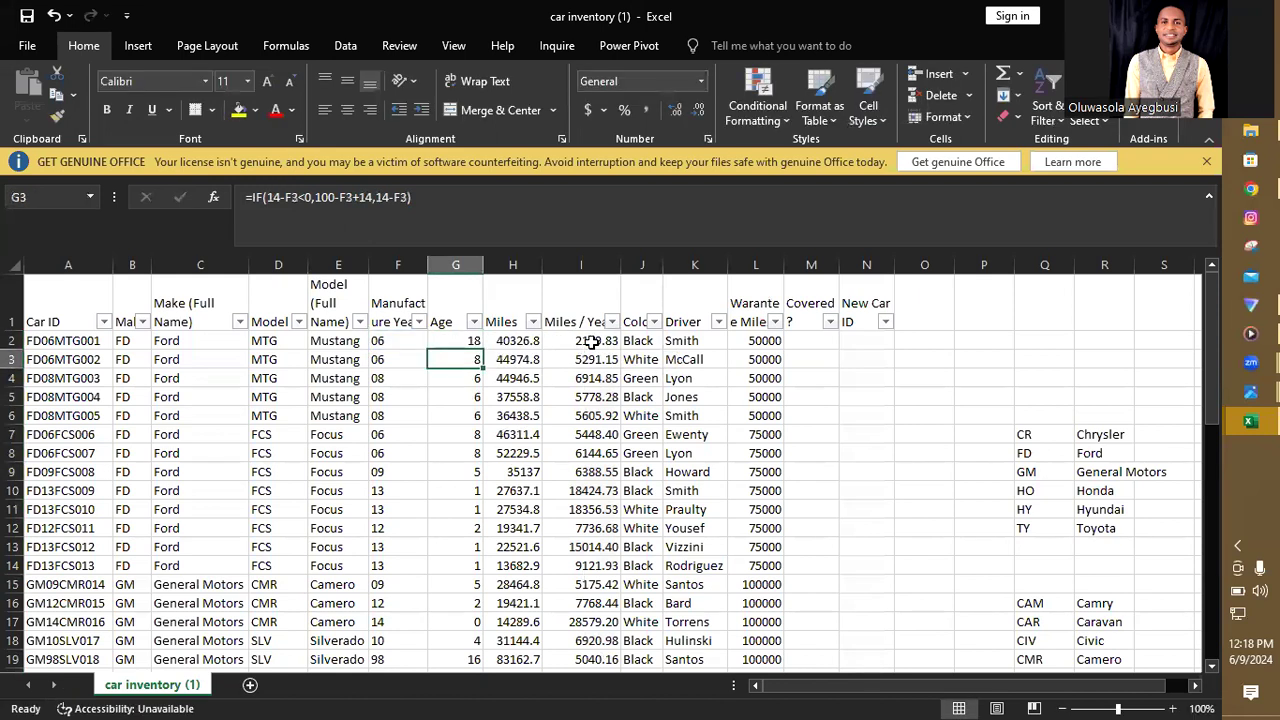
# - Fill the updated age formula from G2 down the Age column to G53
pyautogui.click(466, 341)
pyautogui.moveTo(482, 349)
pyautogui.mouseDown()
pyautogui.moveTo(488, 688)
pyautogui.moveTo(478, 606)
pyautogui.mouseUp()
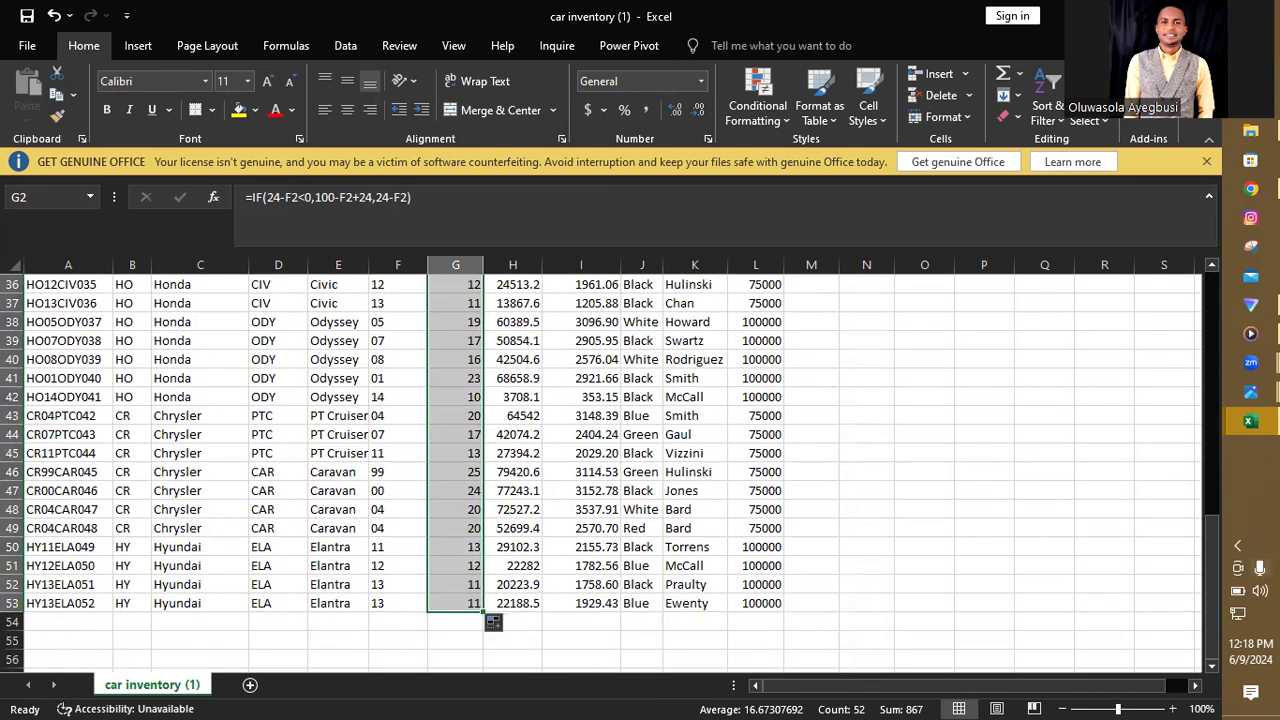
pyautogui.moveTo(1213, 548); pyautogui.dragTo(1196, 289)
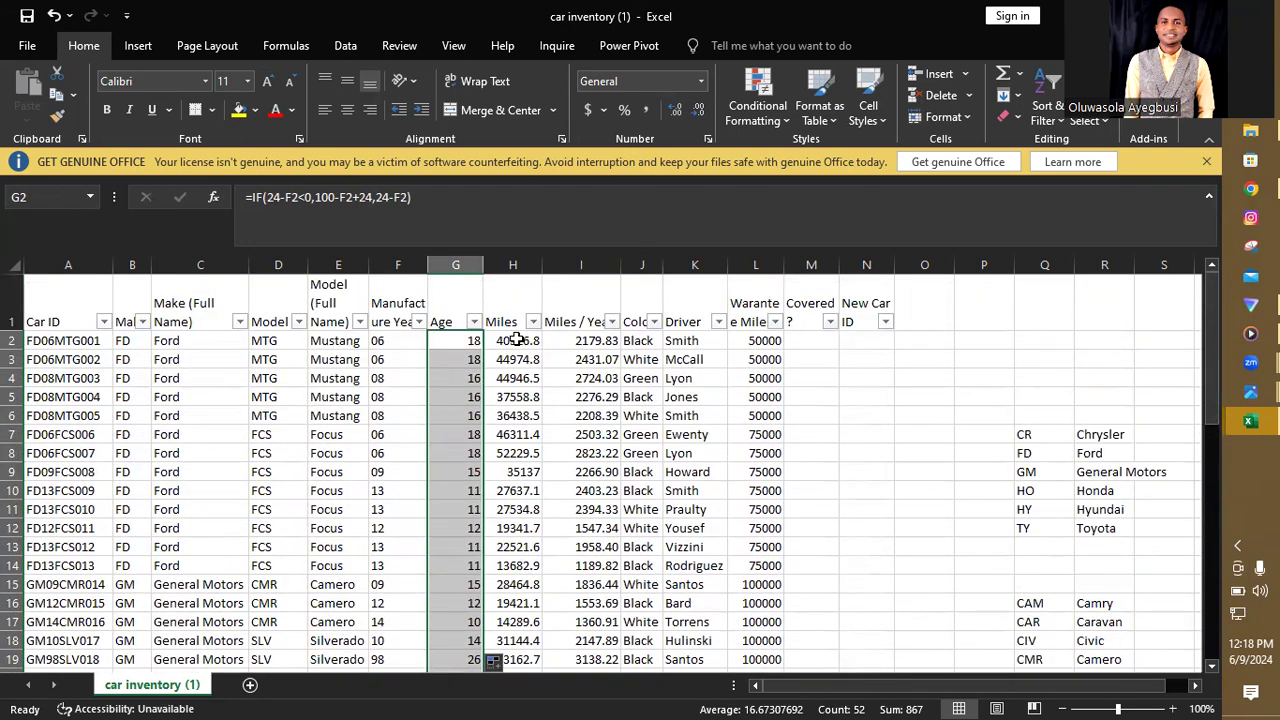
pyautogui.click(585, 340)
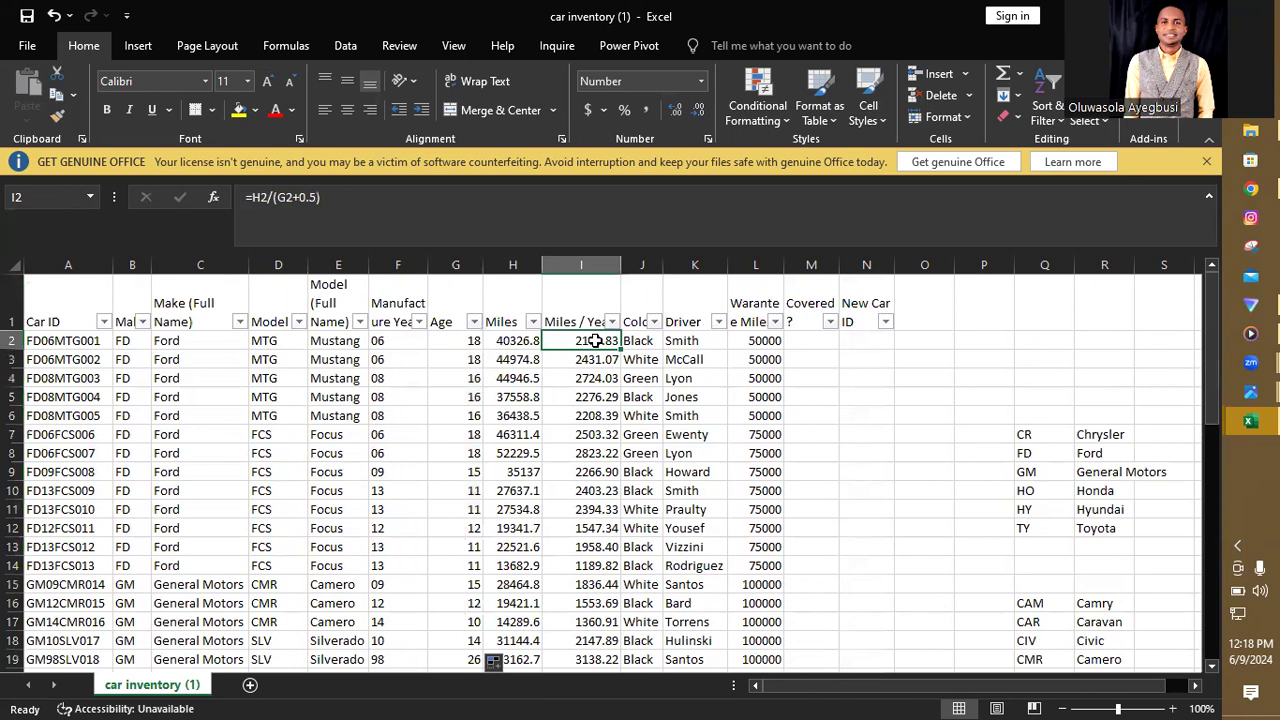
pyautogui.click(934, 505)
pyautogui.hotkey('ctrl', 'Up')
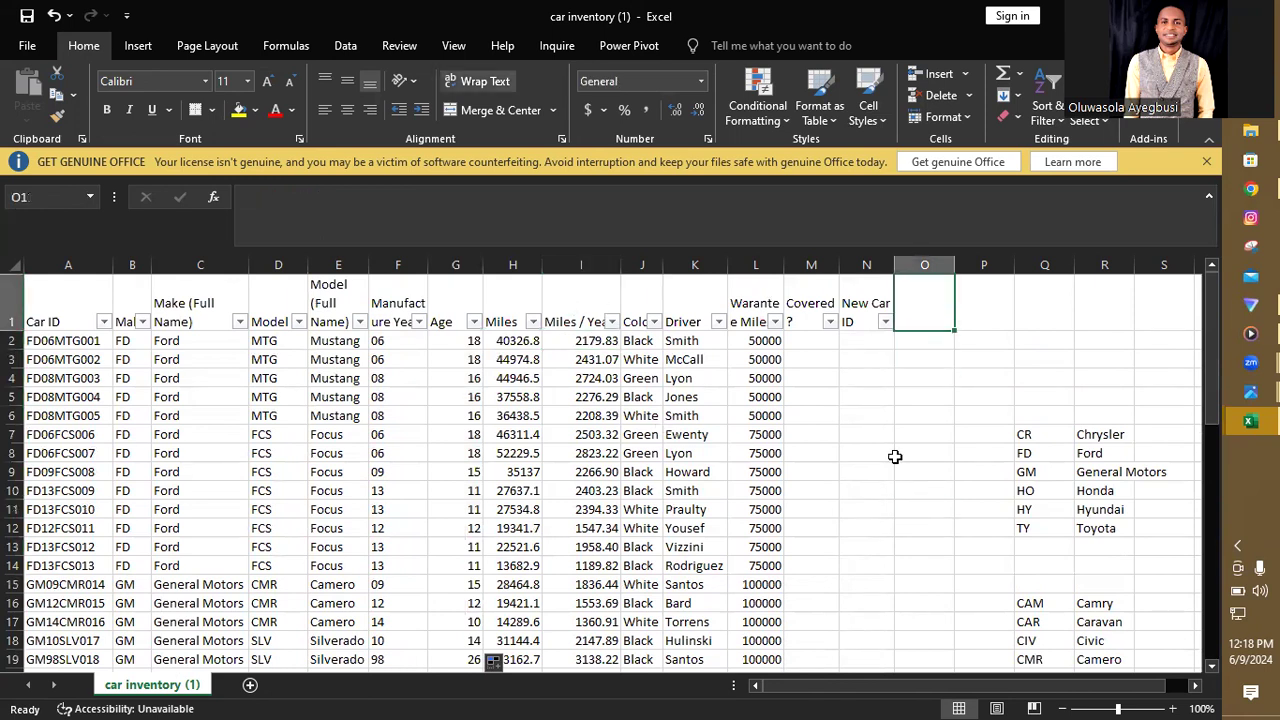
pyautogui.click(895, 456)
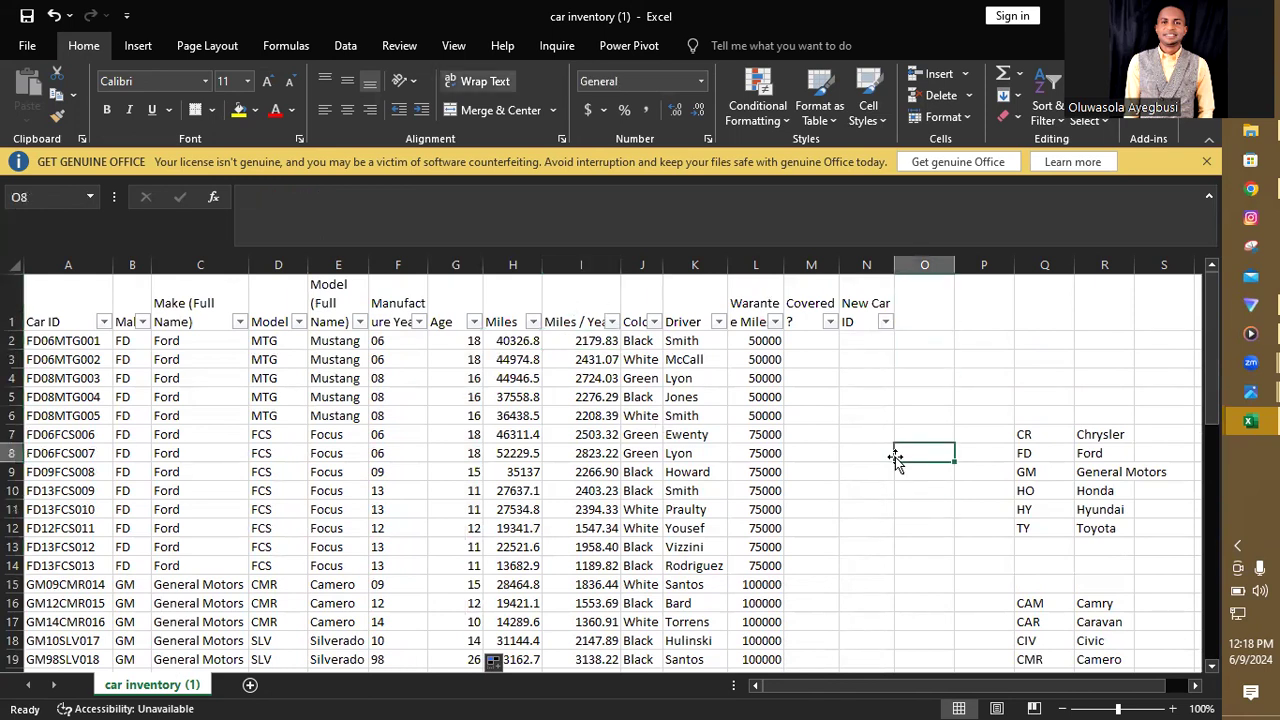
# - Remove the 0.5 offset and its parentheses from the formula in I2 so it reads =H2/G2
pyautogui.doubleClick(596, 341)
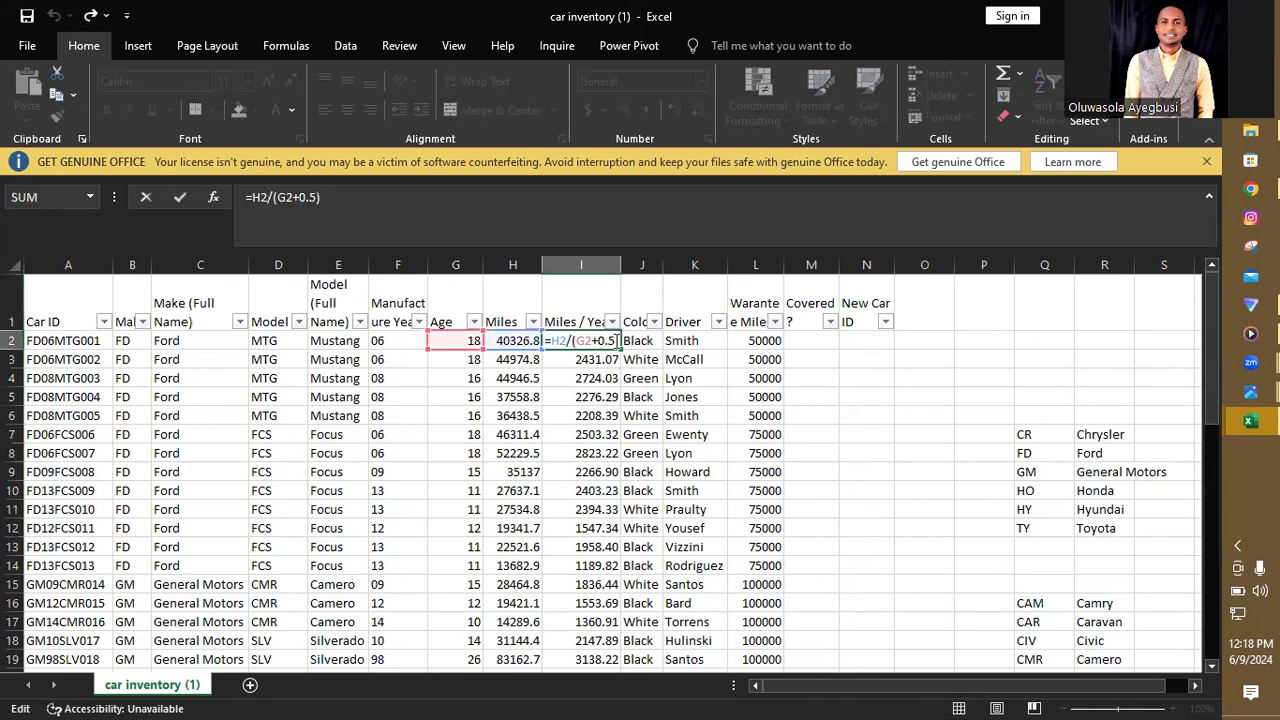
pyautogui.press('BackSpace')
pyautogui.press('BackSpace')
pyautogui.press('BackSpace')
pyautogui.press('BackSpace')
pyautogui.press('BackSpace')
pyautogui.press('Return')
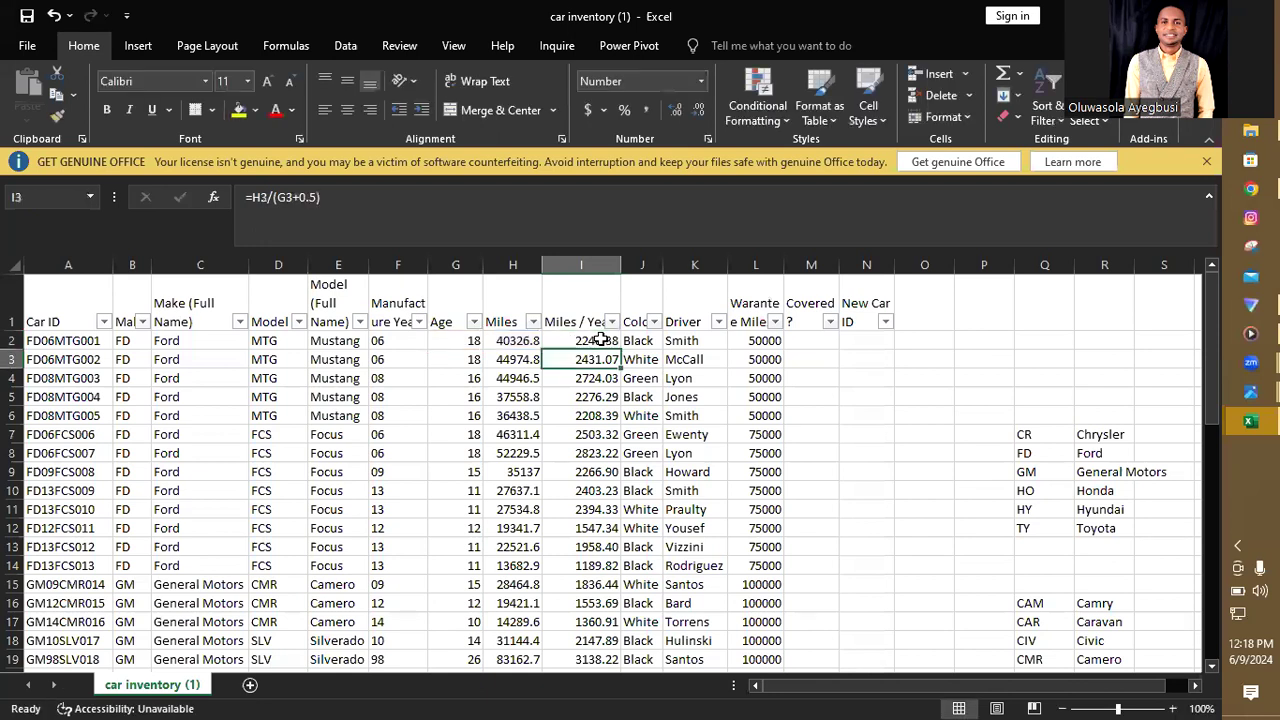
# - Fill the =H2/G2 formula from I2 down the Miles / Year column to I53
pyautogui.click(612, 343)
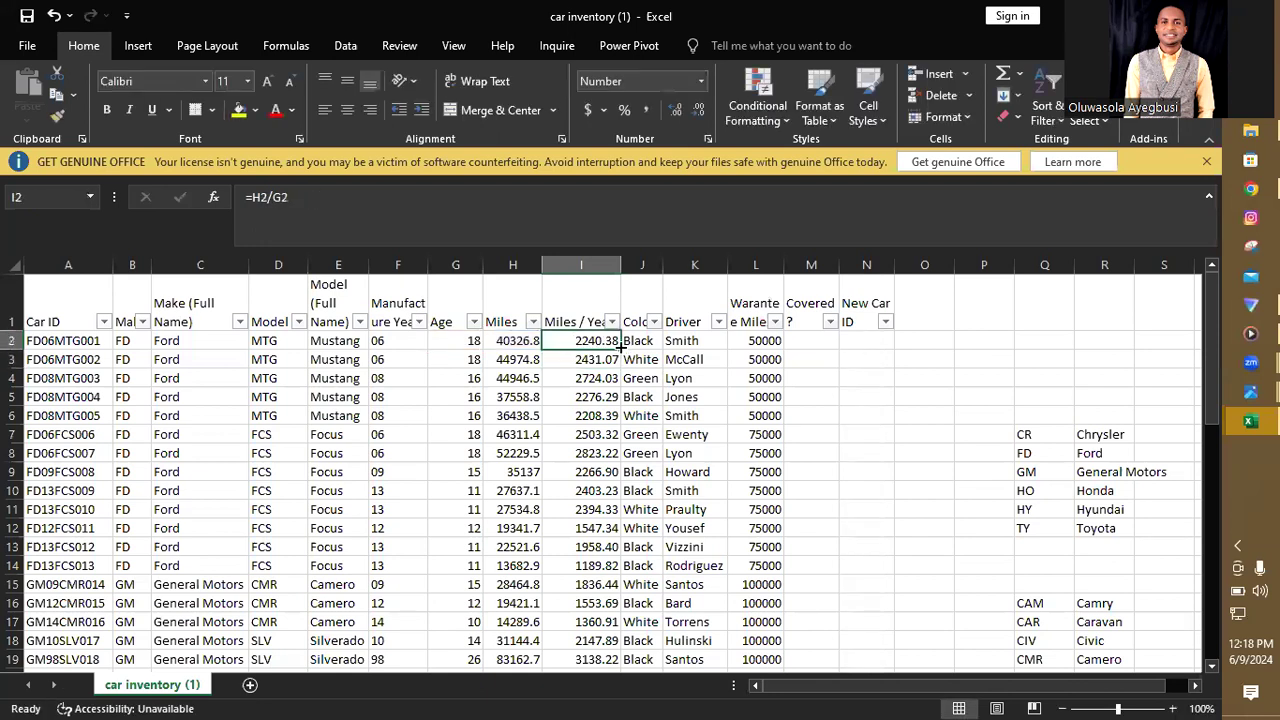
pyautogui.moveTo(621, 346); pyautogui.dragTo(636, 647)
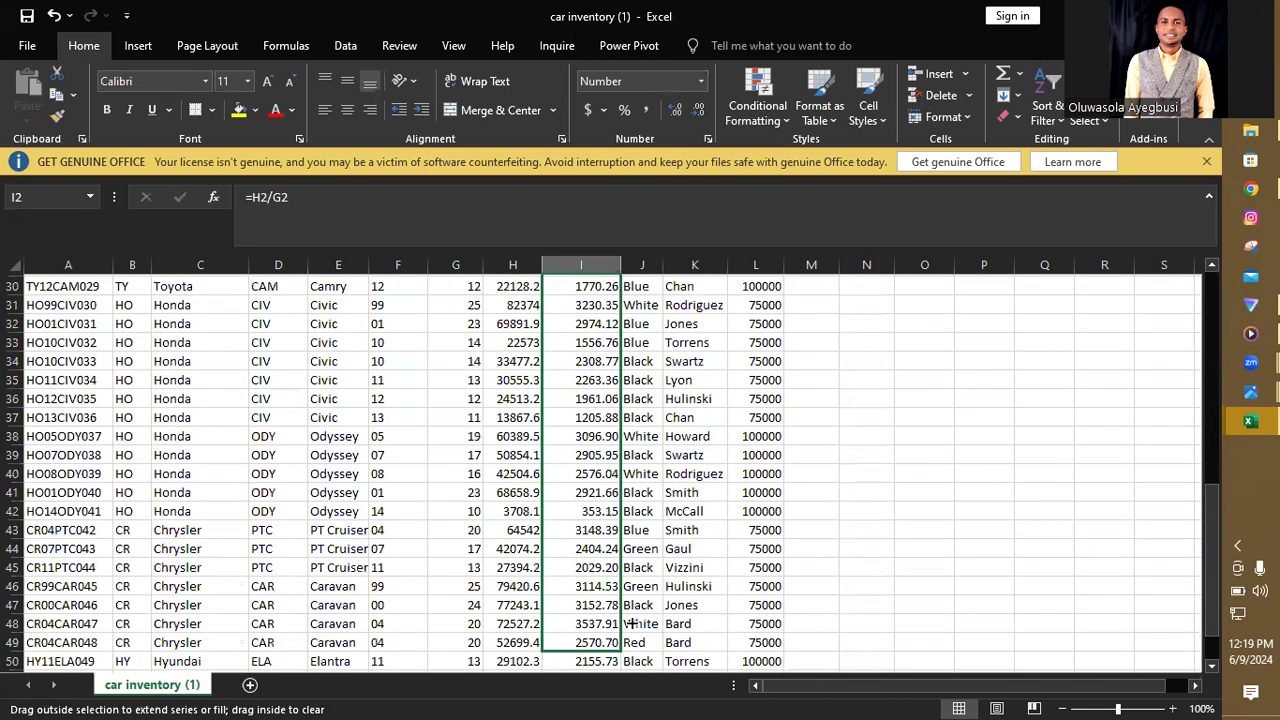
pyautogui.moveTo(631, 623); pyautogui.dragTo(631, 658)
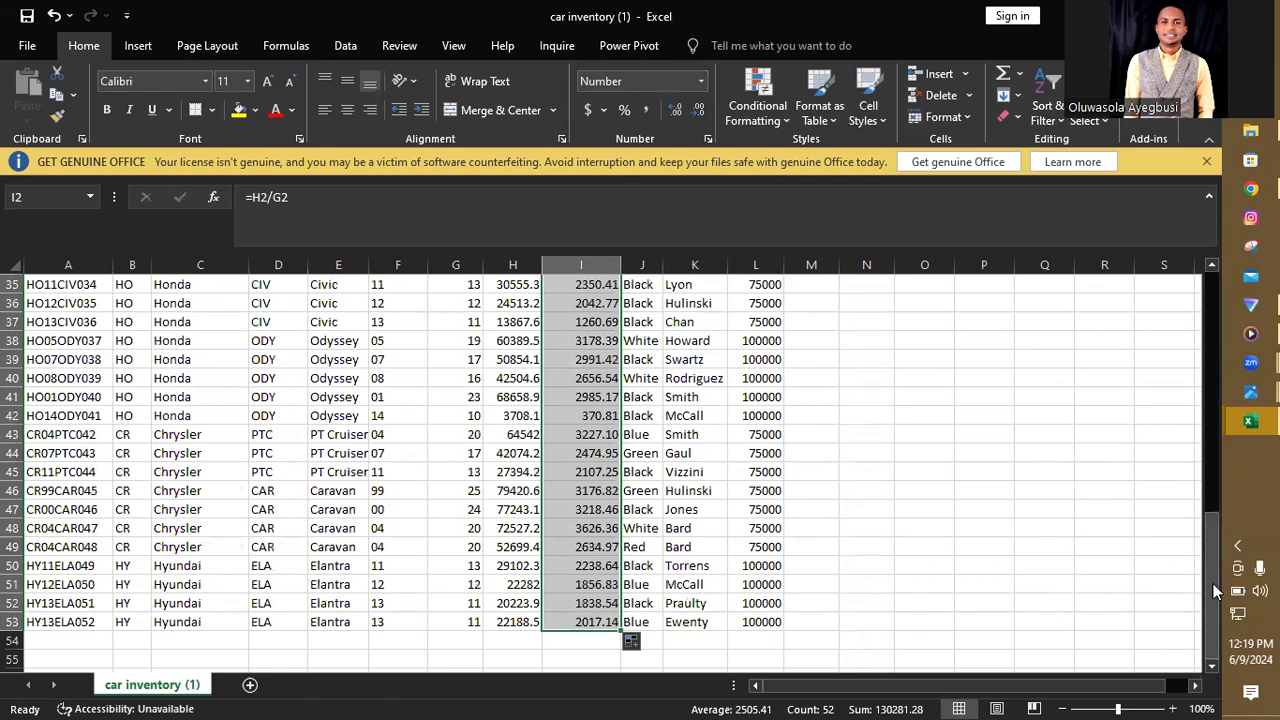
# - Reduce the Miles / Year values to one decimal place and autofit the width of the Color column J
pyautogui.click(1205, 381)
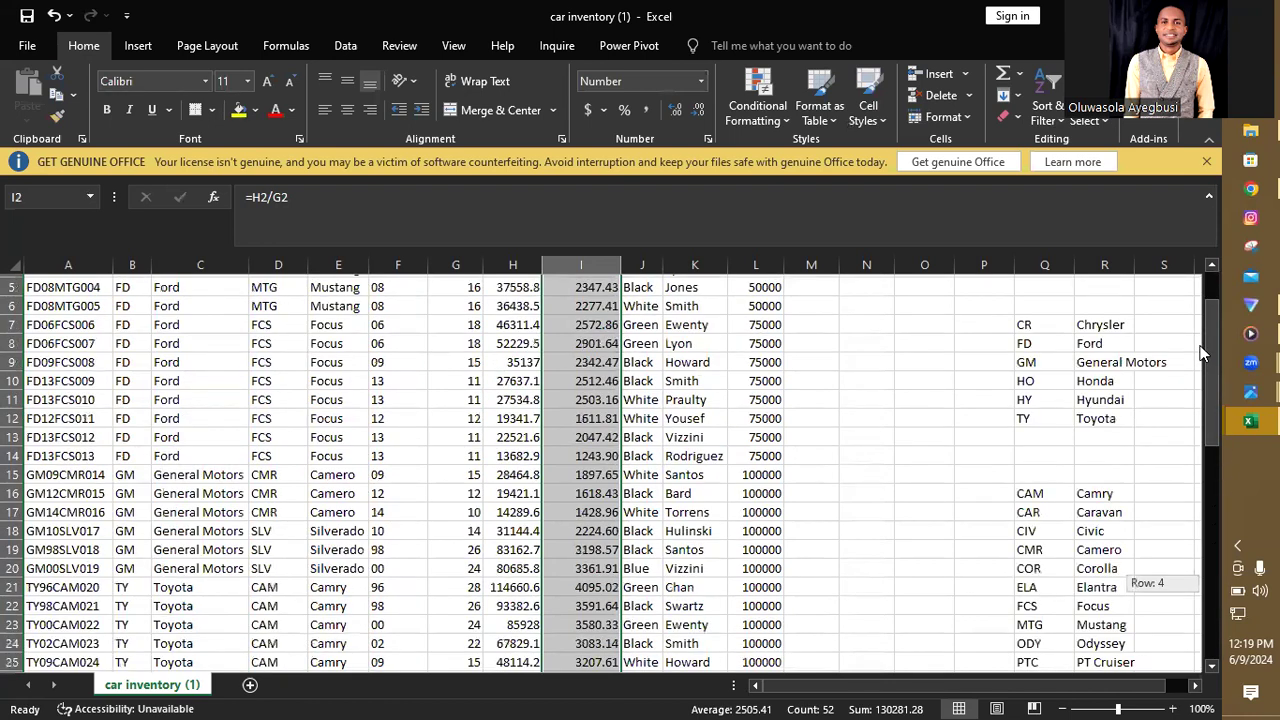
pyautogui.click(698, 113)
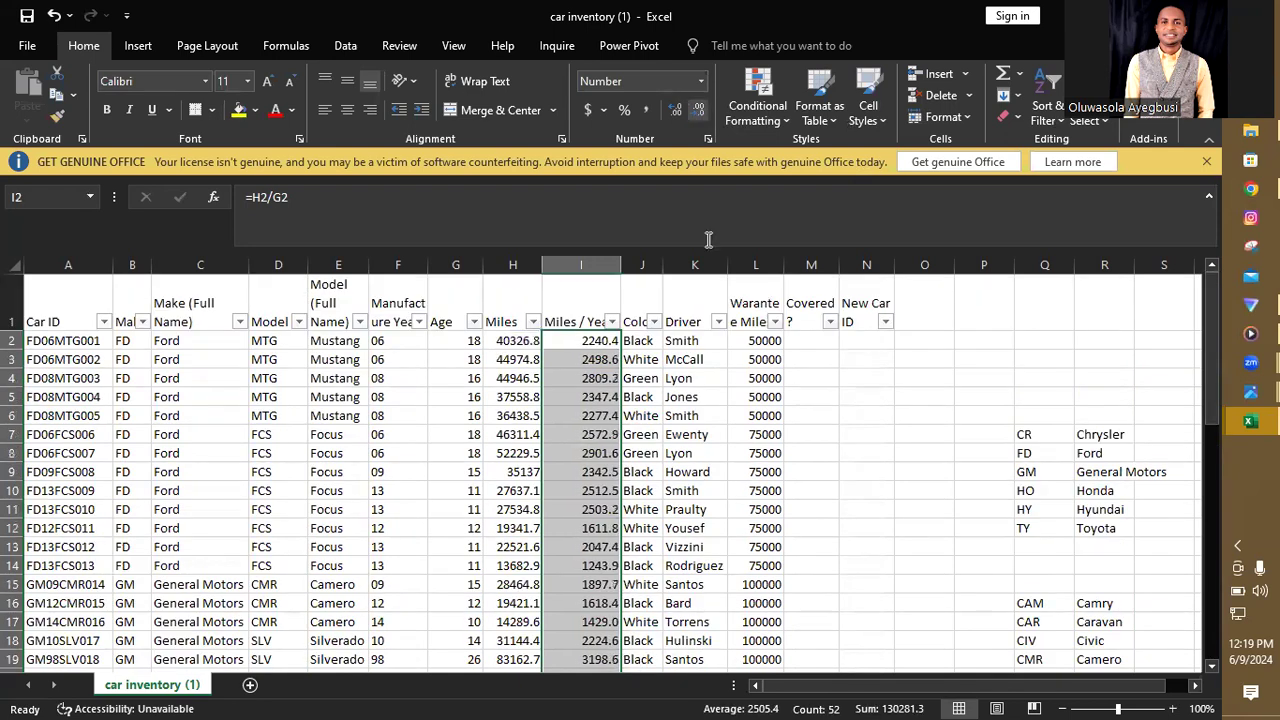
pyautogui.doubleClick(661, 263)
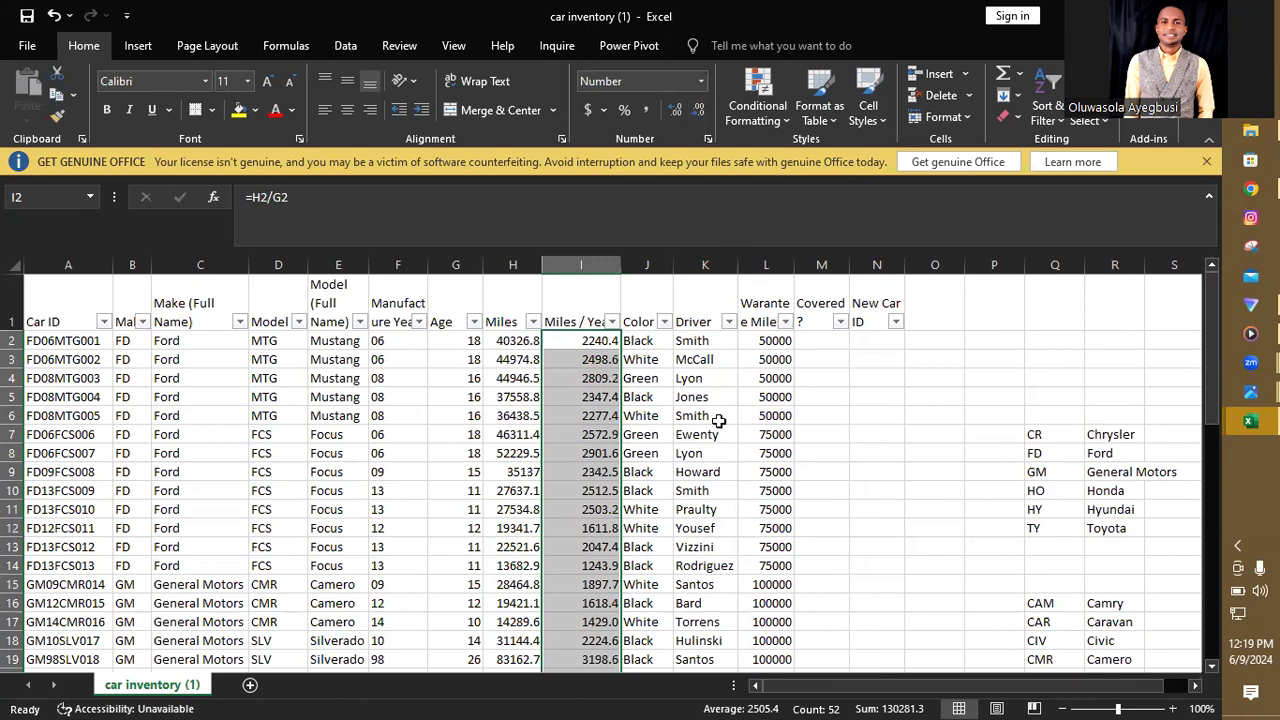